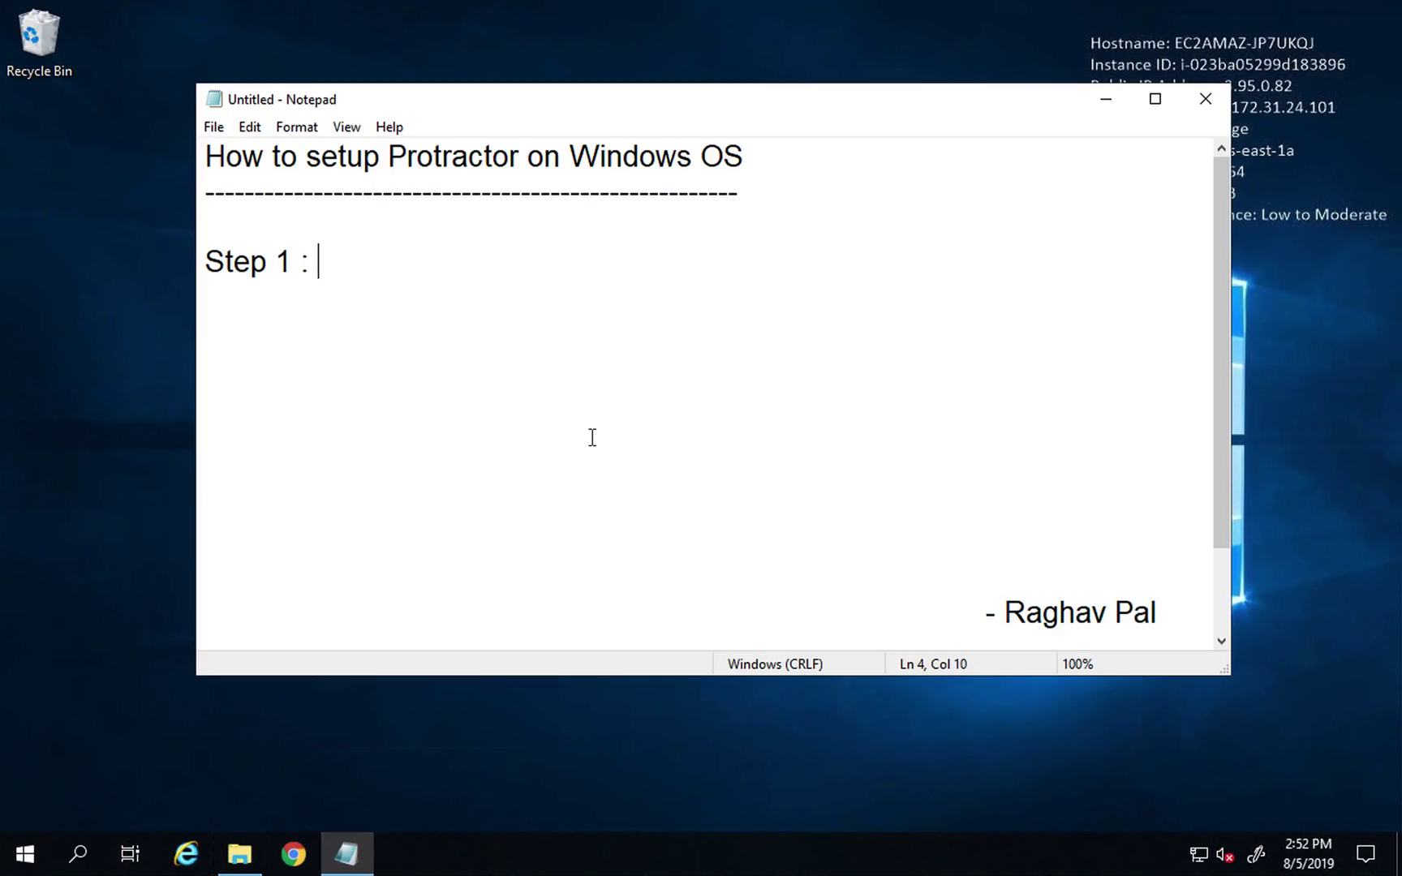
Step: Write "Download and install node.js" after "Step 1 :" in the Protractor setup notes
key(Up)
click(583, 157)
drag(737, 157, 213, 148)
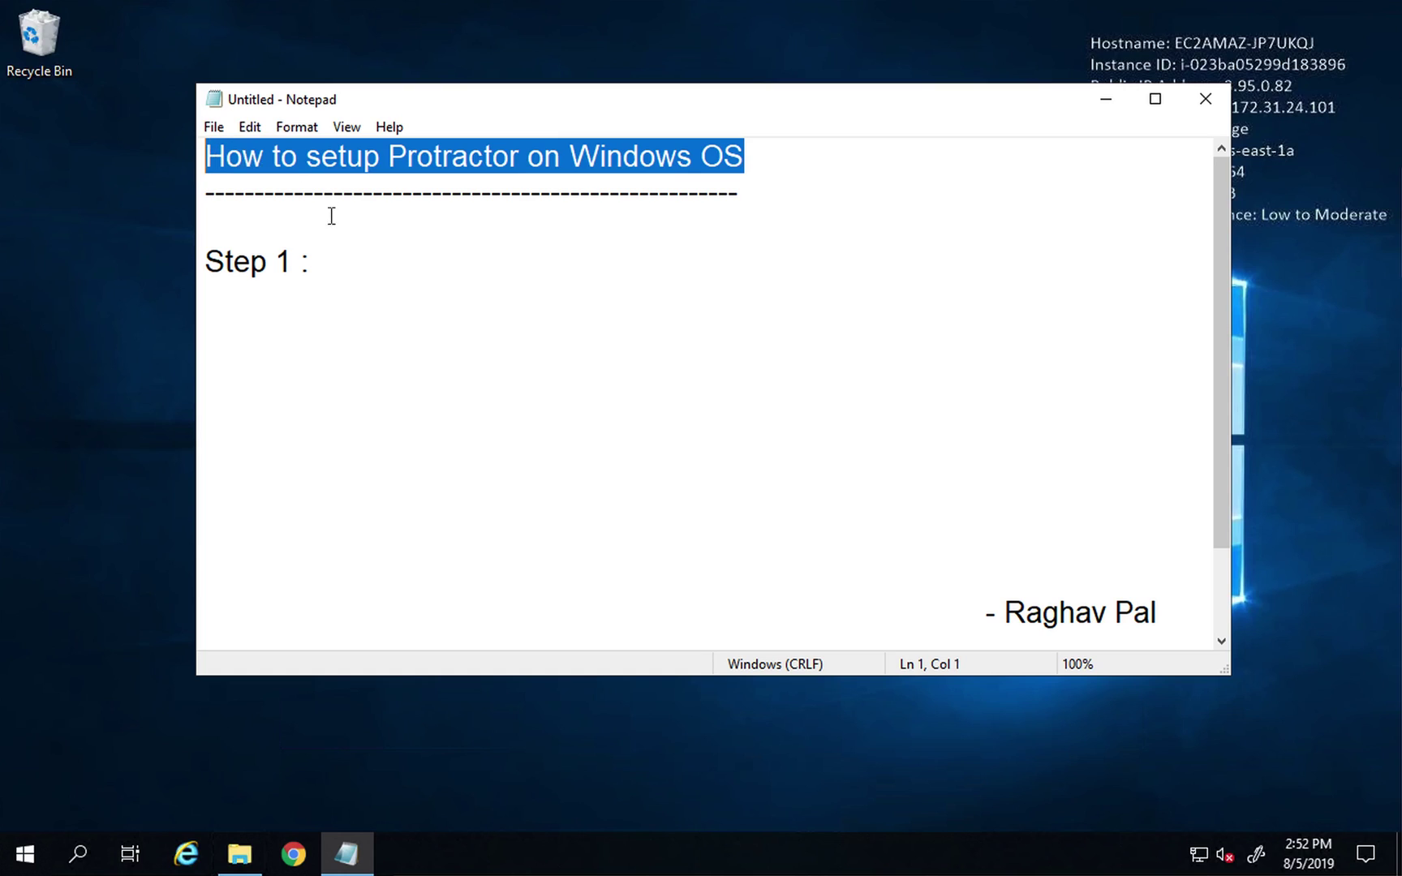
click(332, 253)
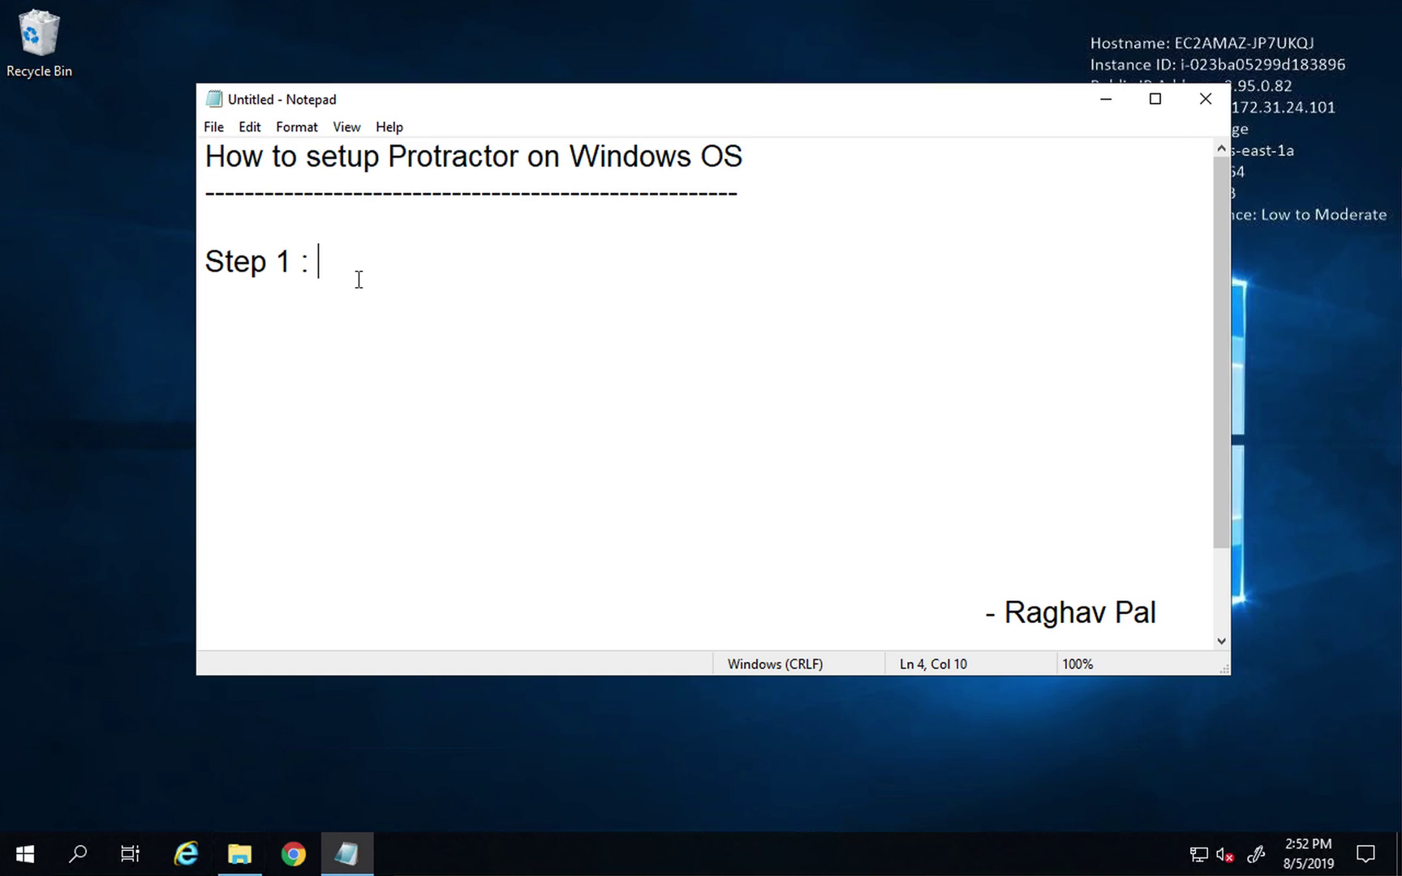
text(Download and install node.js)
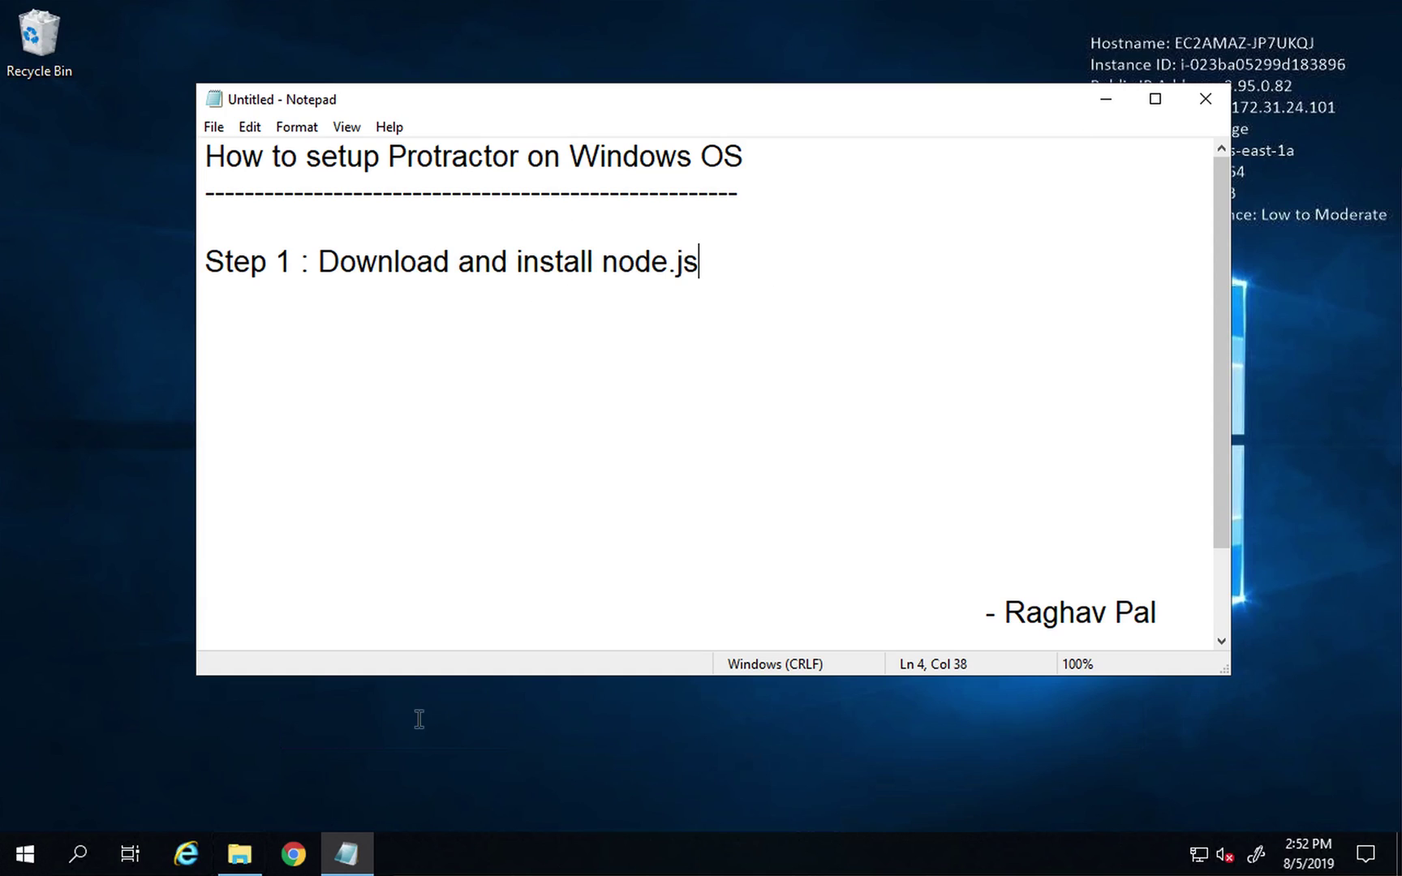
Step: Switch to Chrome and search Google for "download node js"
click(295, 854)
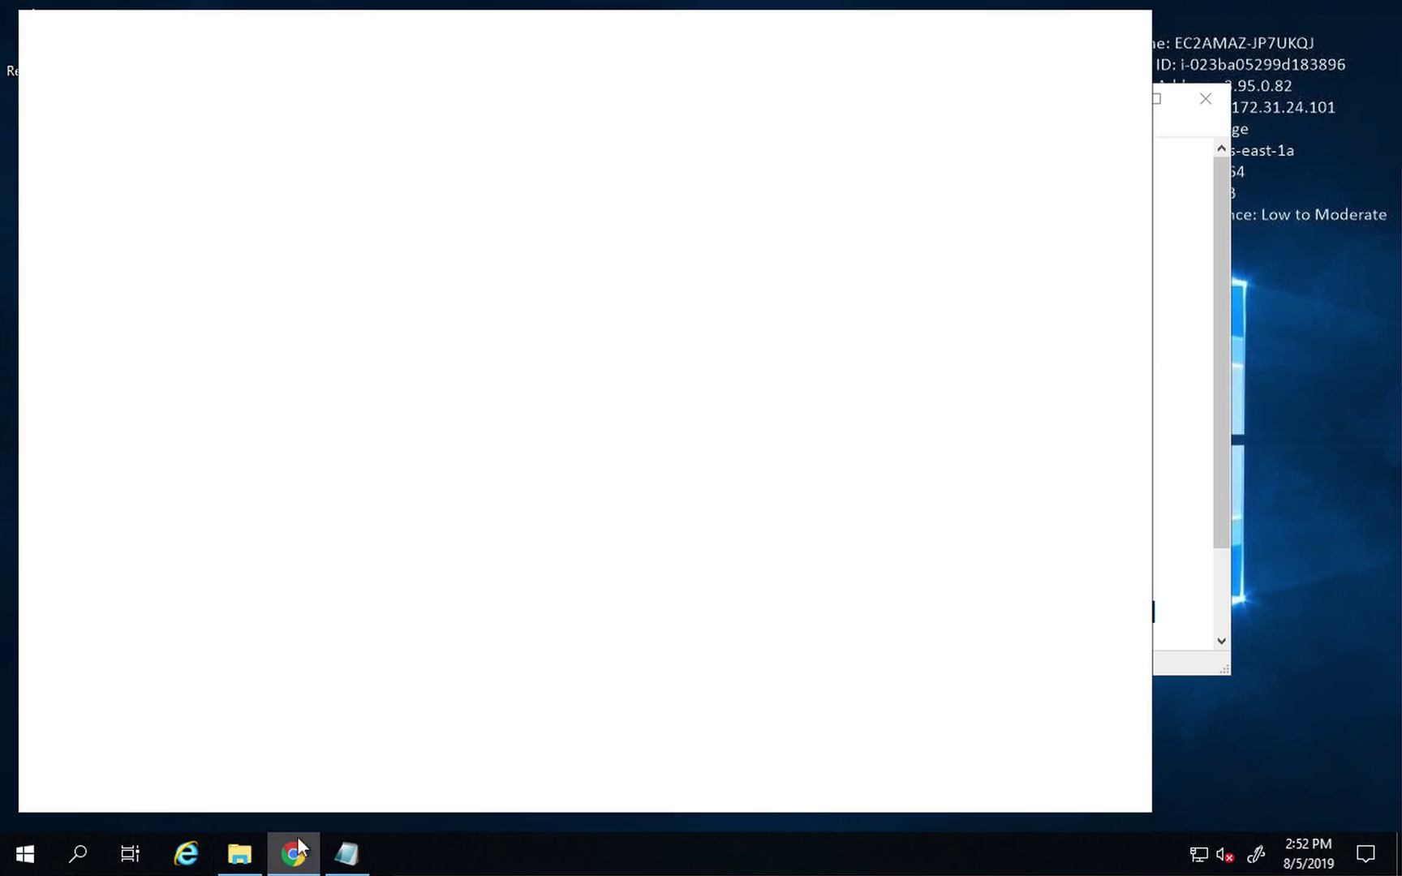
click(443, 434)
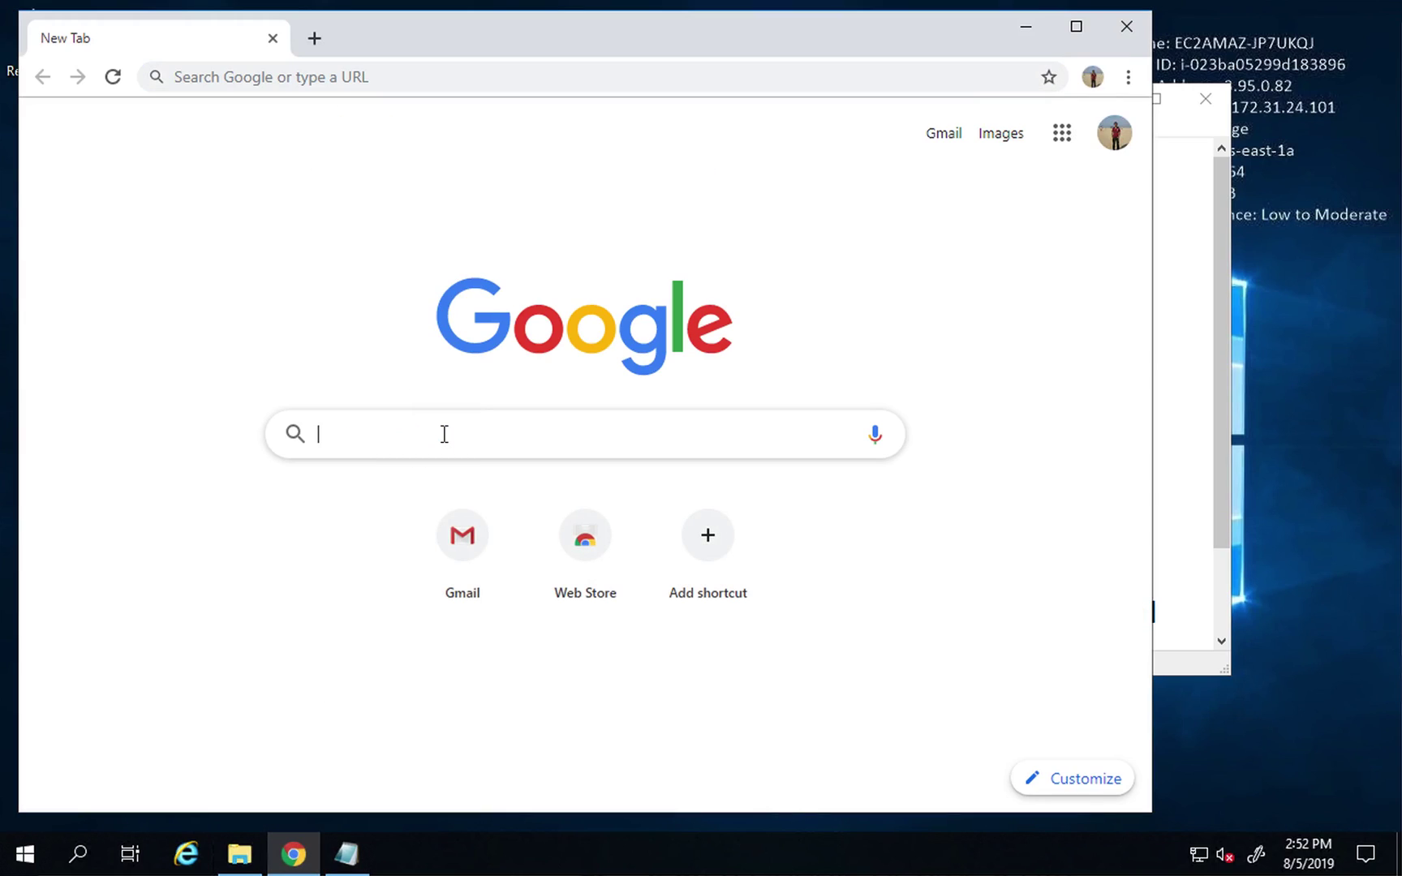
text(download )
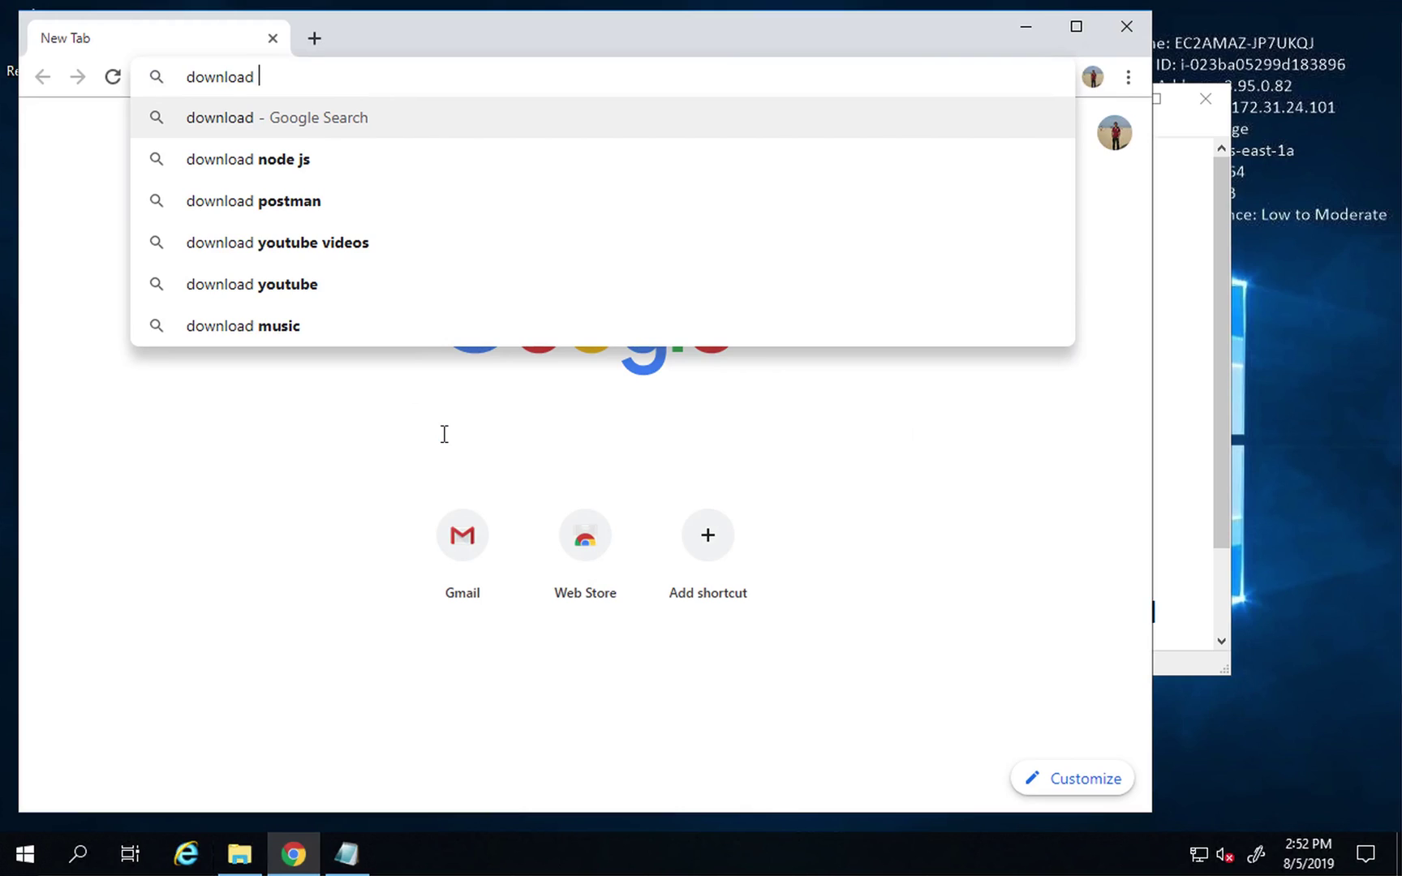
text(node js)
key(Return)
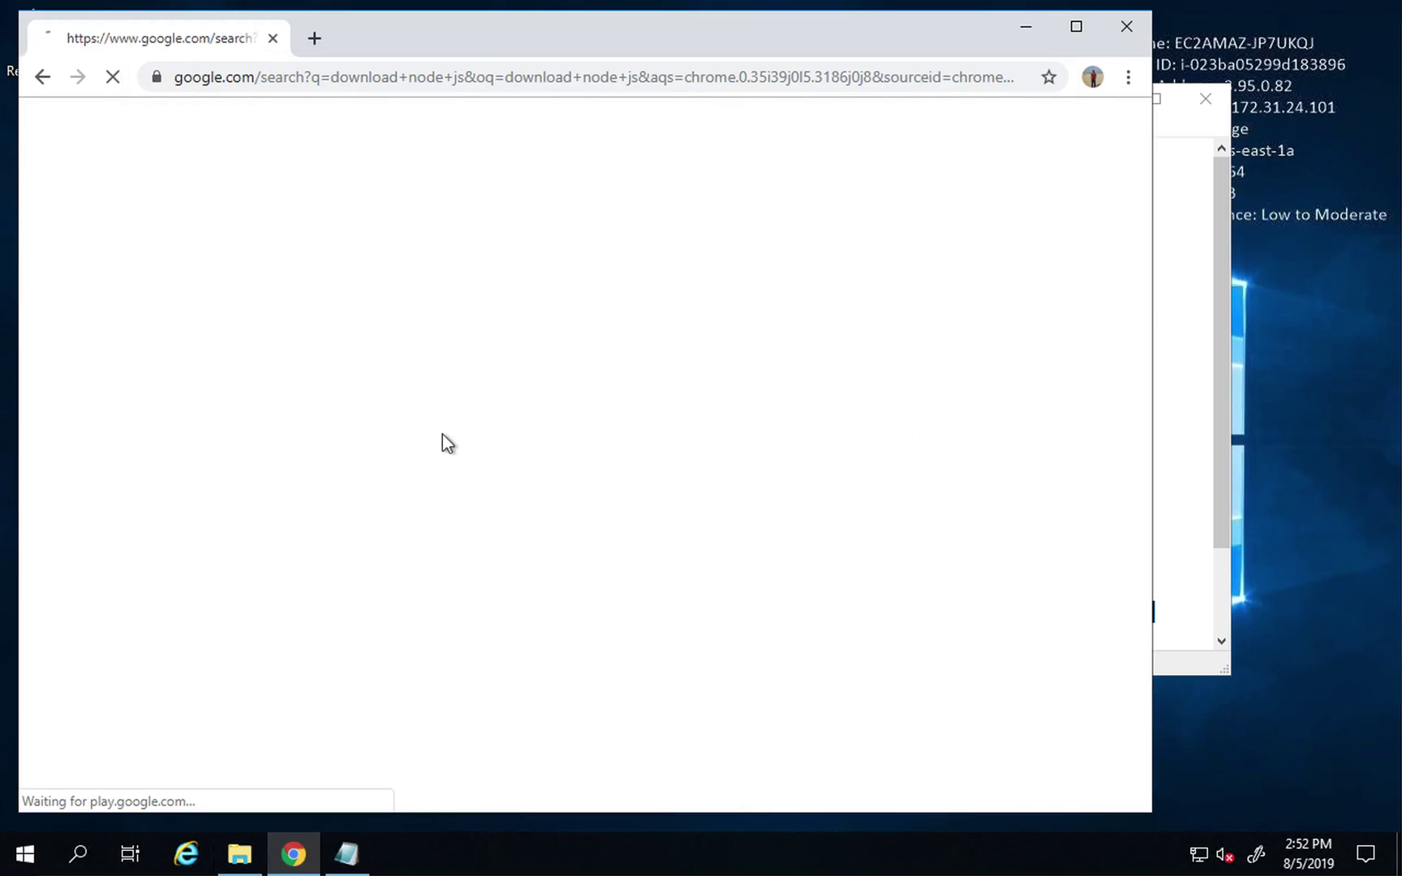
click(1206, 357)
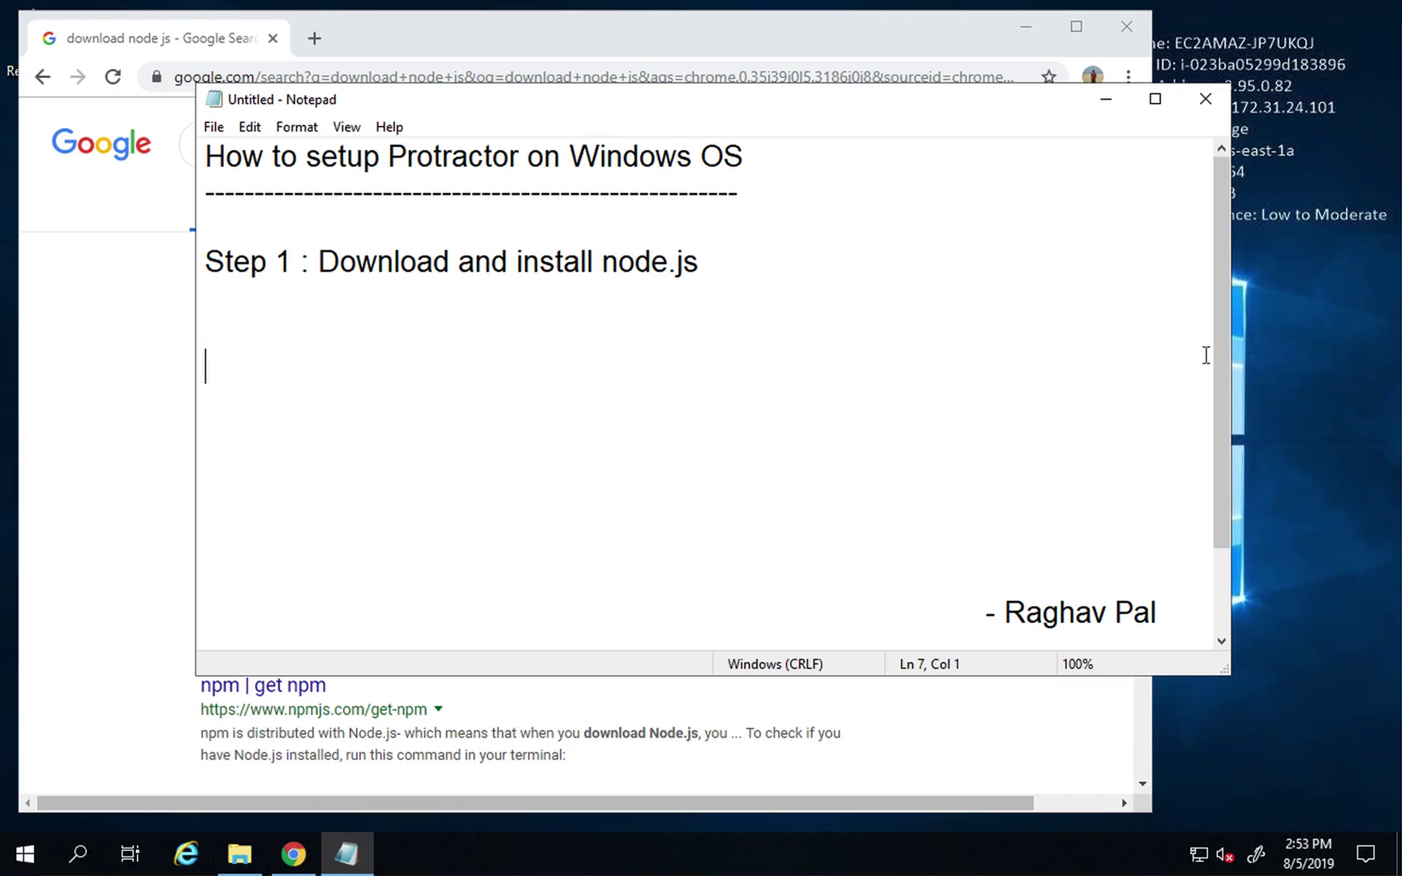
key(super+d)
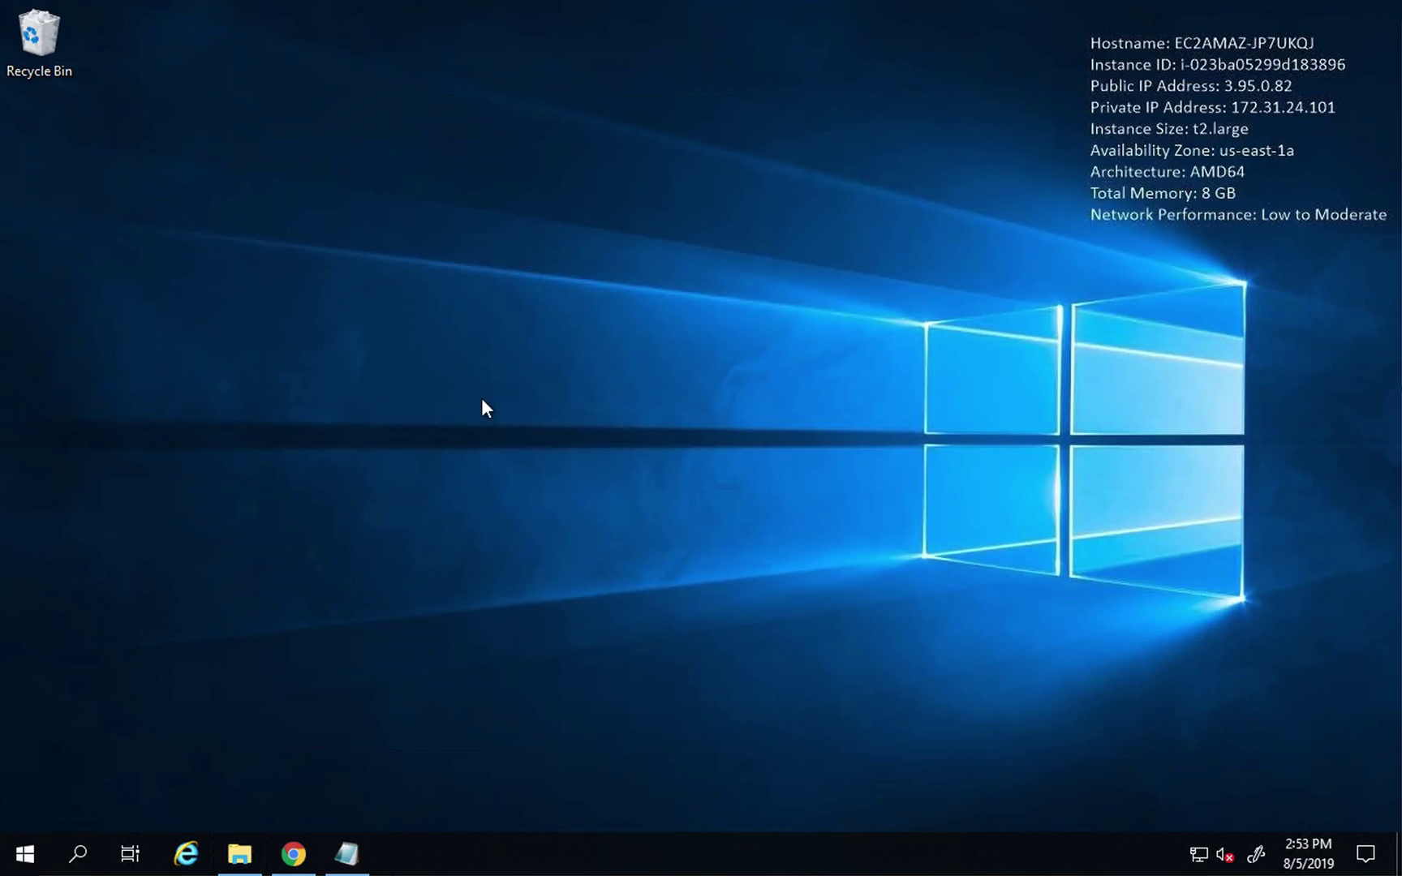
click(346, 852)
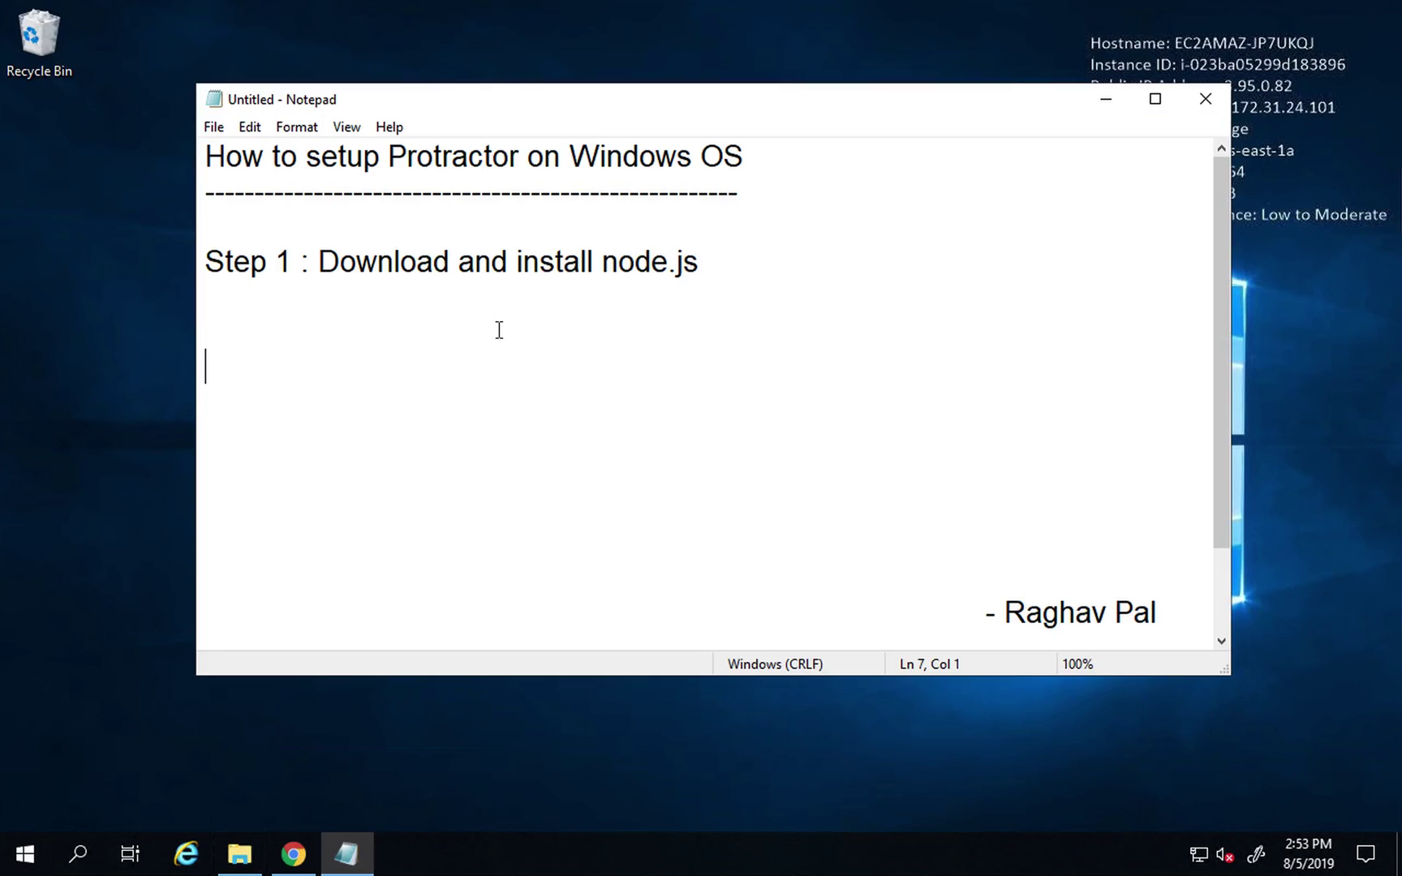
click(1103, 101)
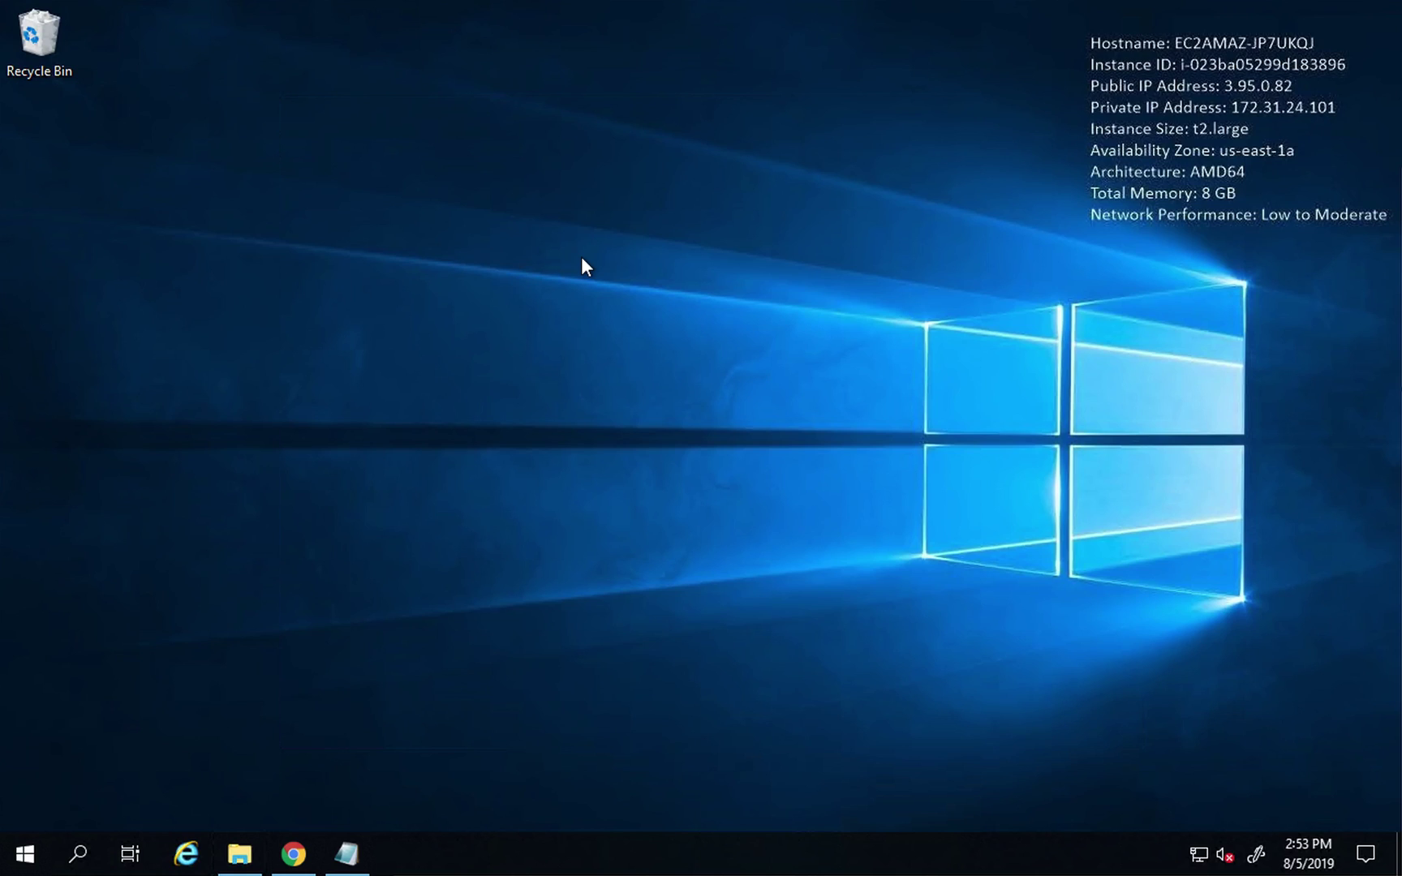
Step: Open the Environment Variables from This PC's advanced system settings and examine the entries of the user Path variable
click(237, 860)
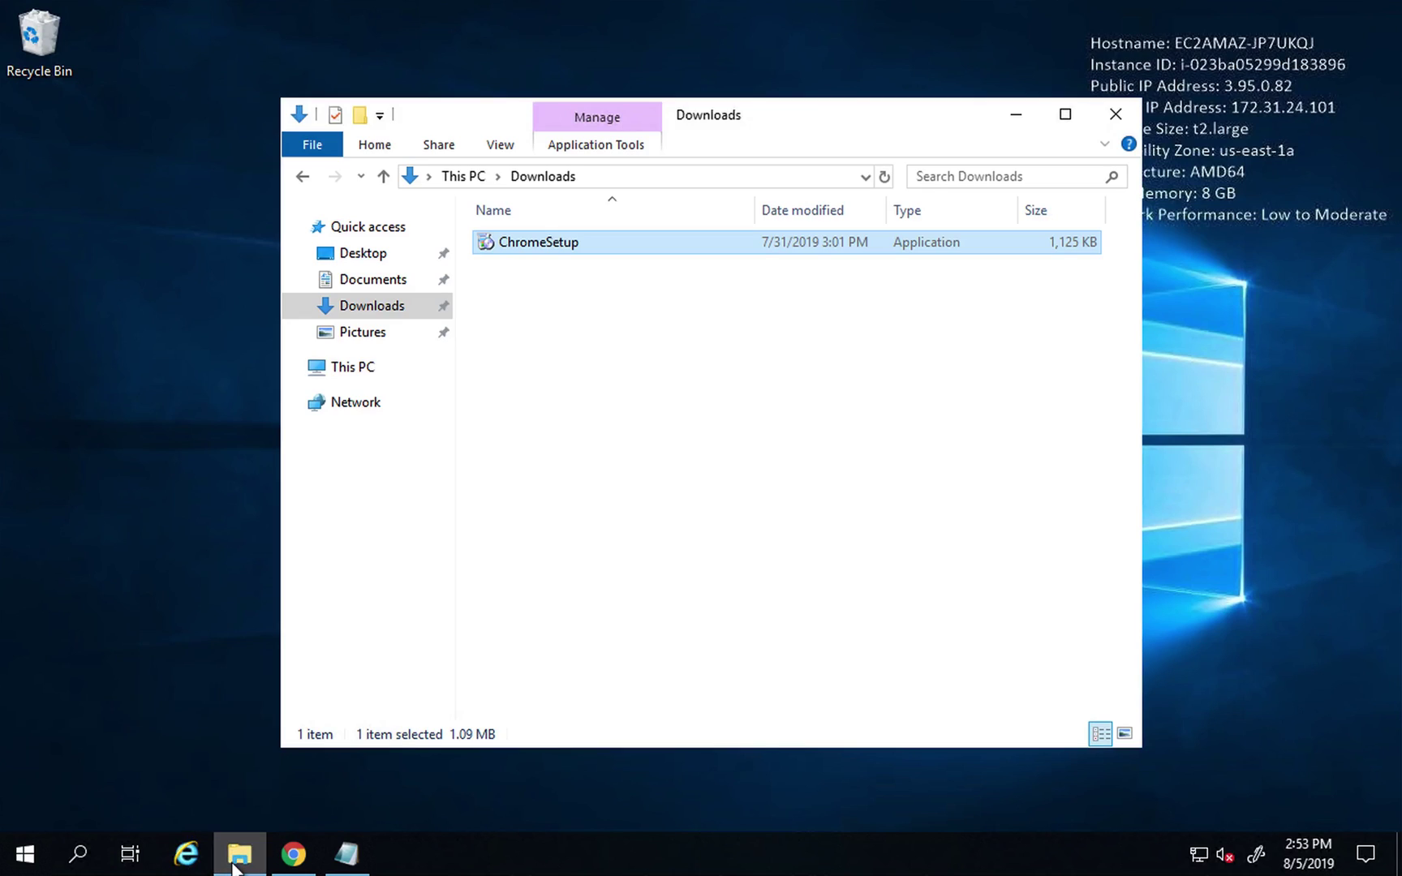
right_click(347, 374)
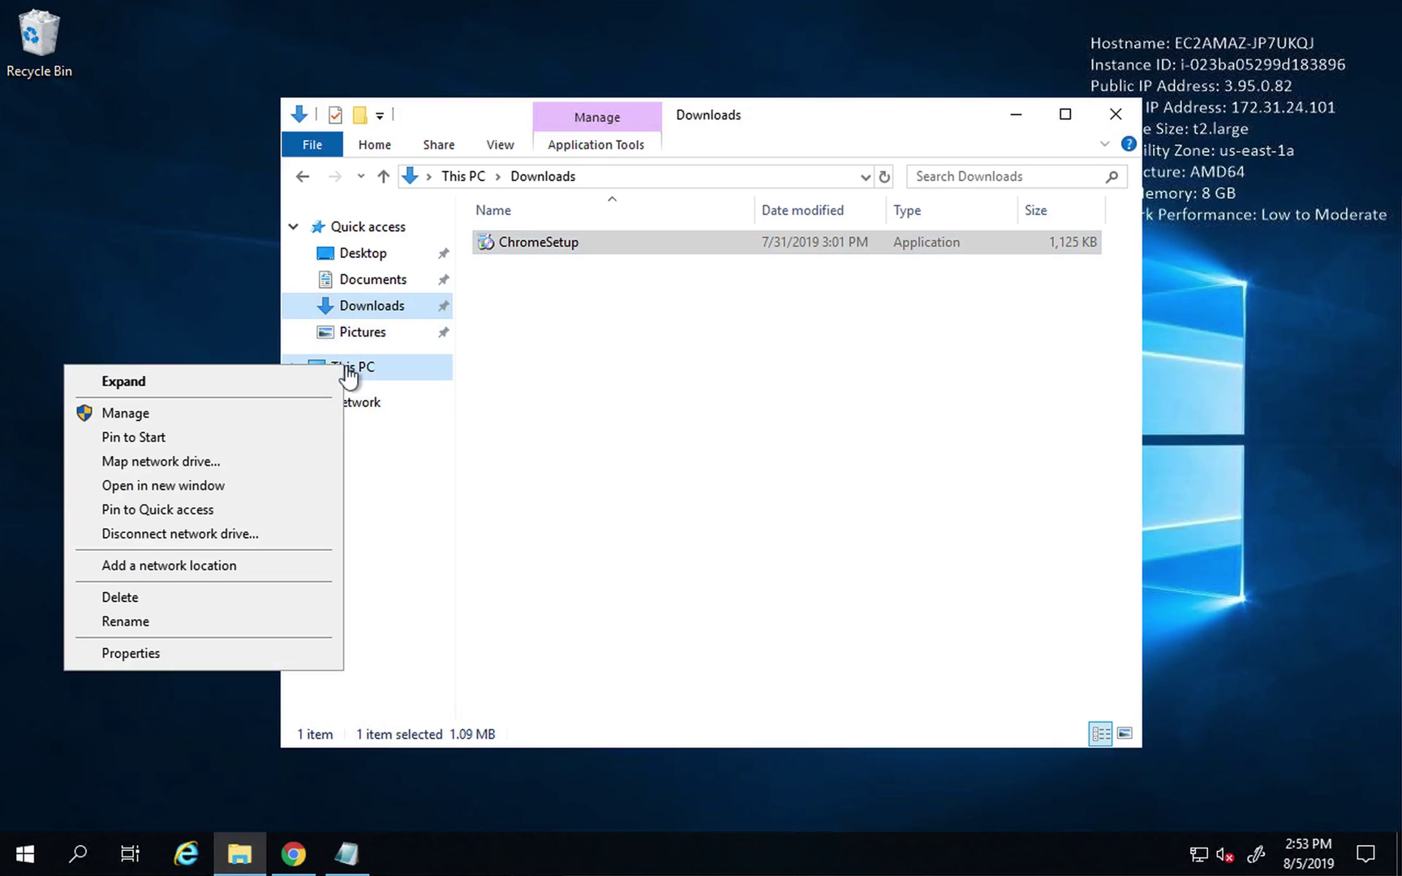
click(196, 659)
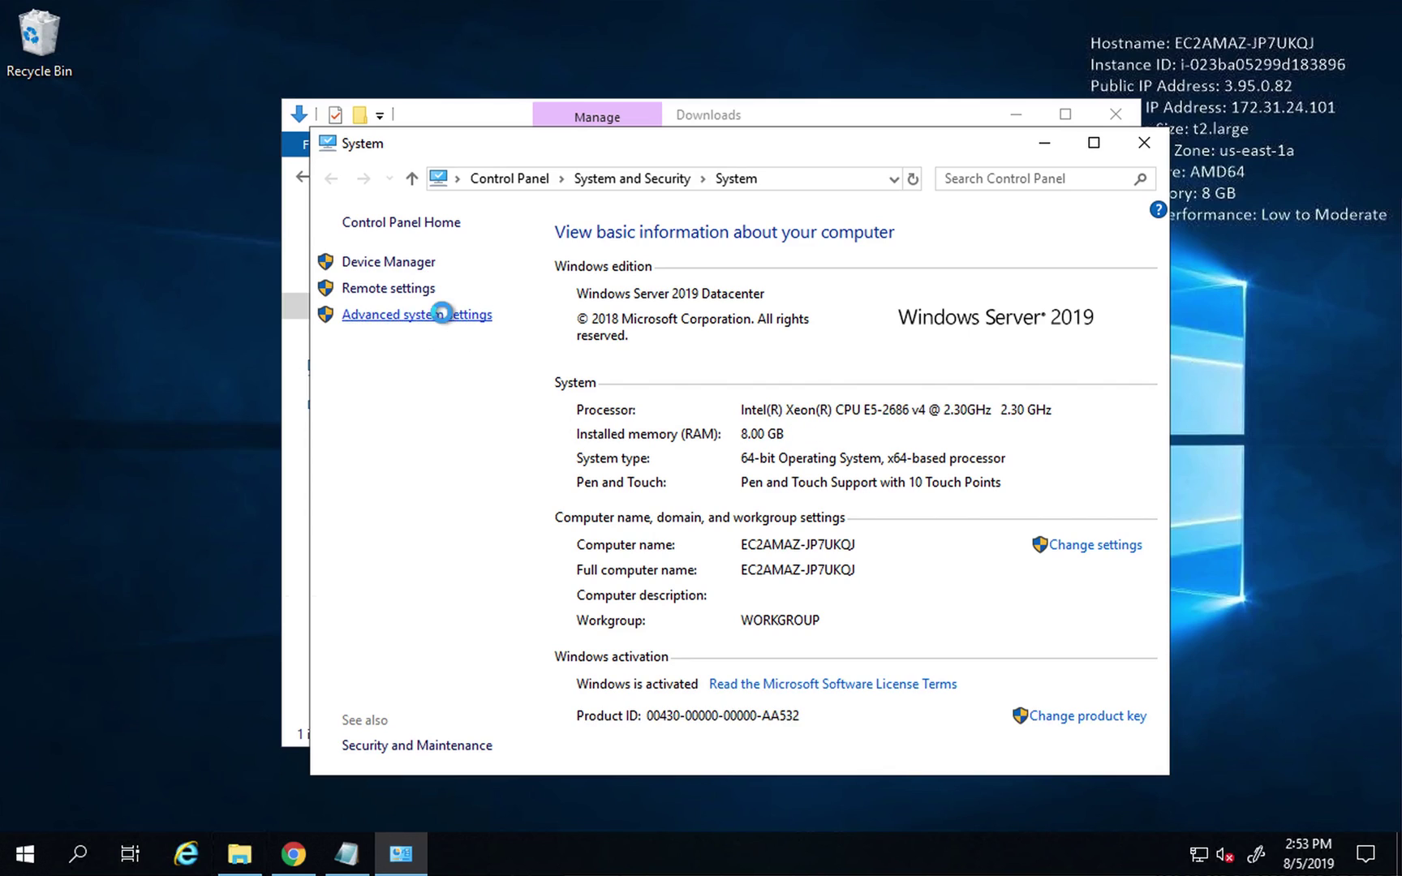
click(442, 315)
click(431, 514)
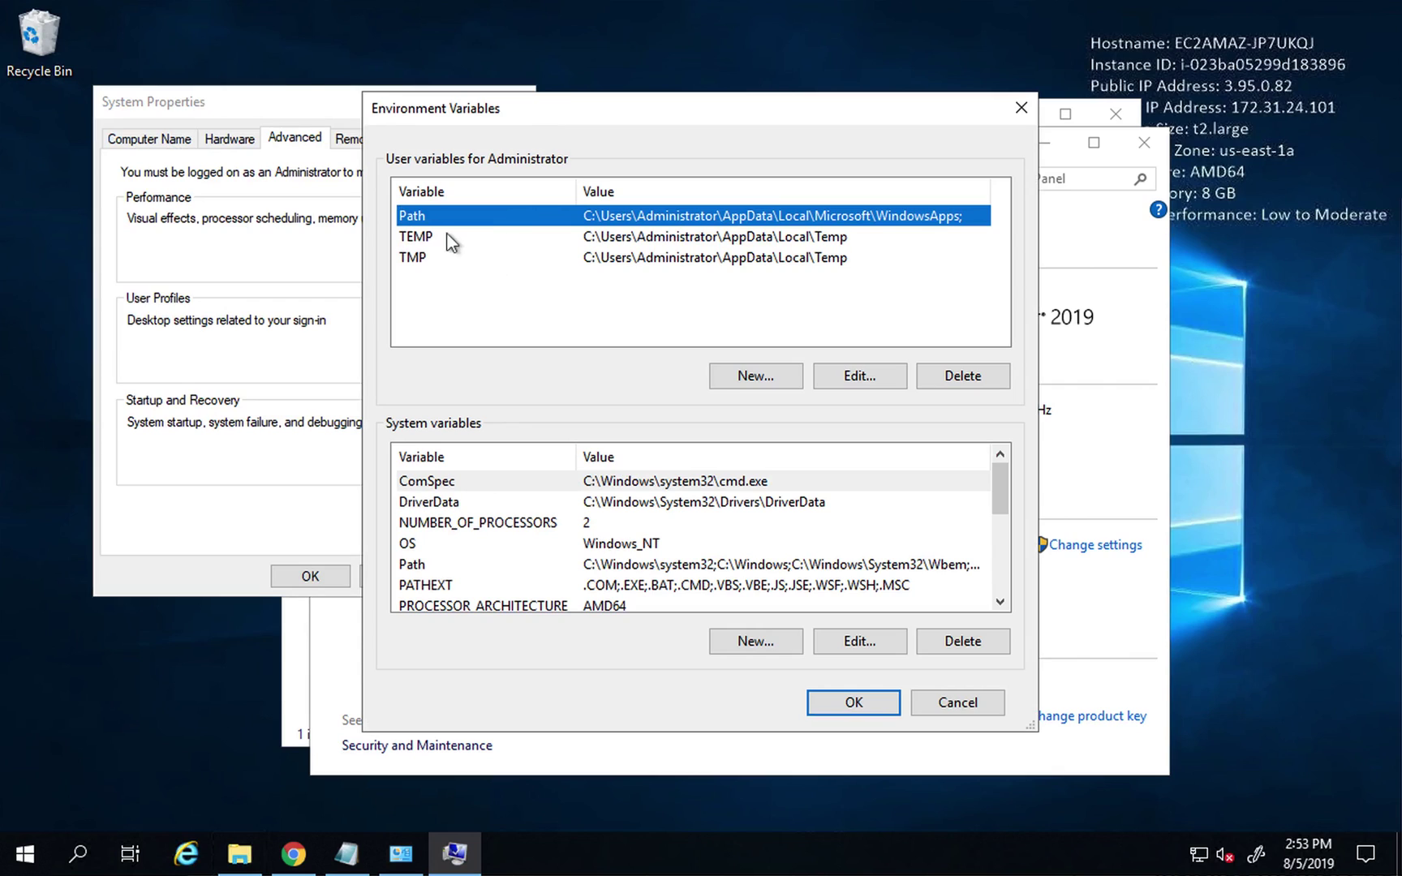
click(860, 375)
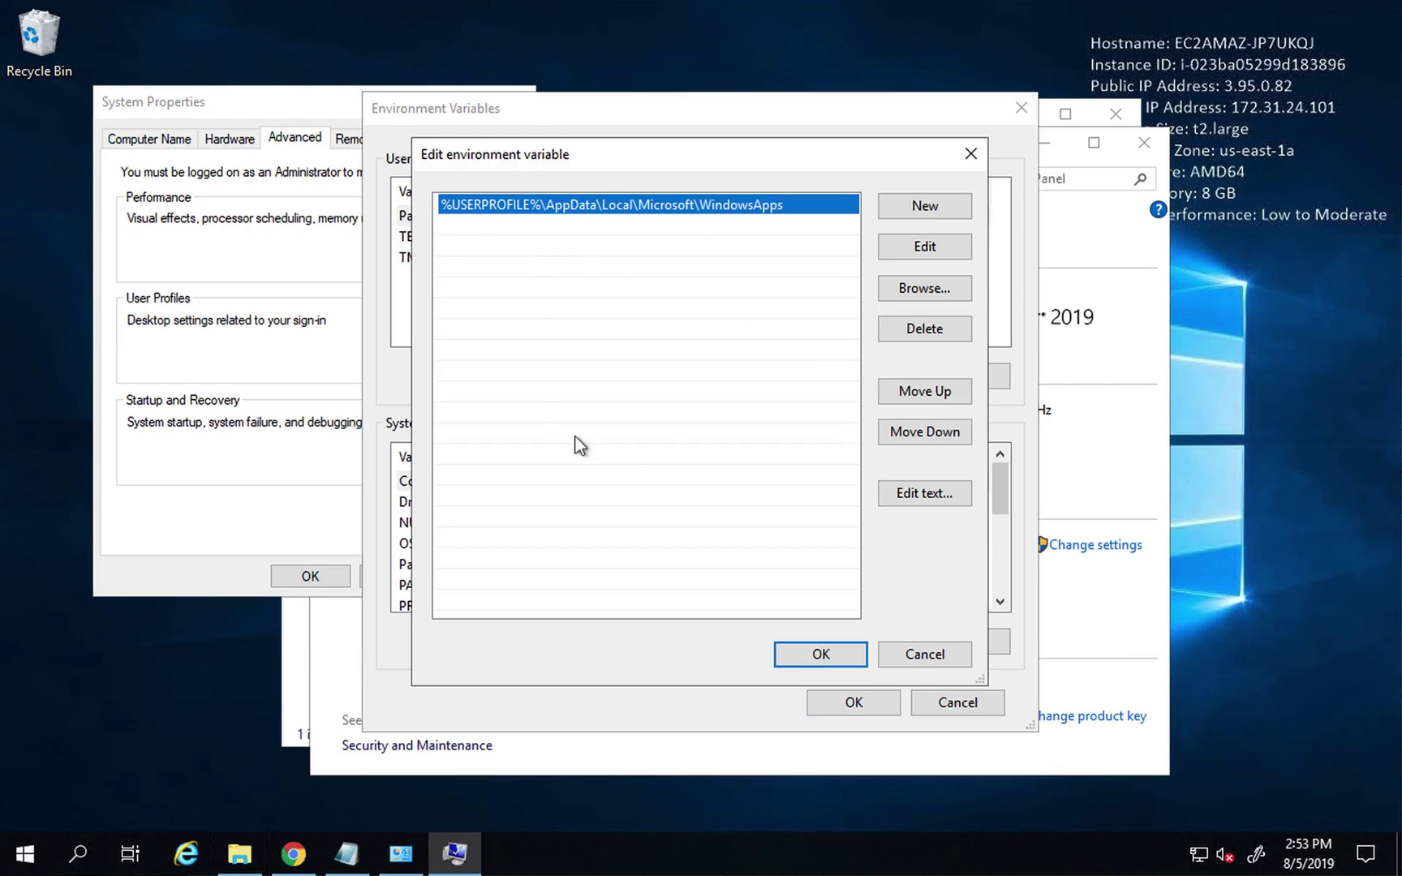
click(921, 655)
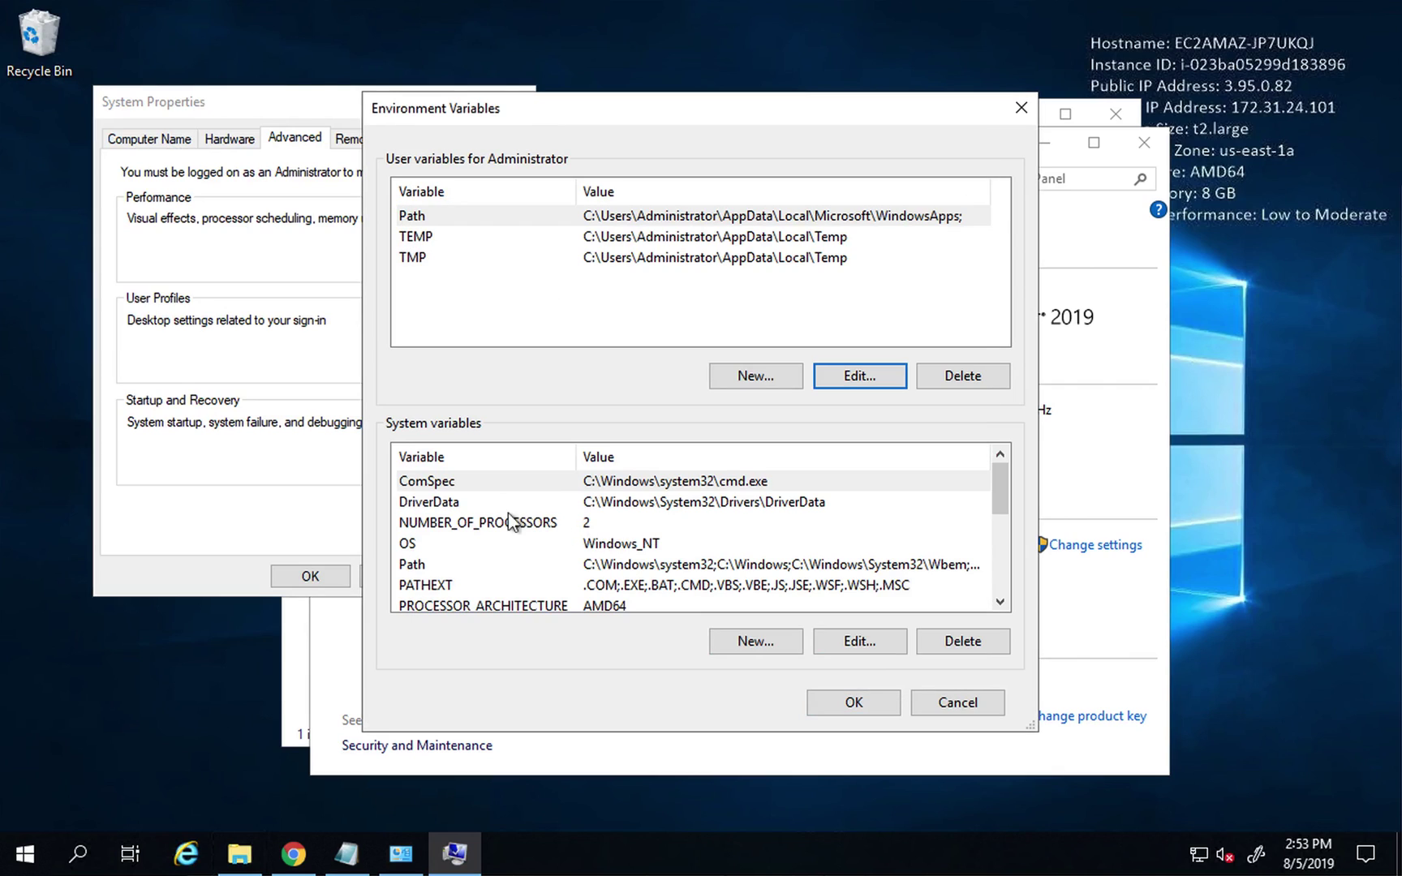
Step: Examine the entries of the system Path variable, and close all system settings windows without making changes
click(438, 523)
key(Down)
key(Down)
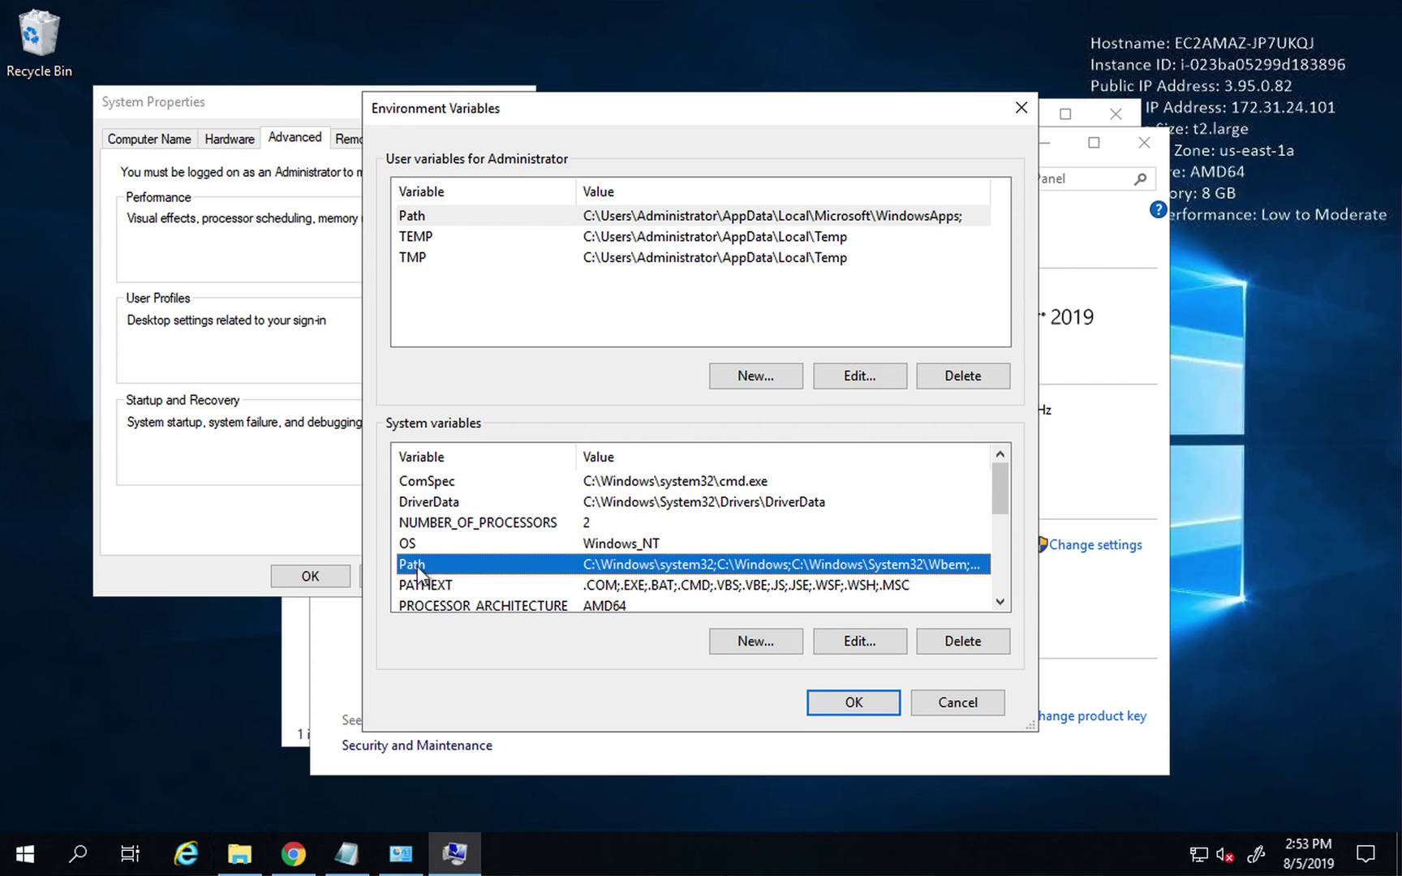
click(875, 645)
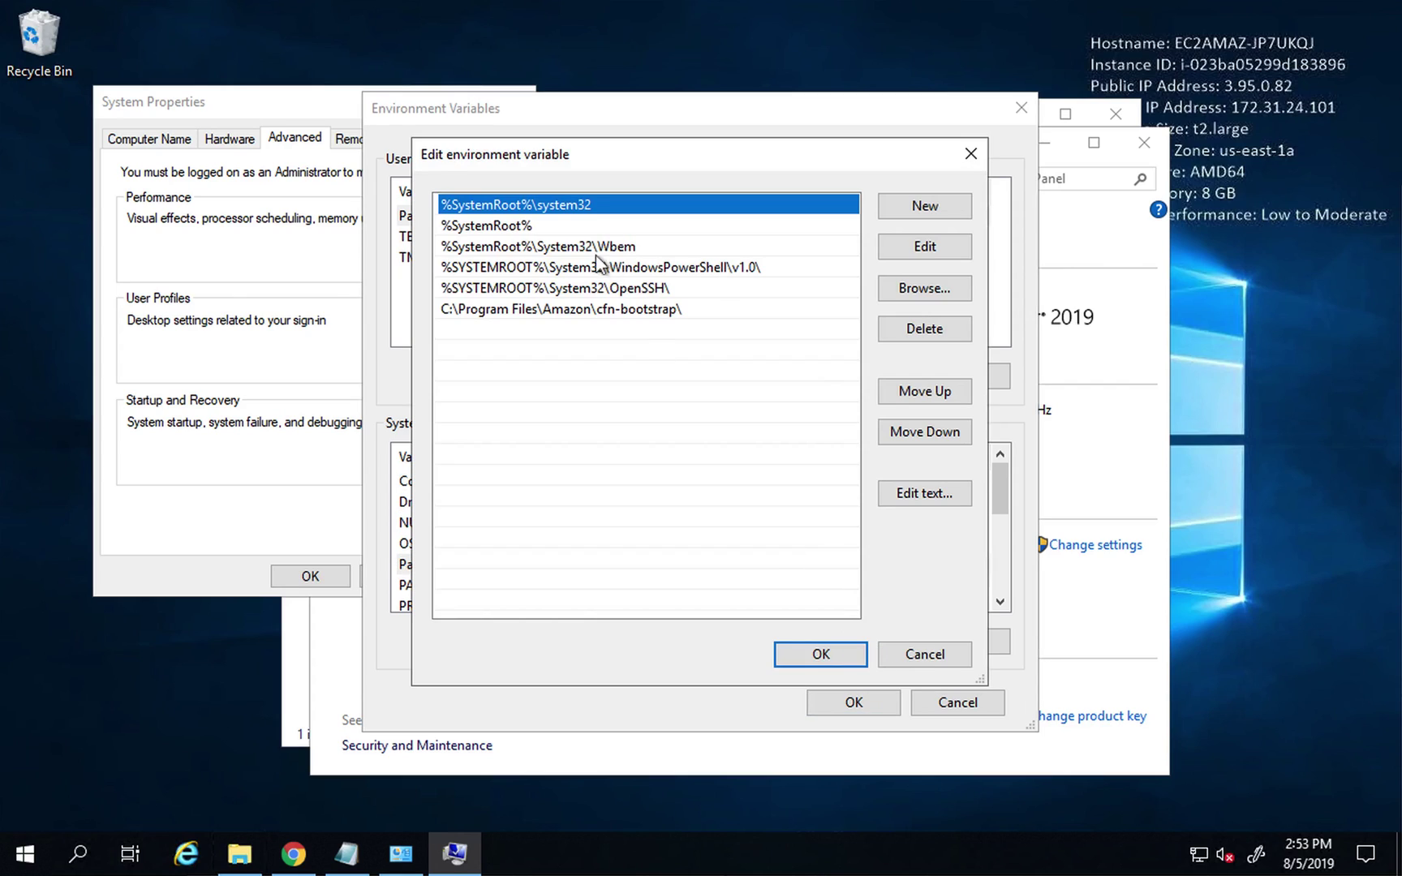
click(928, 656)
click(946, 705)
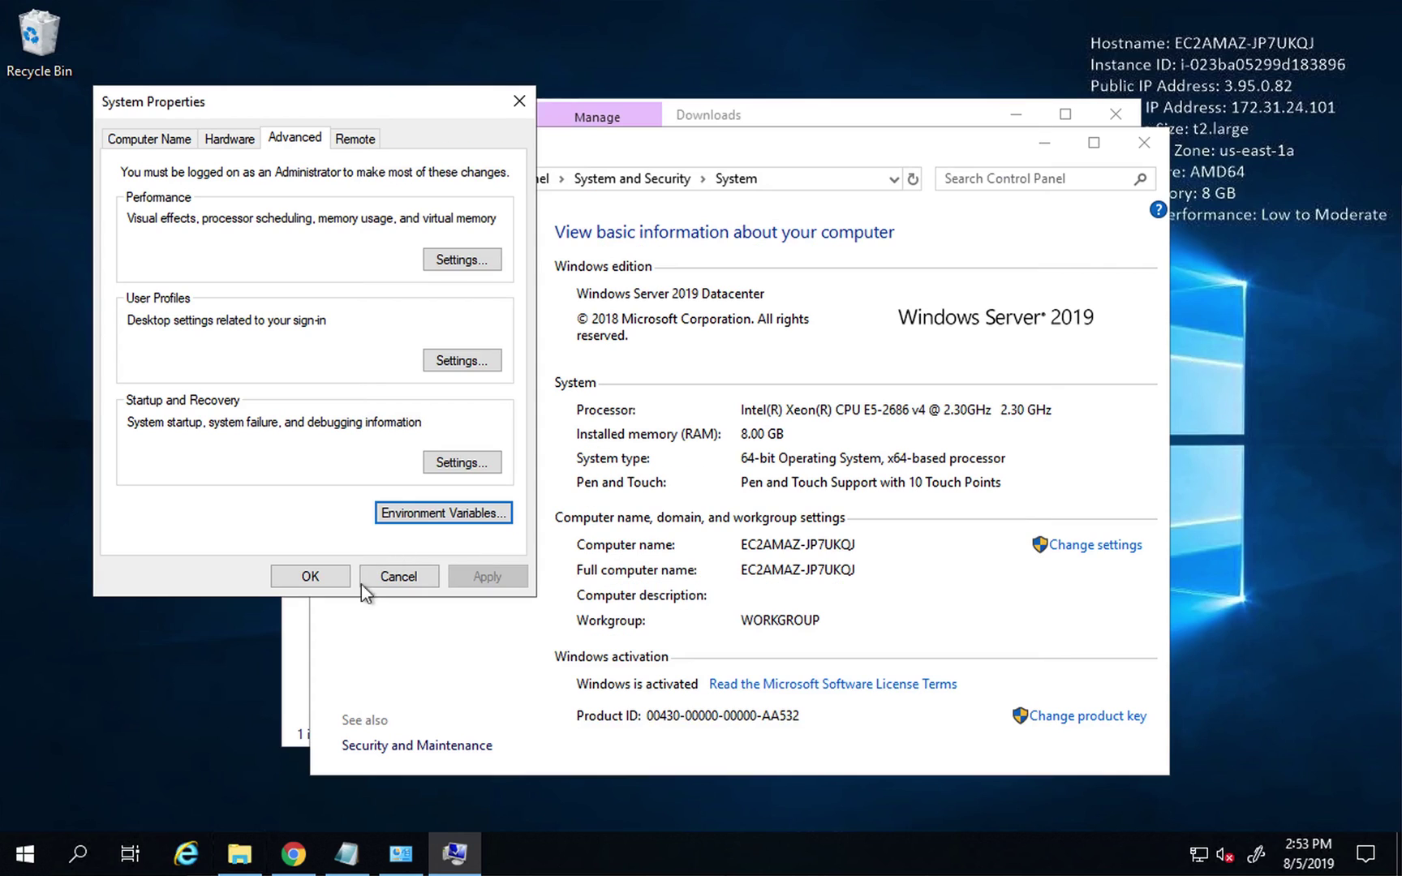
click(396, 579)
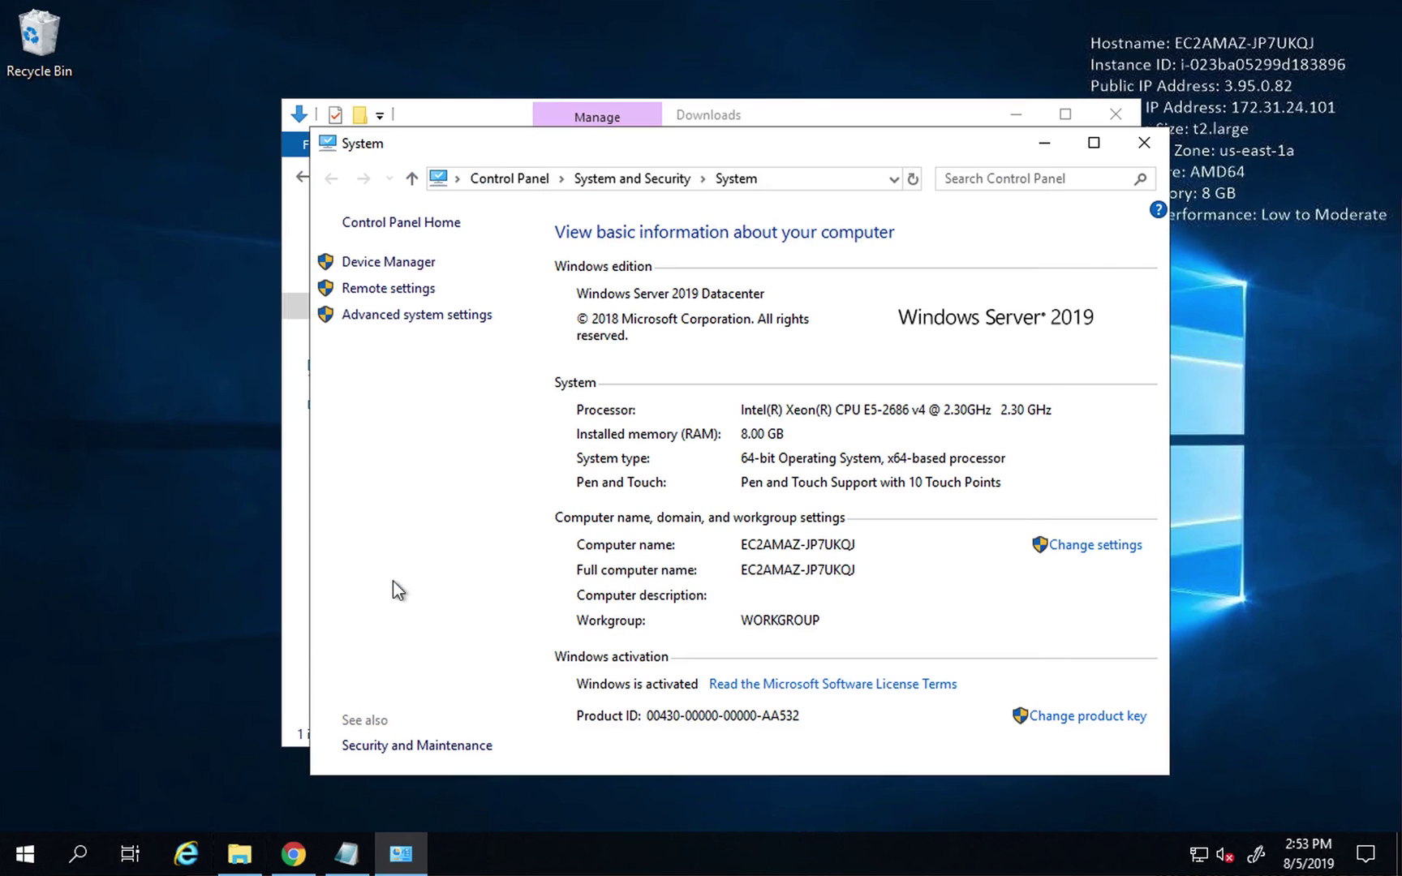
click(1144, 143)
click(1116, 118)
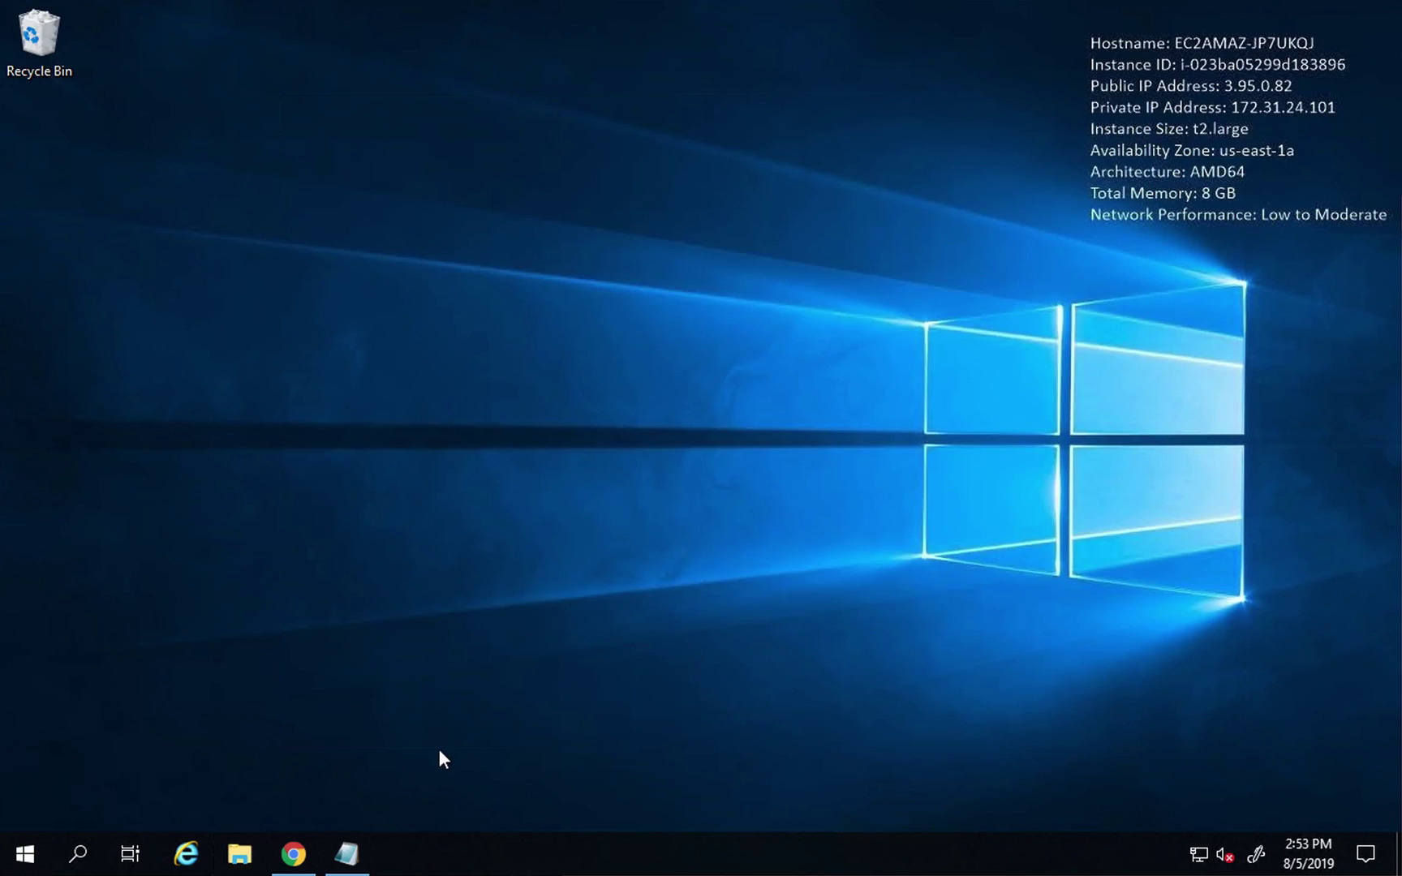
Step: Return to the search results in Chrome and open the nodejs.org/en/download page at its list of installers
click(346, 854)
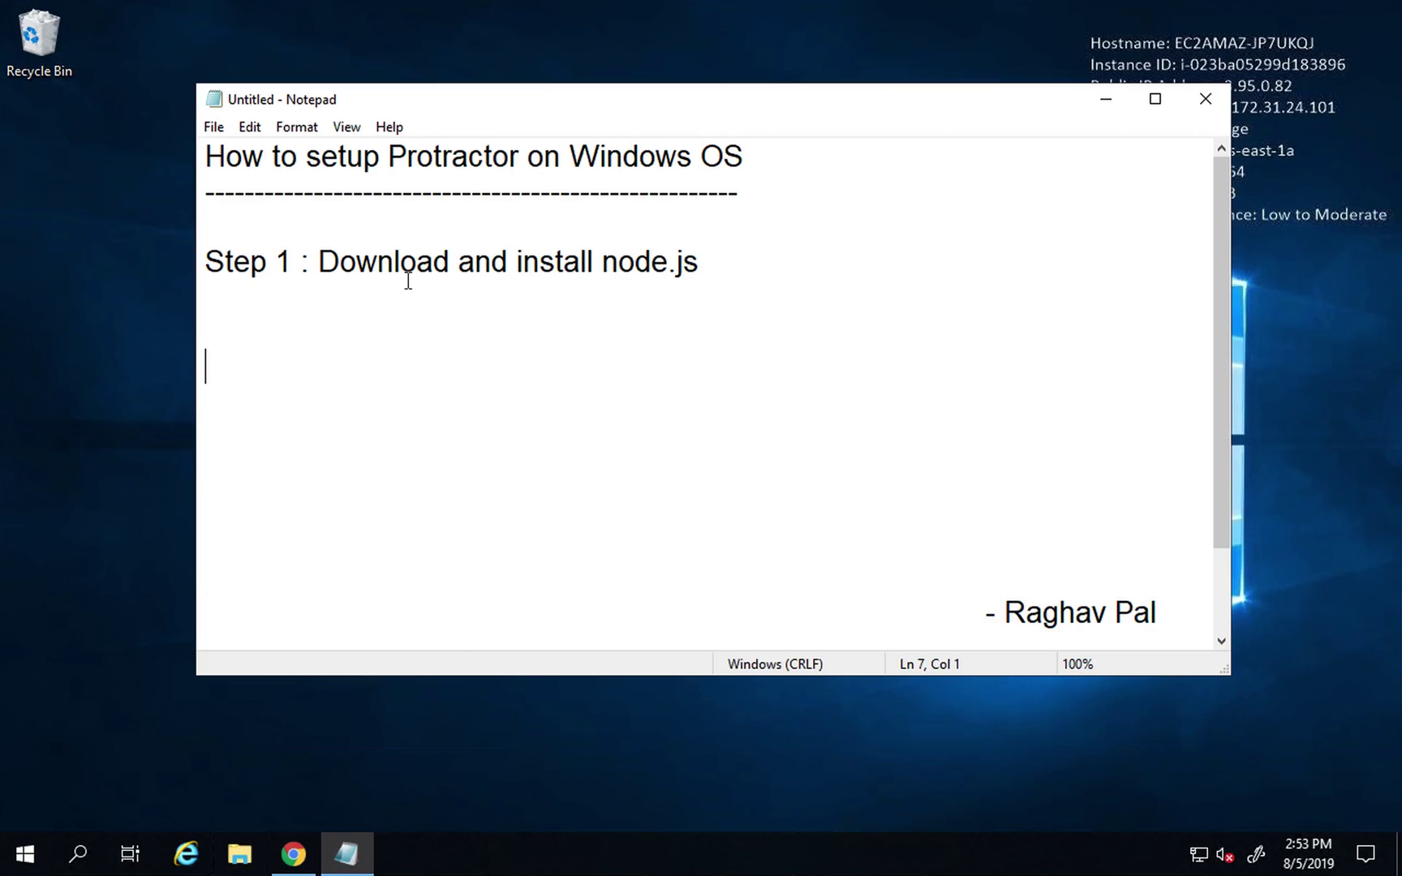
click(294, 854)
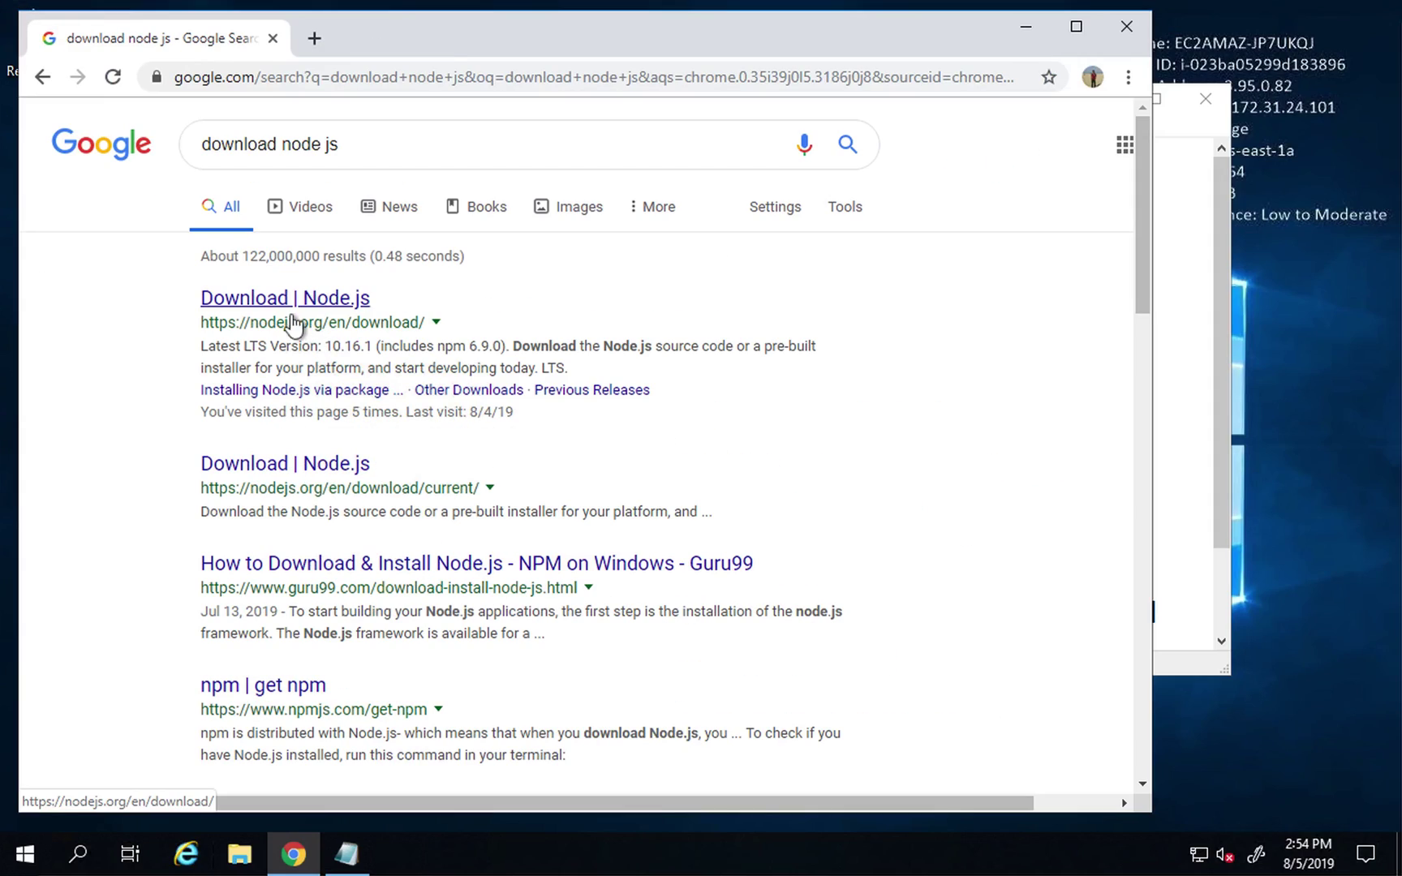
click(278, 302)
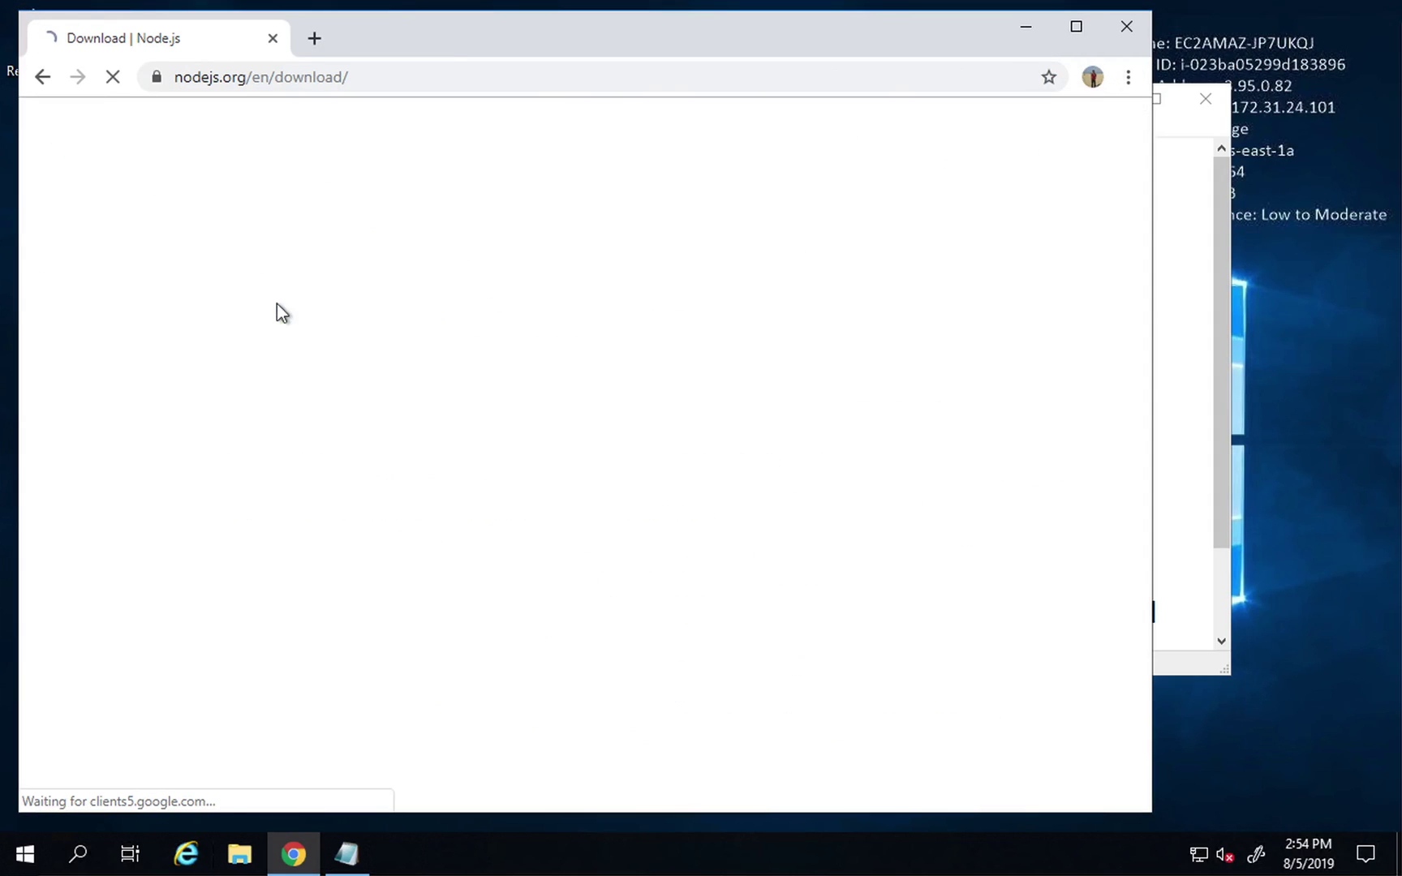
scroll(593, 461, down, 3)
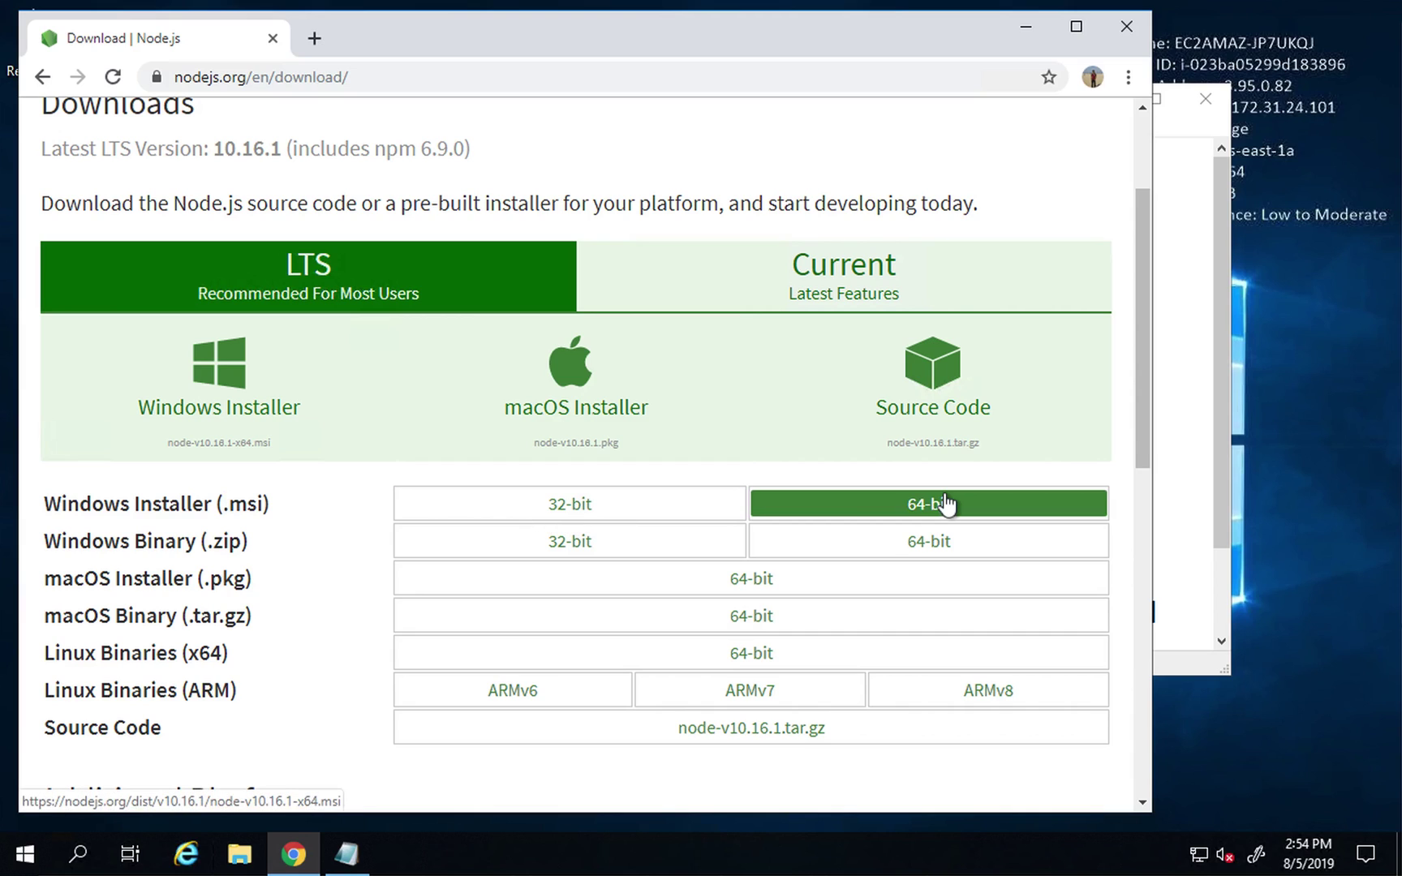
Step: Open This PC's system properties from File Explorer and check the computer's system type
key(super+d)
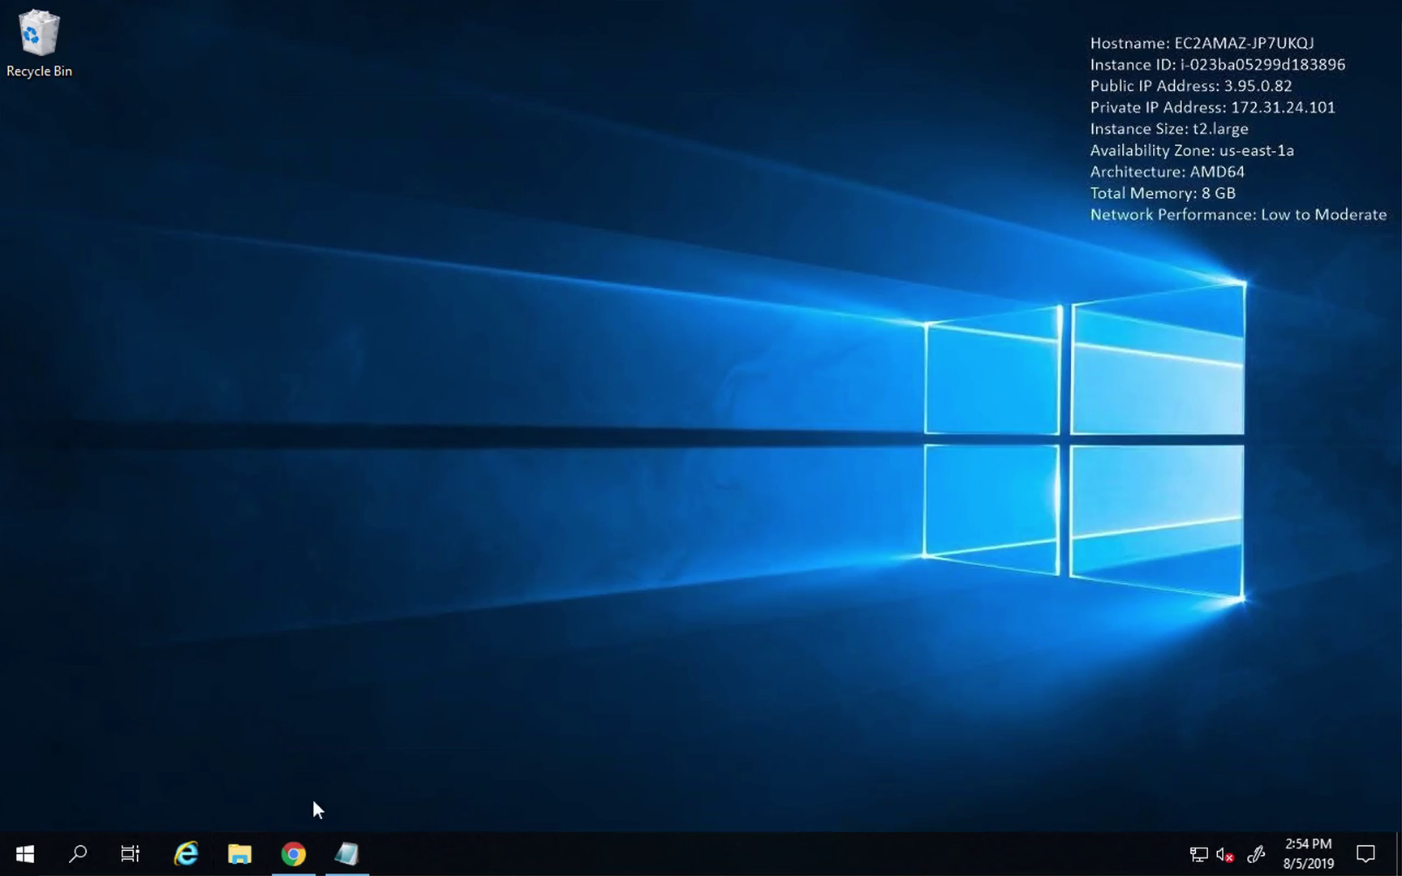
click(246, 859)
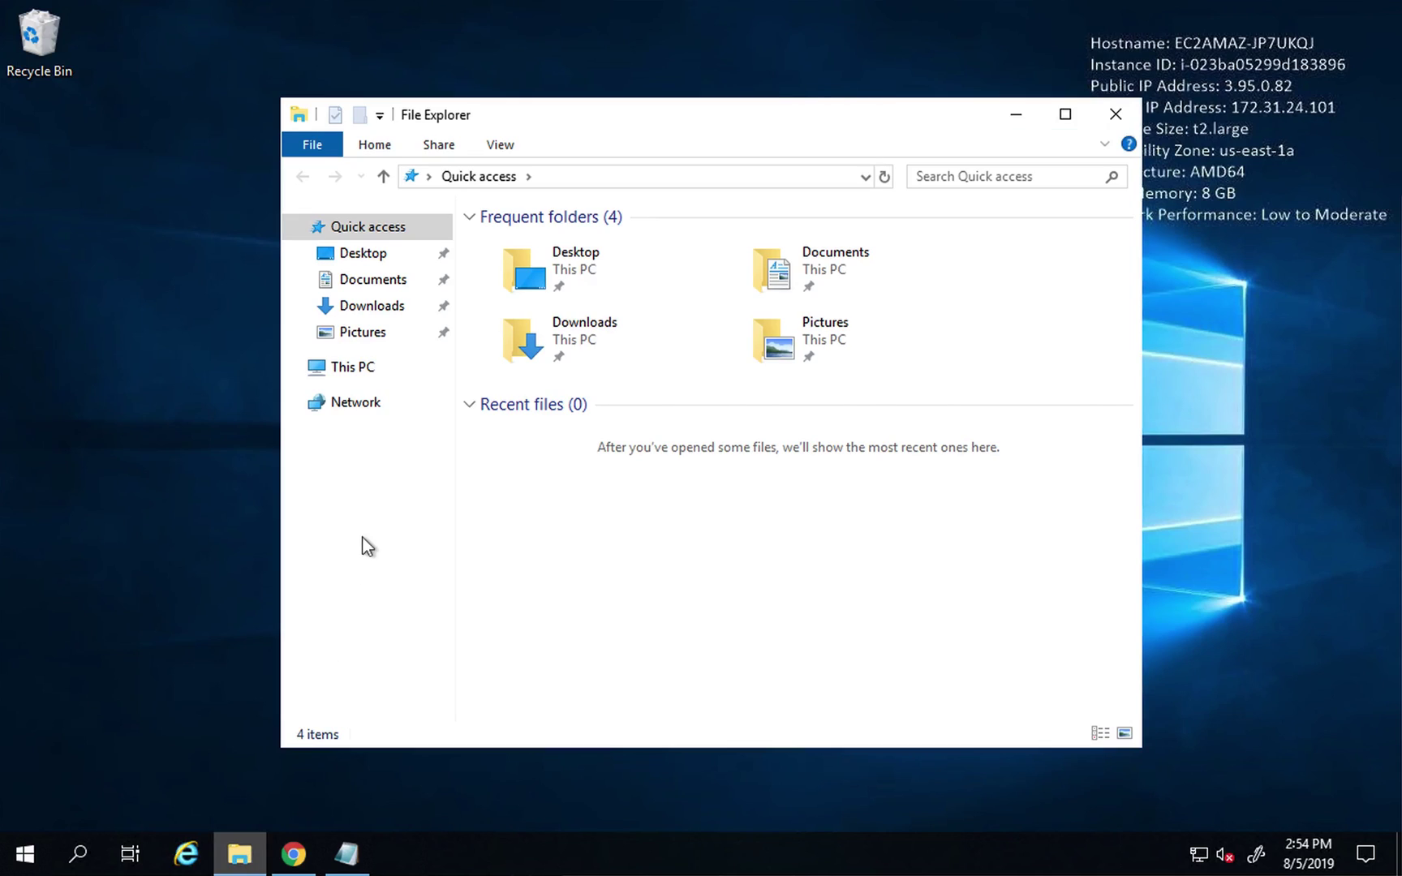
right_click(339, 369)
click(194, 650)
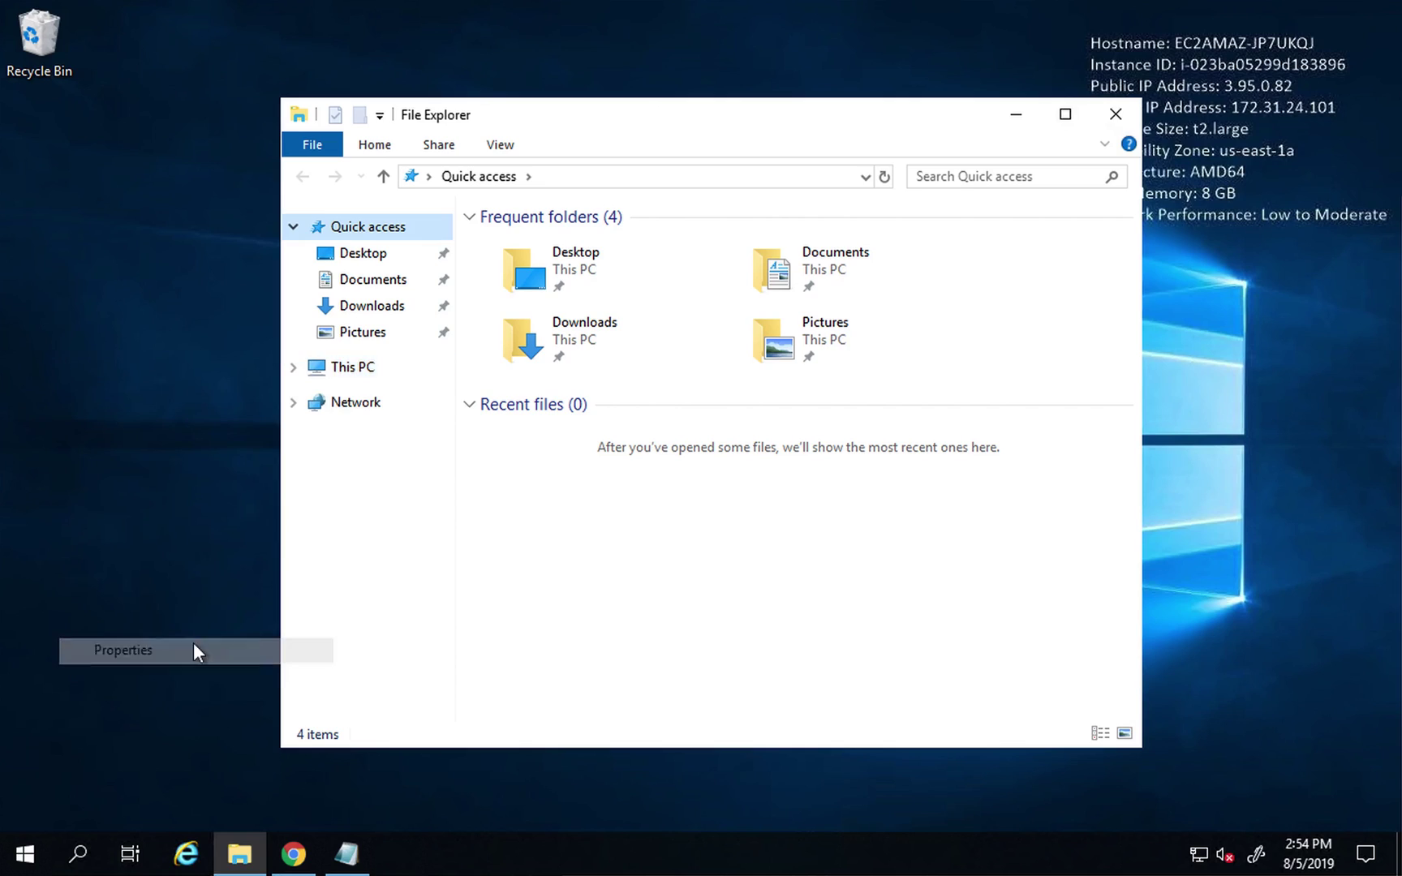
click(409, 317)
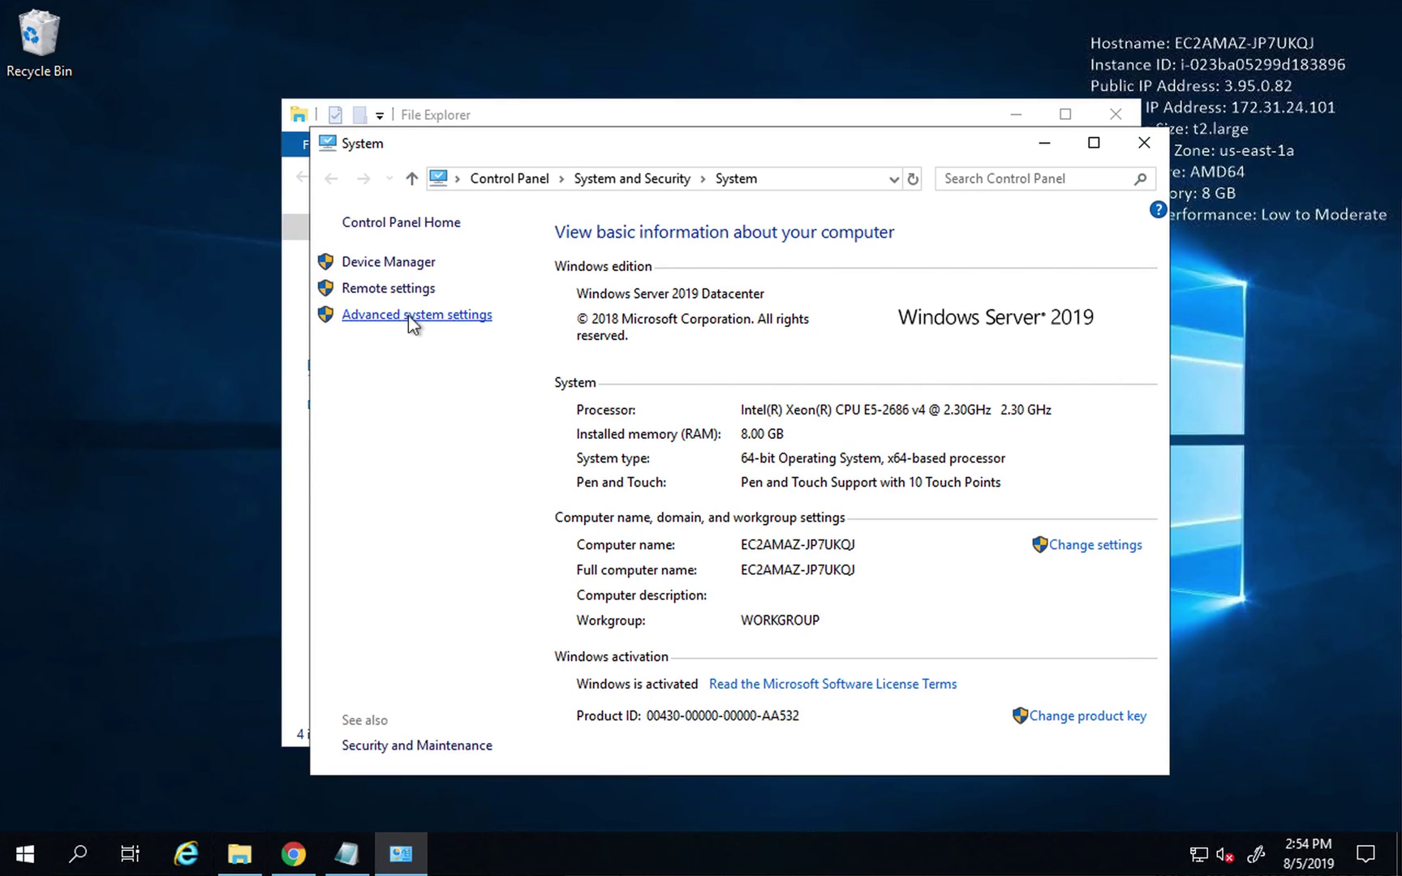
click(417, 607)
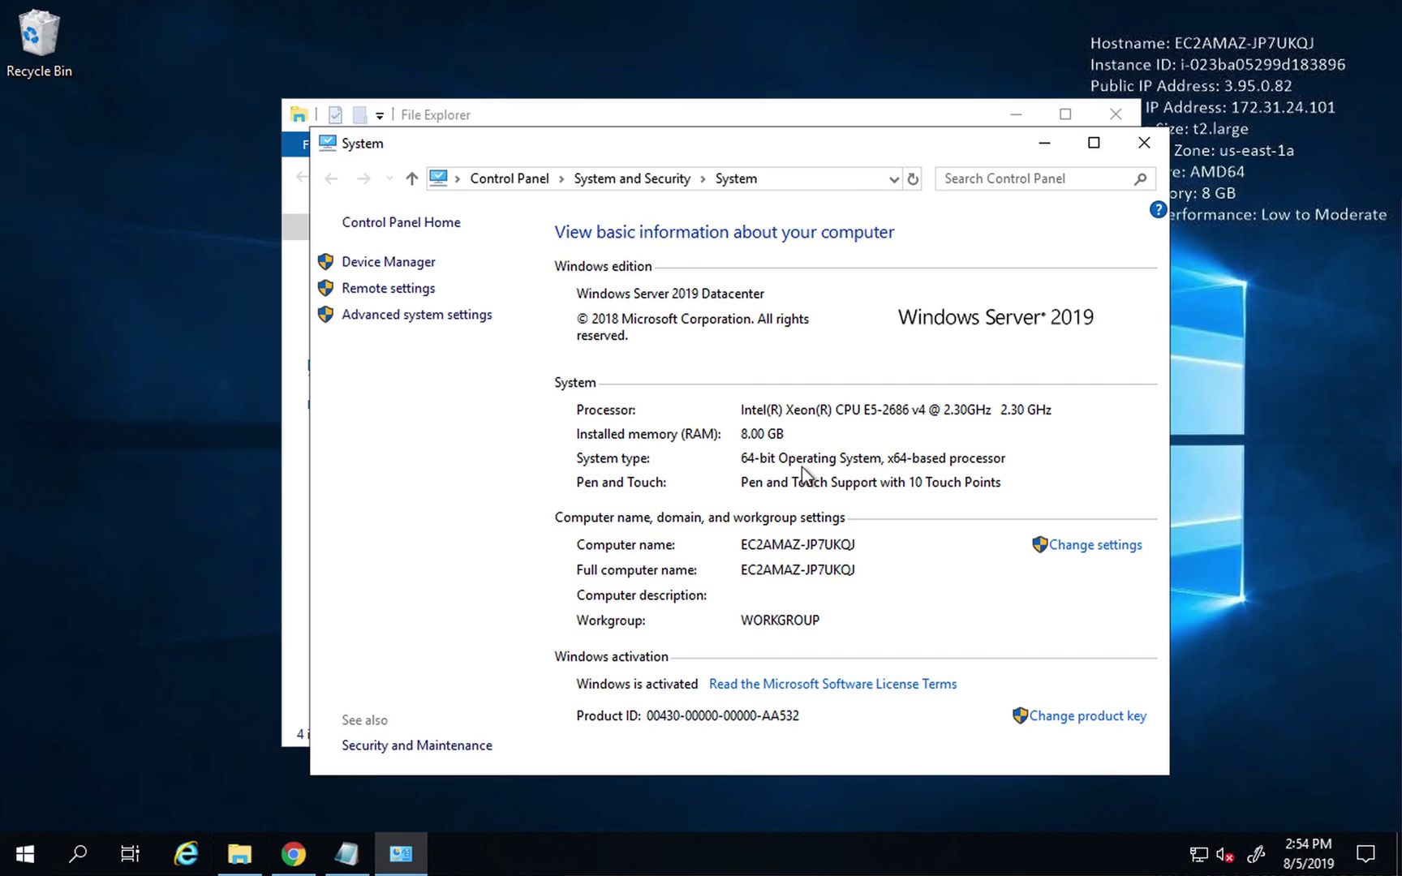
Step: Download the 64-bit Windows Installer (.msi) from the Node.js page in a maximized Chrome window, and switch back to the Notepad notes
key(alt)
key(alt)
click(293, 854)
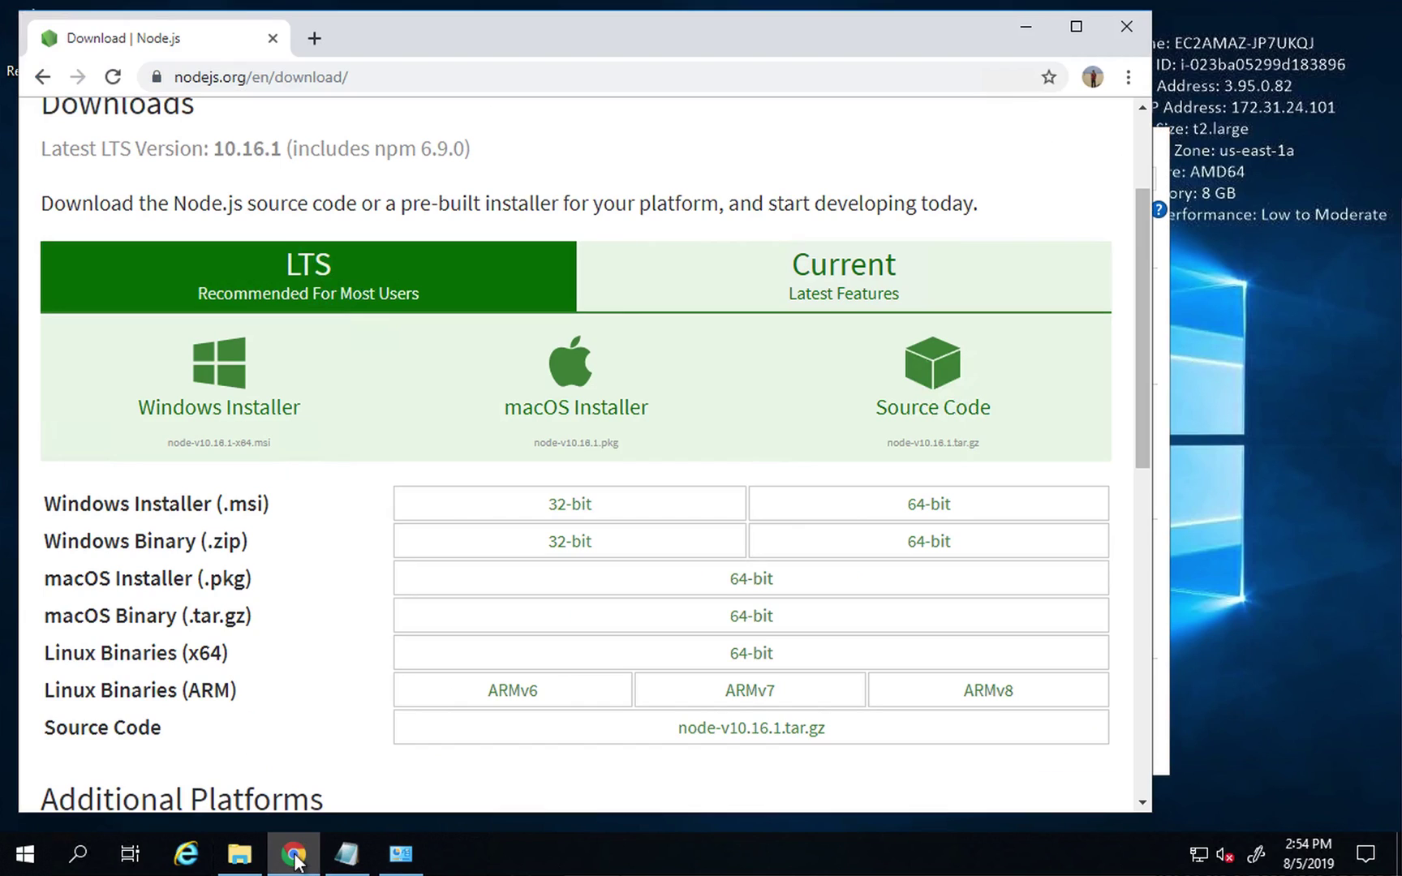
click(858, 502)
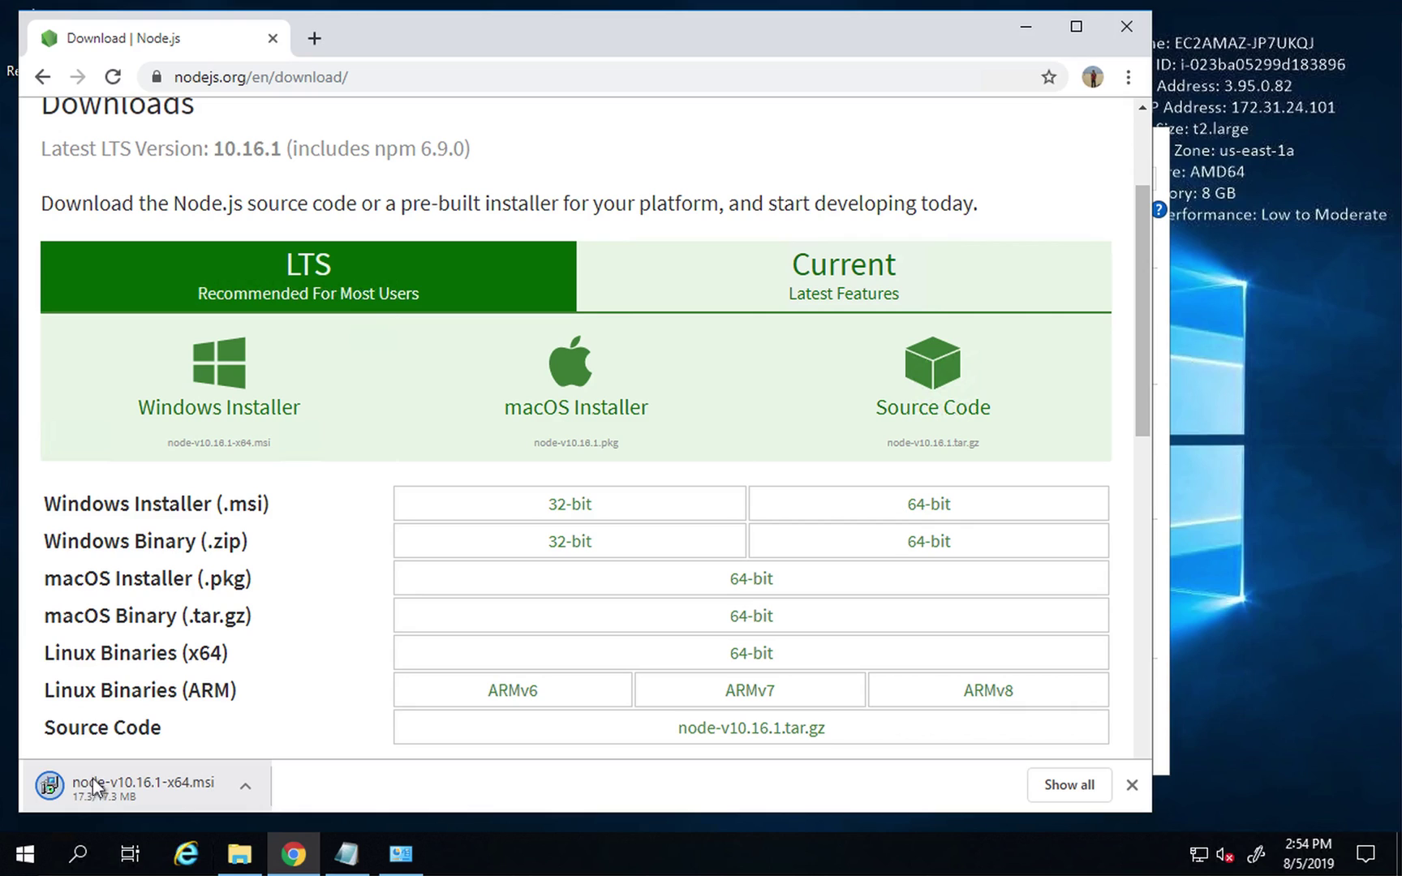
click(1076, 27)
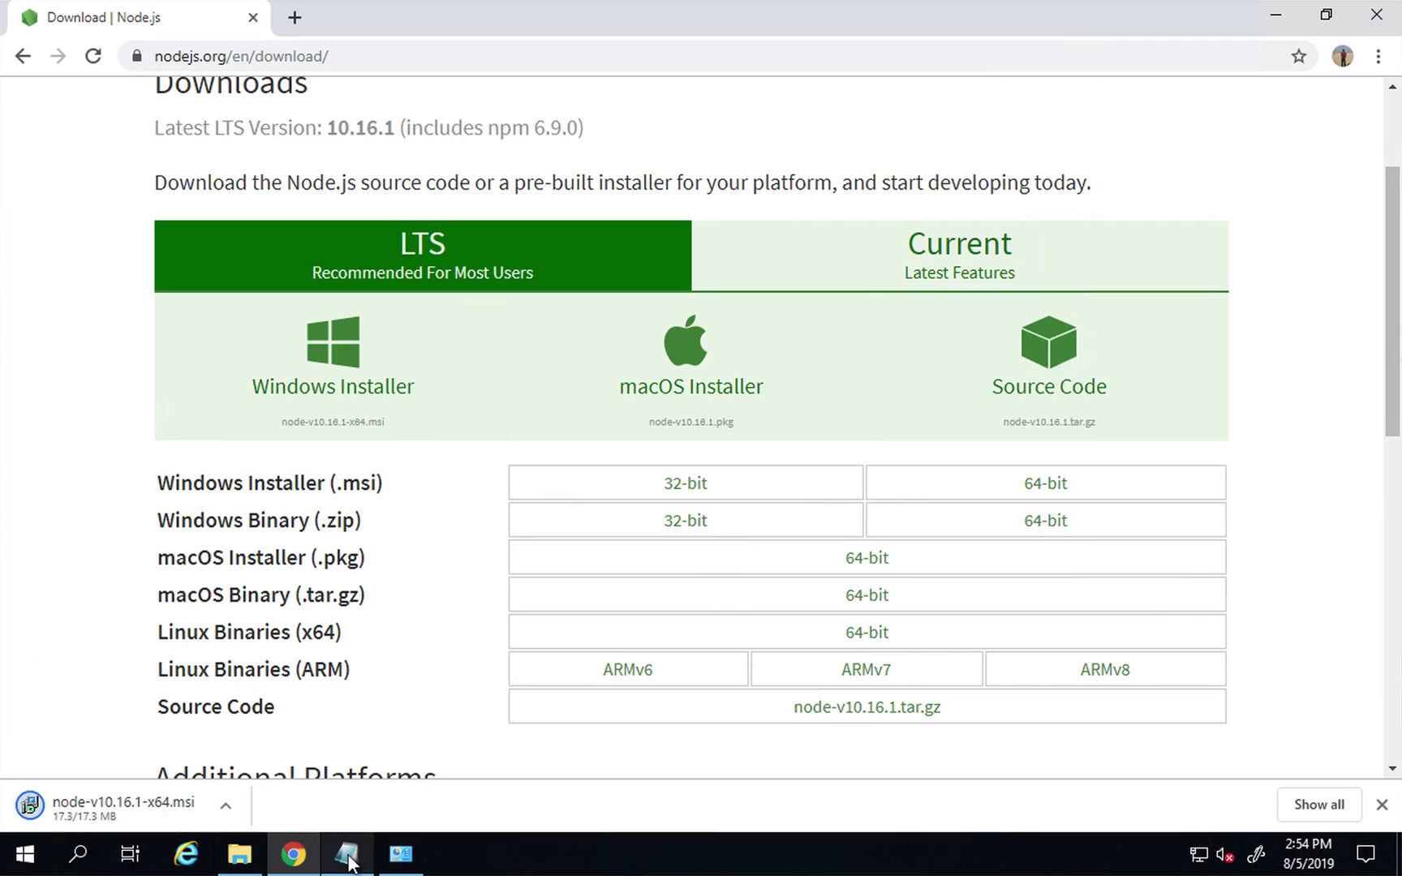
mouse_move(349, 852)
click(351, 757)
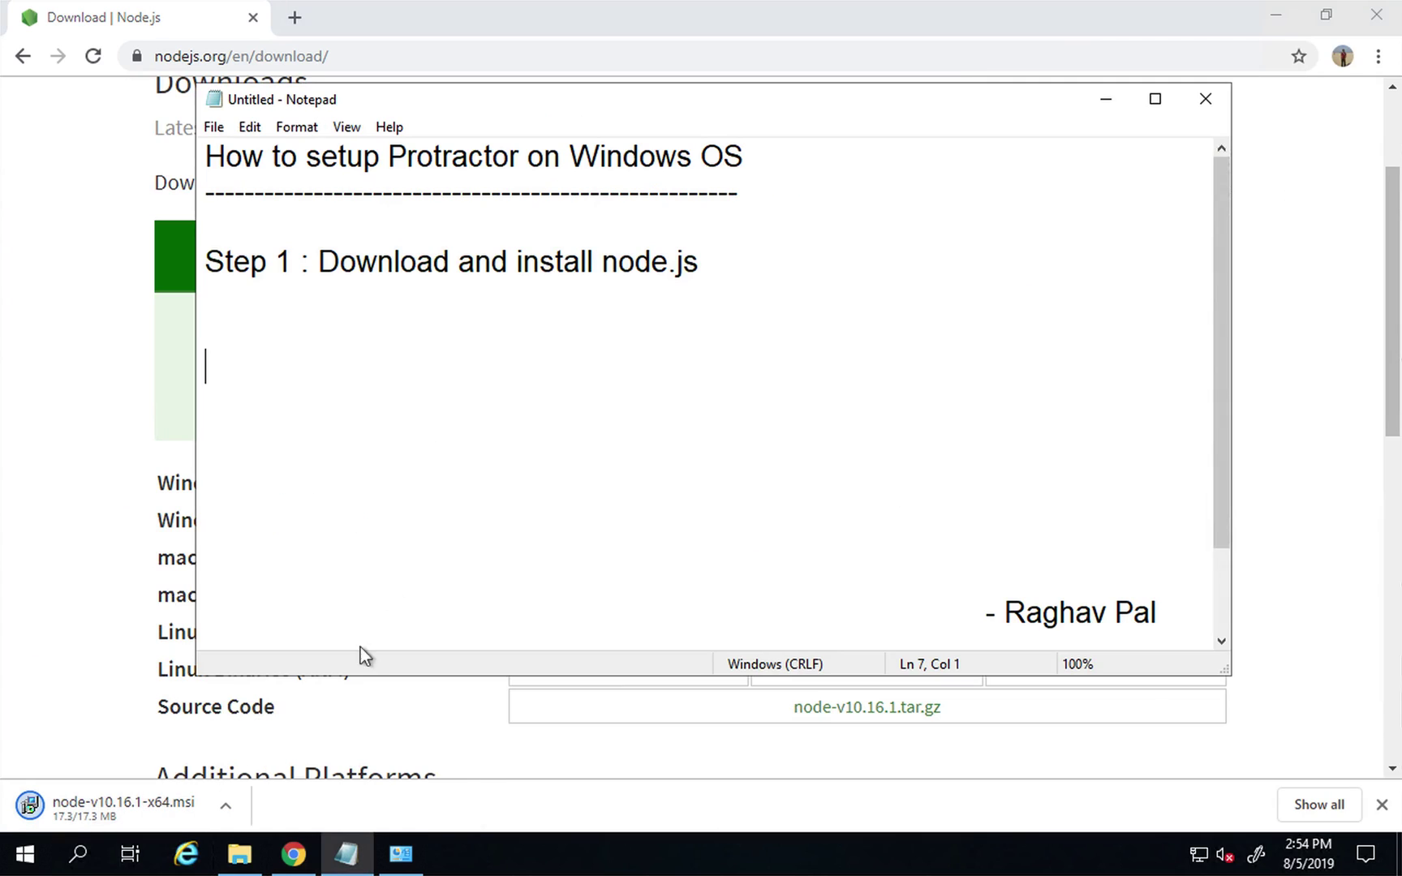
Step: Begin the next entry of the notes, one blank line below Step 1, with the text "Step 2 : Ins"
key(Up)
text(Step 2 )
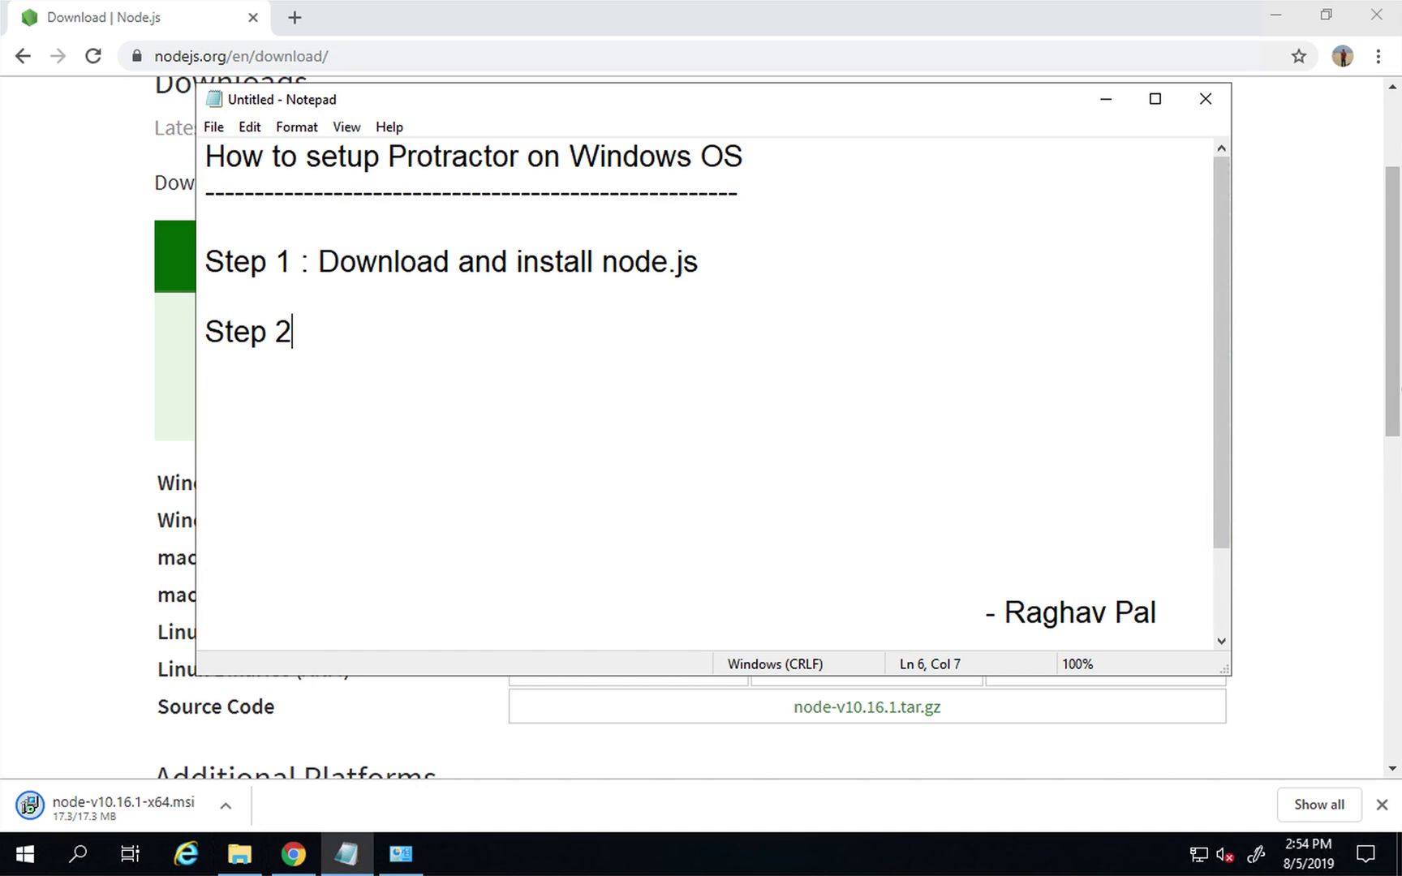
text(: Insta)
key(BackSpace)
key(BackSpace)
Step: Add the indented commands "node -v" and "npm -v" on two separate lines directly beneath the Step 1 line
click(760, 260)
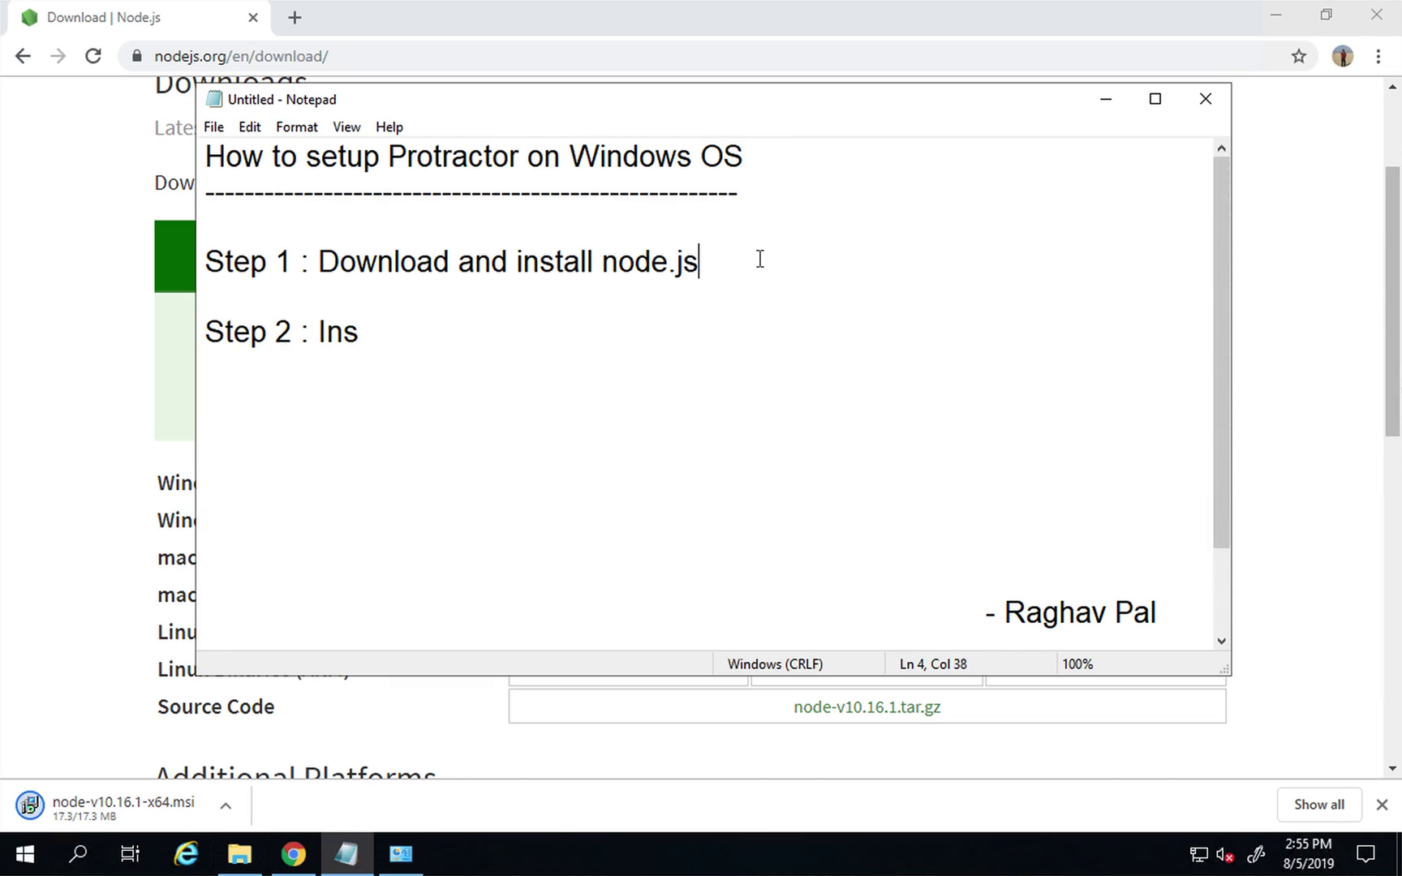
key(Return)
key(Tab)
key(Tab)
key(Tab)
key(BackSpace)
key(BackSpace)
text(node -v)
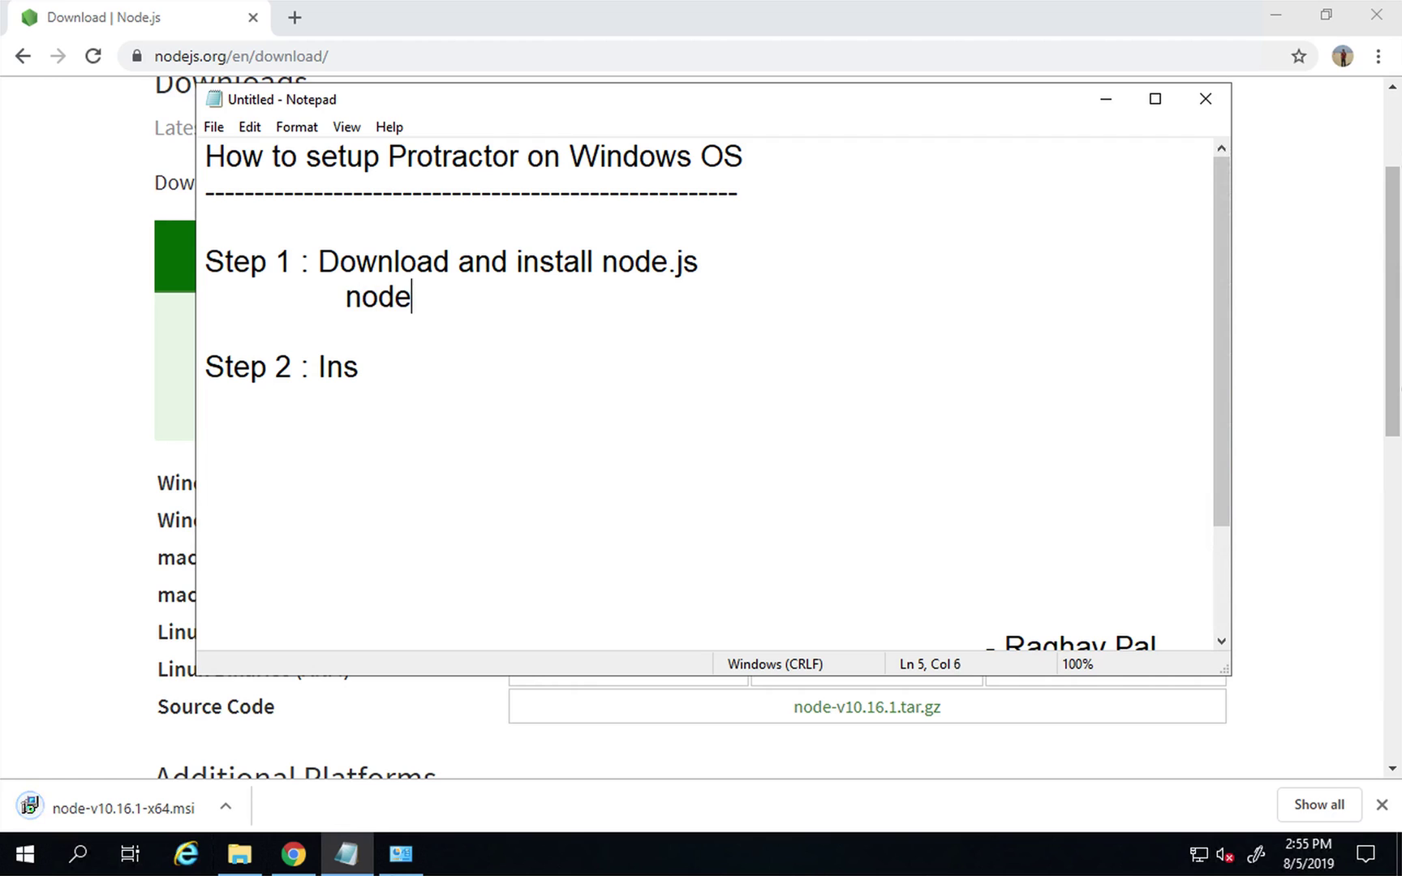
key(Return)
key(Tab)
key(Tab)
key(BackSpace)
text(npm -v)
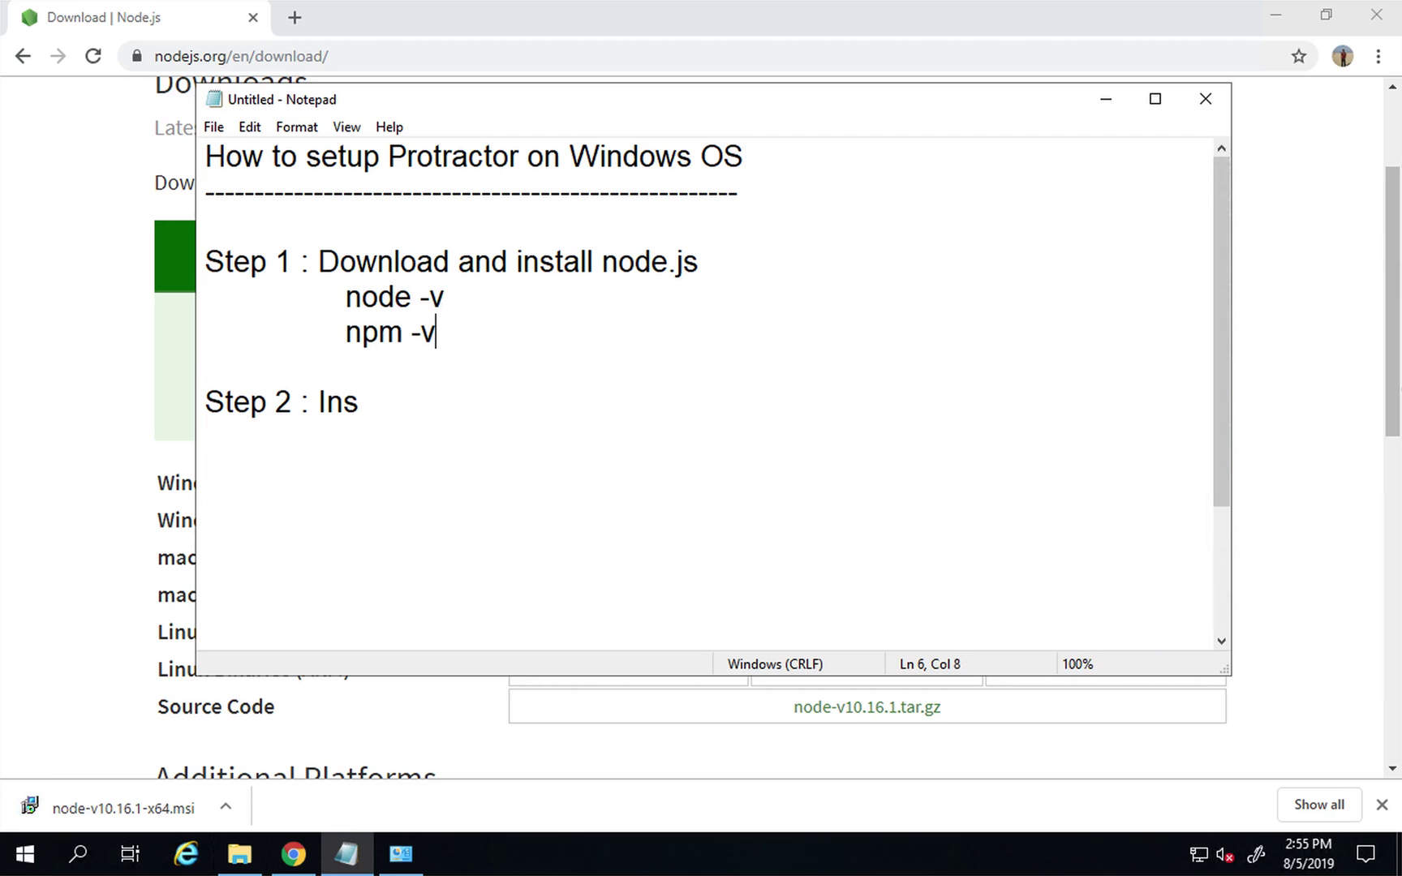
Step: Show the desktop, open Command Prompt and run node -v to check for an installed Node.js version
key(super+d)
key(super)
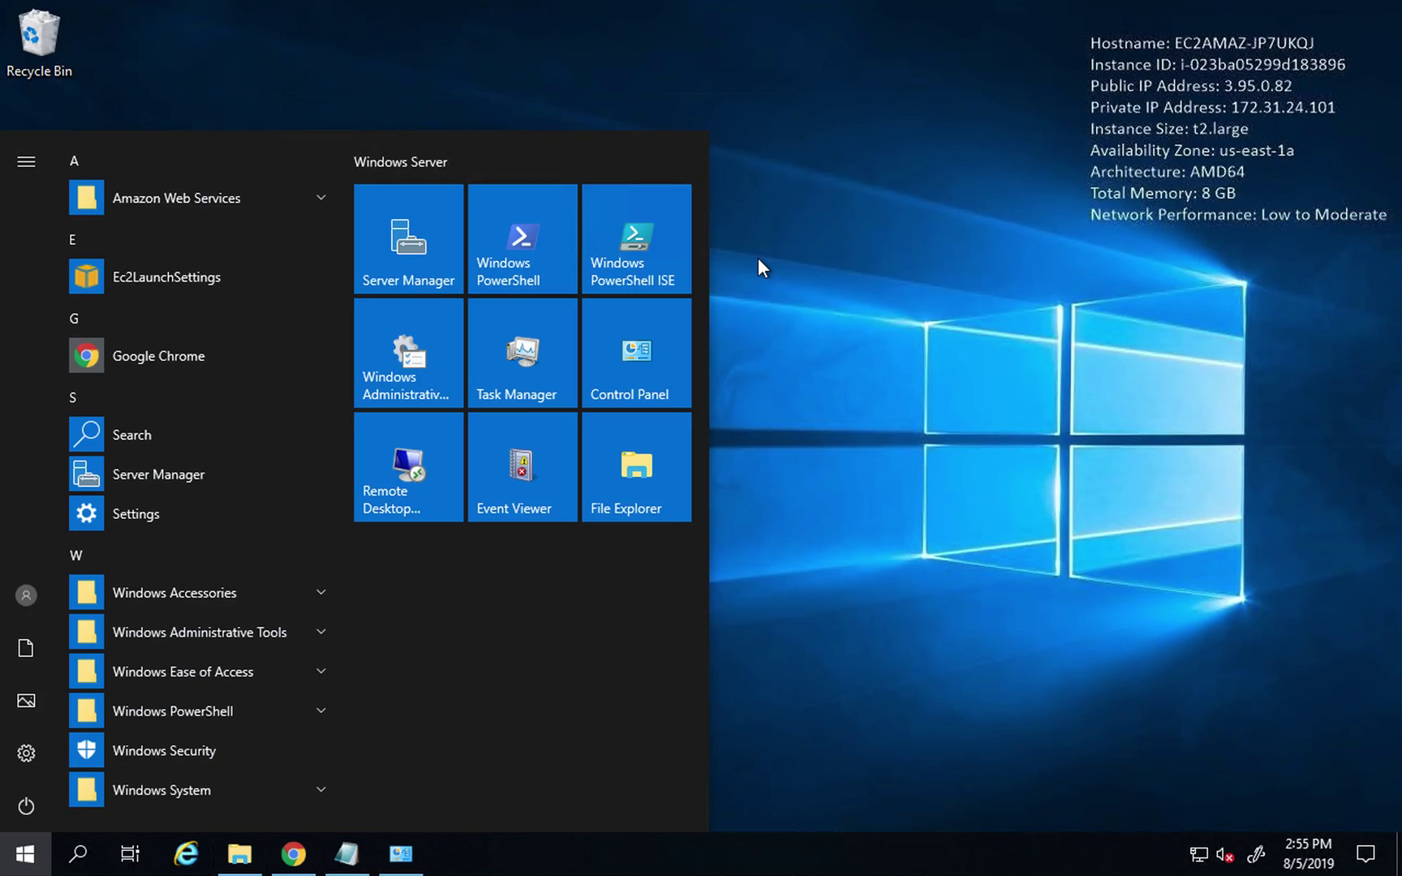
text(cmd)
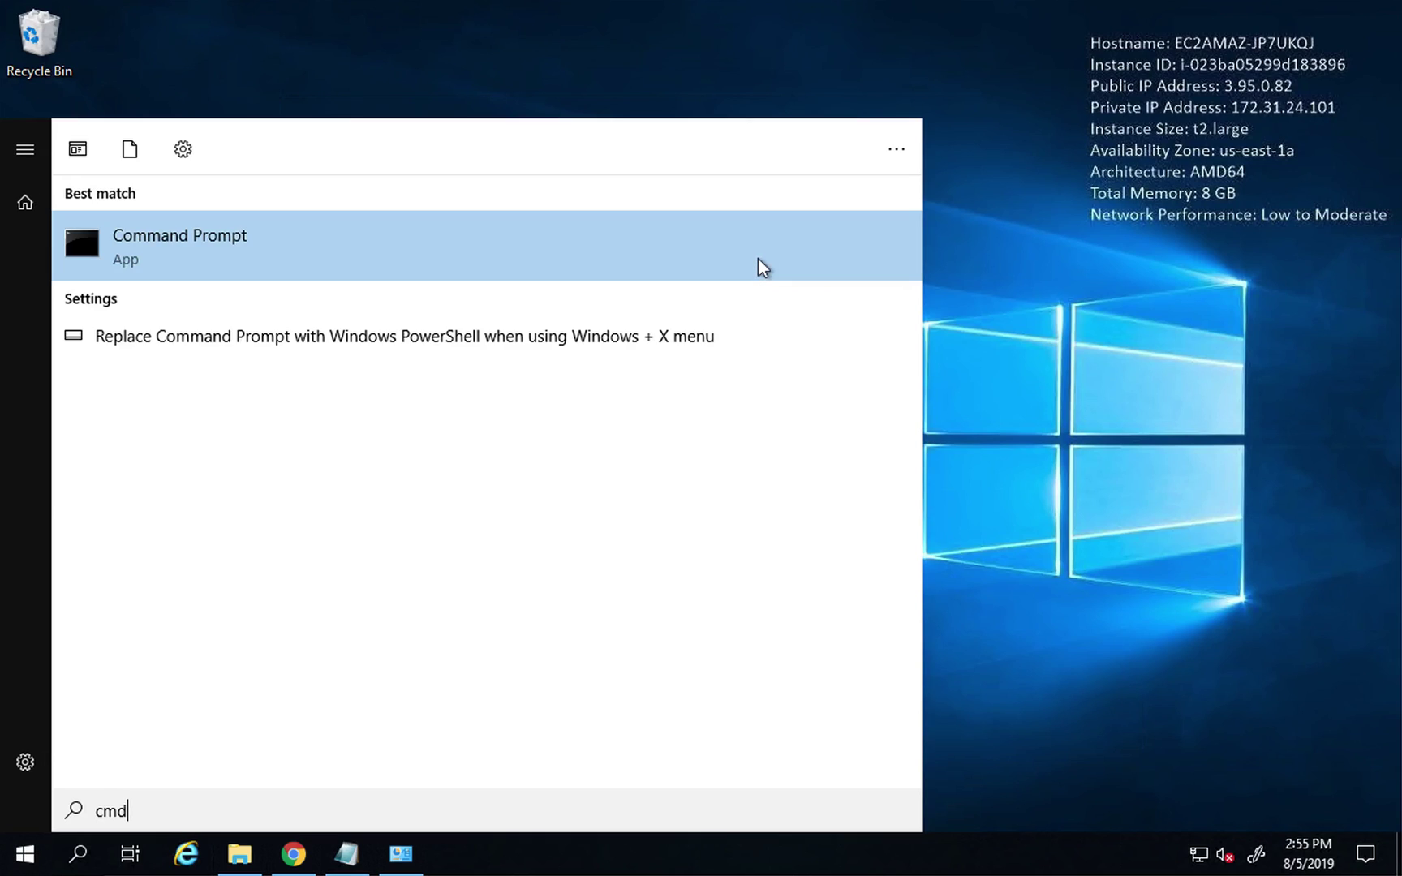
key(Return)
text(node )
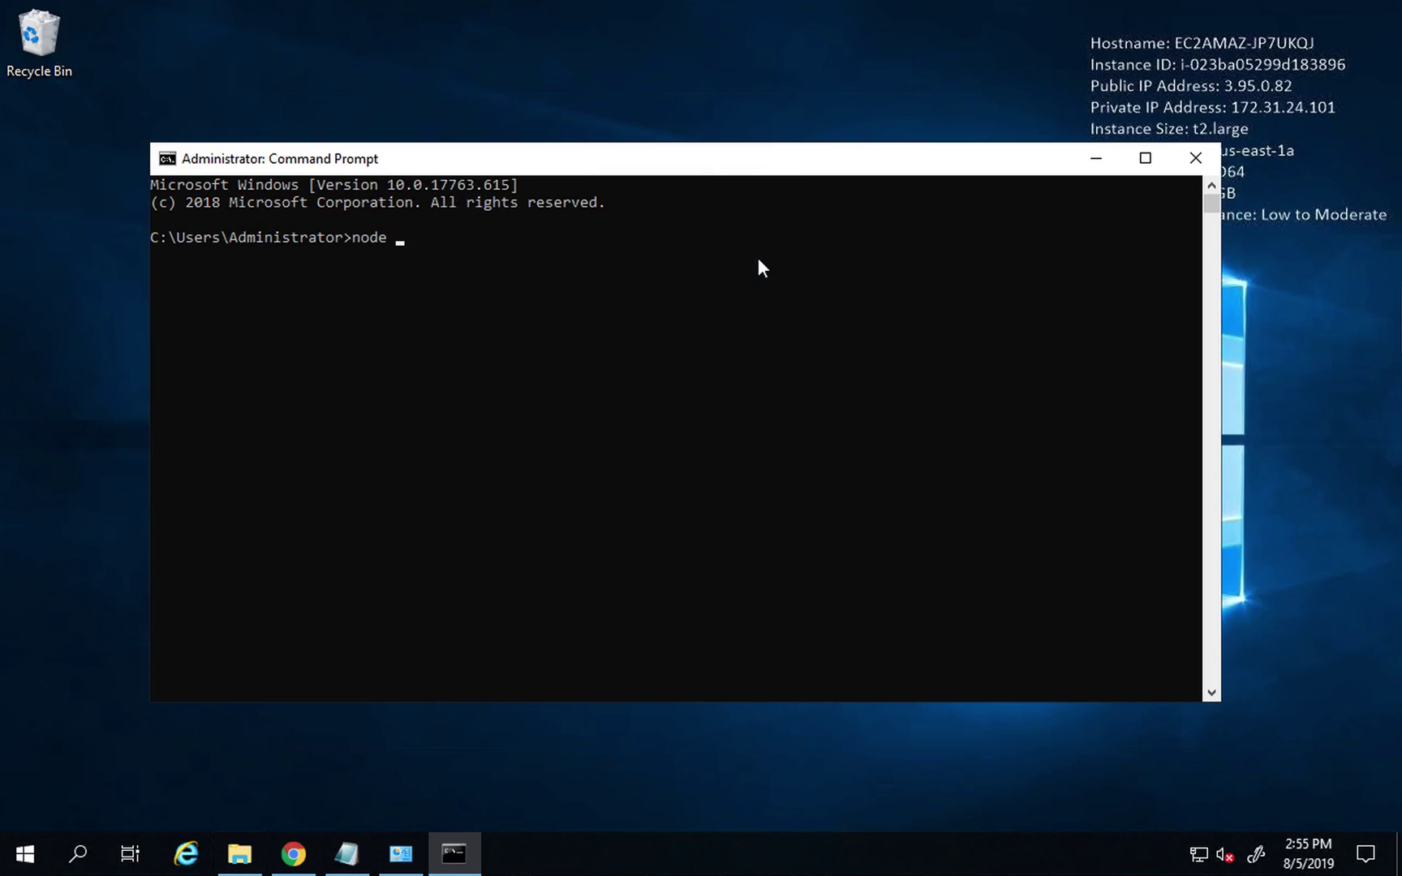
text(-v)
key(Return)
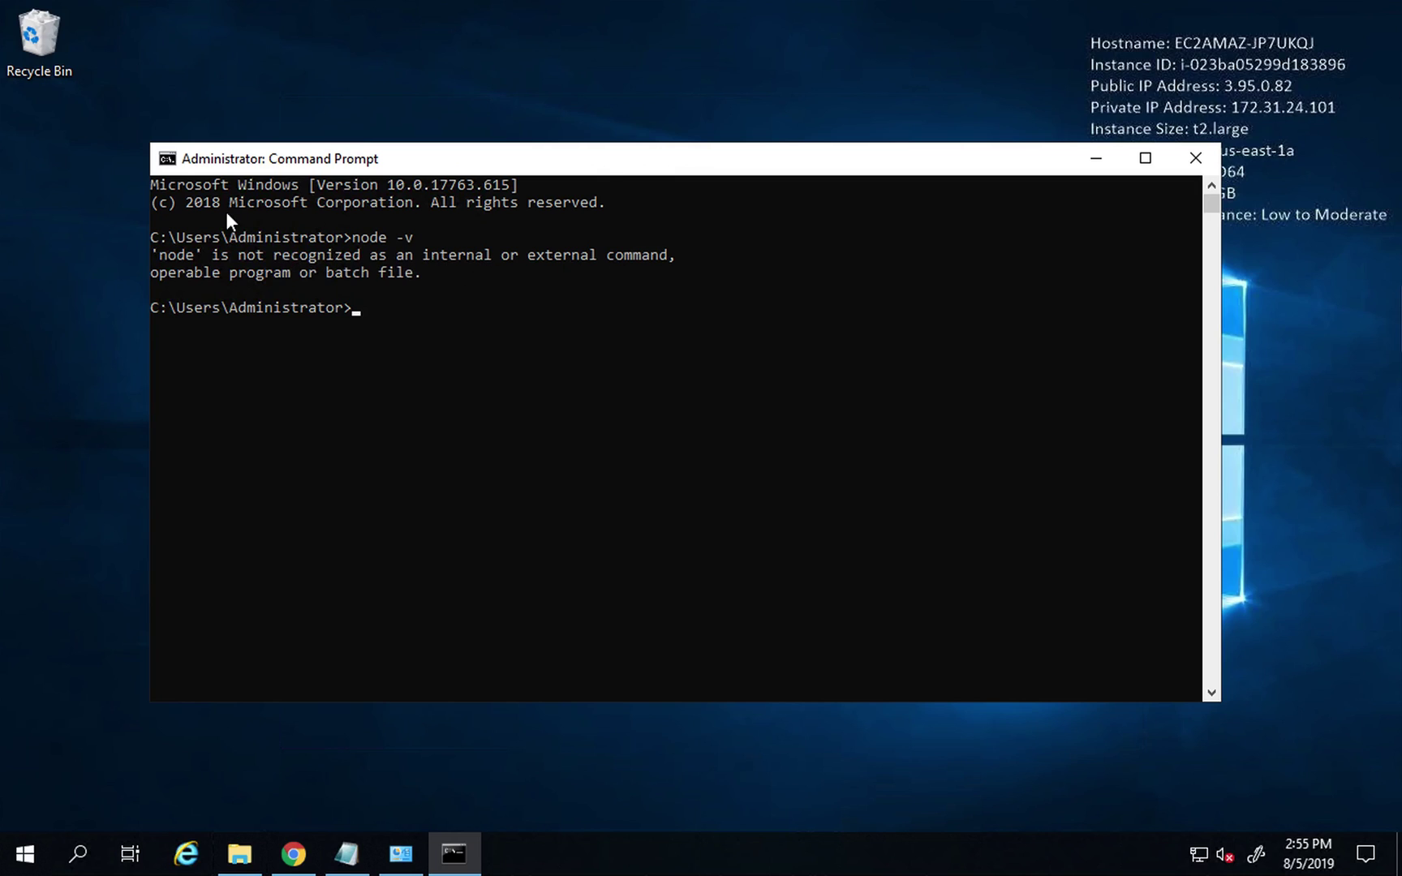
Step: Set the Command Prompt window's font size to 20 and apply it
click(168, 159)
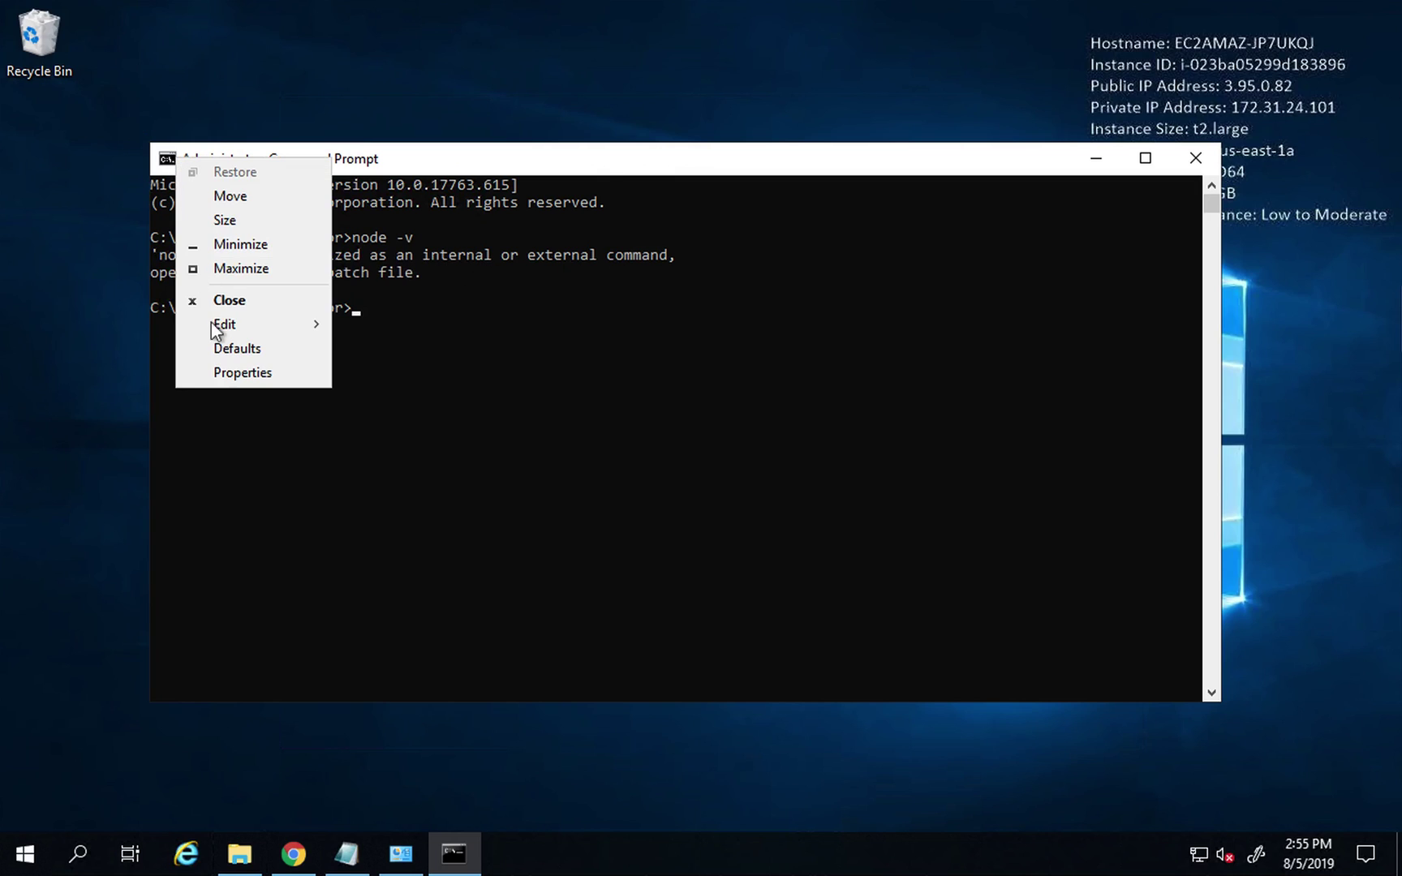
click(225, 373)
click(257, 213)
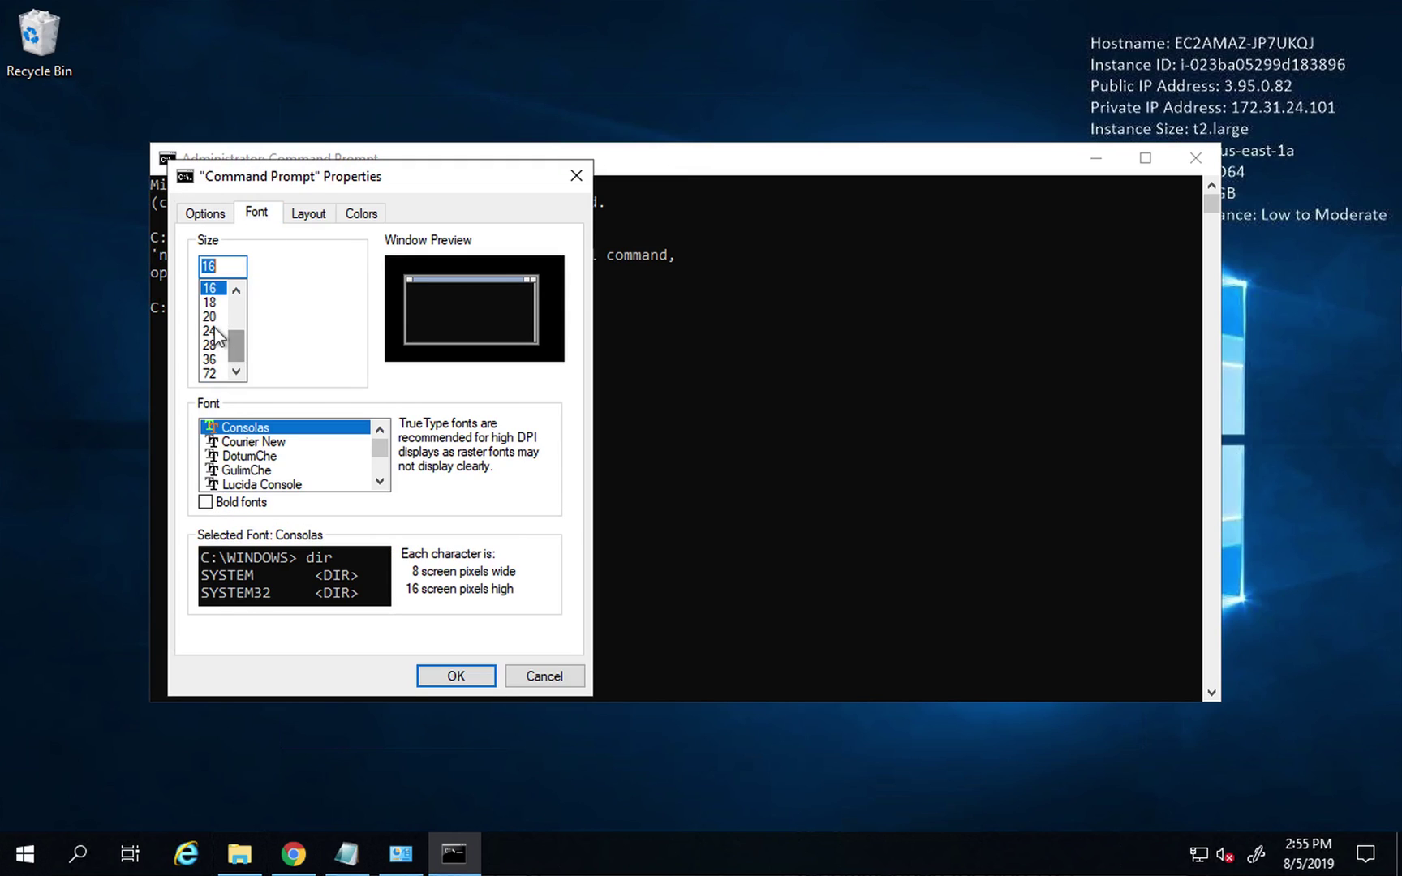
click(211, 316)
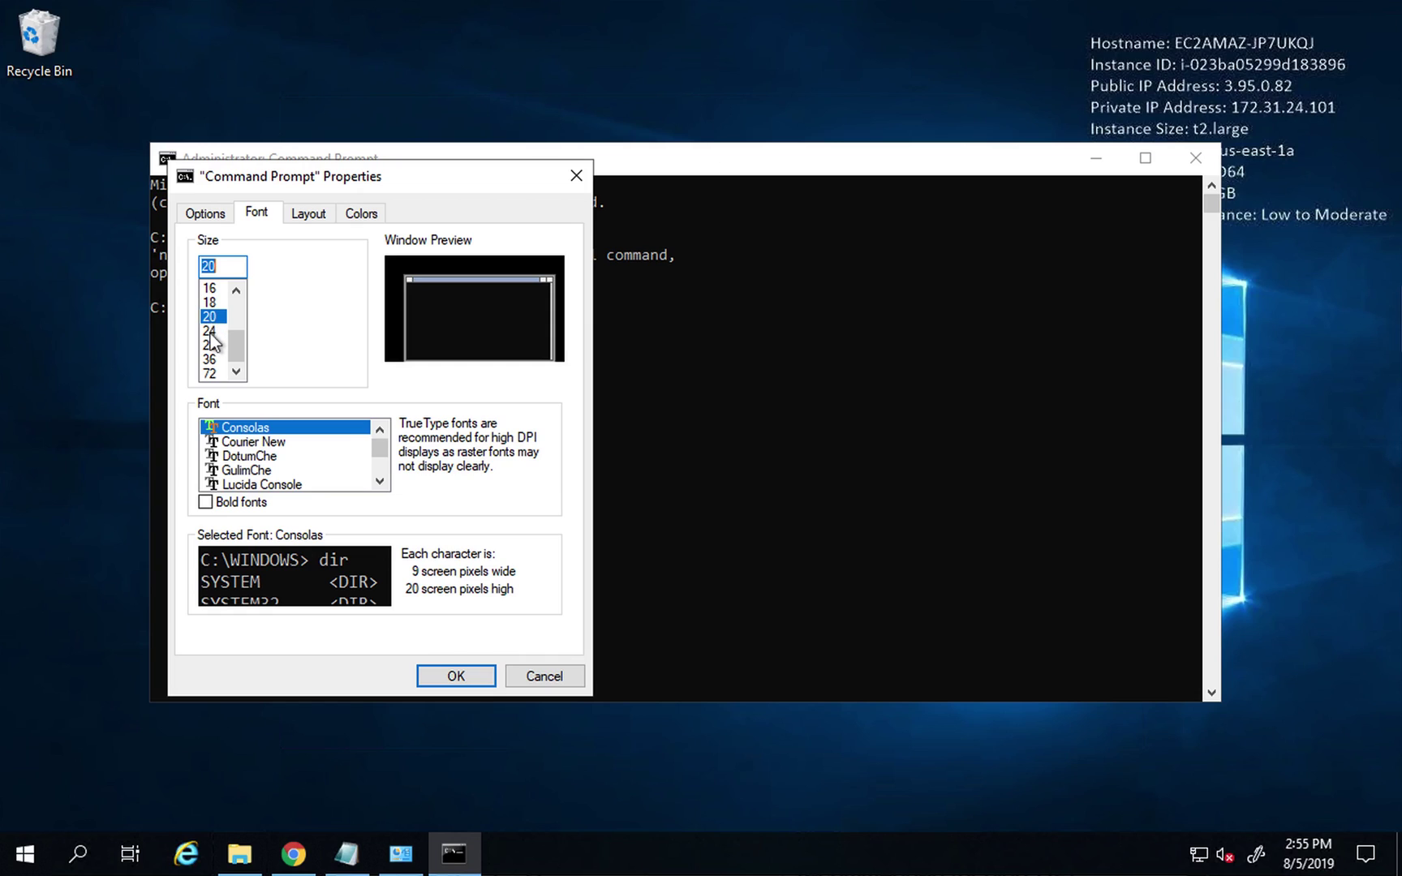
click(457, 675)
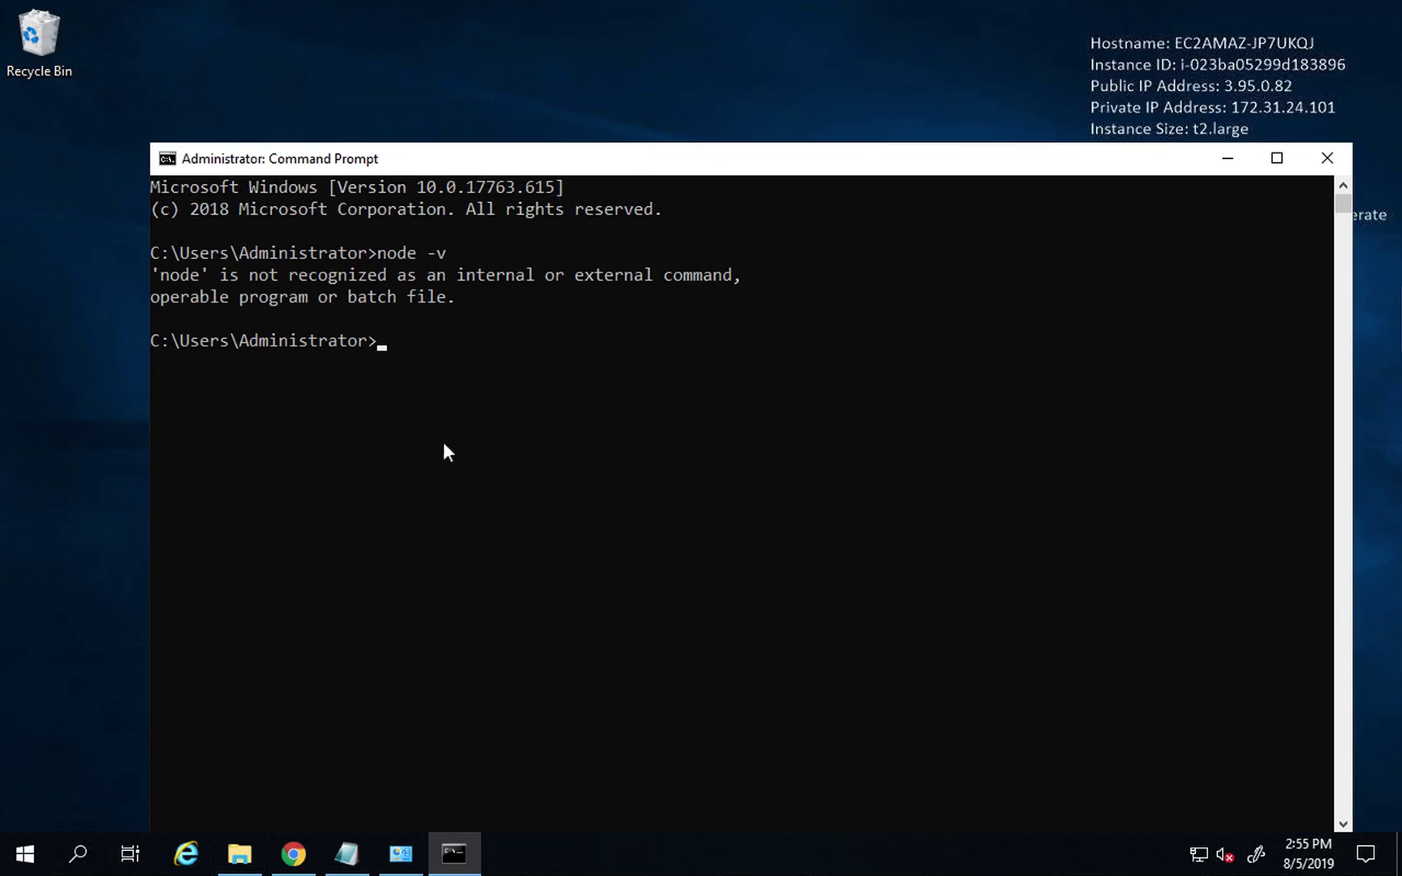
Step: Set the Command Prompt window's font size to 24 and apply it
right_click(235, 160)
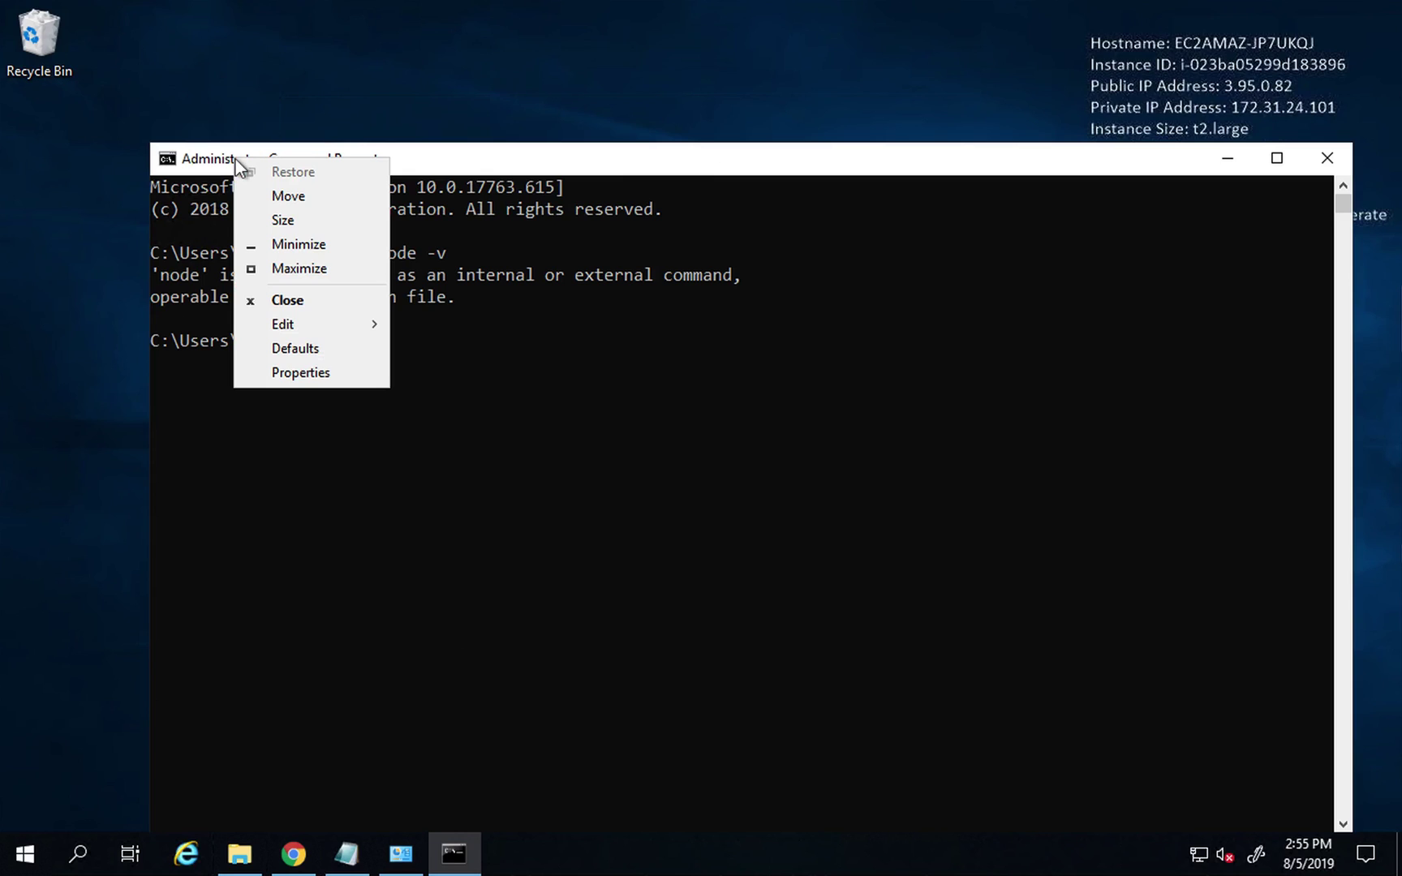
click(279, 374)
click(258, 215)
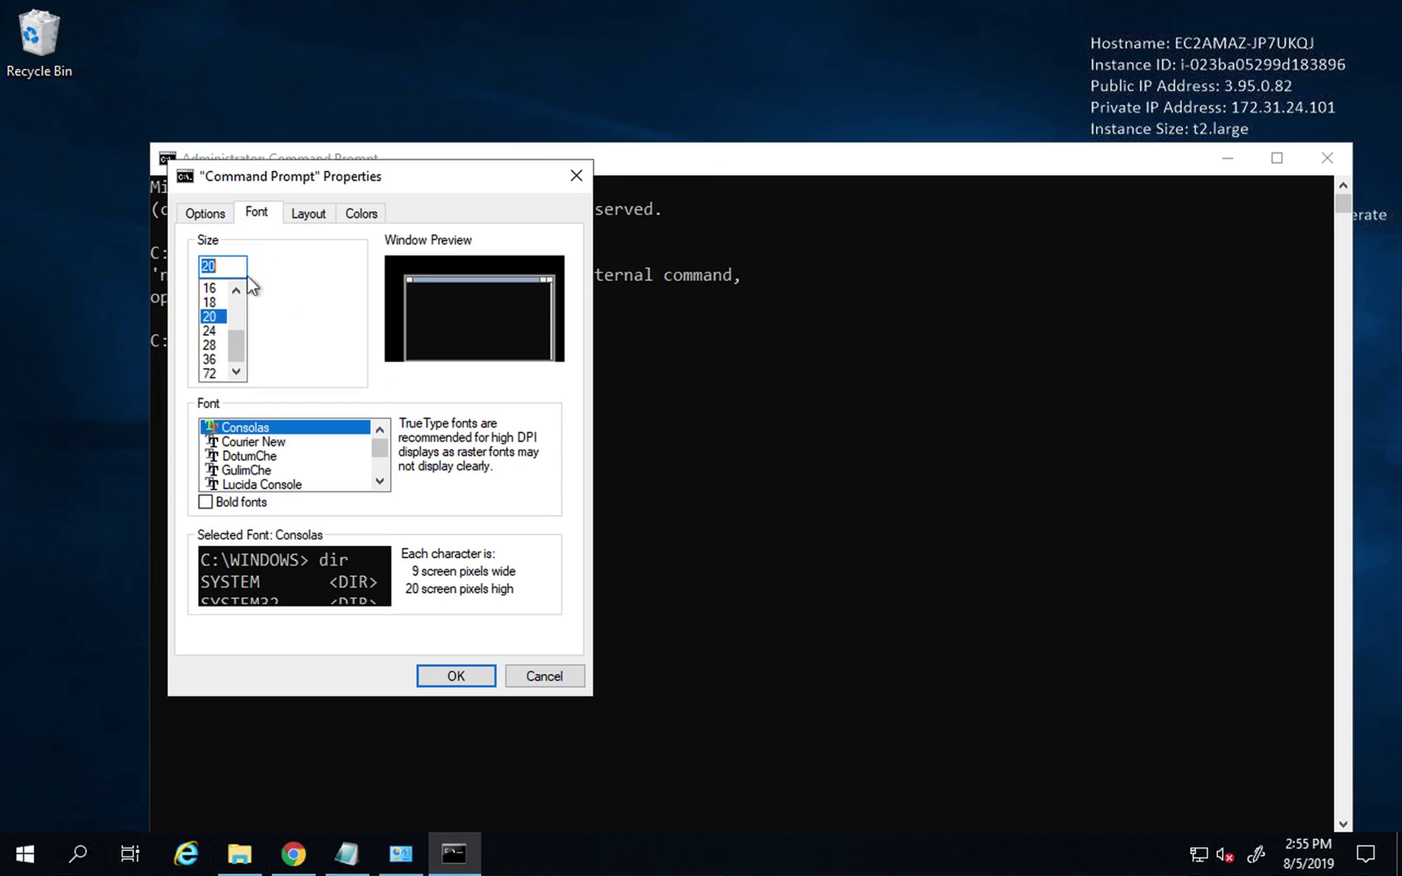
click(212, 331)
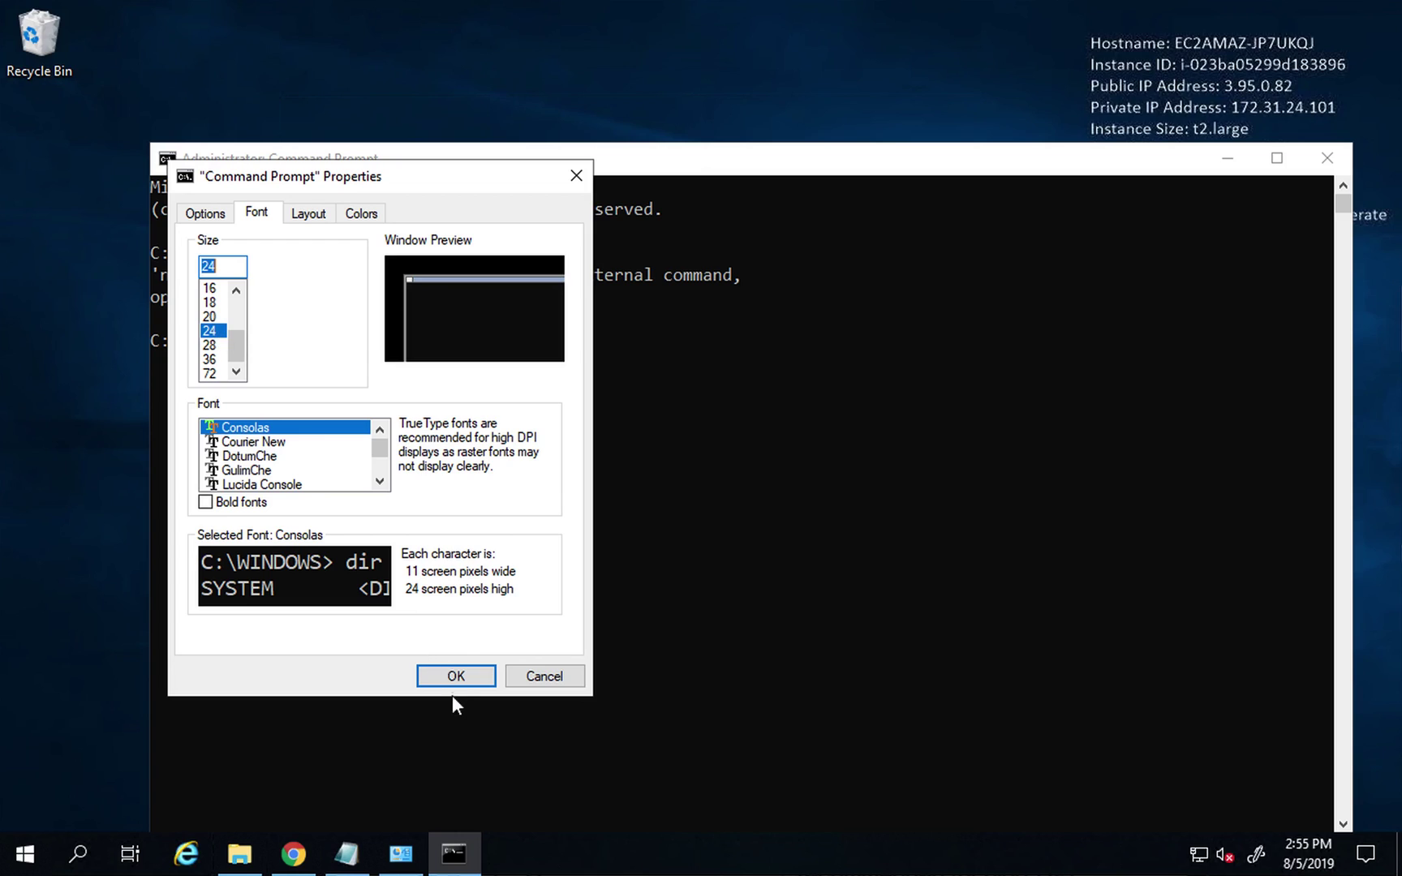
click(451, 675)
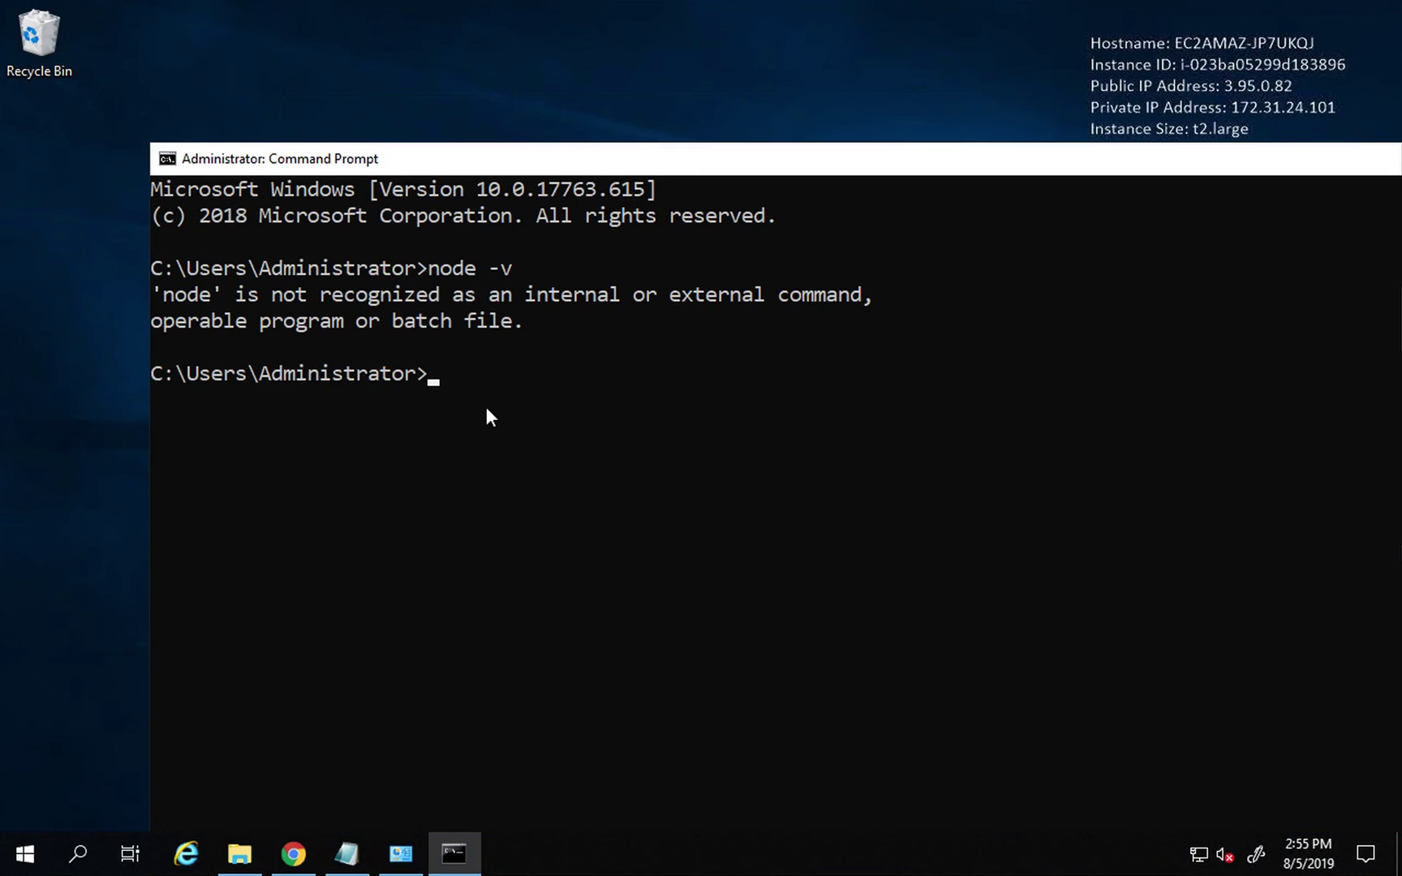
Step: Run npm -v to check for npm, and fit the Command Prompt window fully on the screen before minimizing it
text(npm -v)
key(Return)
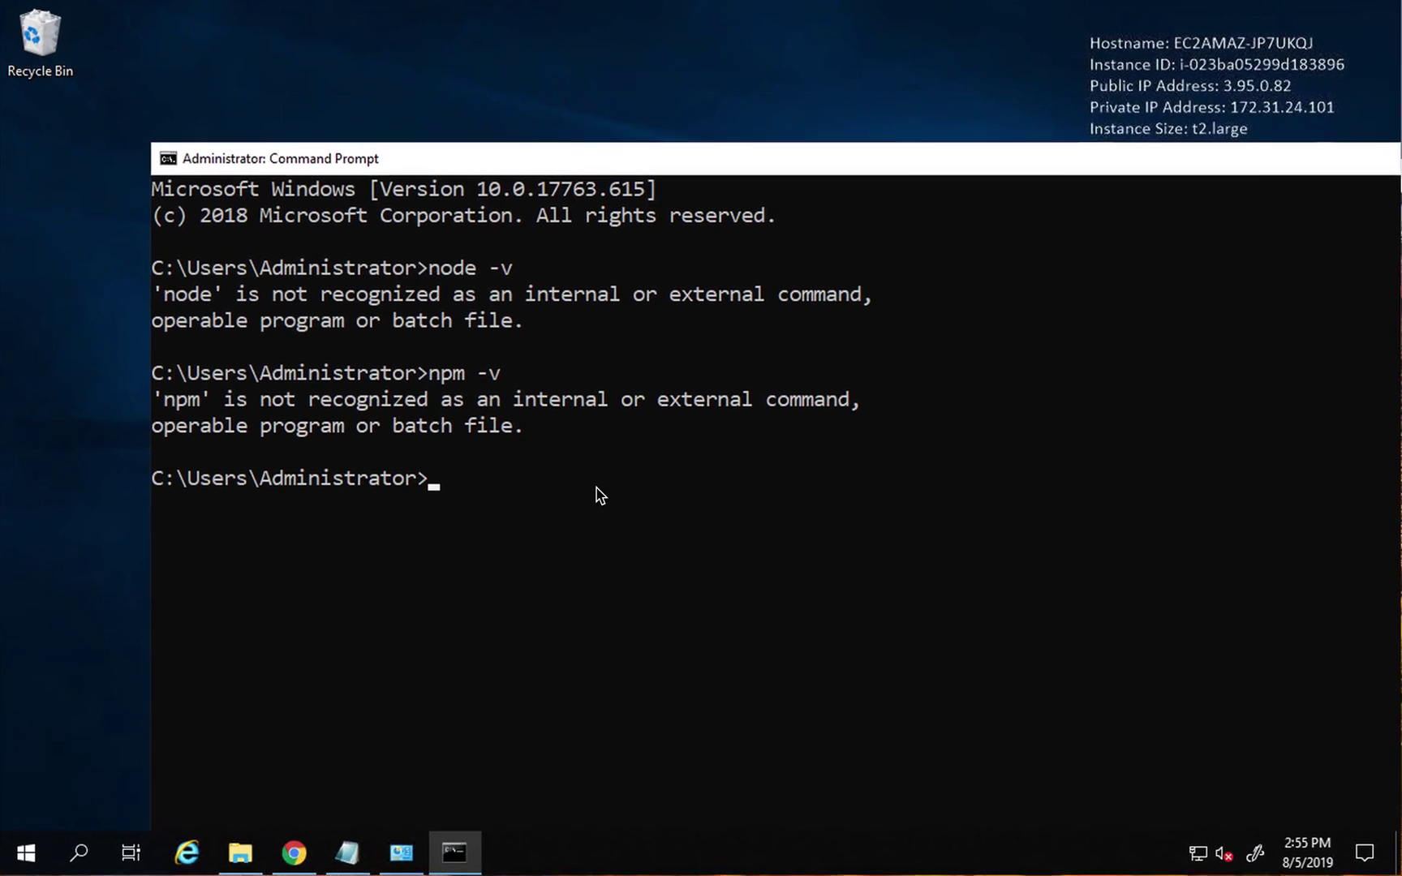
drag(1086, 162, 1156, 157)
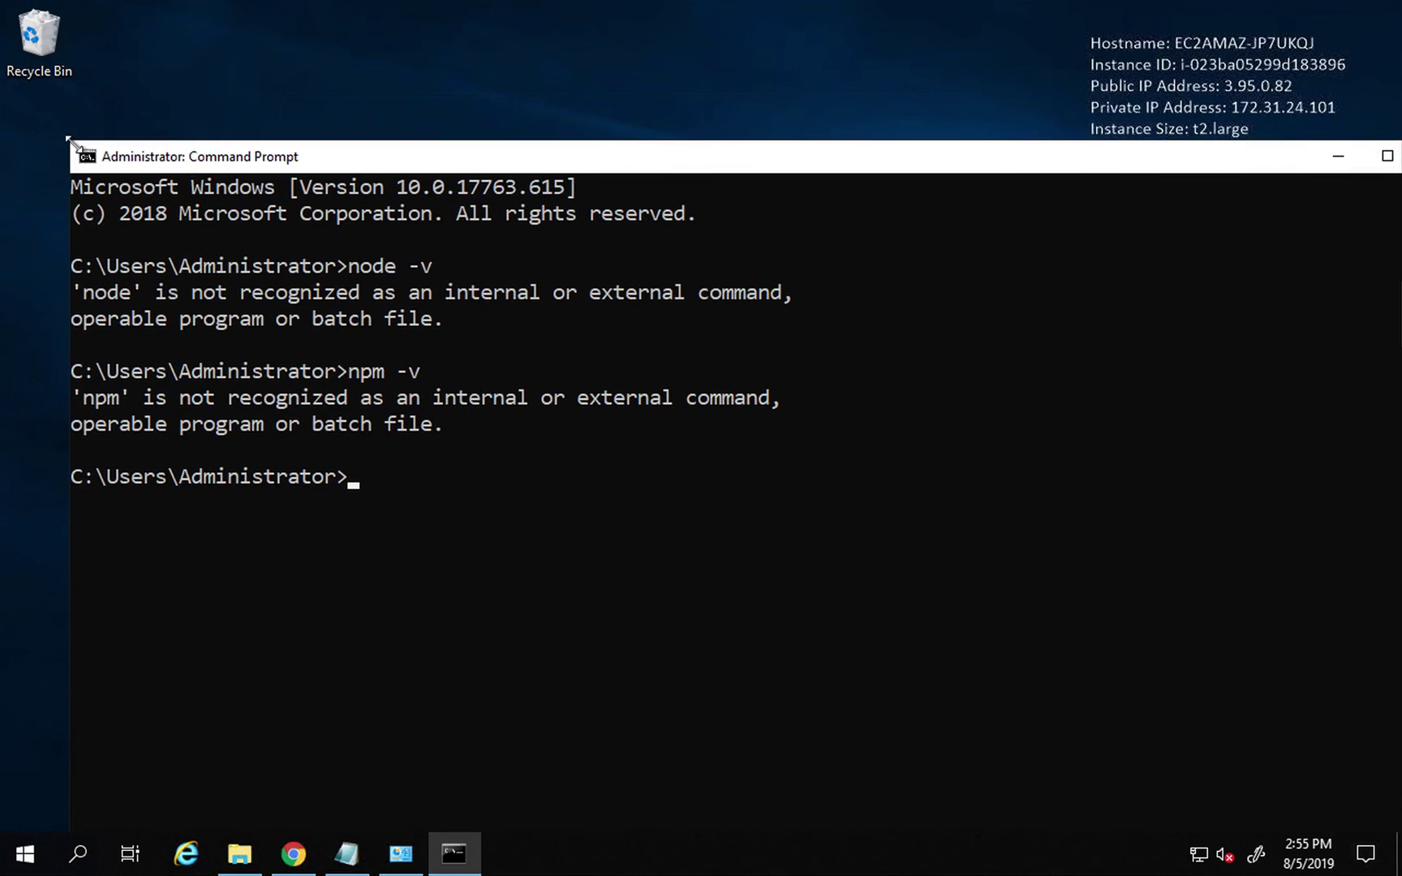
drag(73, 144, 274, 279)
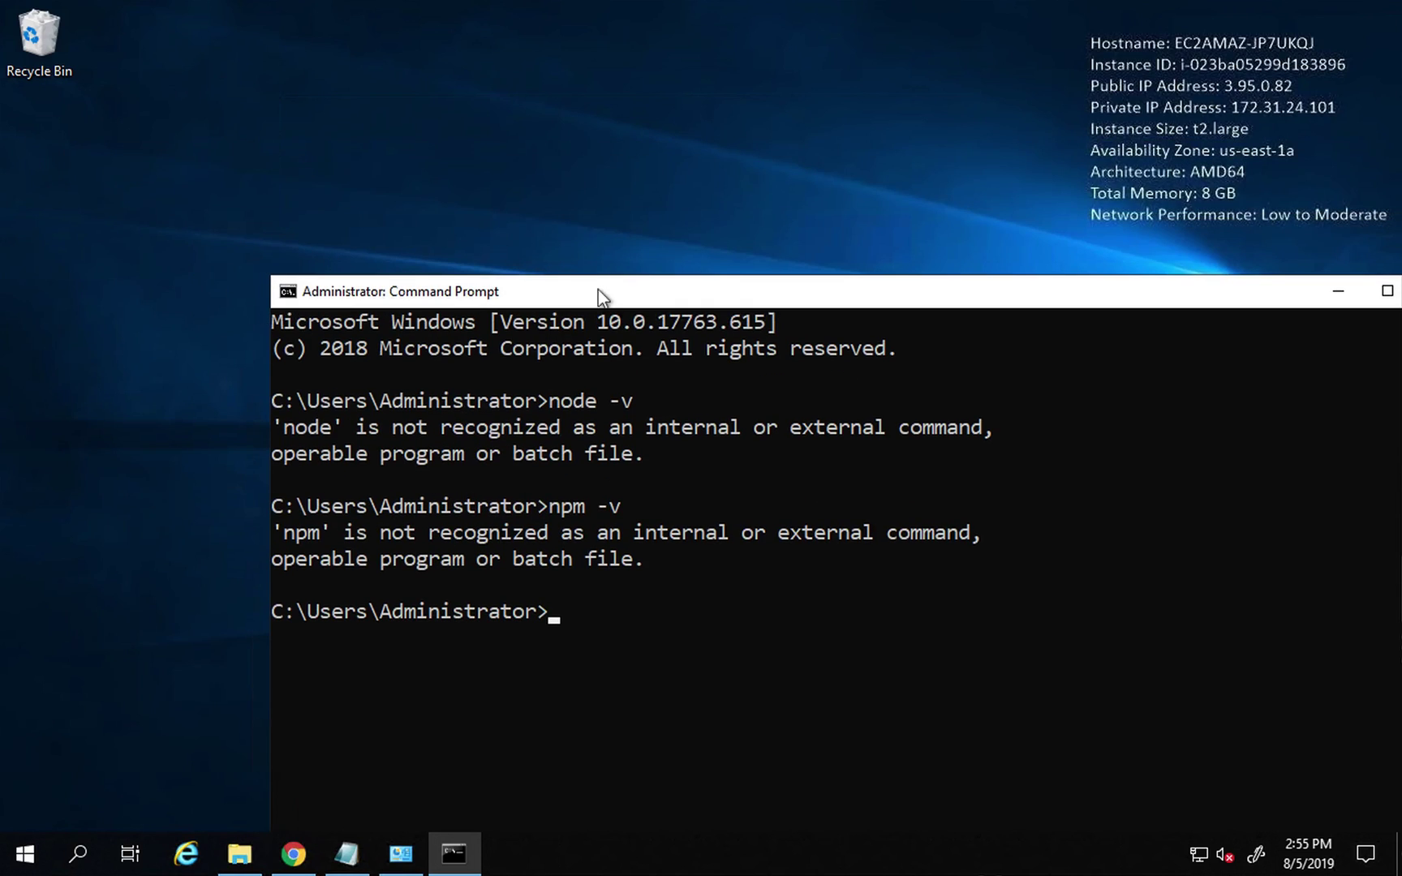
drag(555, 254, 751, 94)
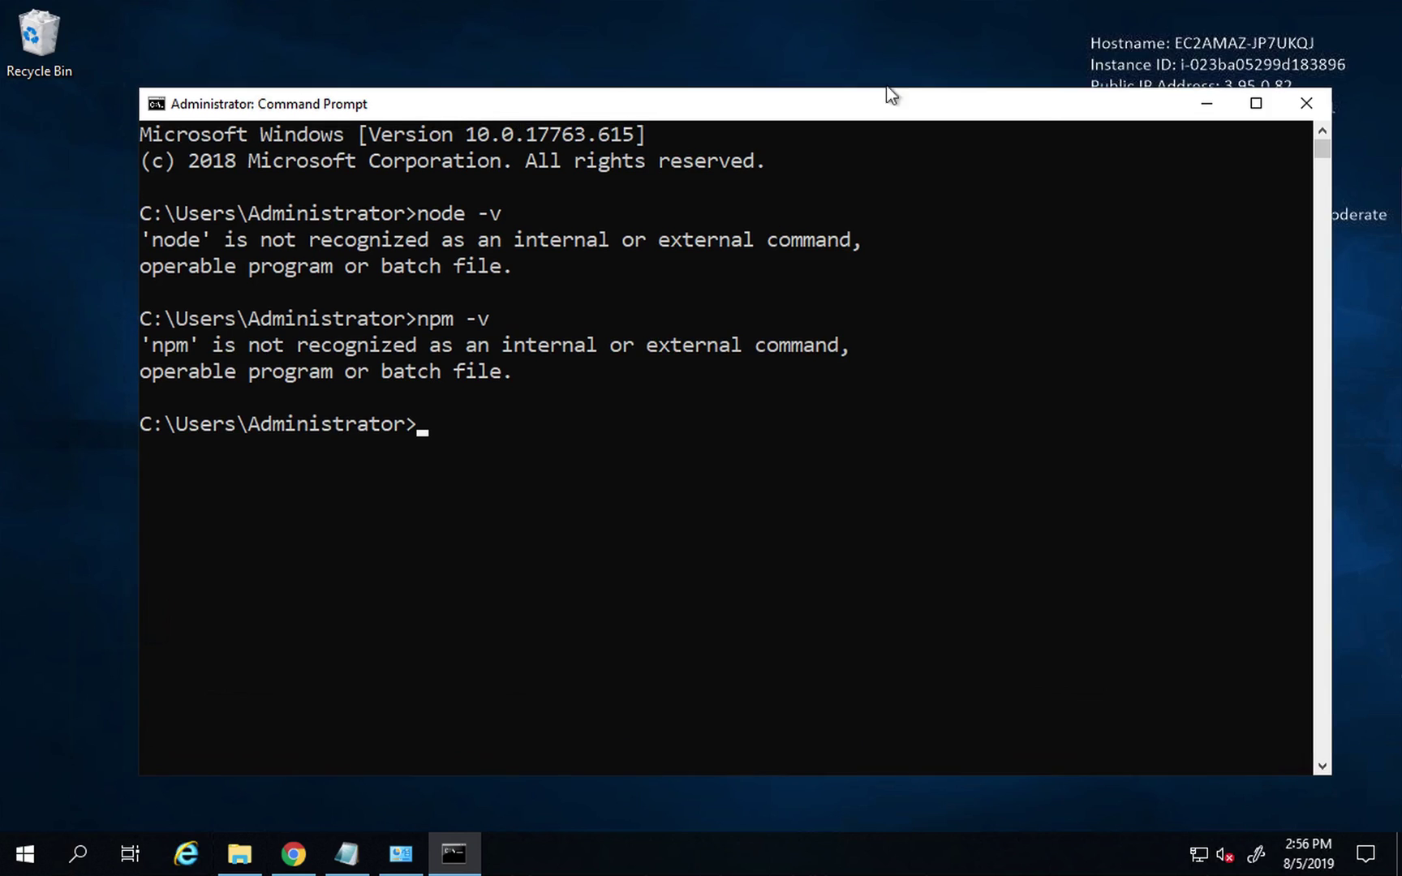
click(1197, 103)
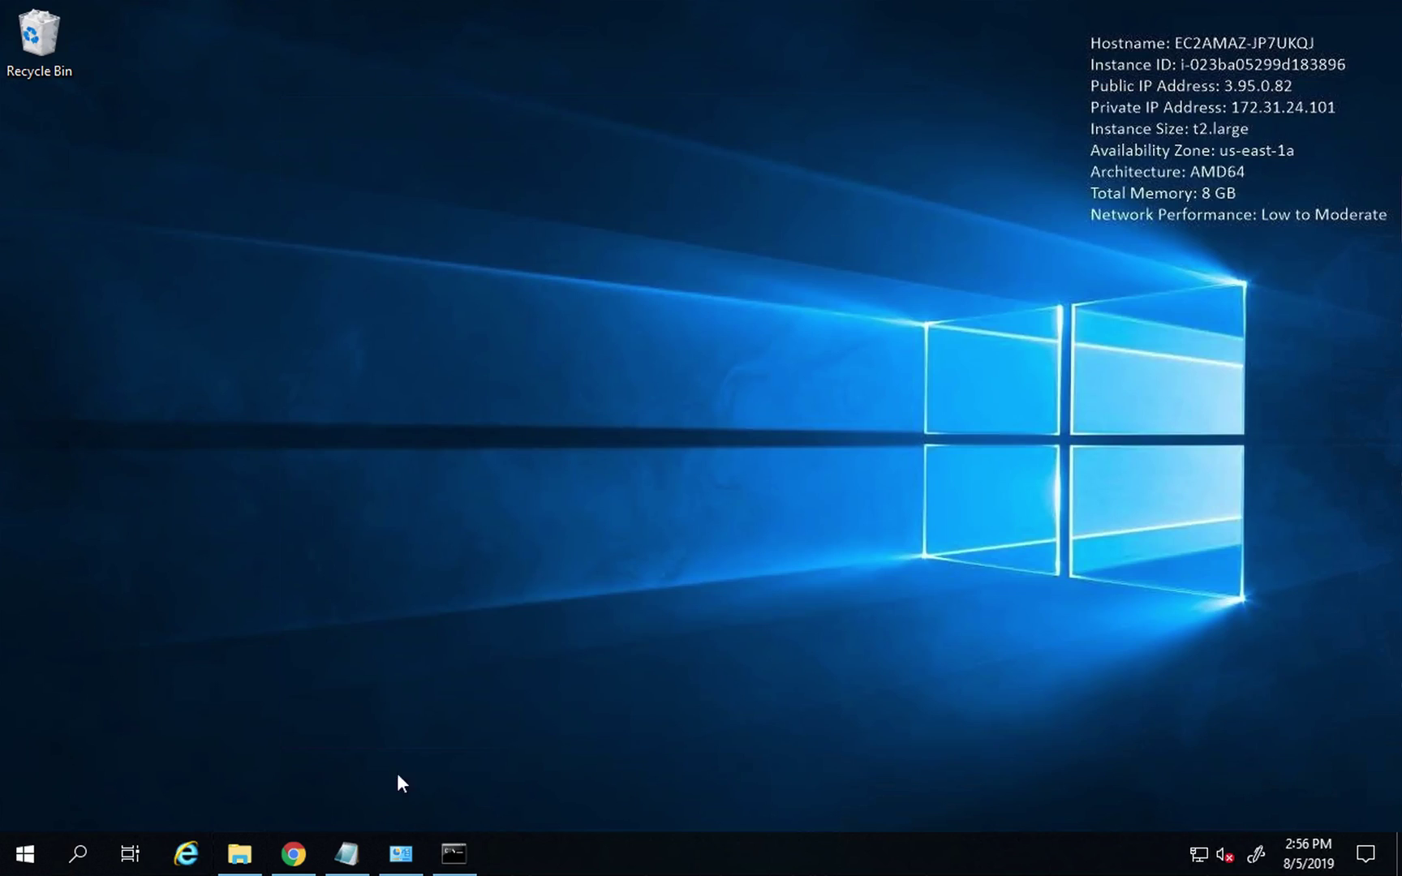
Step: Switch to Chrome, show the downloaded node-v10.16.1-x64.msi in its folder, and launch it with only the setup wizard on screen
click(293, 852)
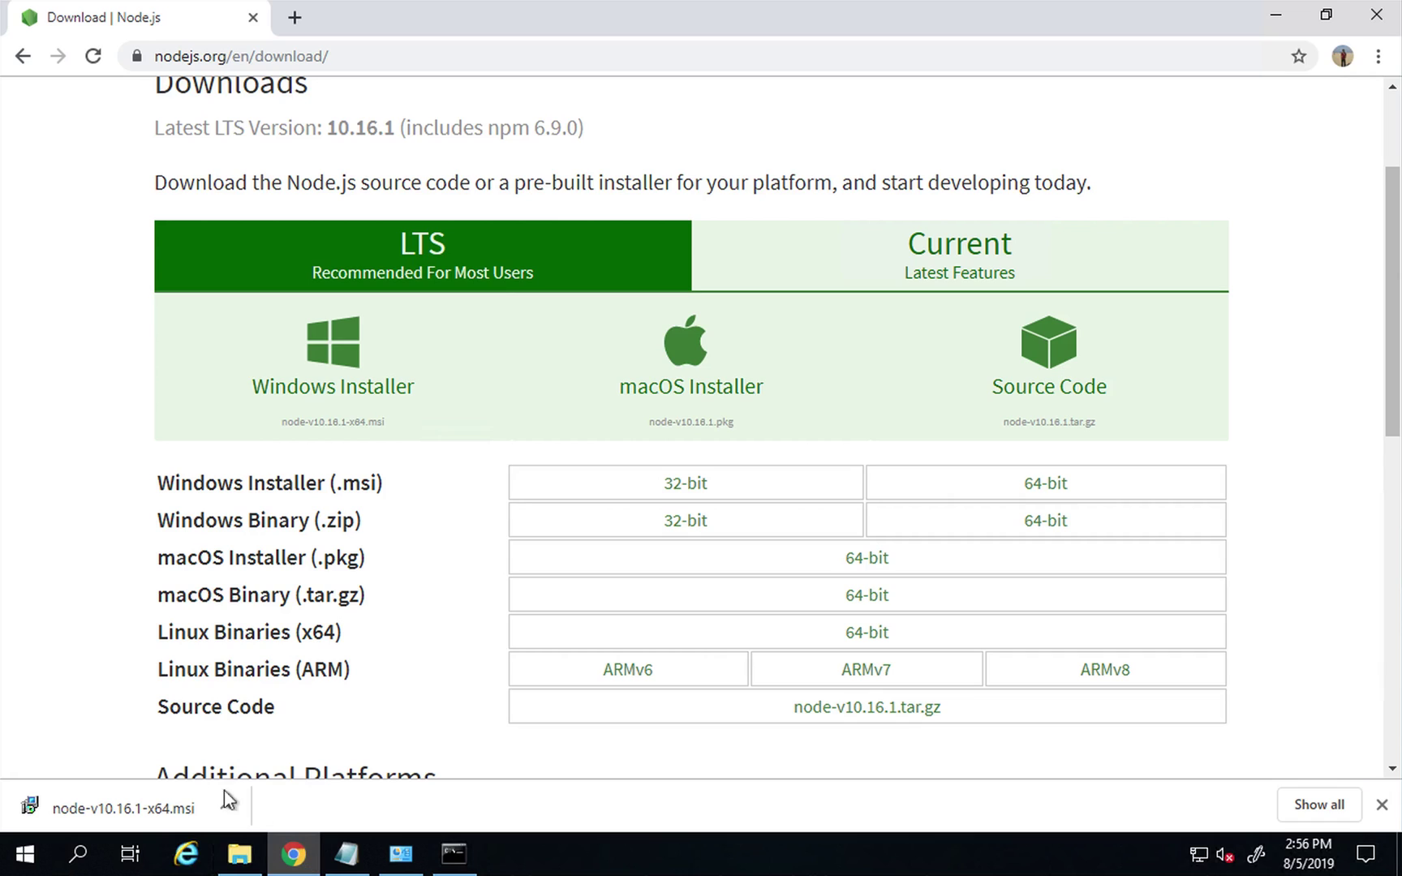
click(227, 806)
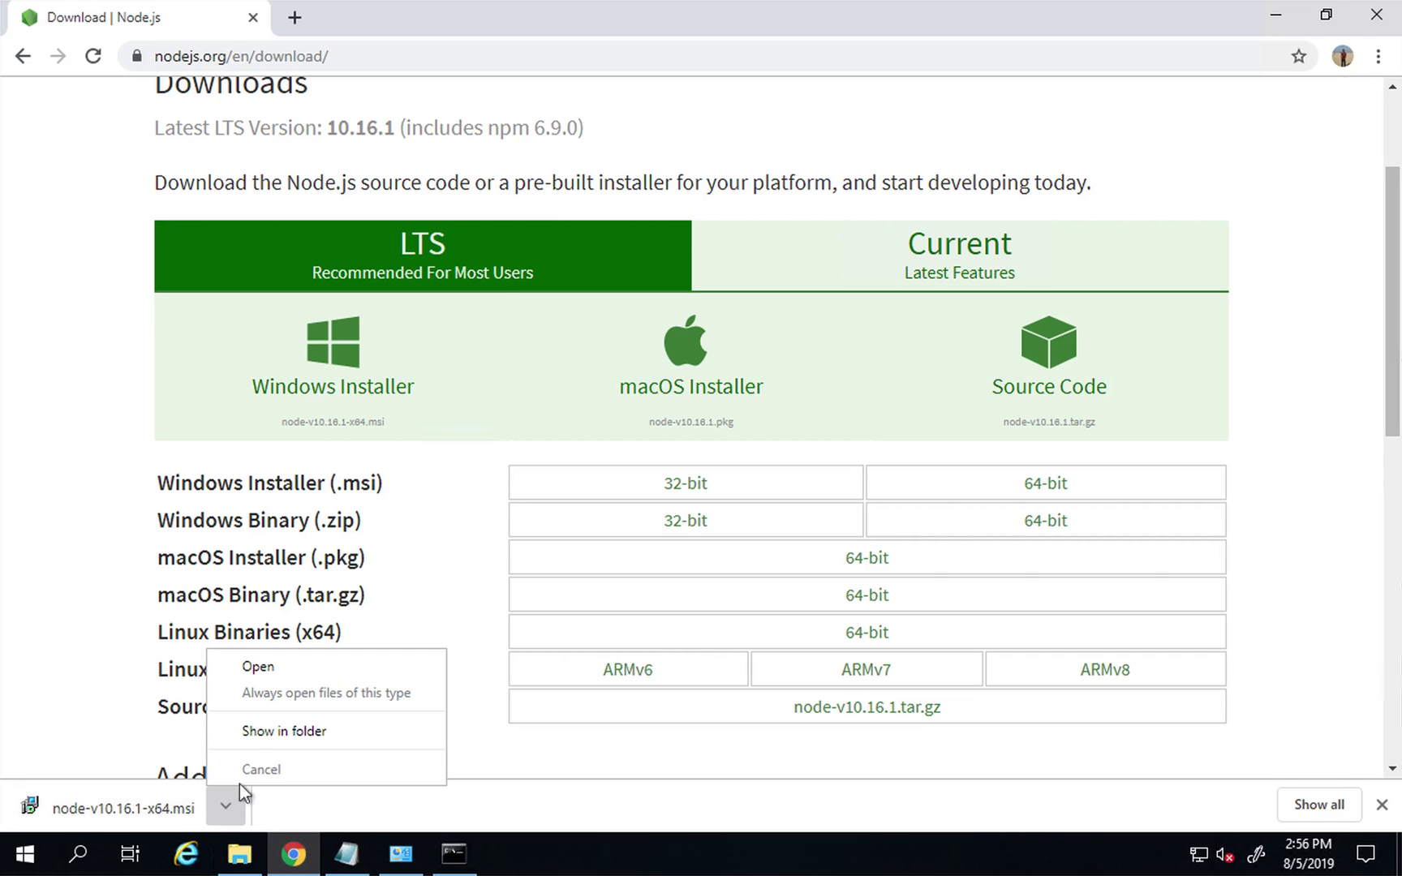
click(261, 735)
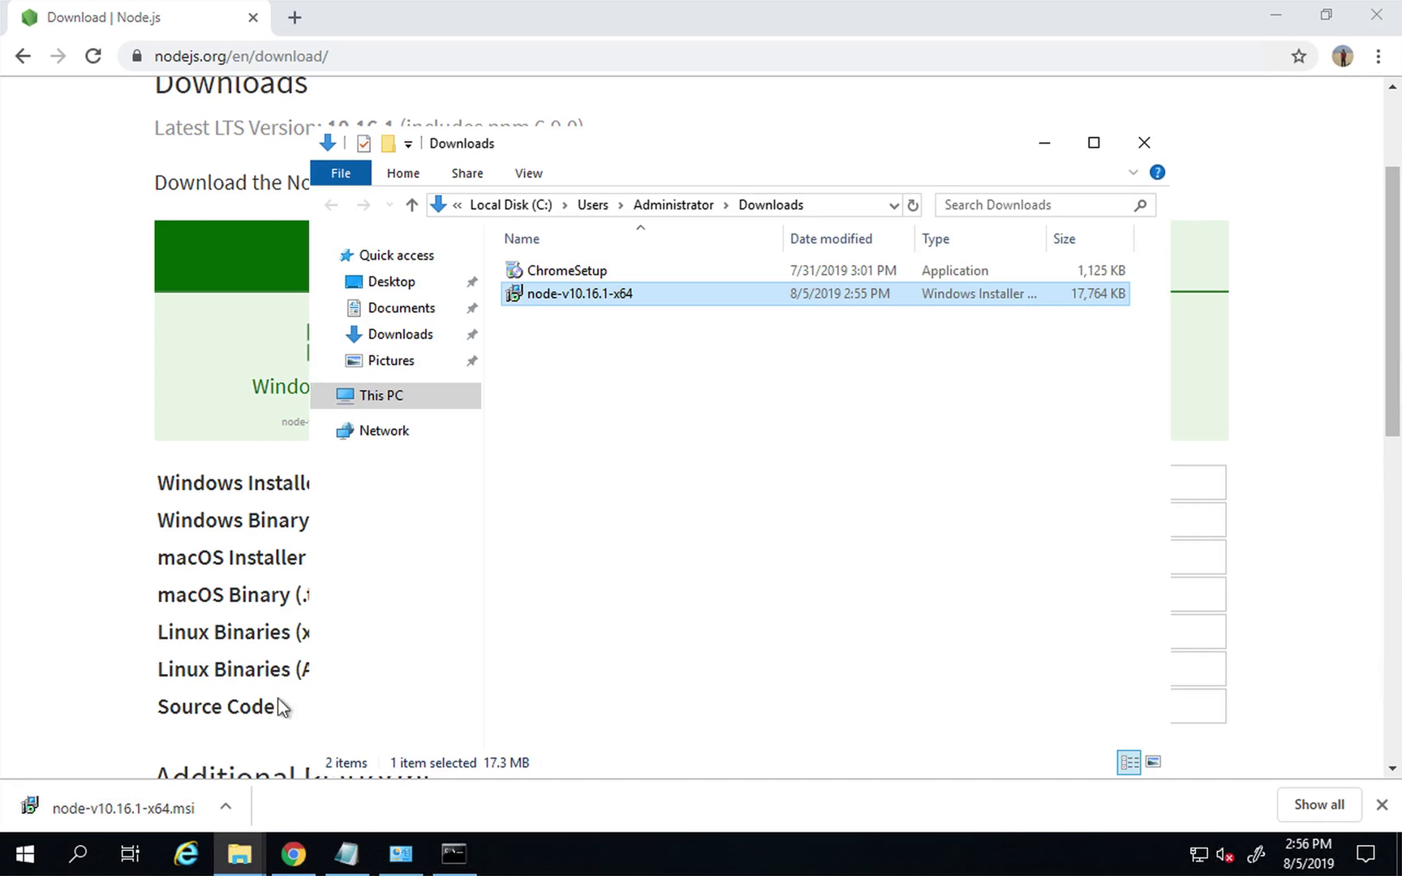
double_click(575, 295)
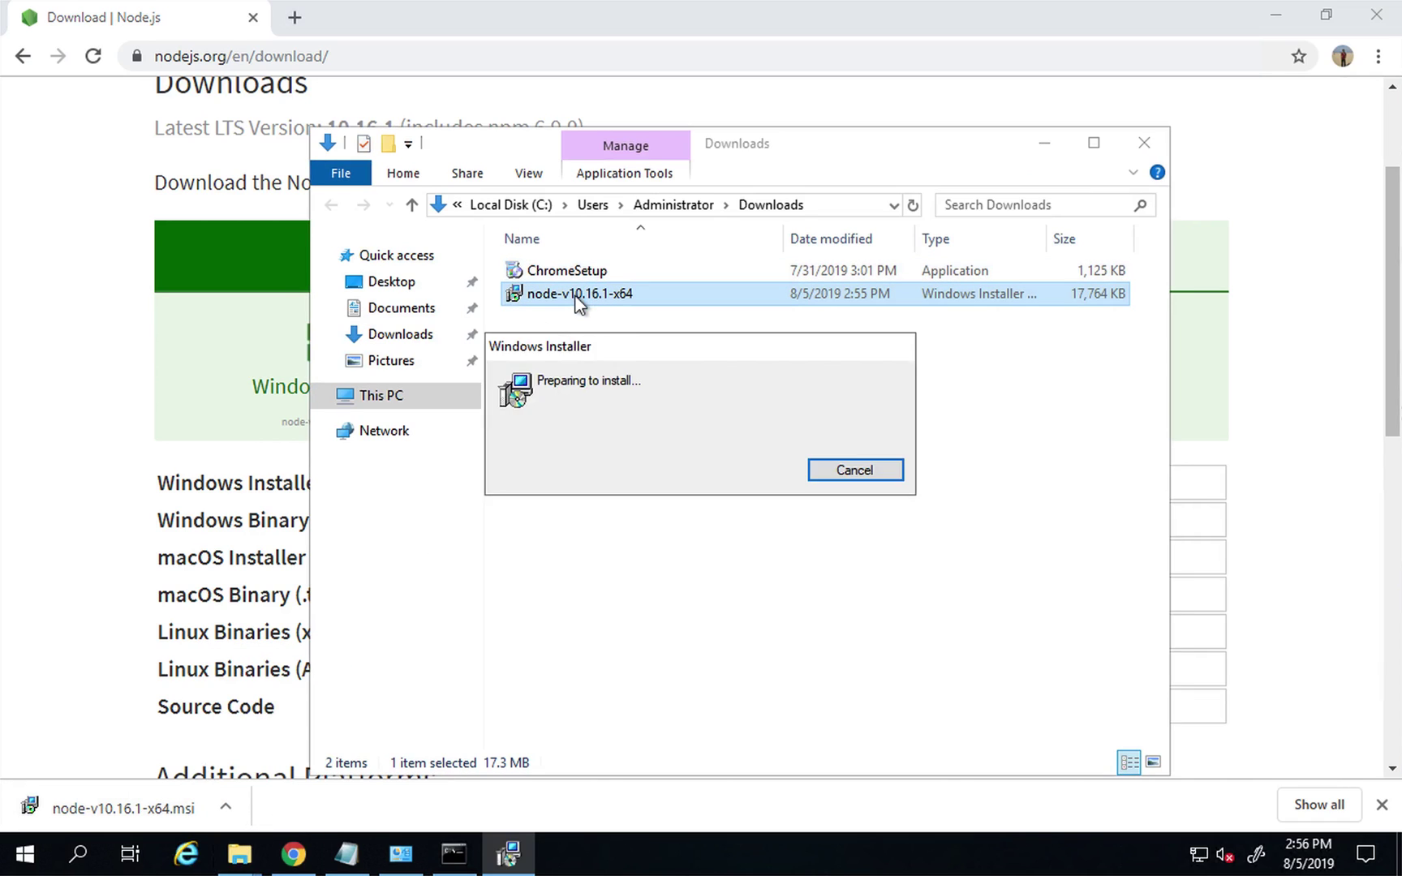
key(super+d)
click(508, 854)
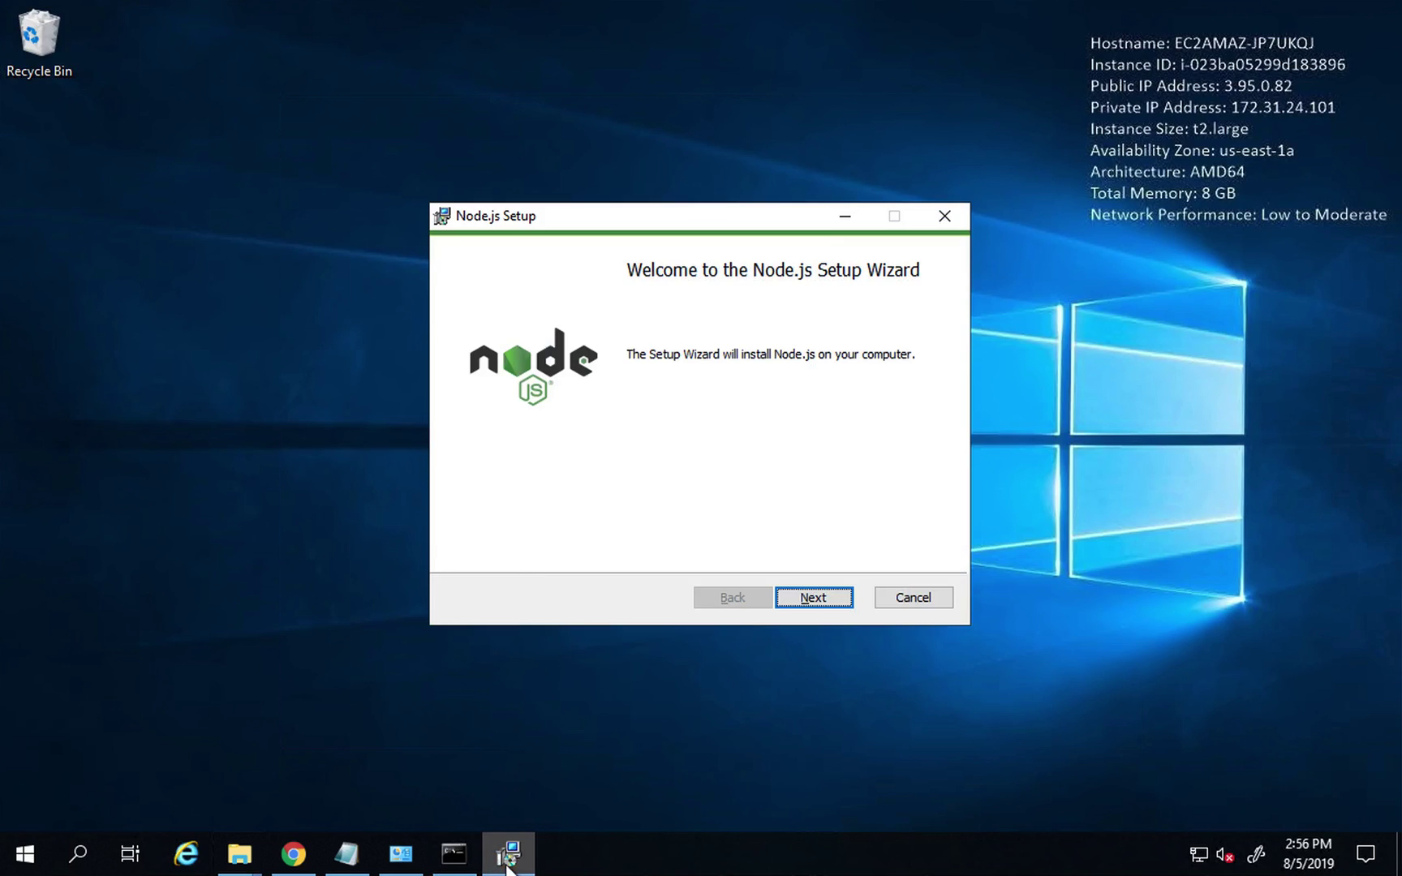
Step: Install Node.js with the license terms accepted, the default folder C:\Program Files\nodejs\ and the default features, and finish the wizard
click(808, 599)
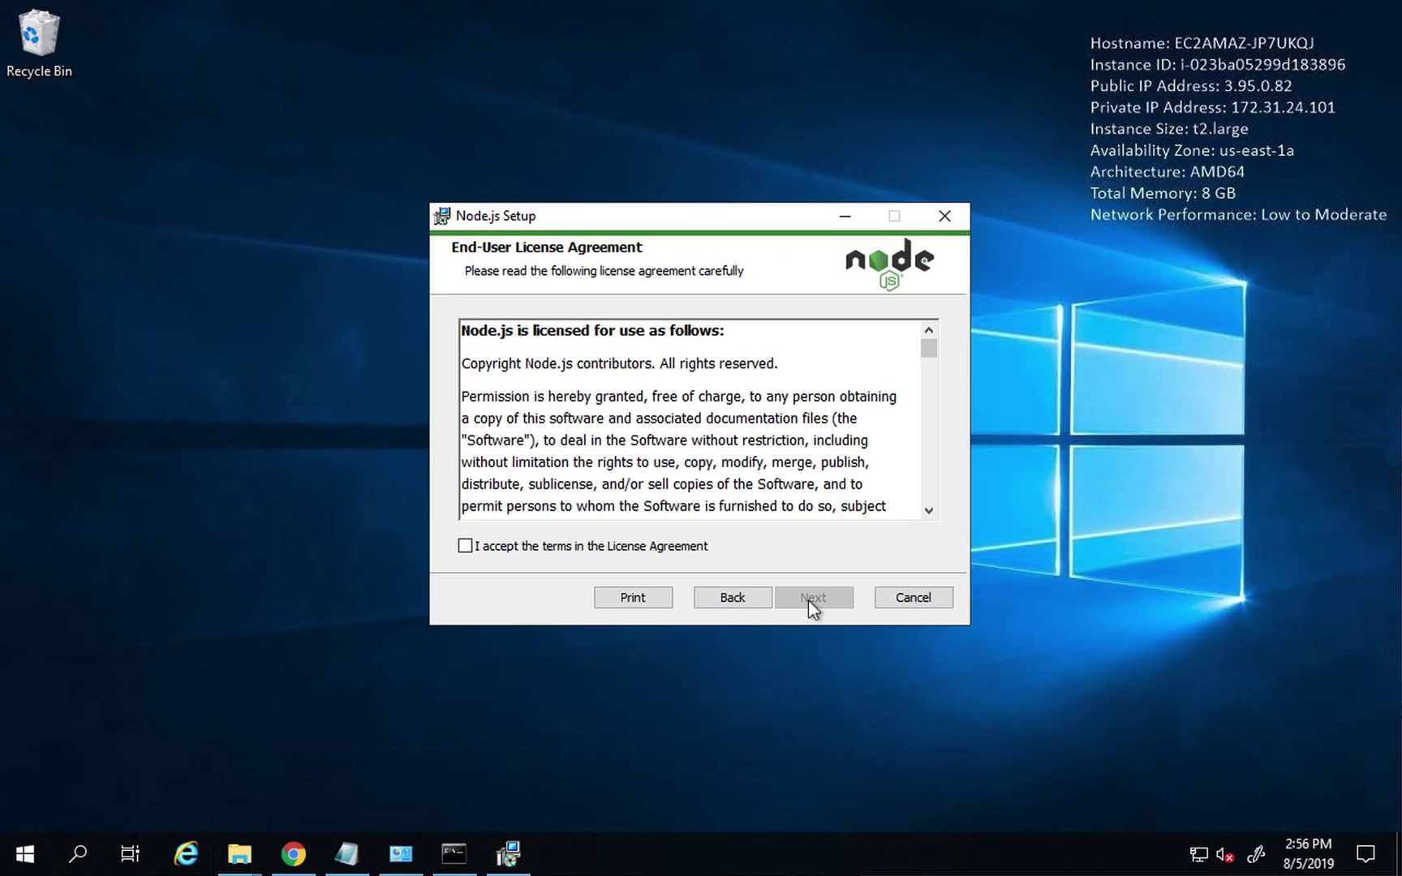
click(574, 547)
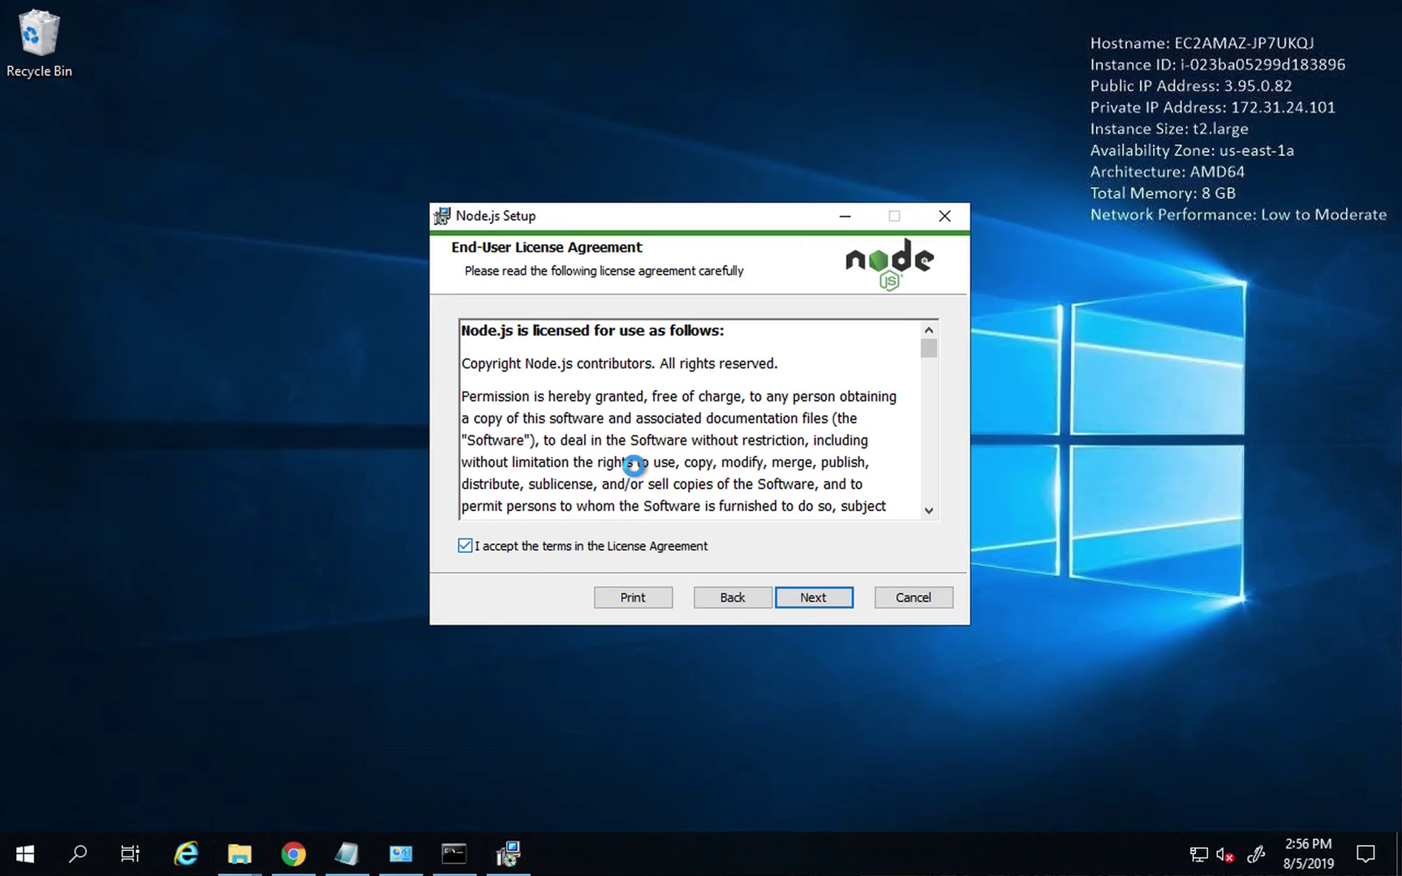
scroll(707, 536, down, 6)
click(800, 604)
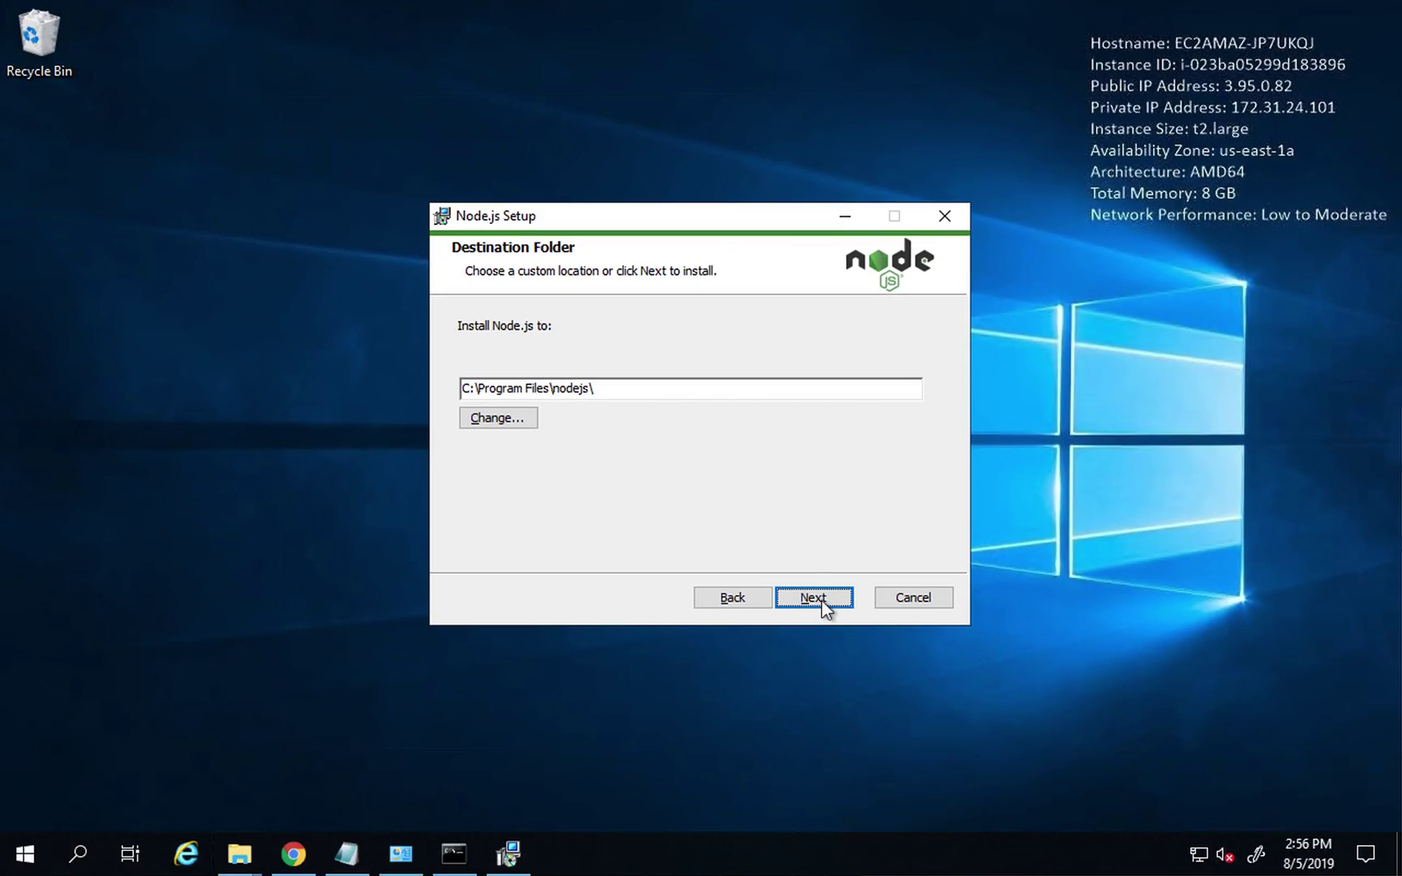
click(823, 605)
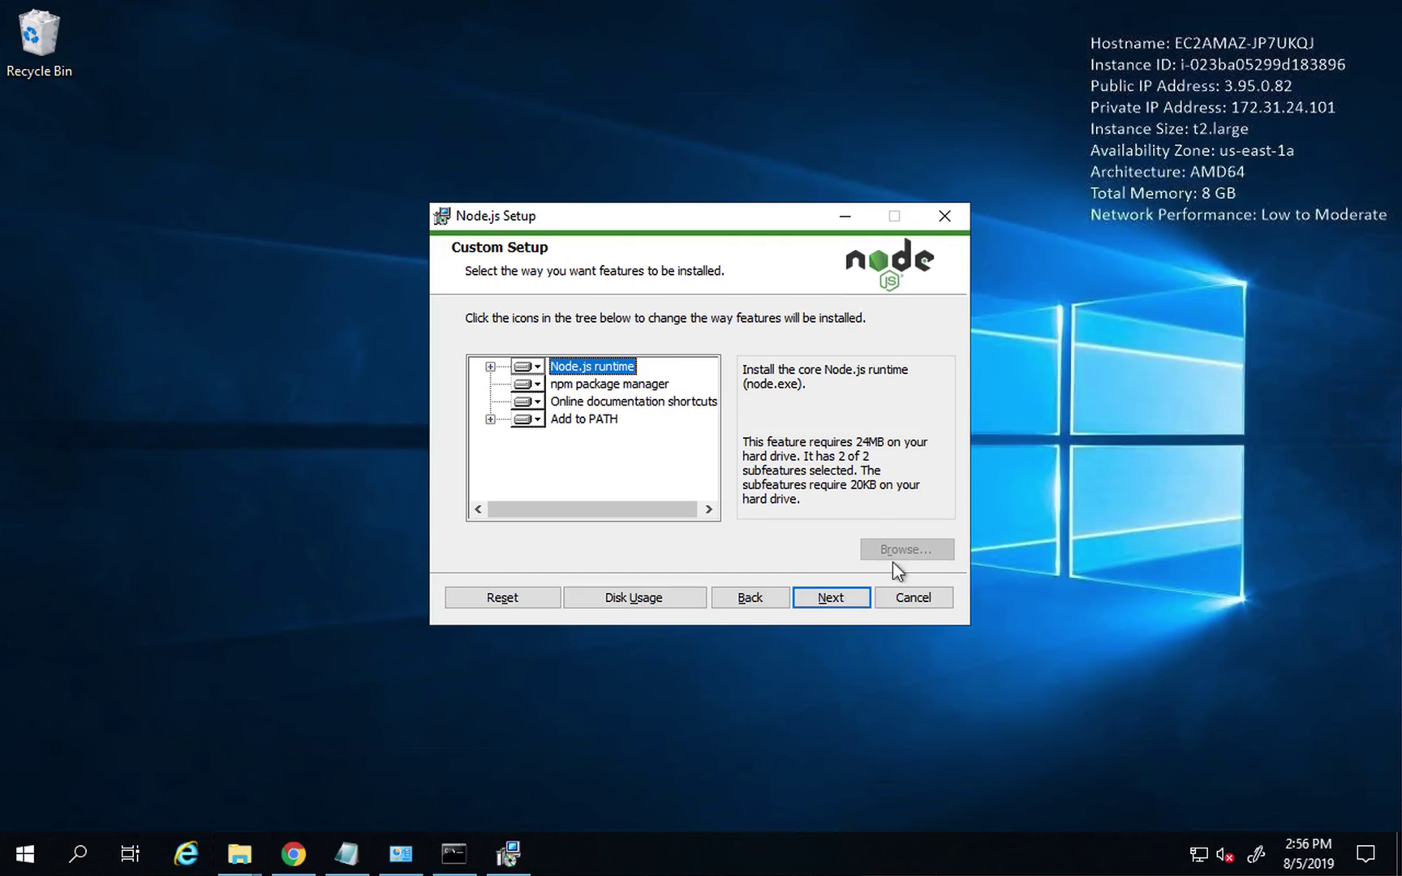
click(830, 599)
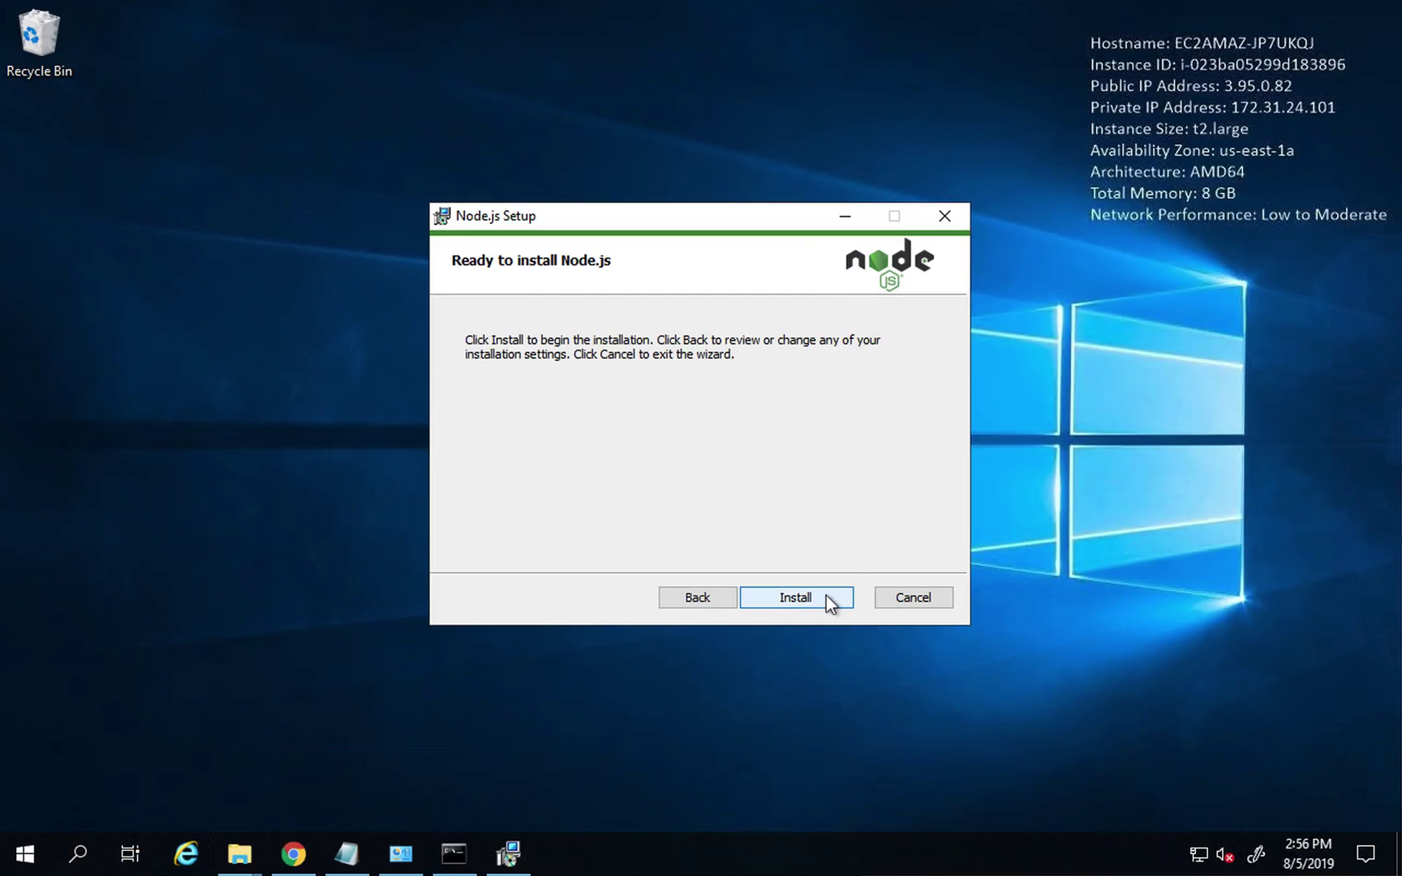
click(827, 597)
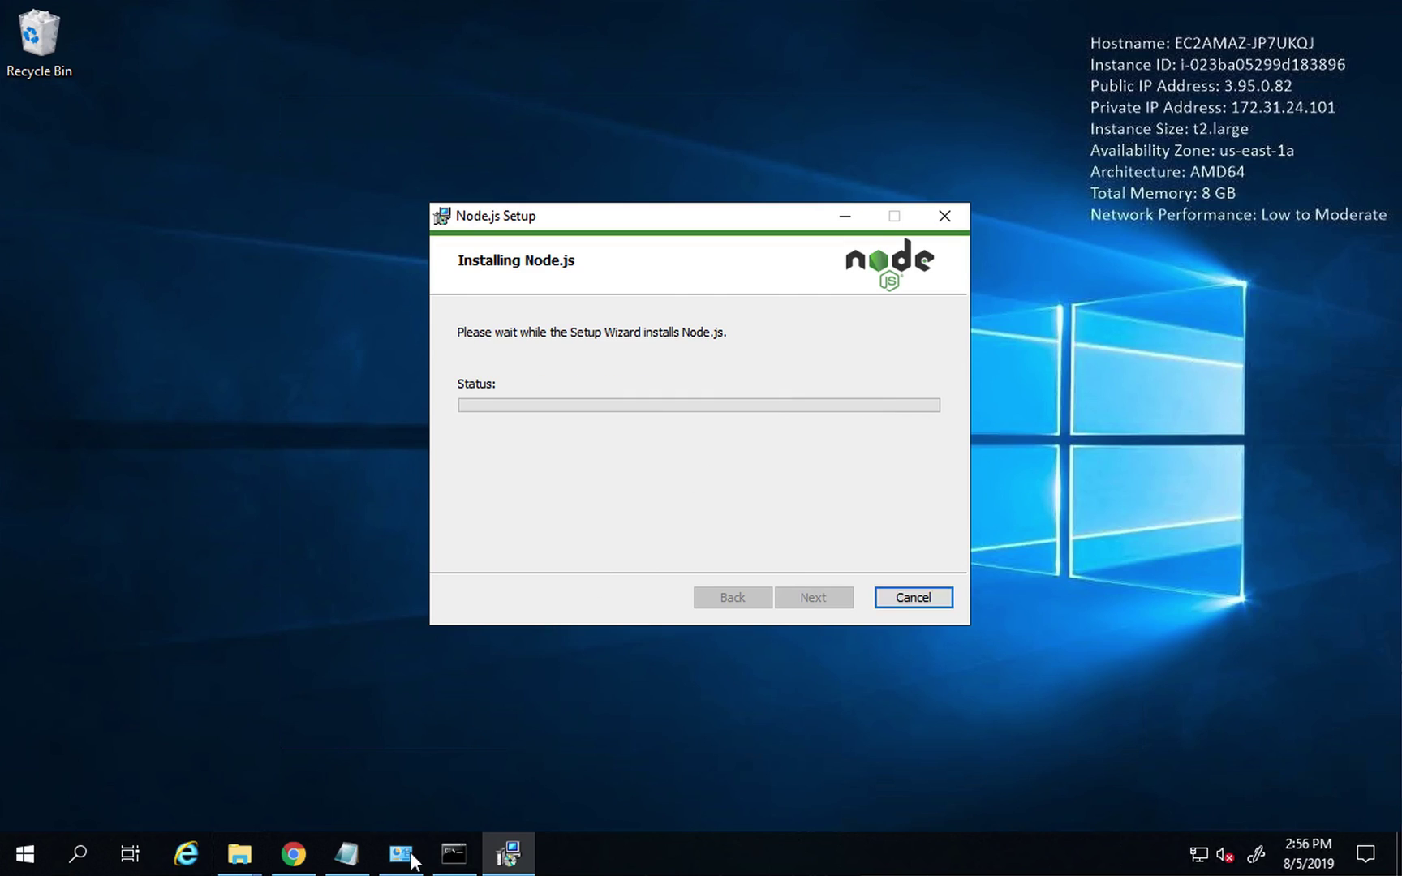
click(808, 599)
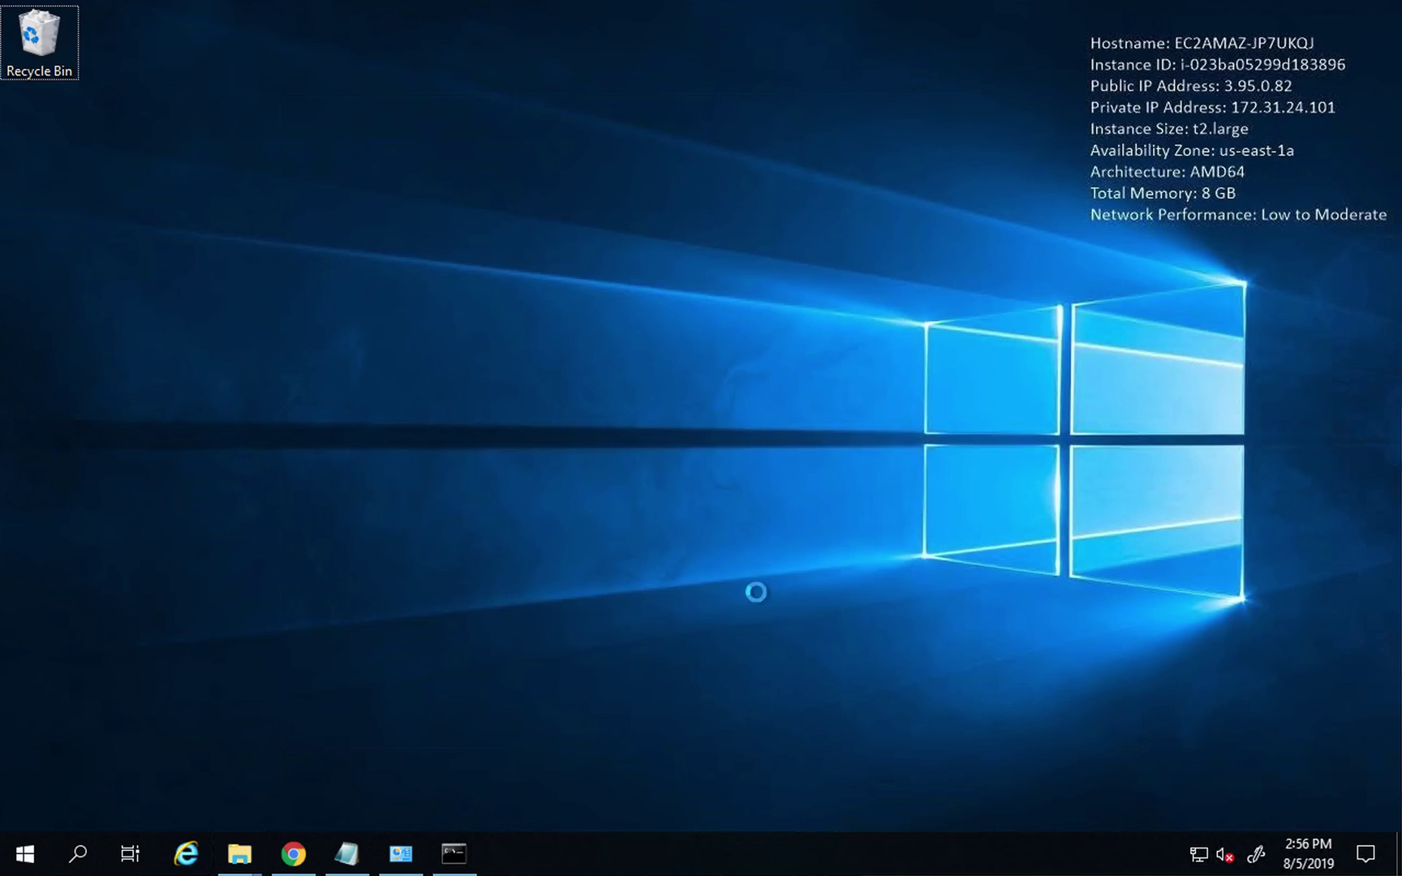
Step: Rerun node -v in the already open Command Prompt session, and end that session with exit
click(456, 854)
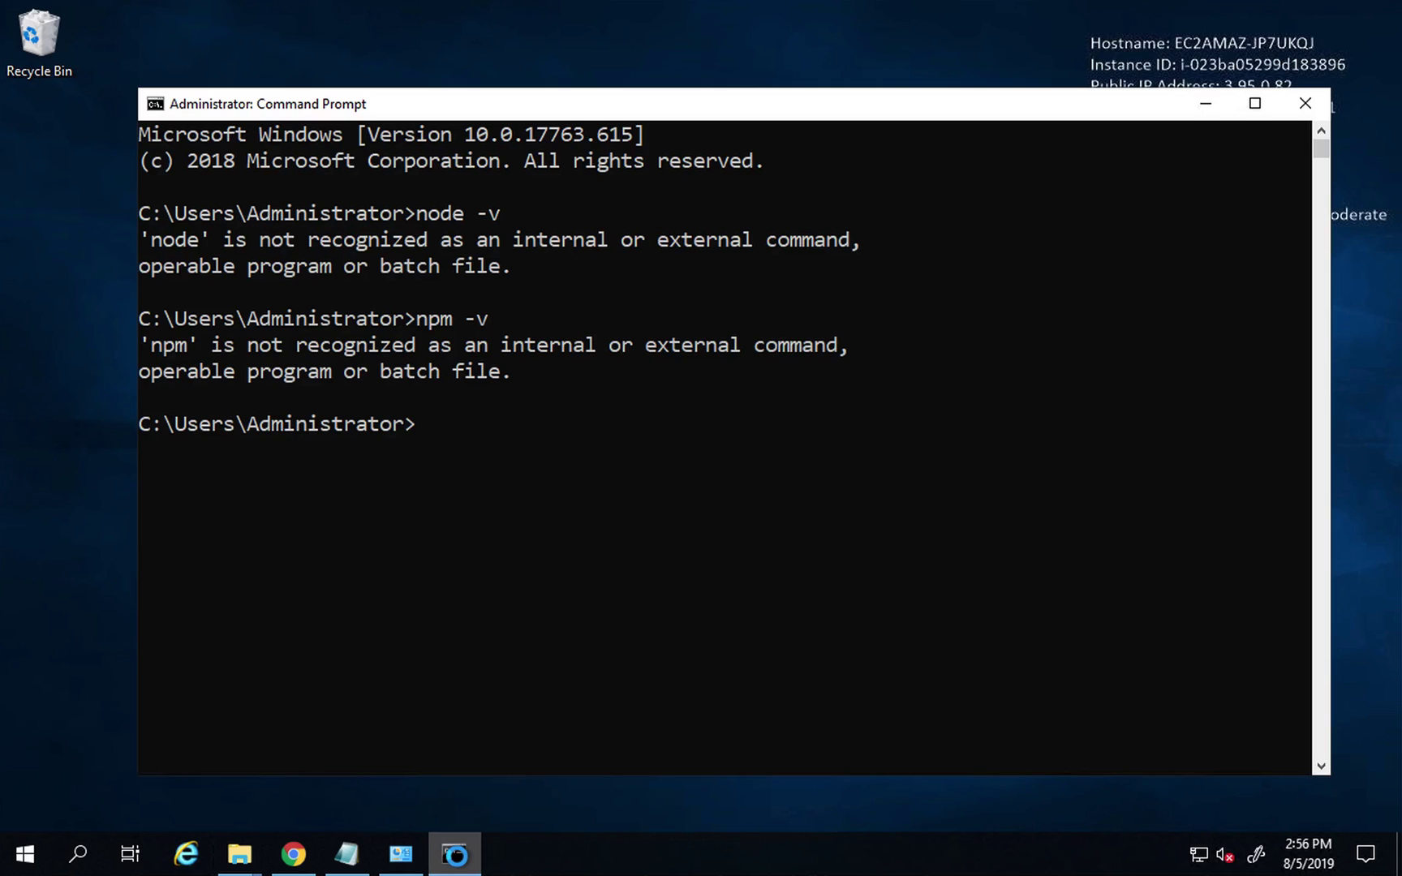
key(Up)
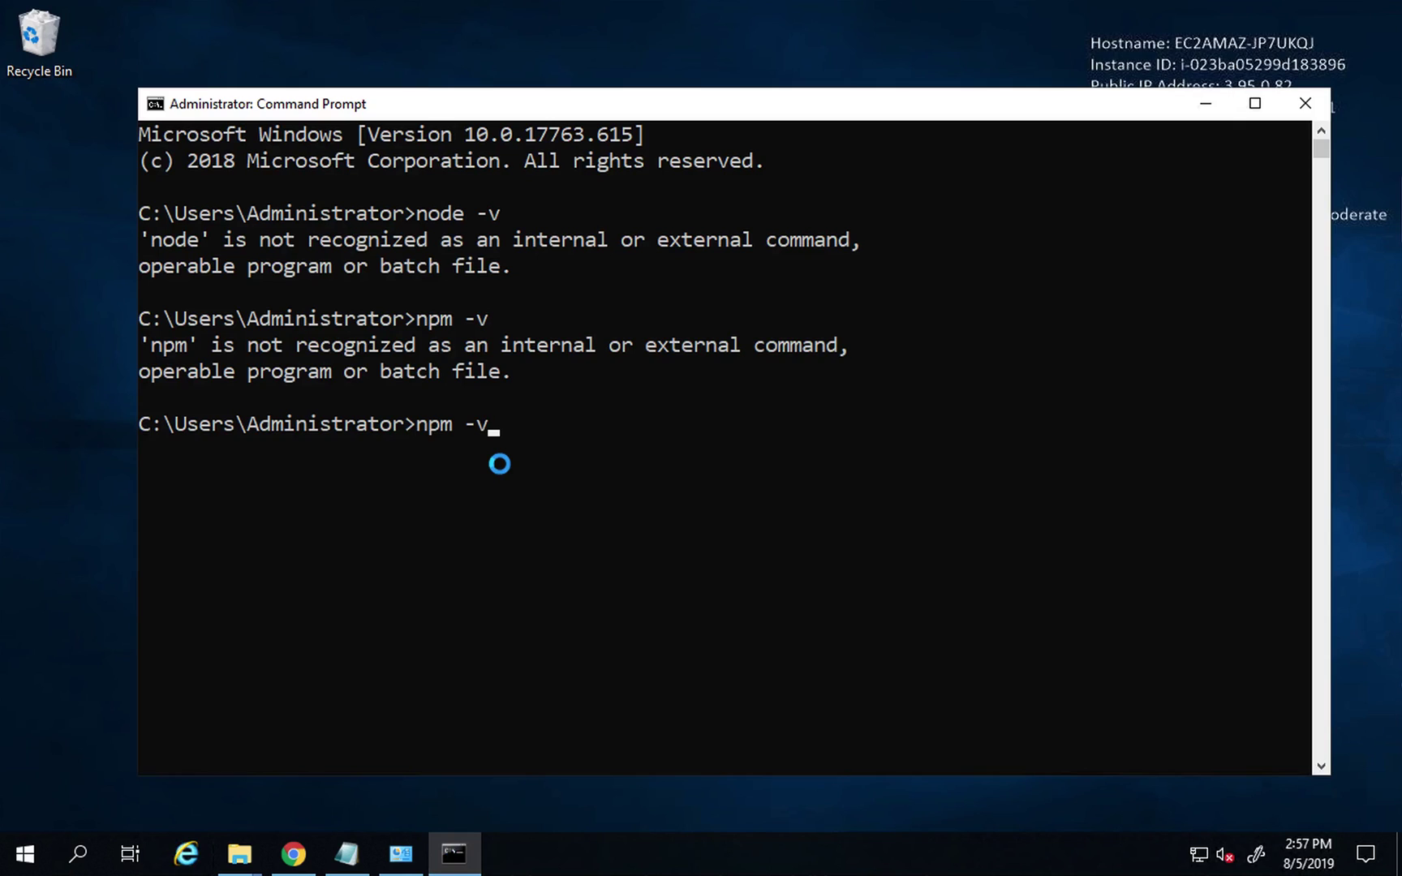
key(Up)
key(Return)
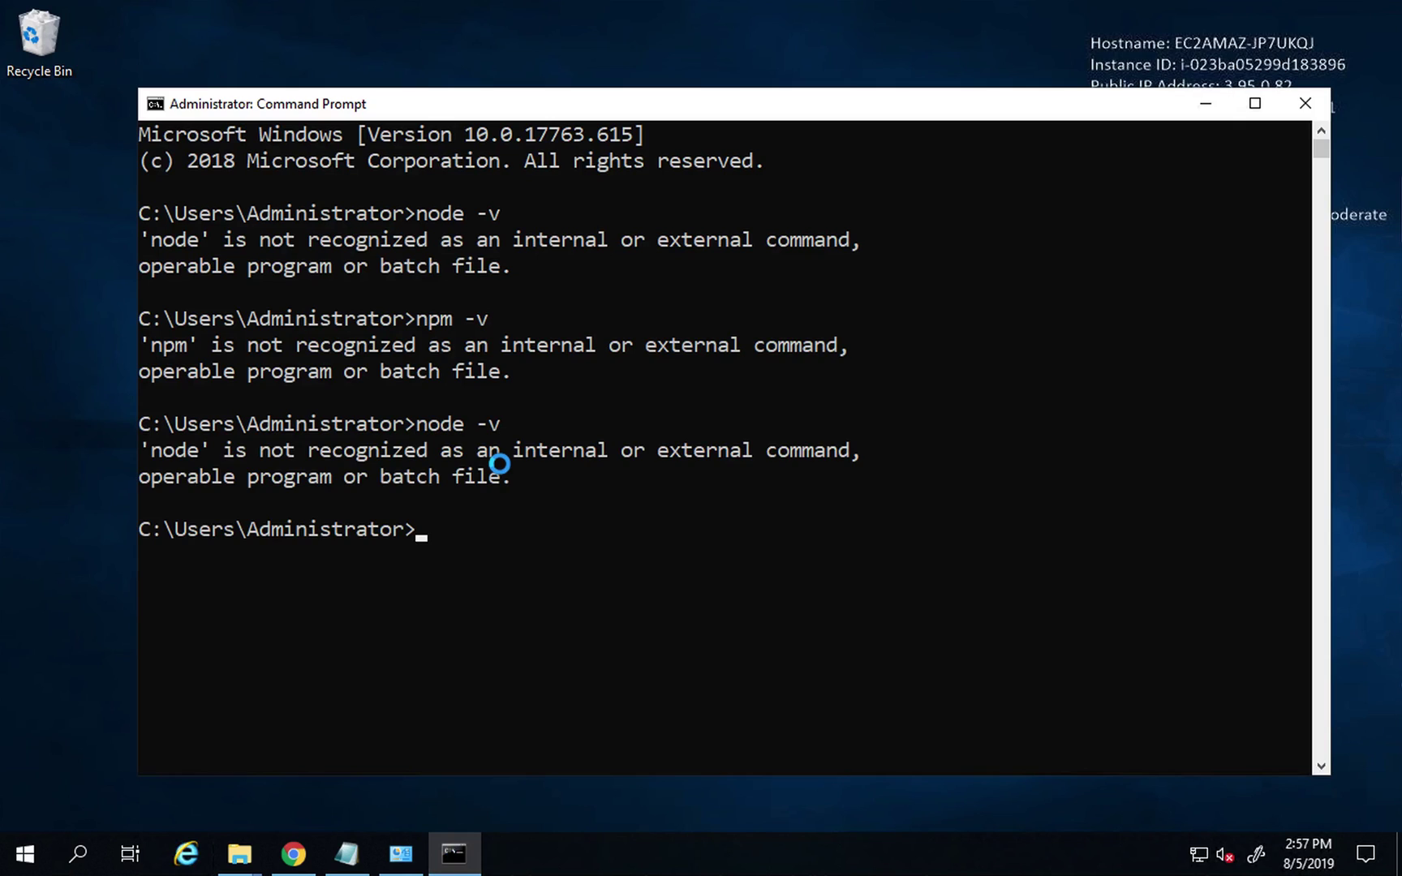
text(exit)
key(Return)
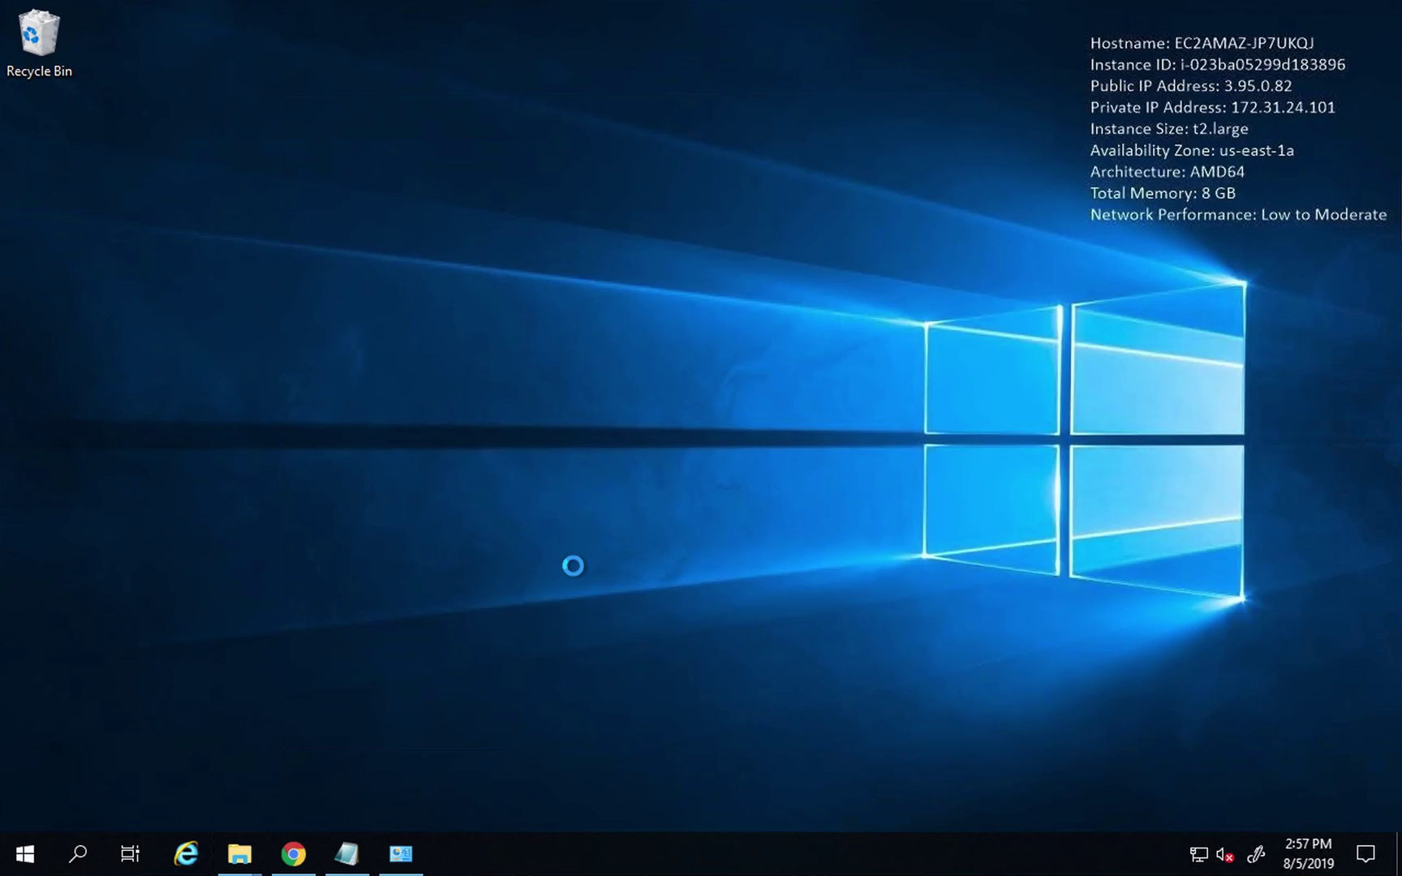
Step: Start a fresh Command Prompt session and check the installed Node.js version with node -v
key(super)
text(cmd)
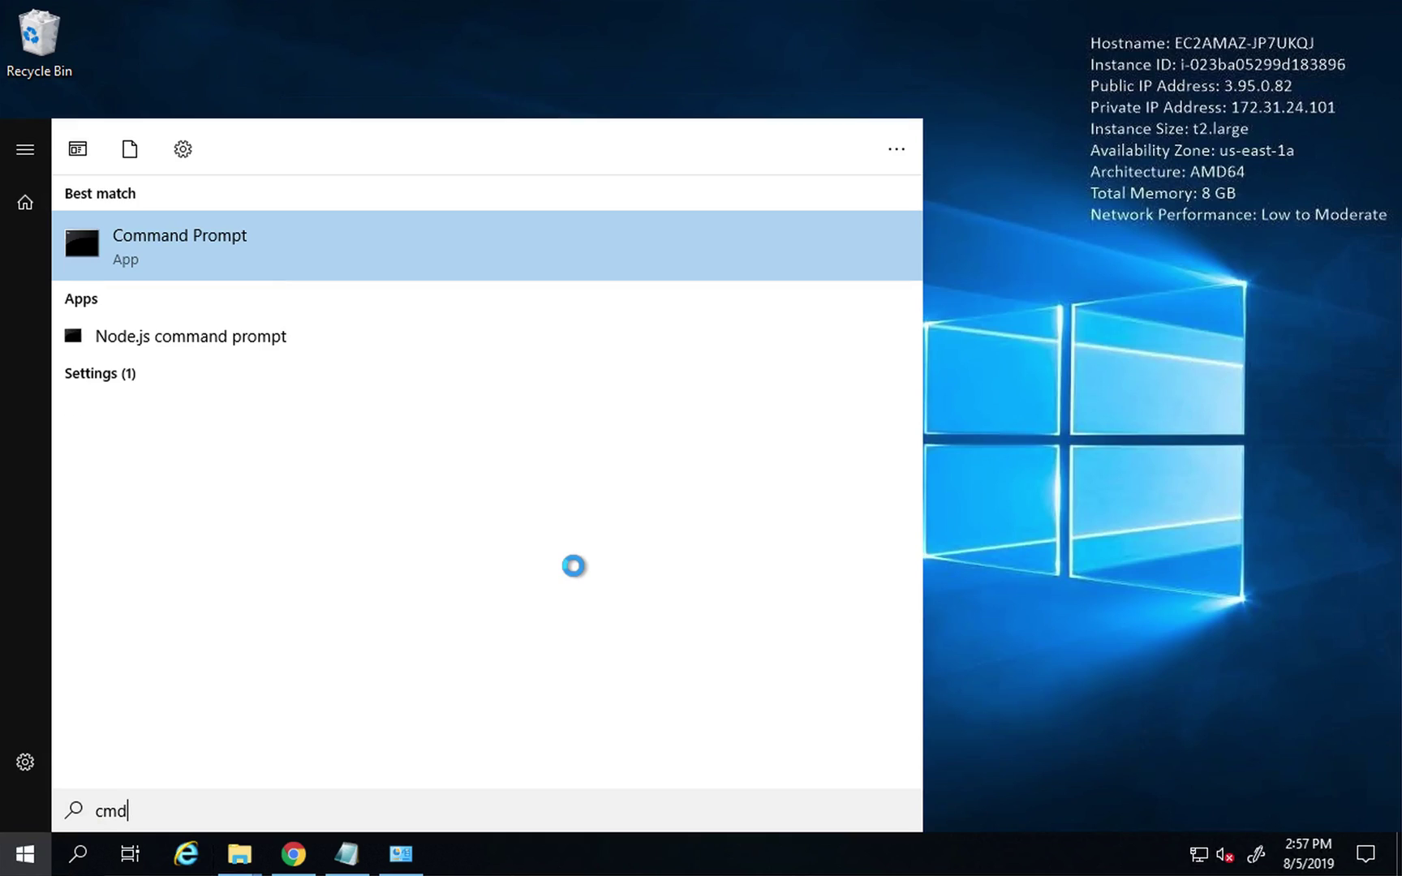
key(Return)
text(node)
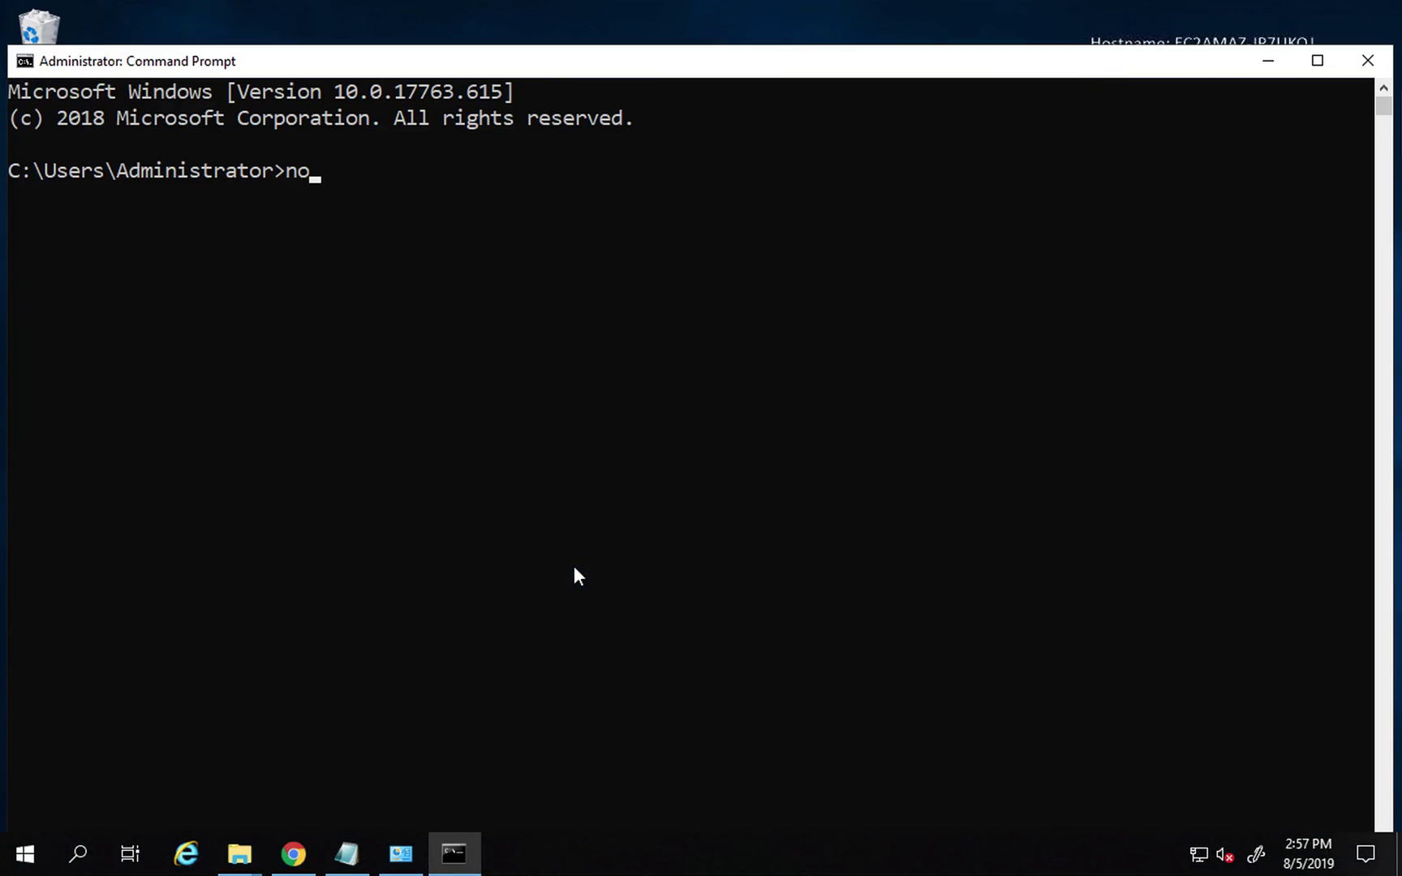
text( -v)
key(Return)
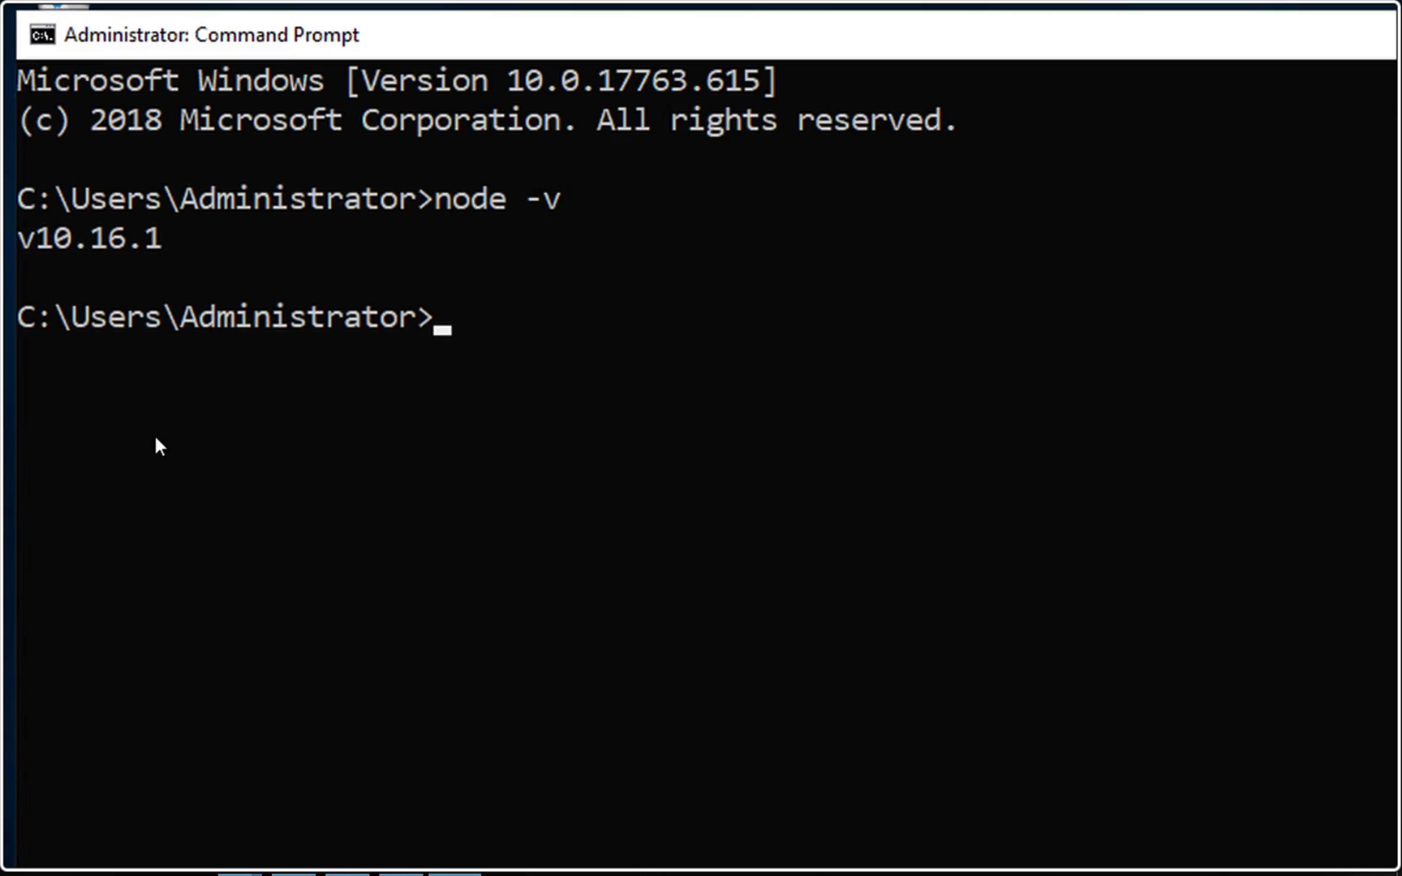
Step: Check the versions with npm -v and node --version, and close the Command Prompt session with exit
text(npm )
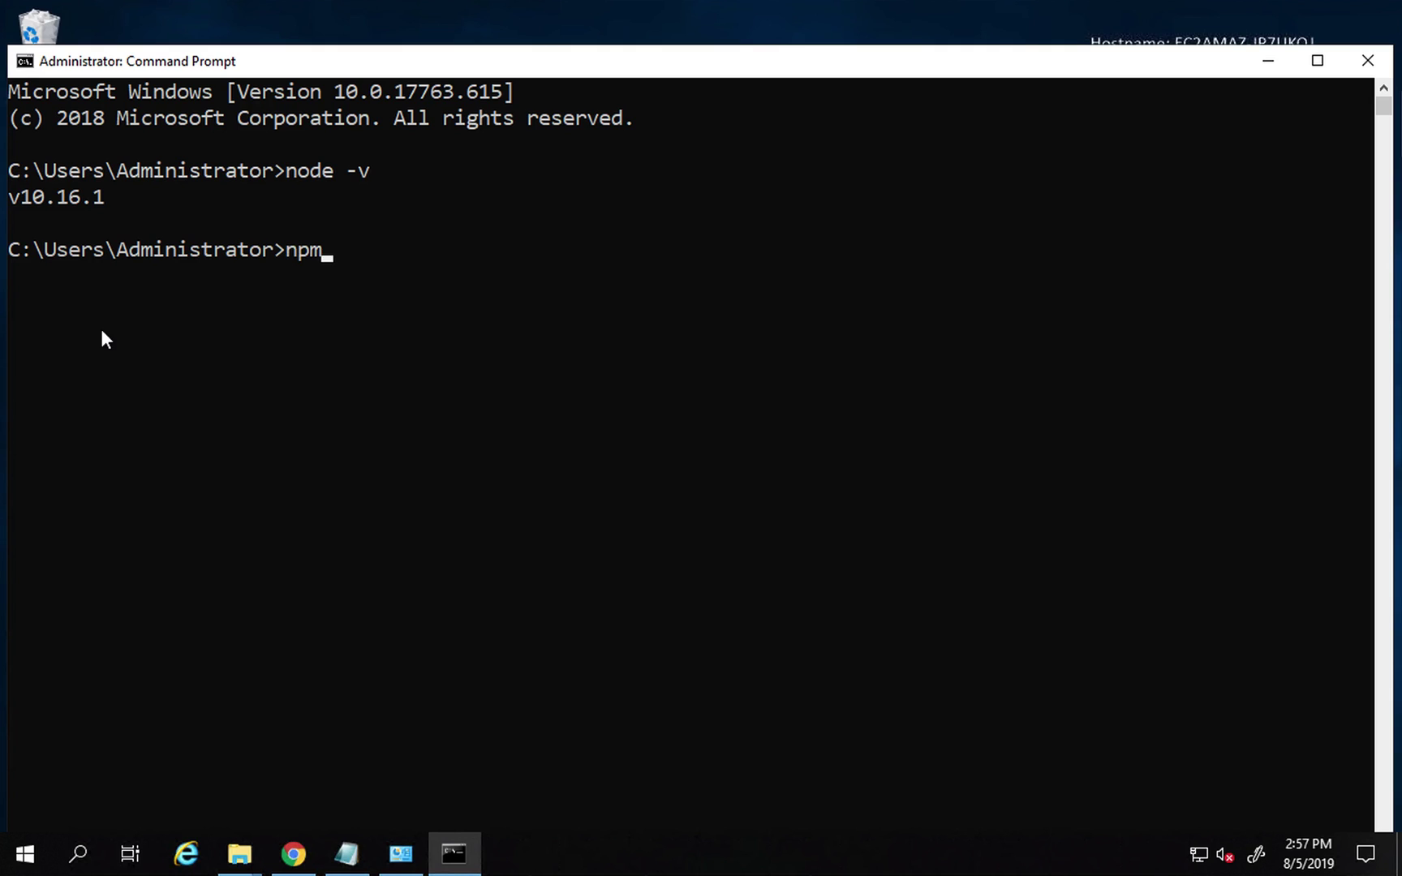
text(-v)
key(Return)
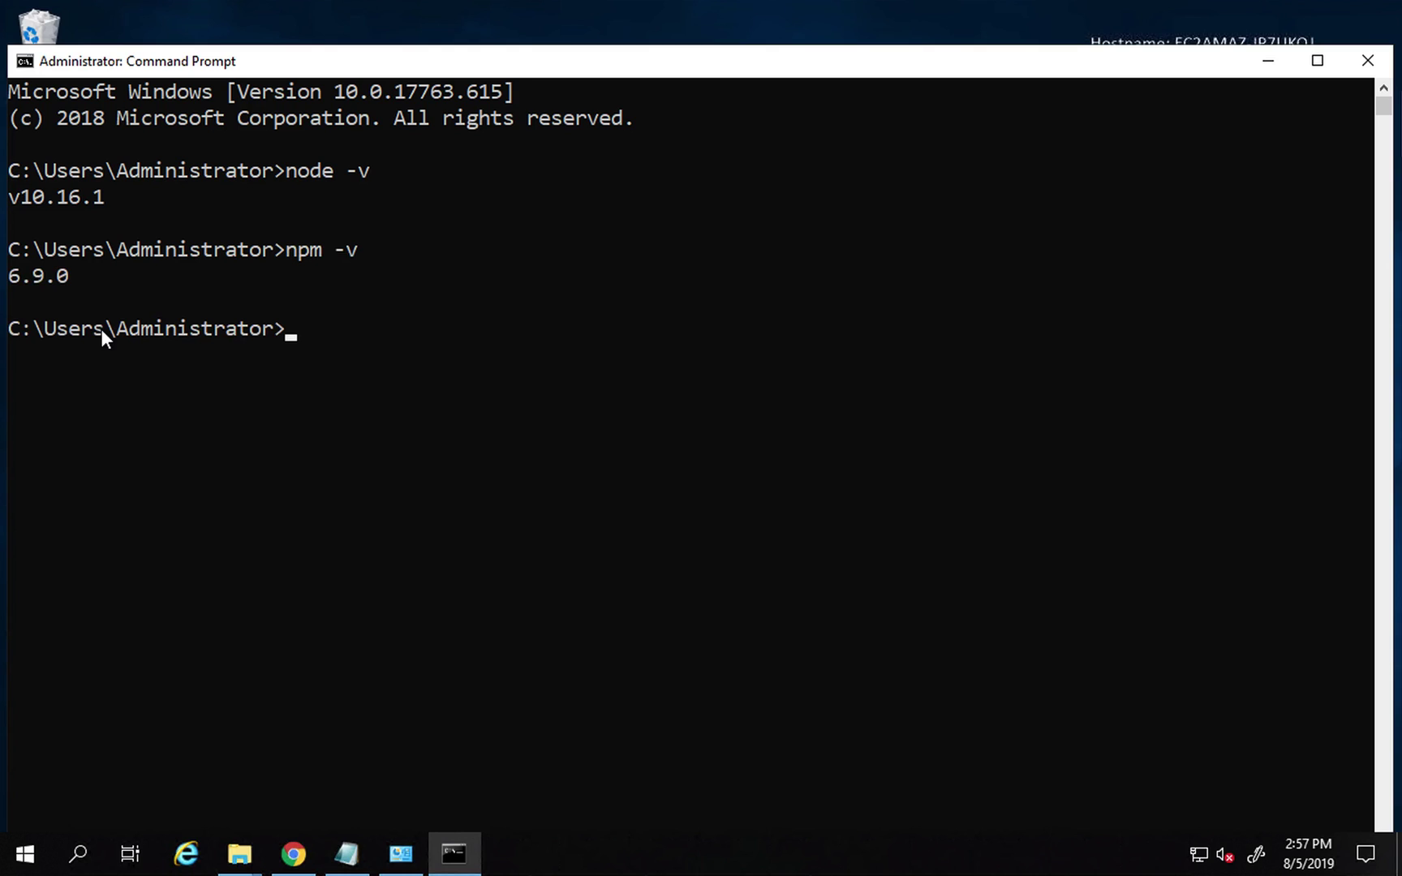
text(node --version)
key(Return)
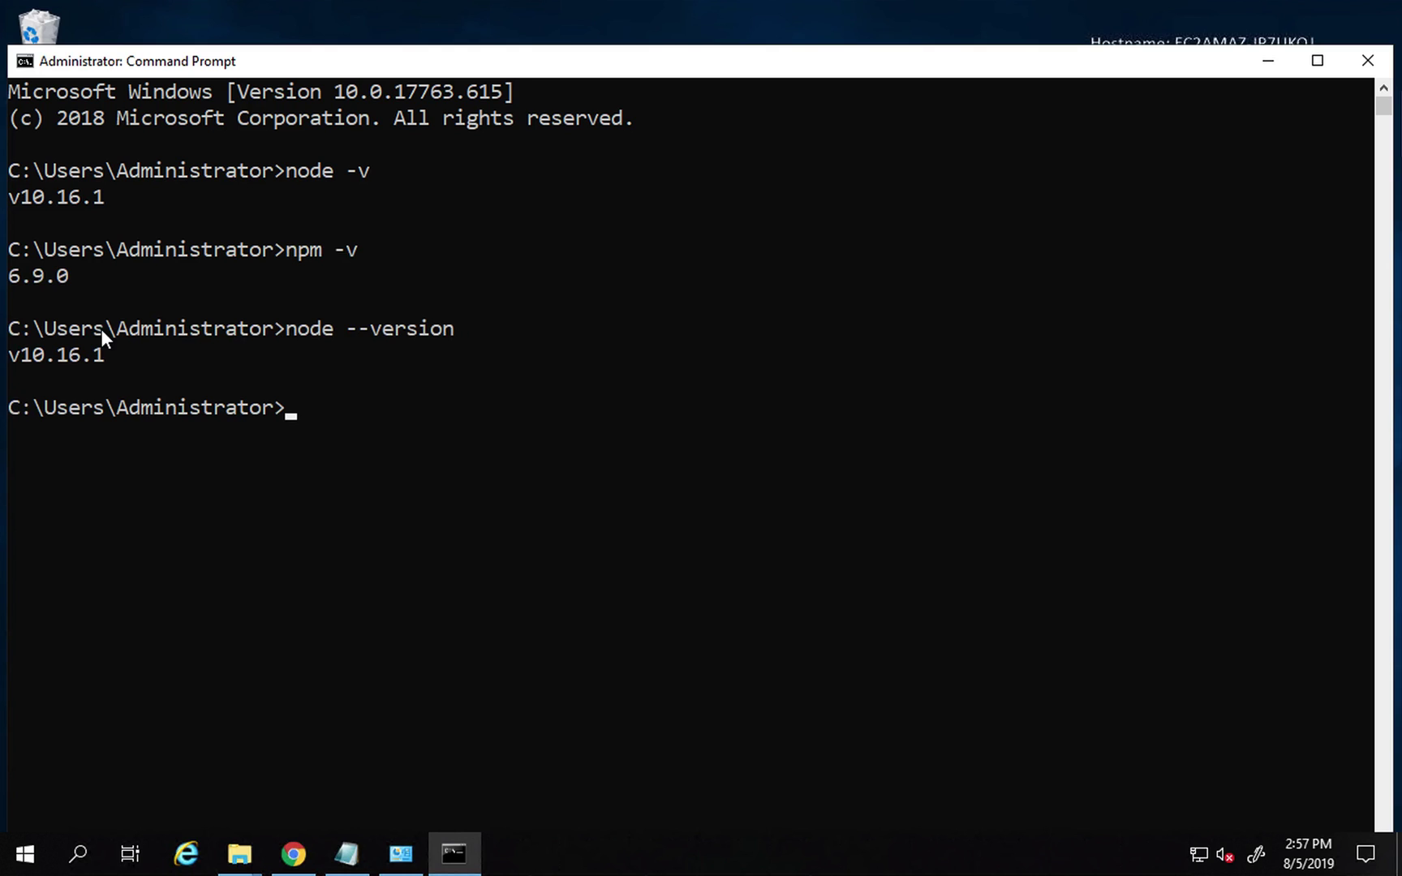
text(exit)
key(Return)
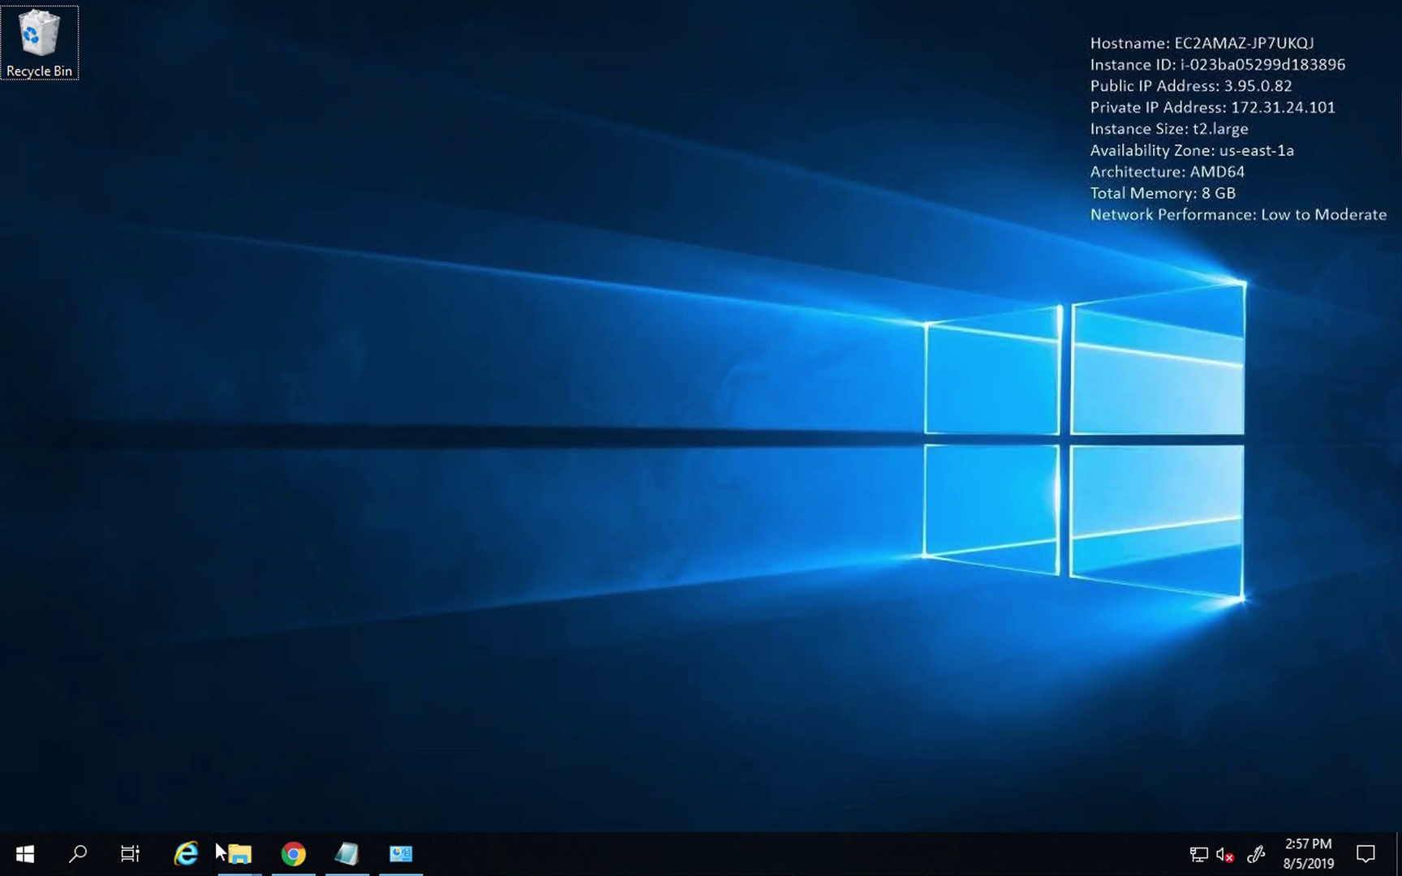
Step: Open the Environment Variables dialog through This PC's properties and the advanced system settings
click(243, 867)
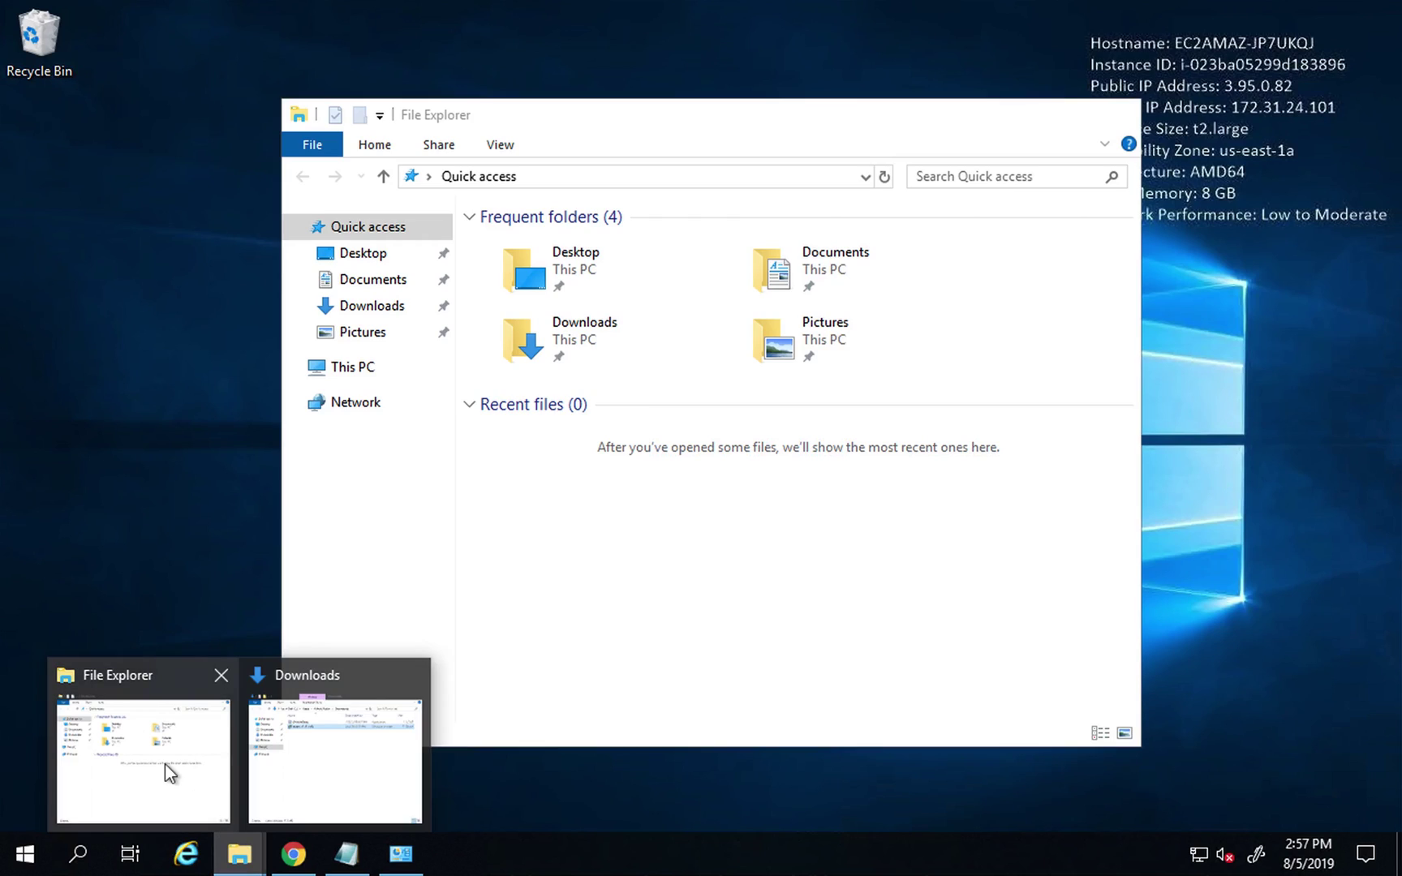
click(164, 763)
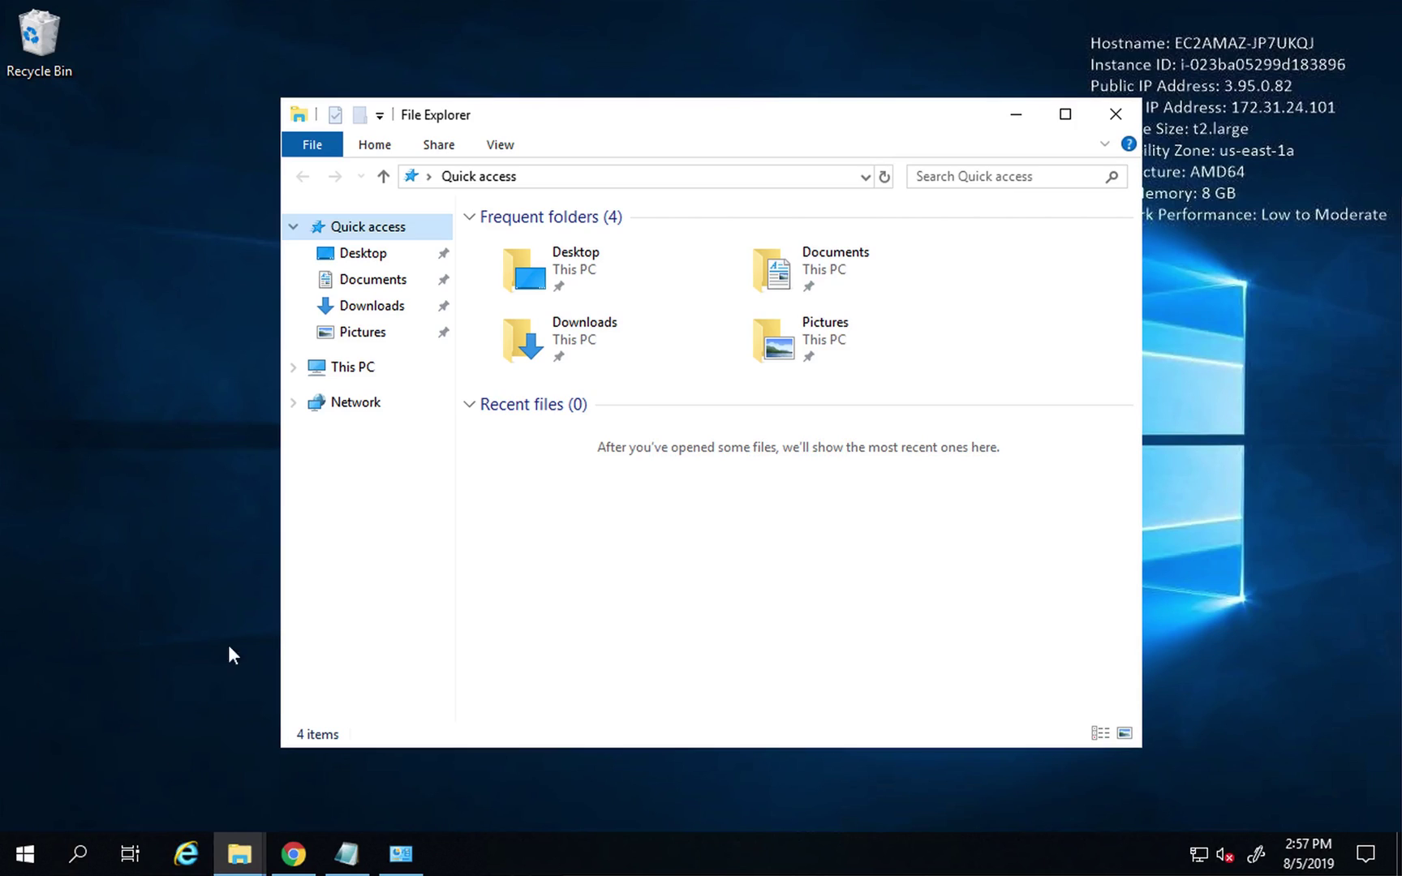
right_click(384, 369)
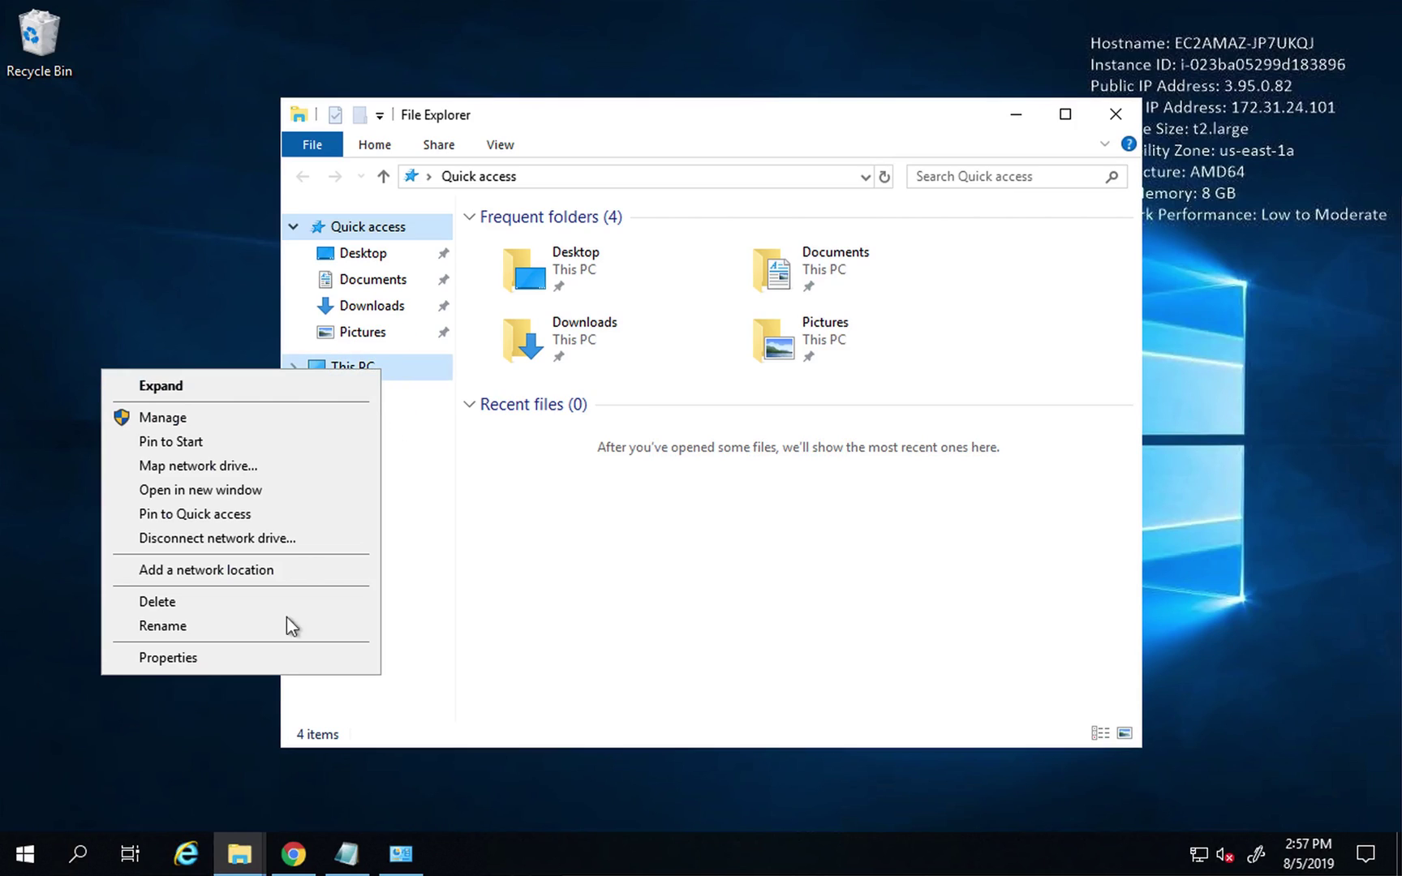
click(272, 658)
click(420, 318)
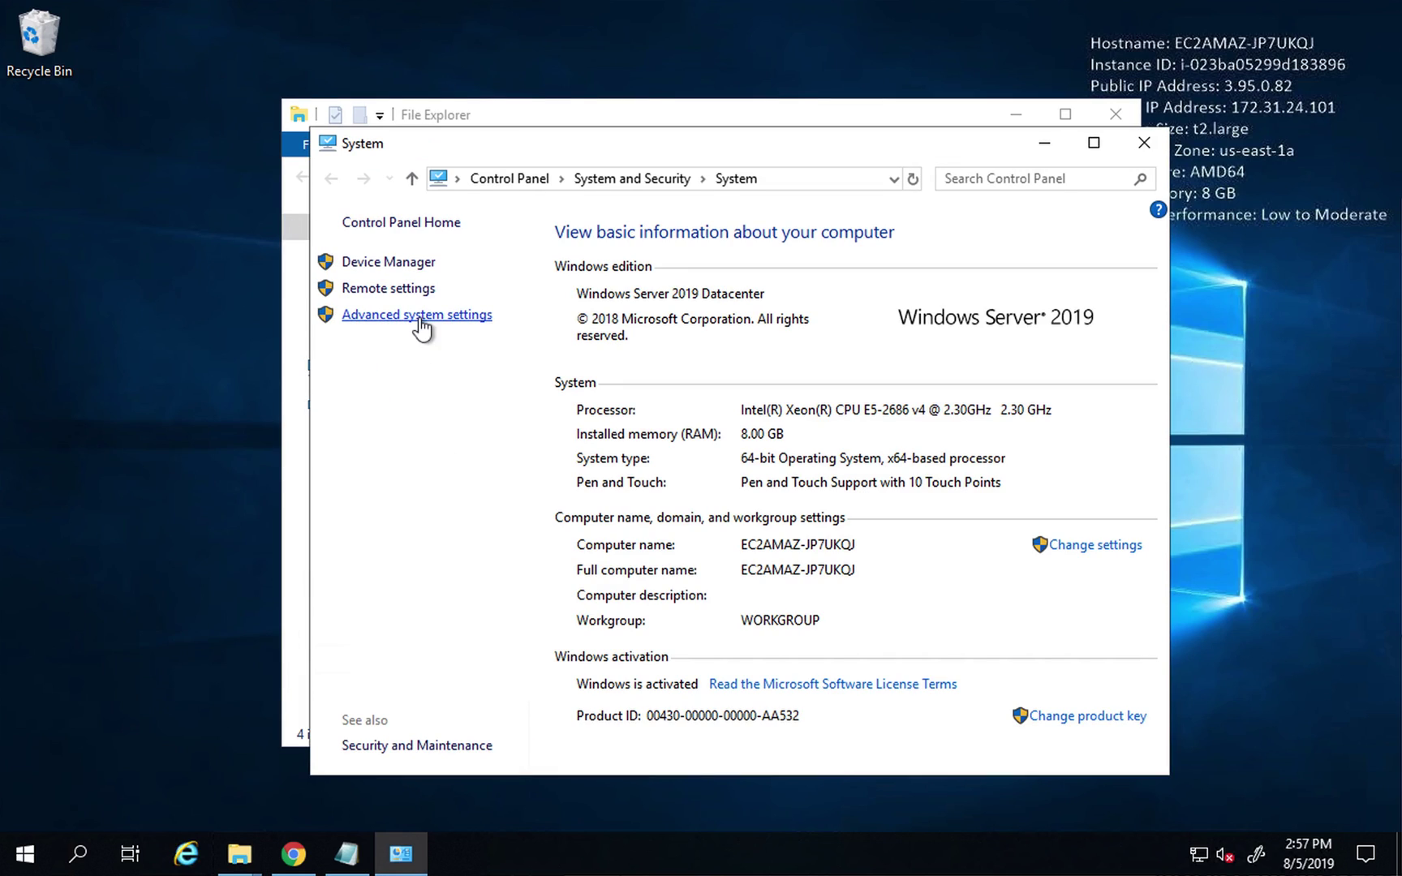
click(458, 528)
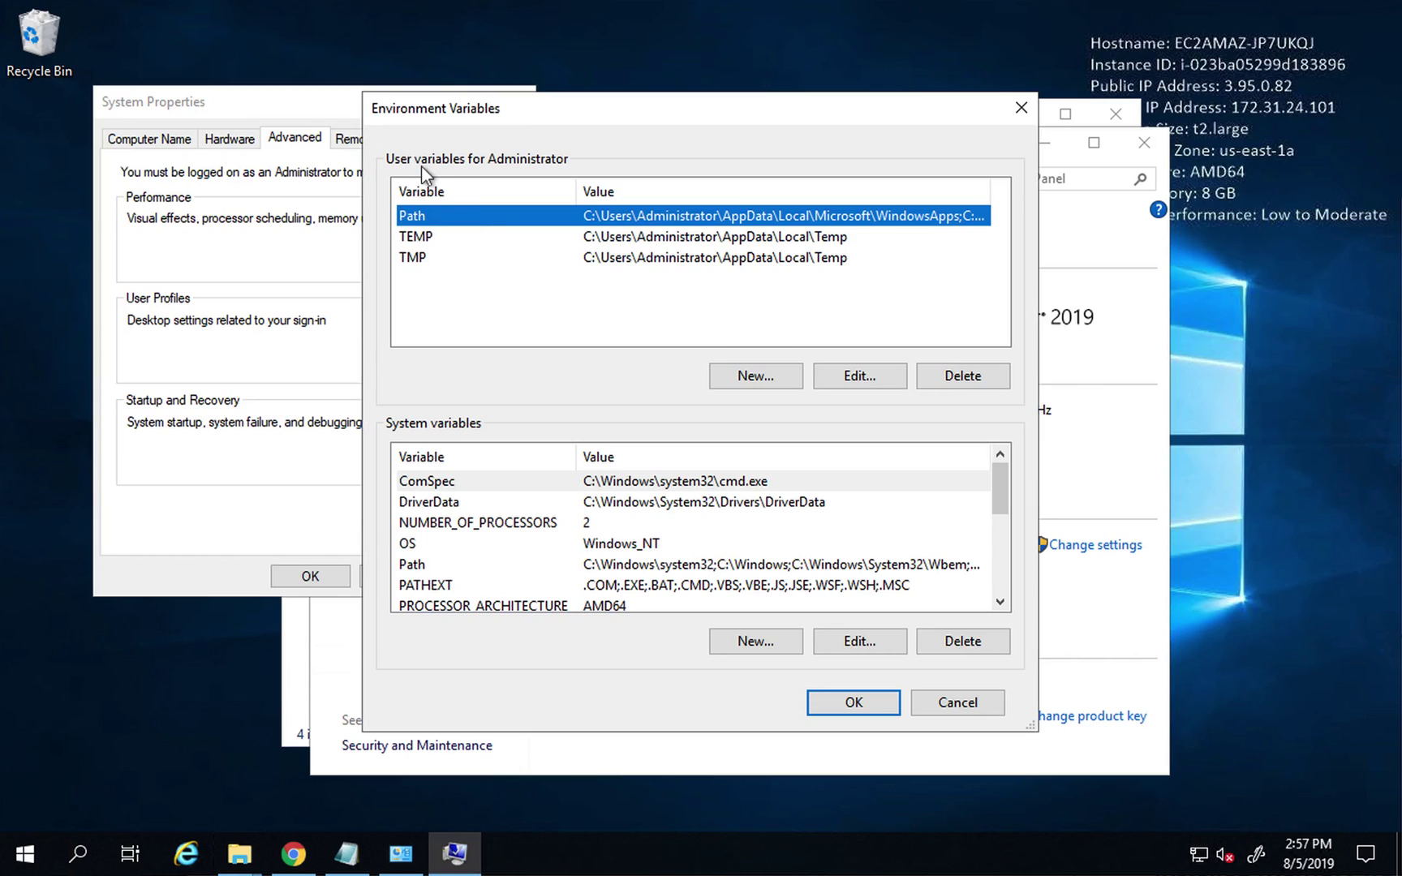
Step: Examine the npm folder entry in the user Path variable, and close the variable's editor without changes
click(860, 378)
click(680, 235)
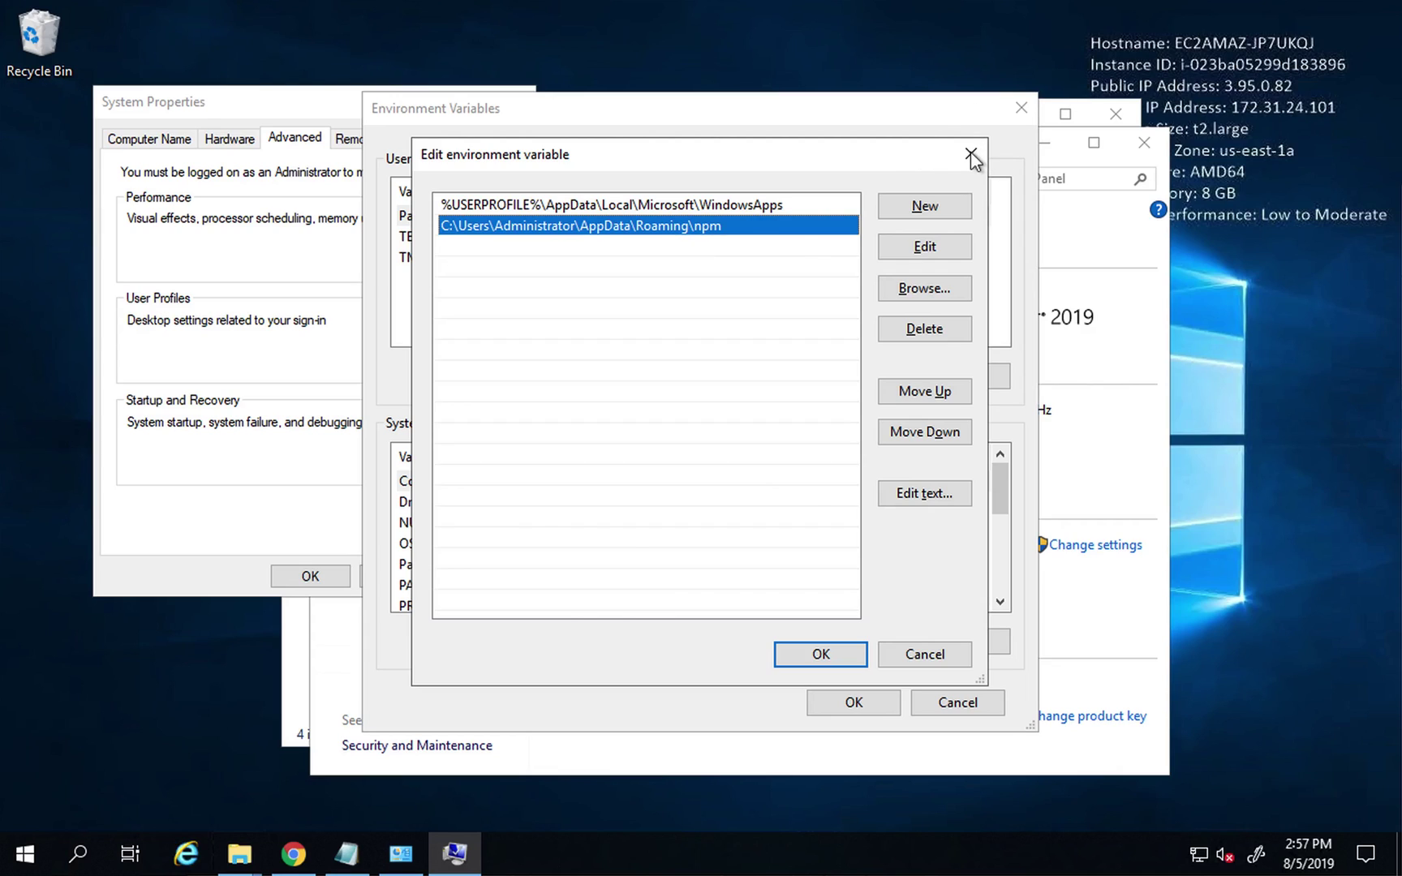
click(971, 154)
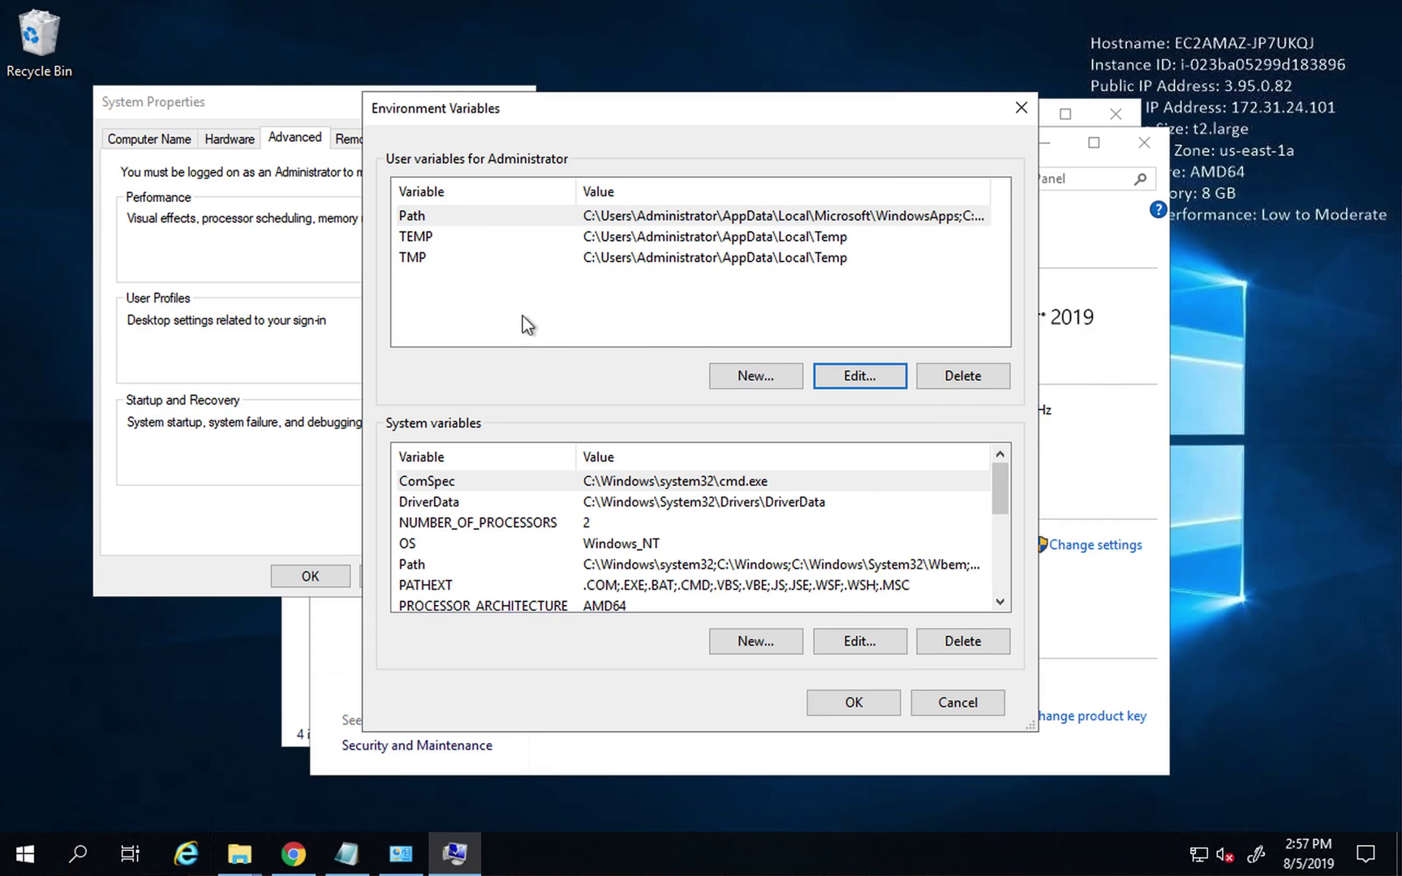
Step: Examine the nodejs entry in the system Path variable, and close the environment and system windows without changes
click(424, 504)
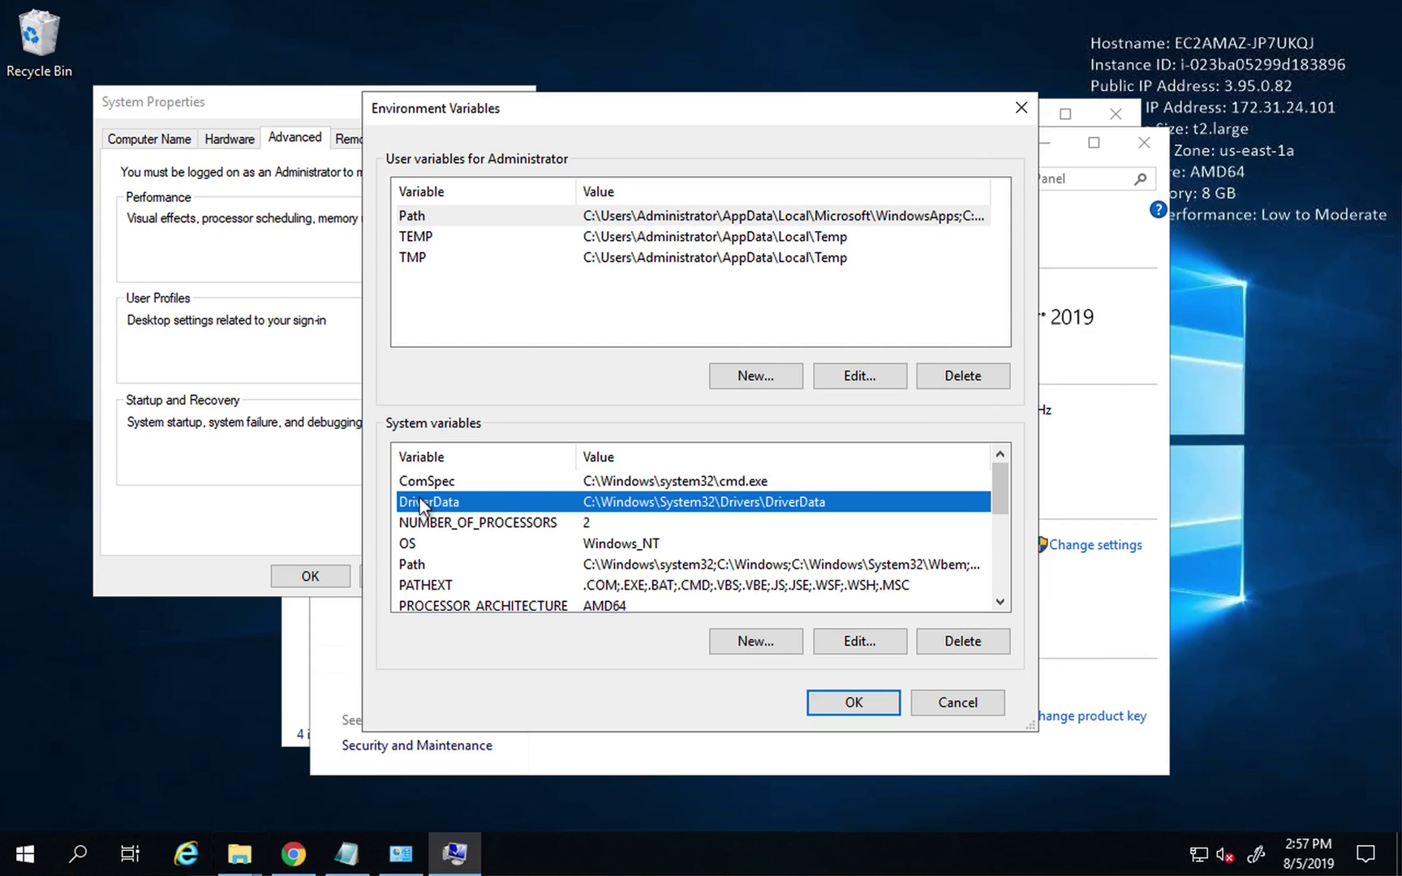
key(Down)
key(Down)
key(Down)
click(861, 643)
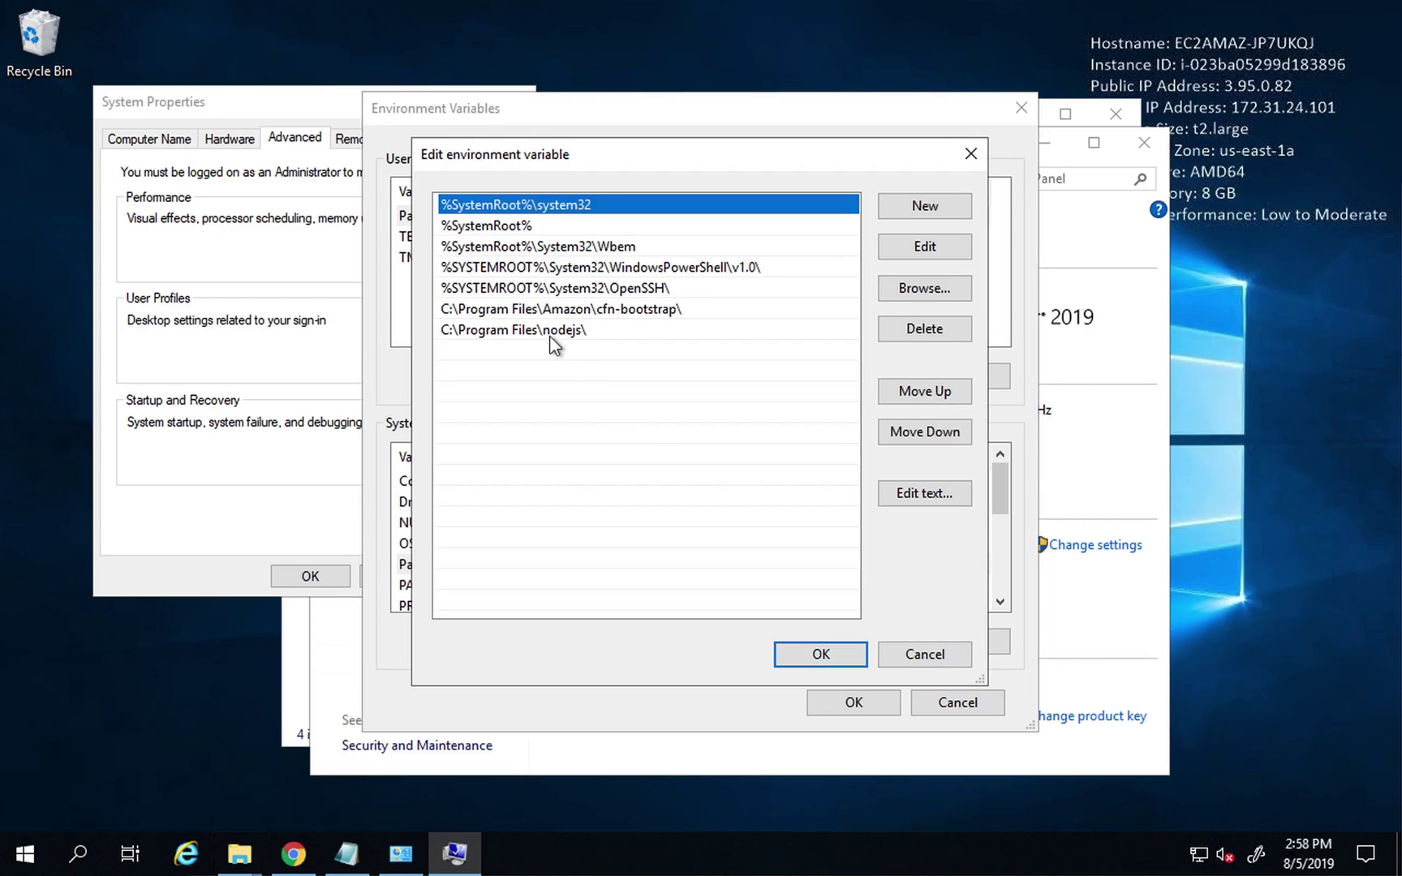
click(550, 332)
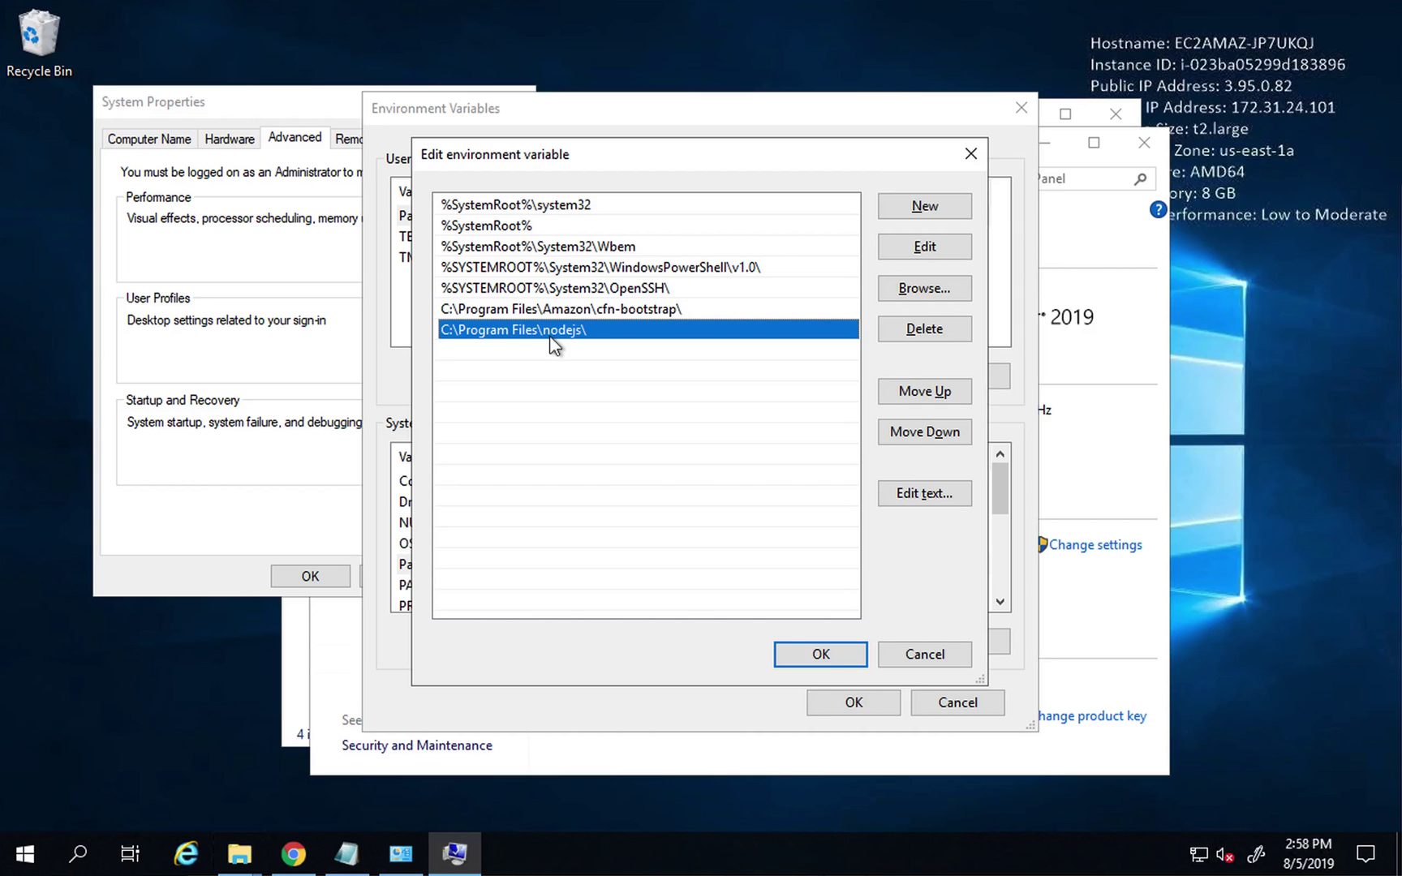
click(922, 653)
click(957, 703)
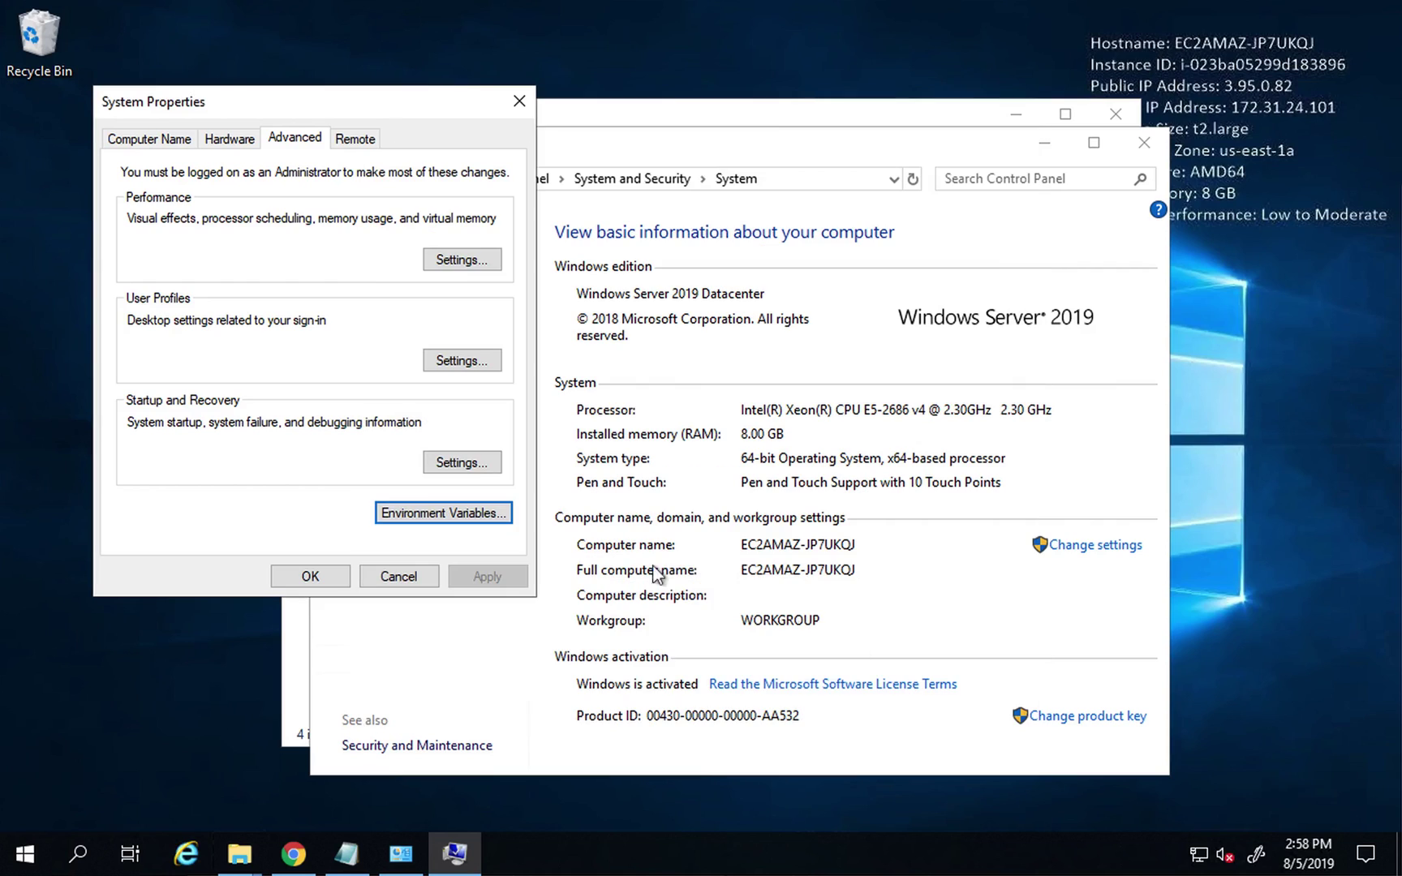
click(412, 578)
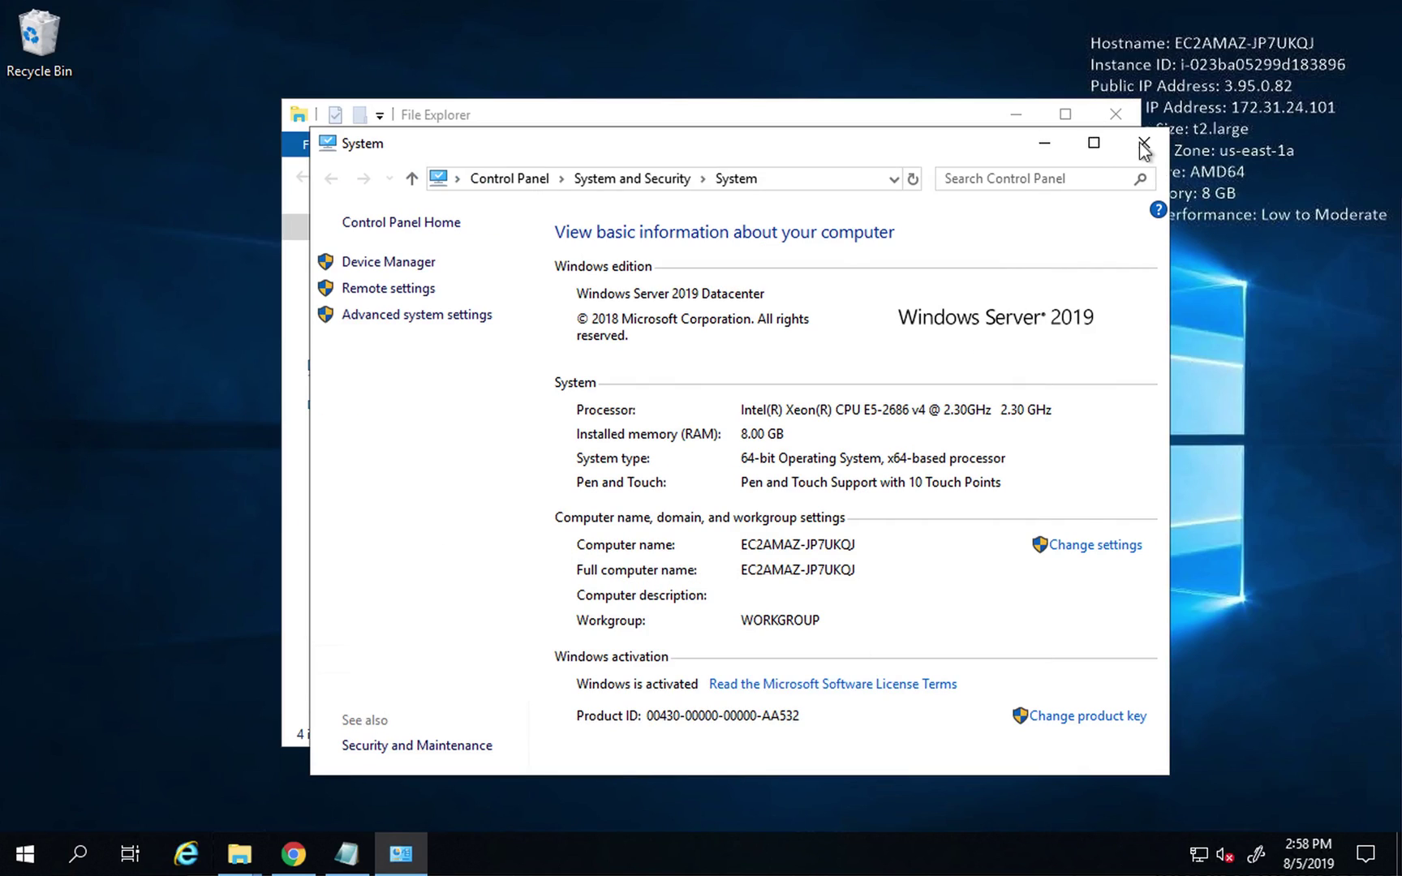
click(1144, 142)
Step: Switch to Notepad and complete the second heading as "Step 2 : Install Protractor"
click(346, 853)
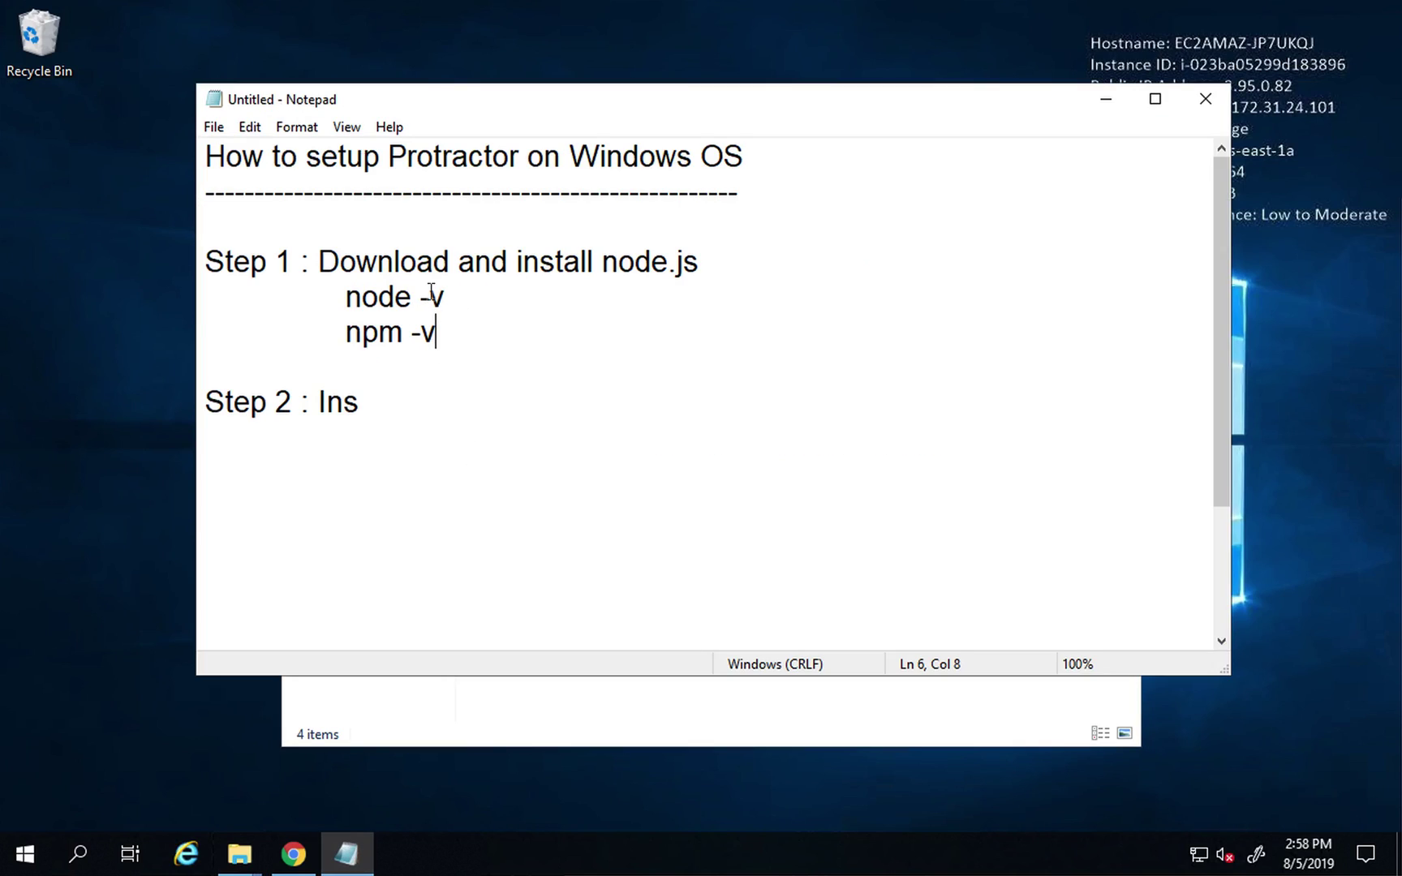
click(392, 403)
text(tall Pr)
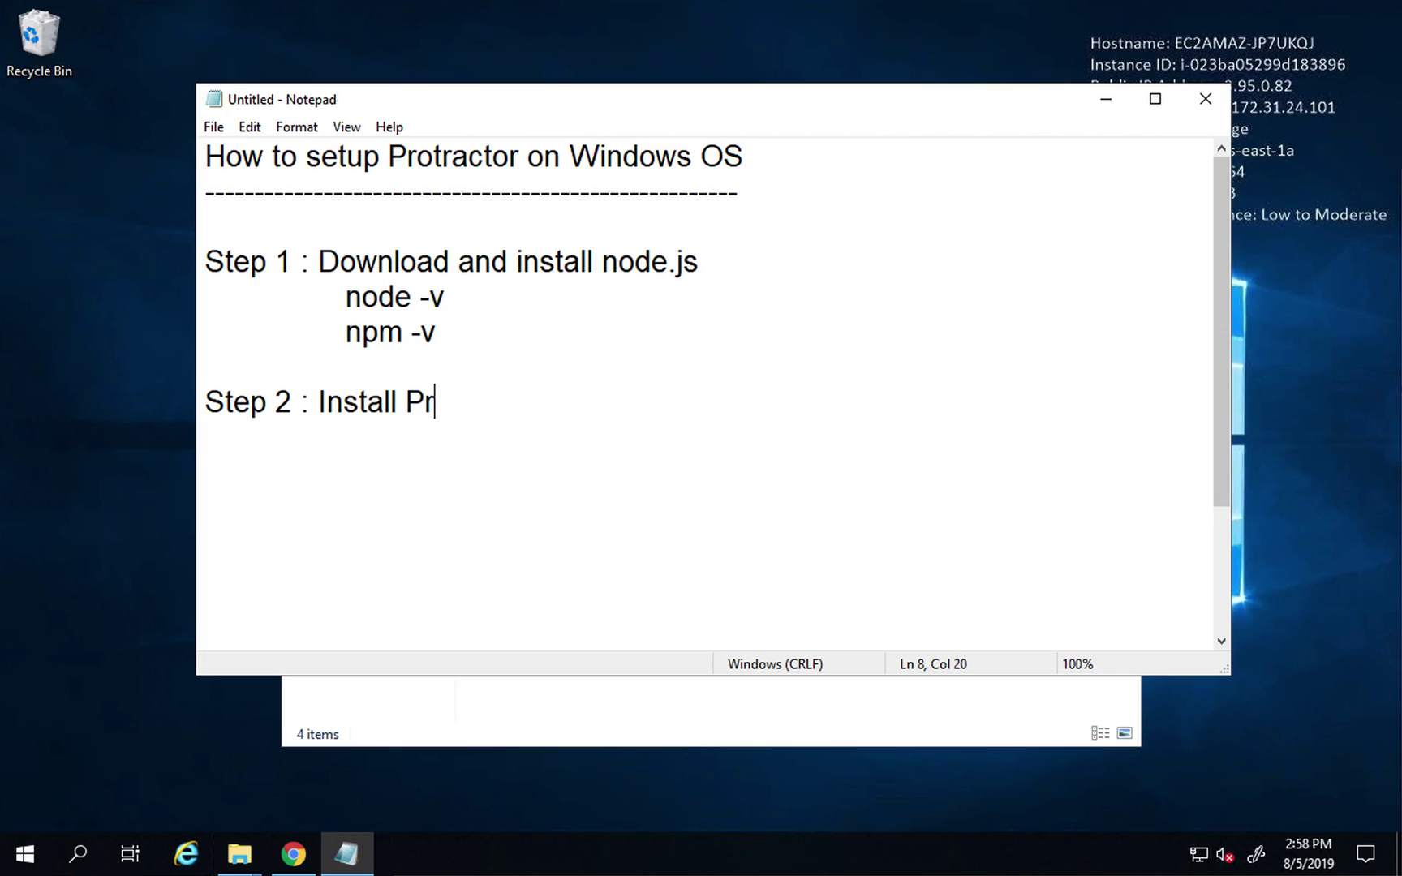
text(otractor)
Step: Add the indented command "npm install -g protractor" on the line below the Step 2 heading
key(Return)
key(Tab)
key(Tab)
key(BackSpace)
text(npm)
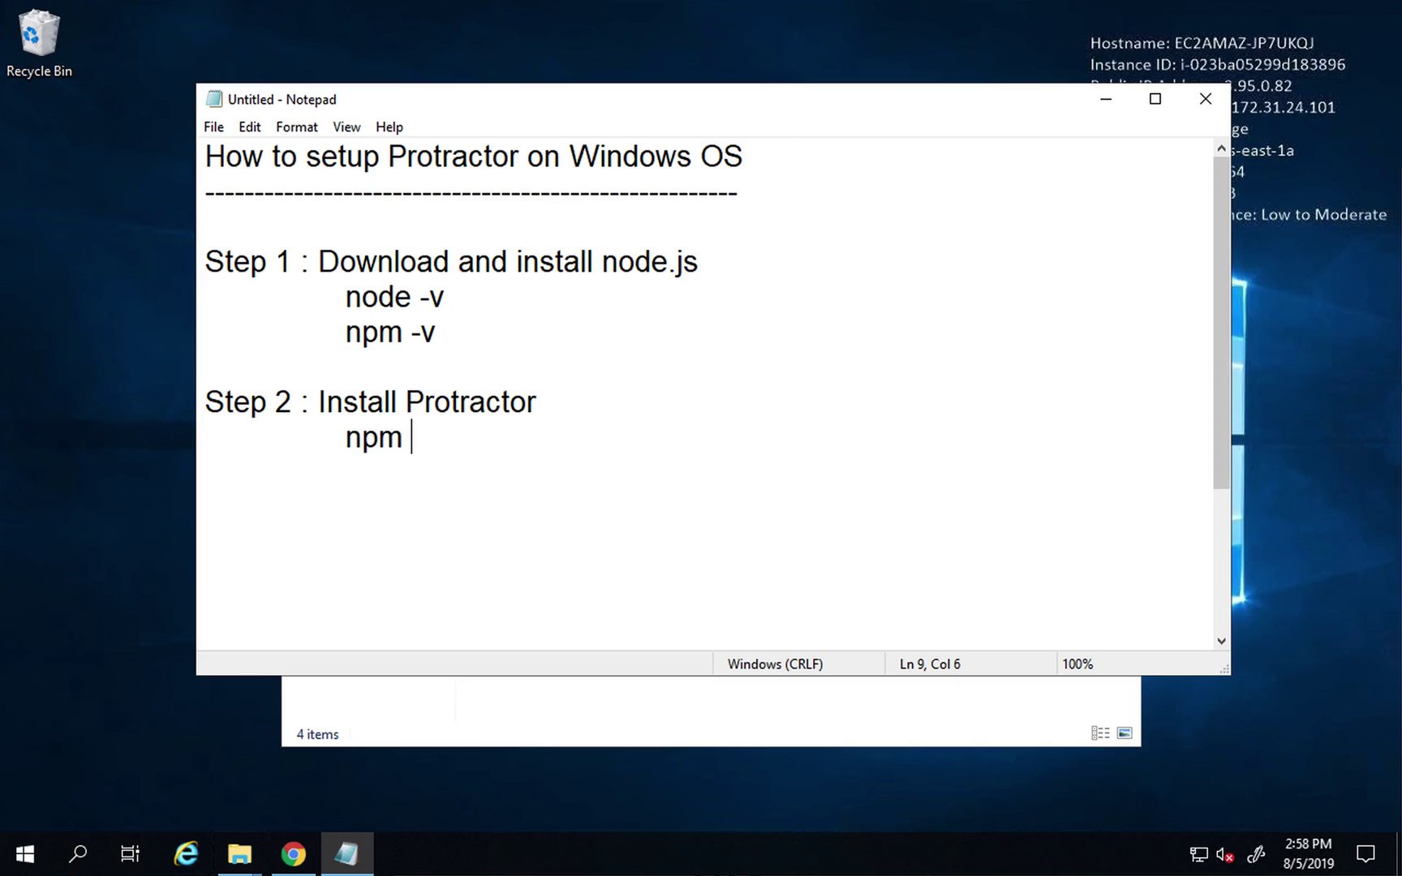
text( install -g )
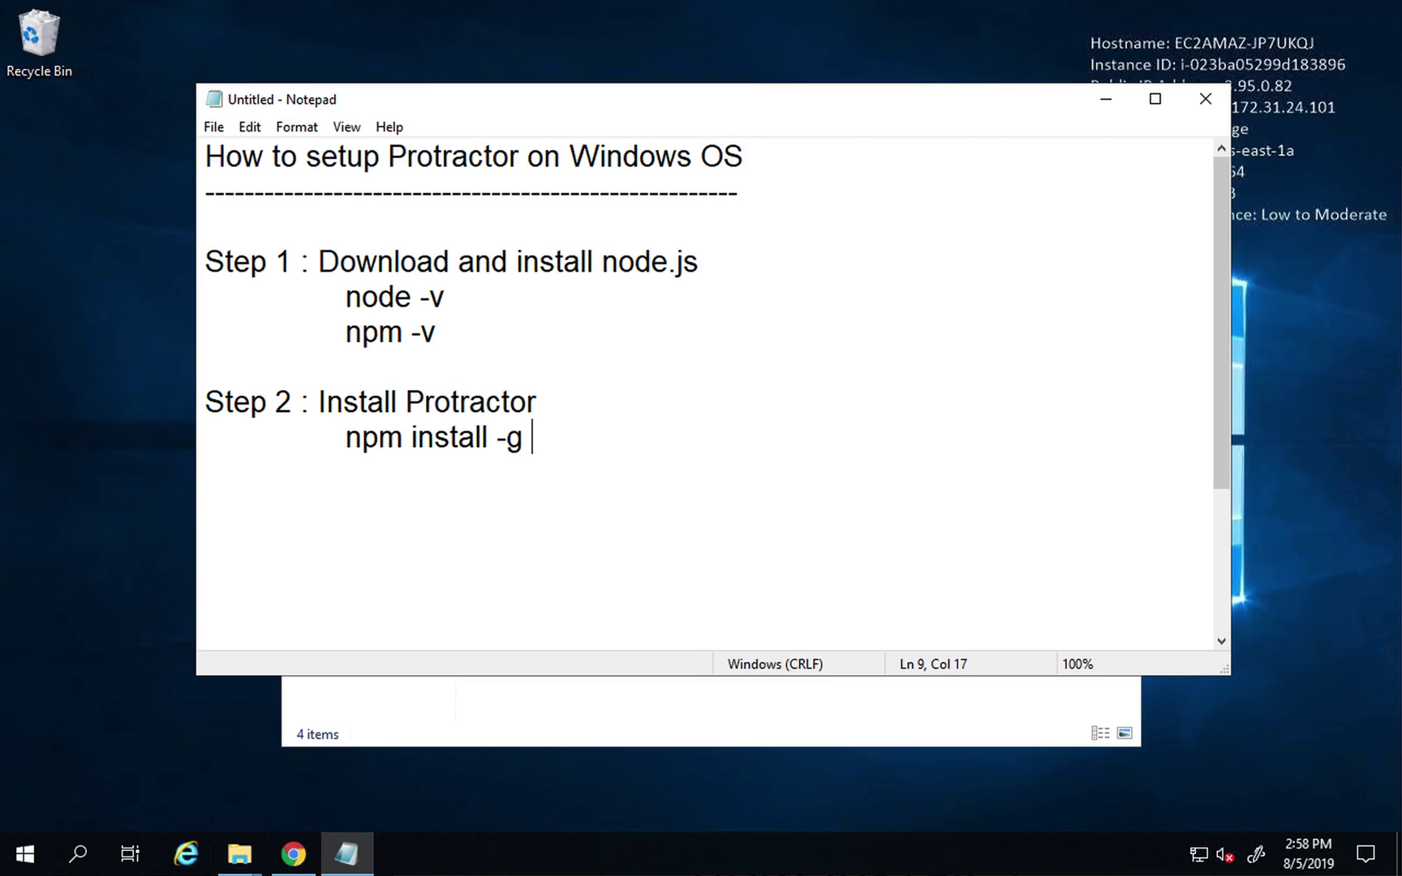
text(protractor)
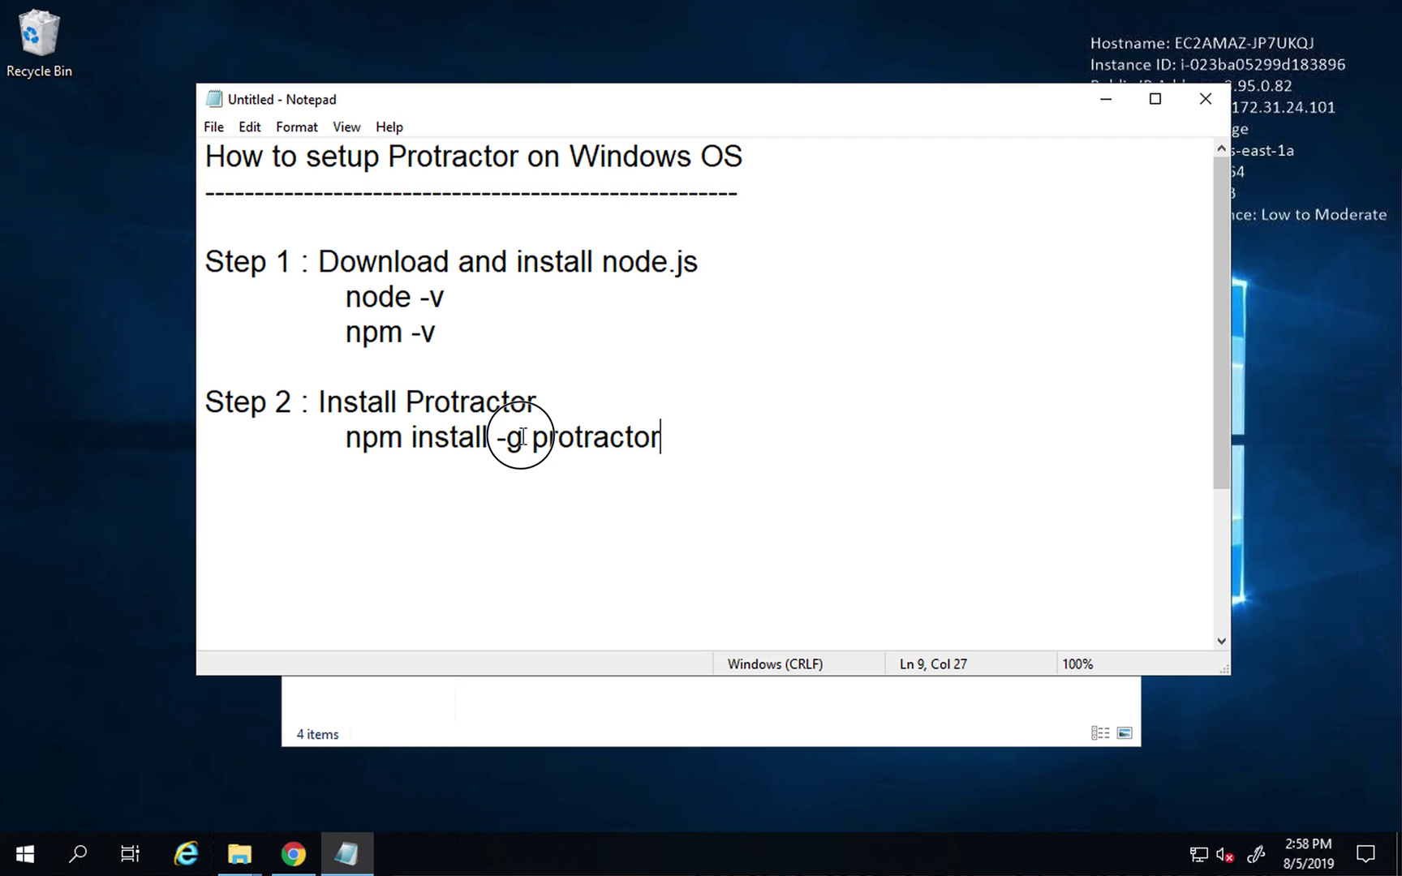
drag(519, 442, 507, 442)
double_click(603, 442)
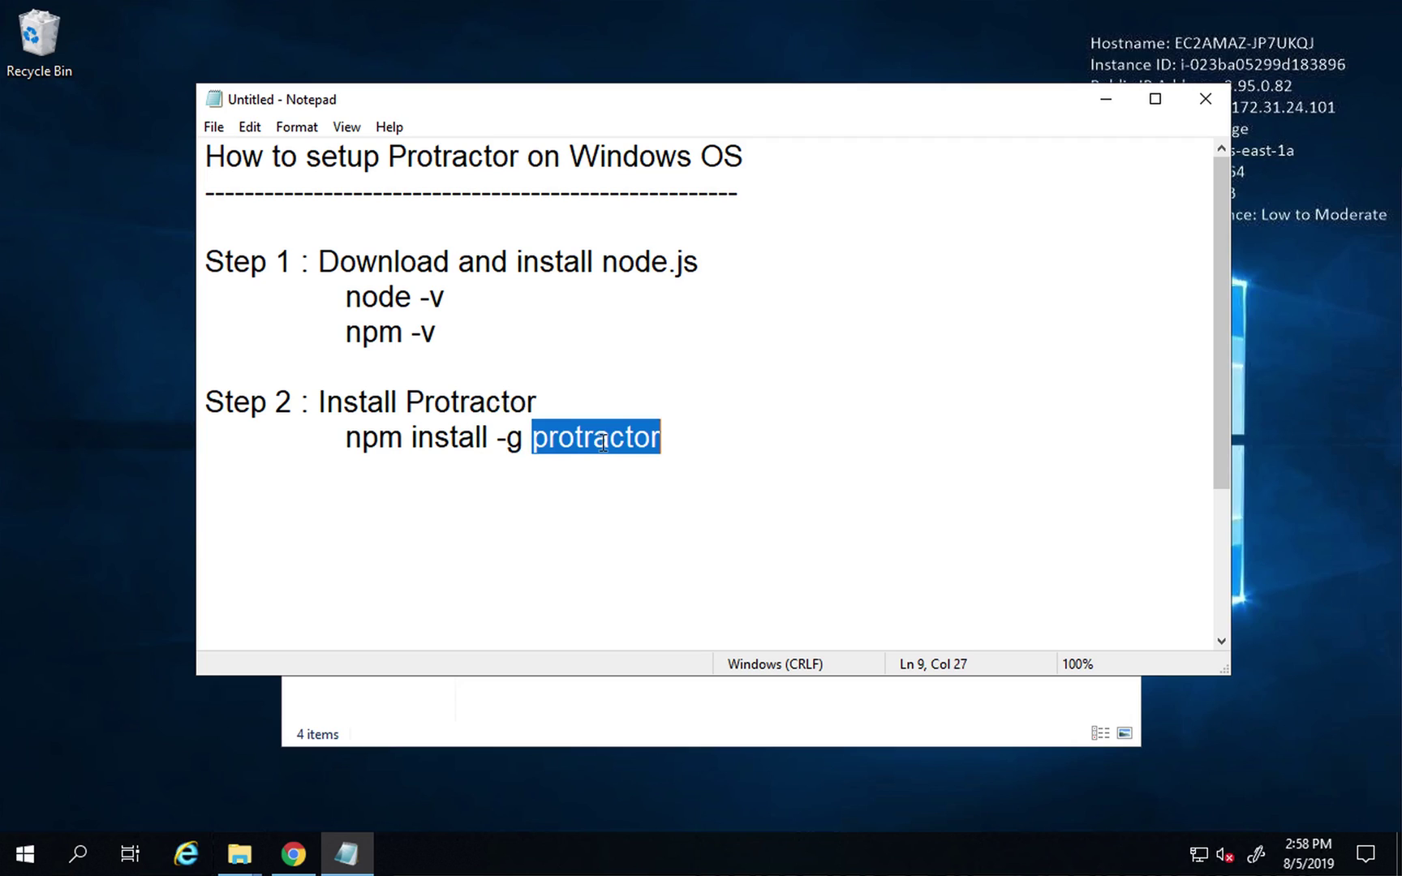
click(652, 444)
drag(595, 442, 380, 441)
Step: Open a new Command Prompt and install Protractor globally with npm install -g protractor
key(super)
text(cm)
key(Return)
text(npm install -g pro)
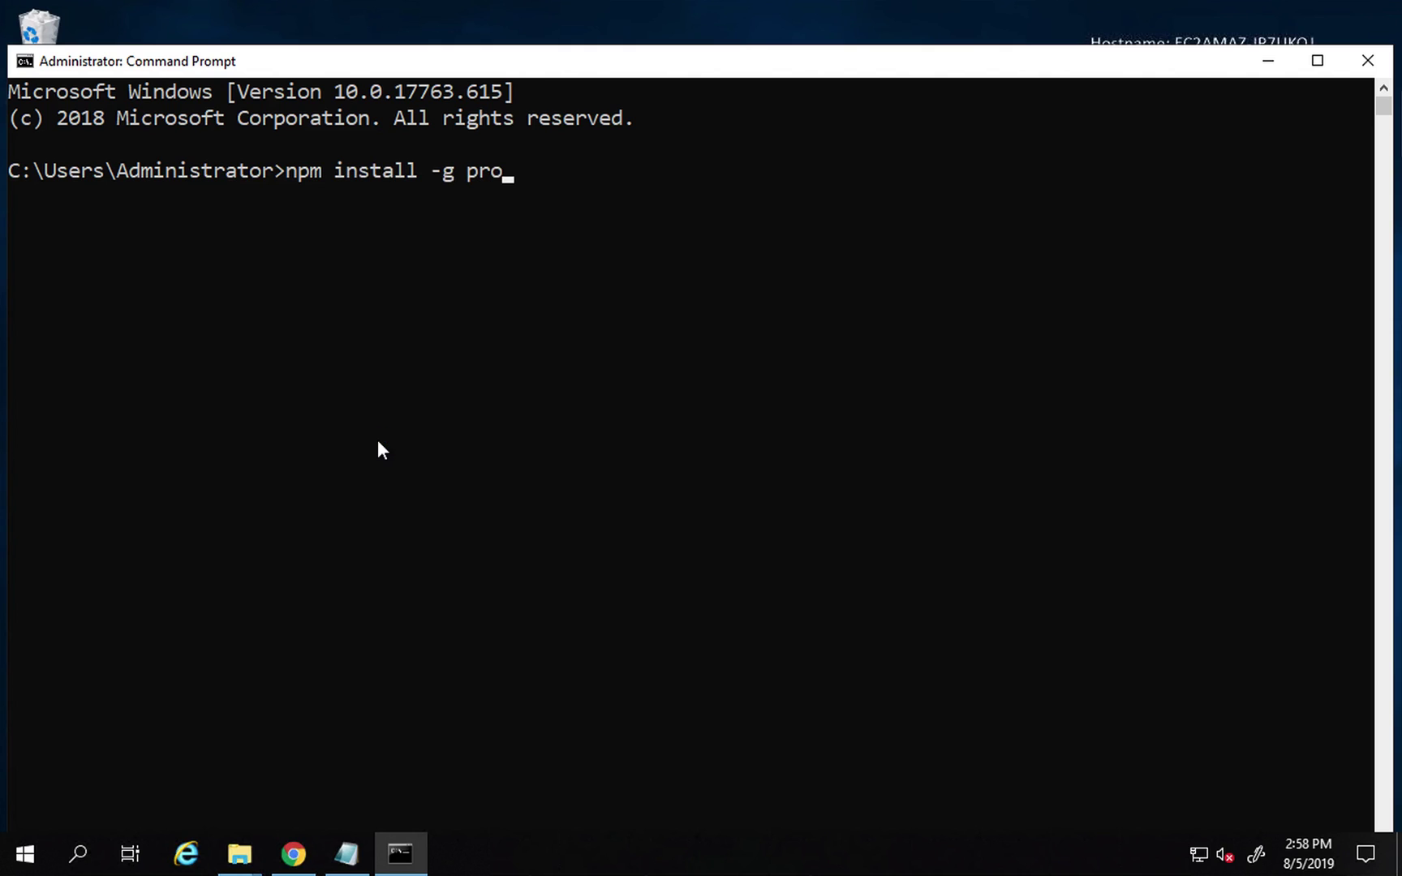
text(toractor)
key(BackSpace)
key(BackSpace)
key(BackSpace)
key(BackSpace)
key(BackSpace)
key(BackSpace)
key(BackSpace)
text(ractor)
key(Return)
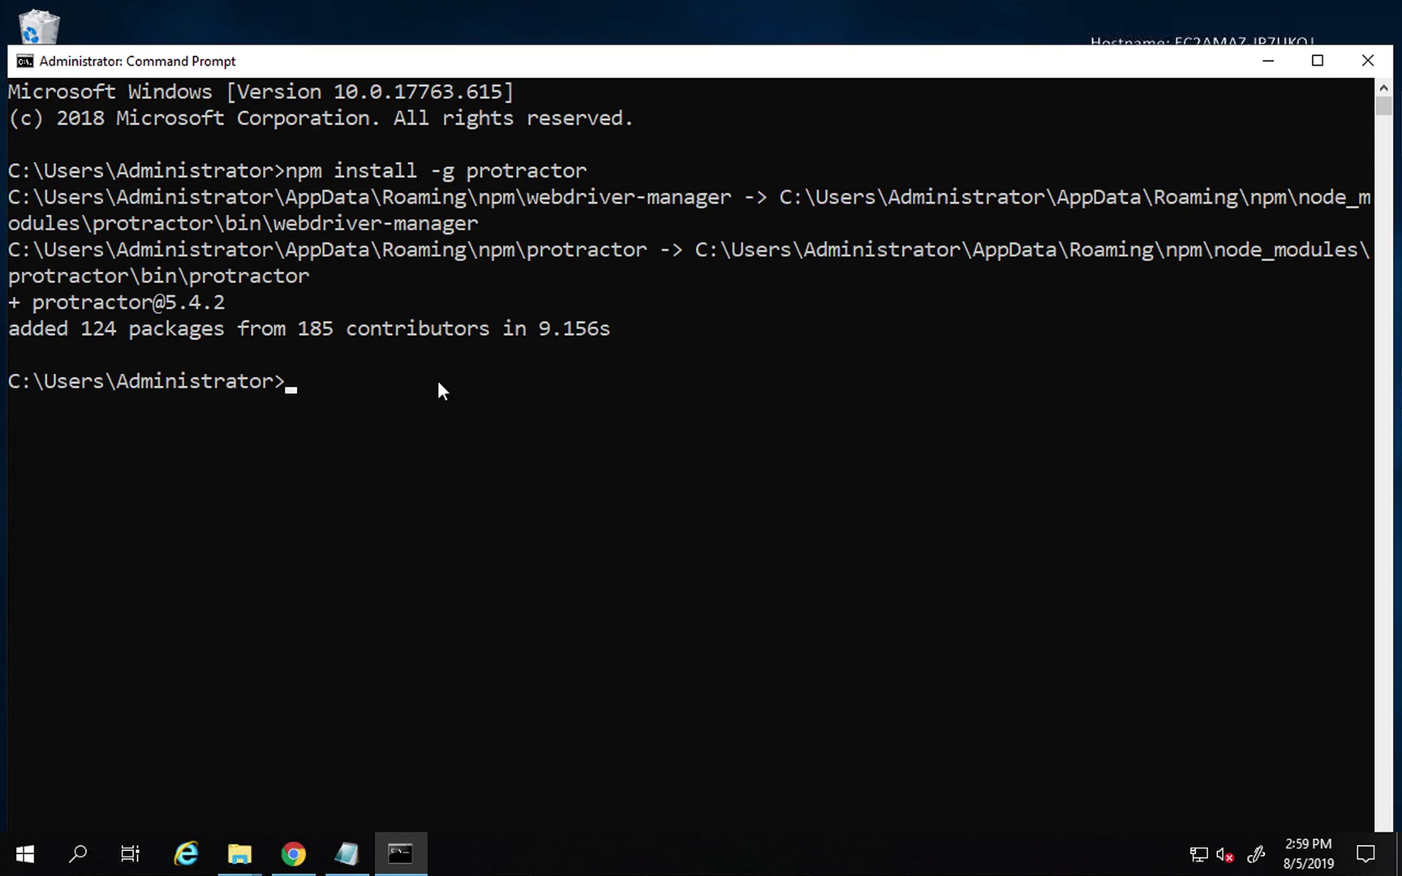
key(Return)
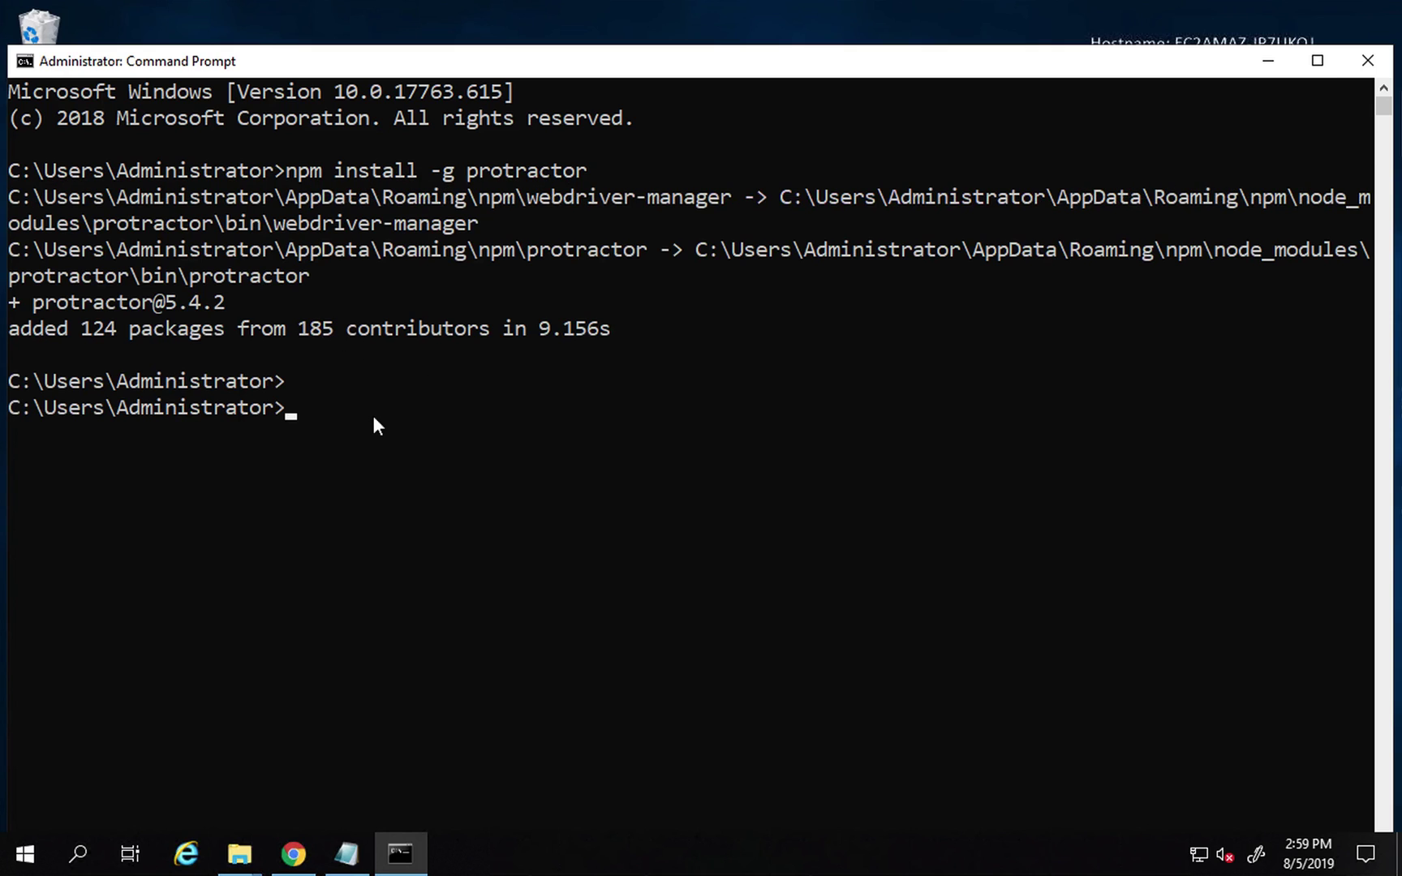
Step: Run protractor -v, move the Command Prompt window fully into view, and clear its output with cls
text(protractor -v)
key(Return)
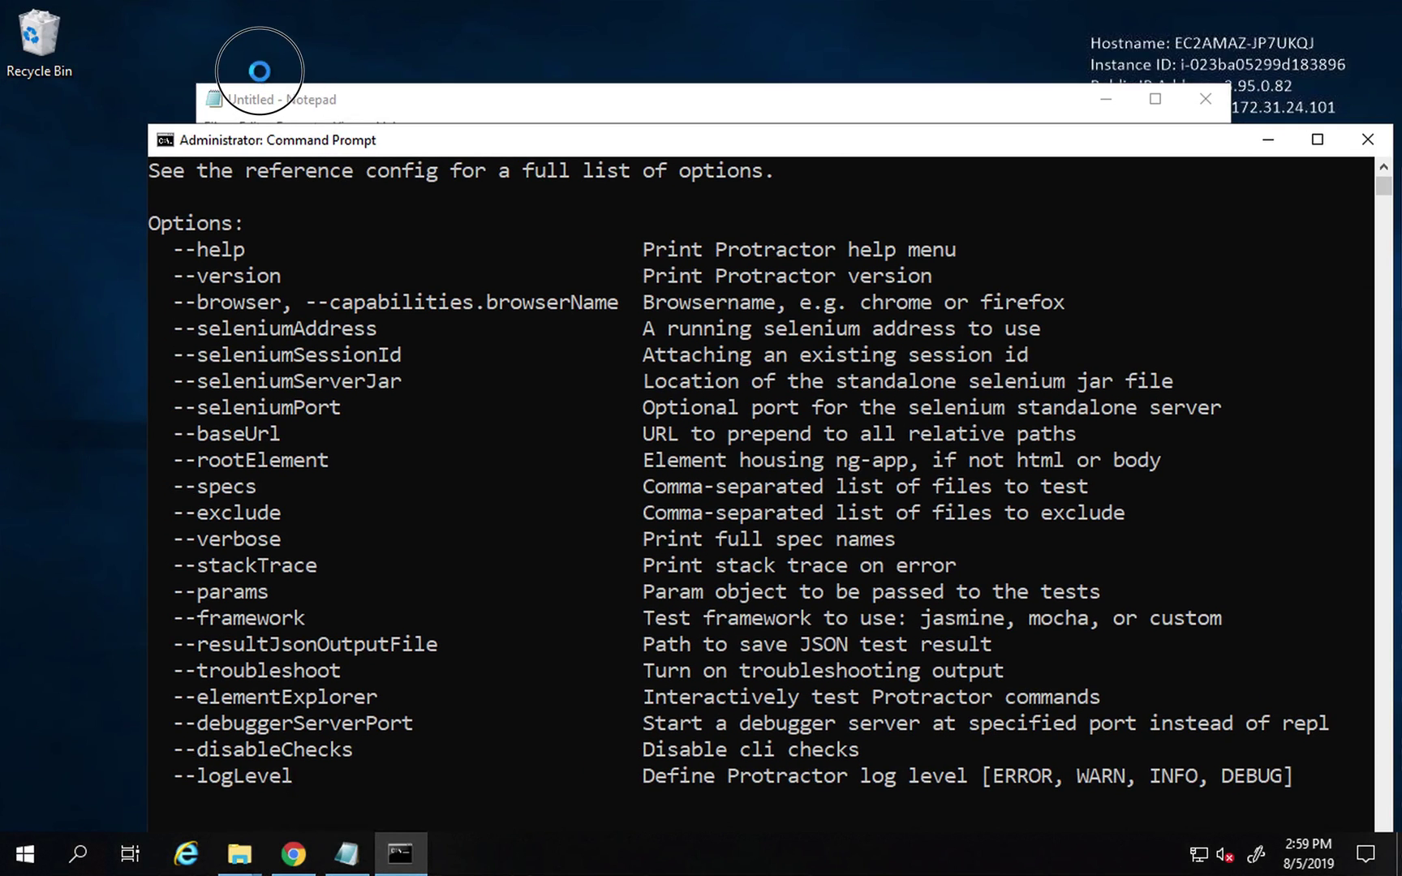
drag(260, 71, 262, 77)
text(prcls)
key(Return)
text(cls)
key(Return)
key(Return)
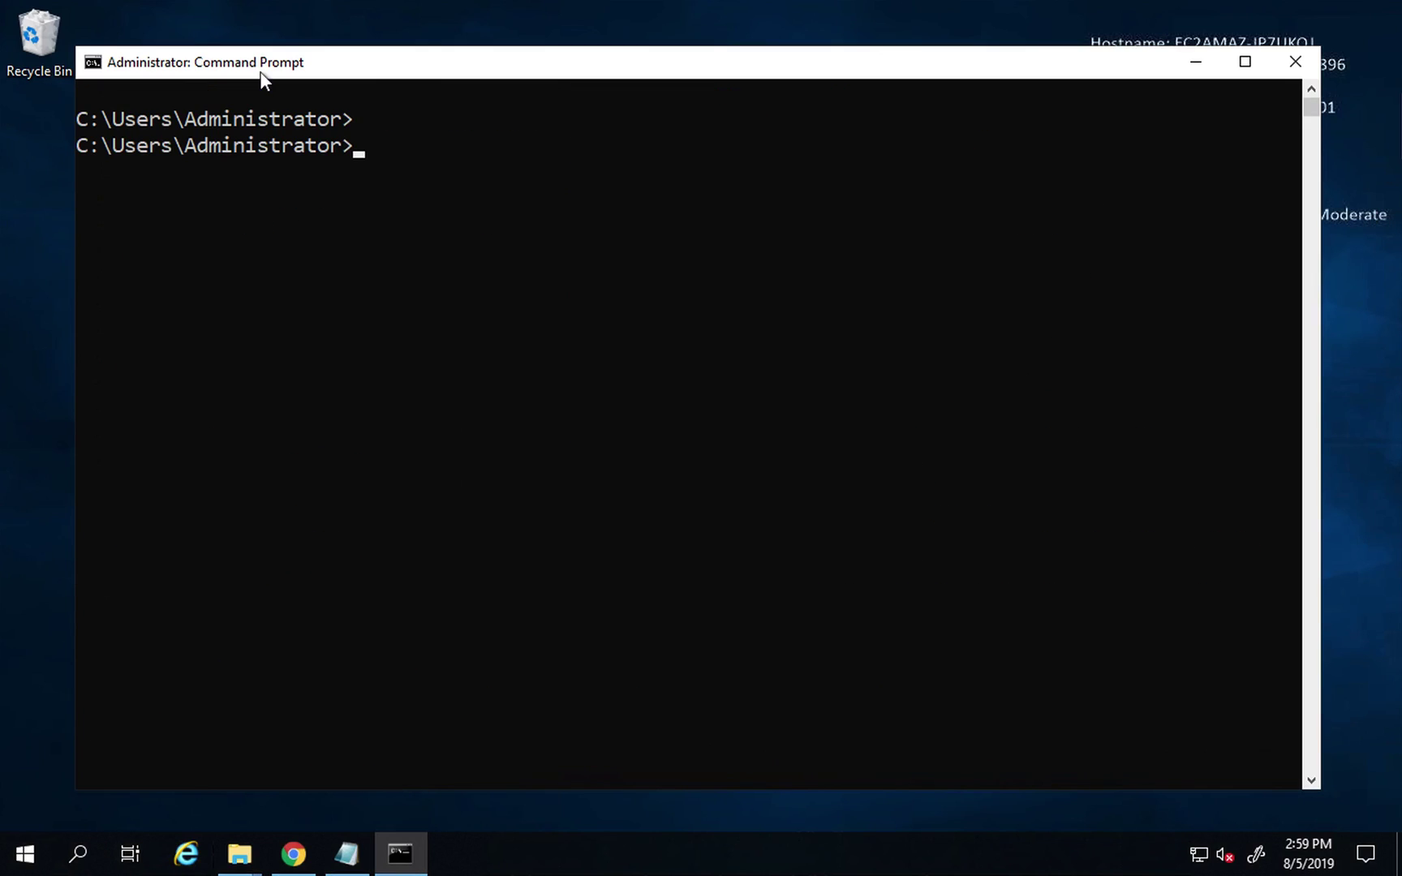
Step: Run protractor -v once more and clear the Command Prompt screen with cls
text(protractor -v)
key(Return)
text(p)
key(BackSpace)
text(cls)
key(Return)
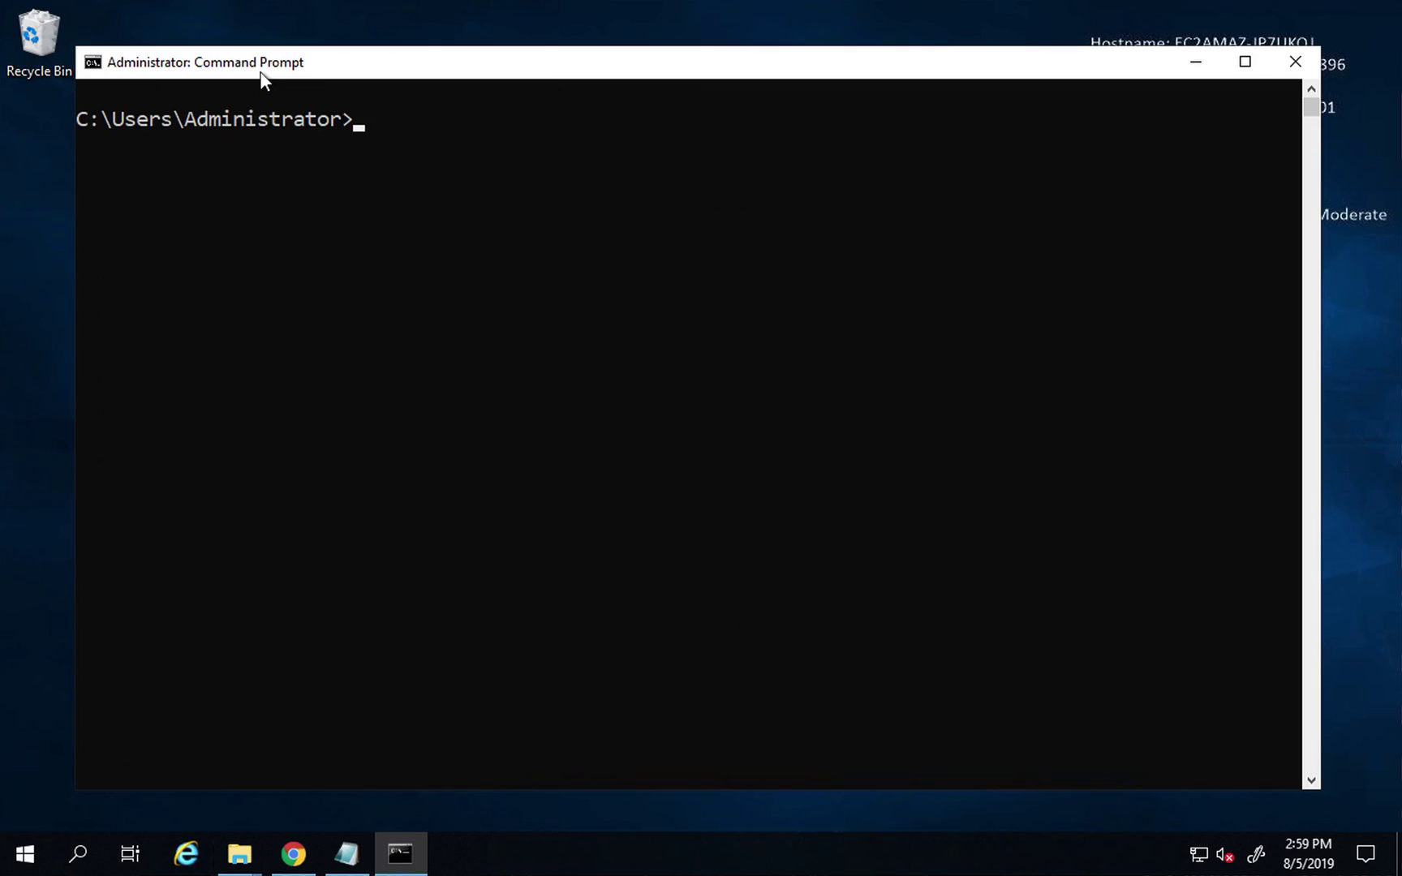
Step: Check the installed Protractor version with protractor --version and highlight the version line in the output
text(protractor --version)
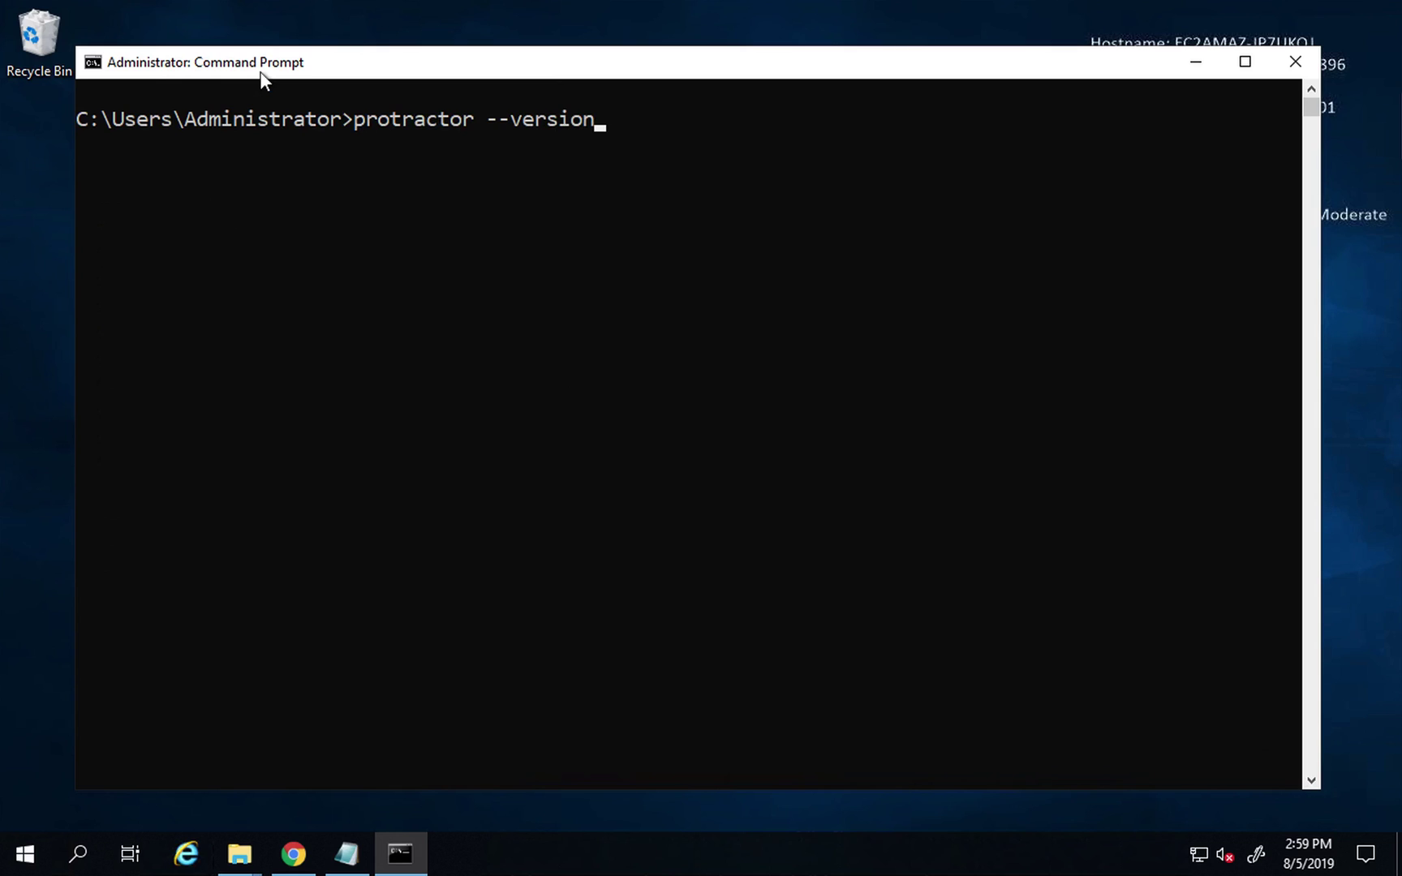
key(Return)
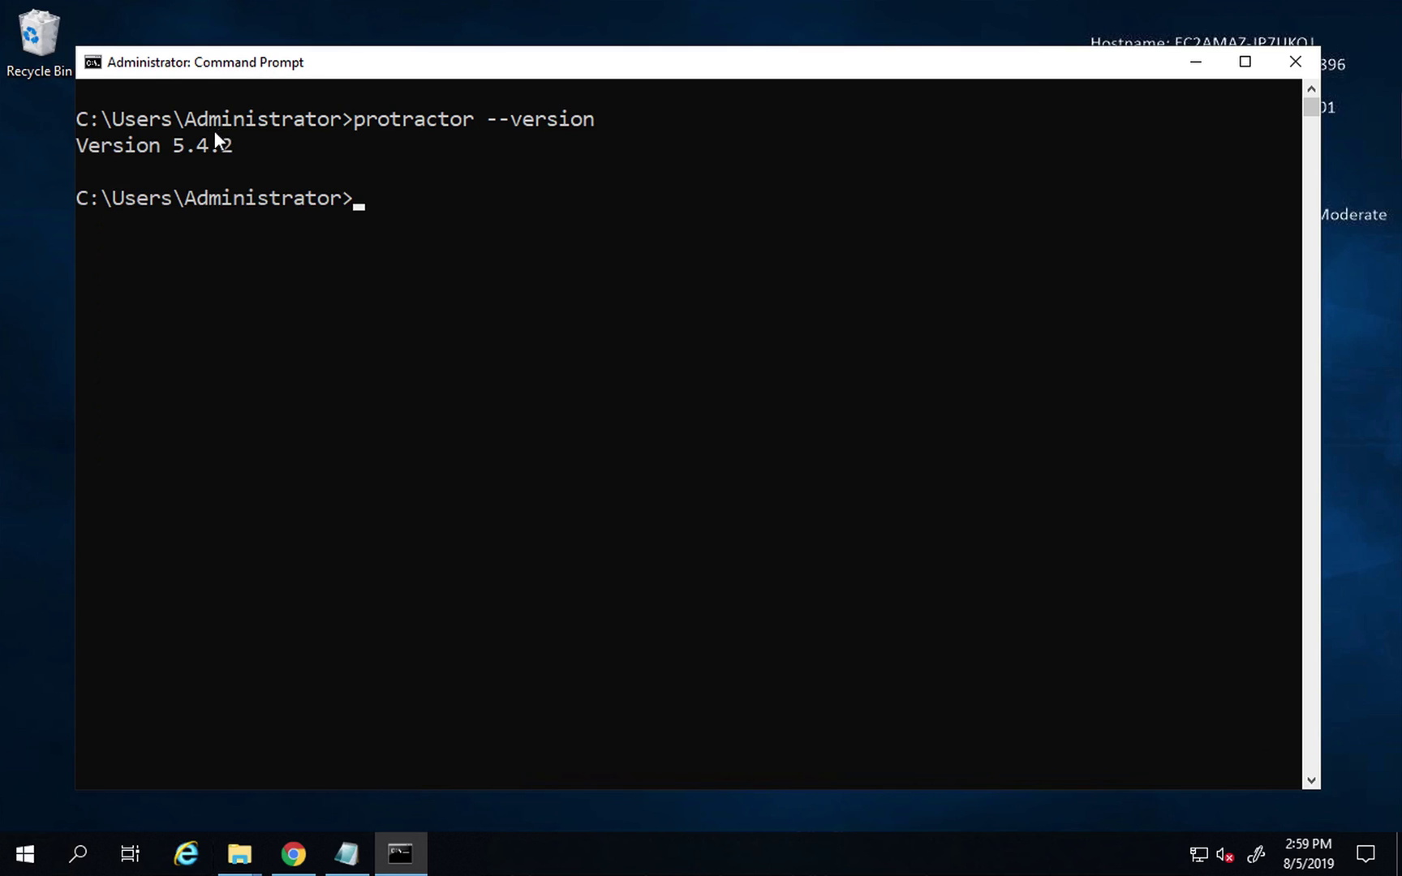
drag(230, 146, 94, 148)
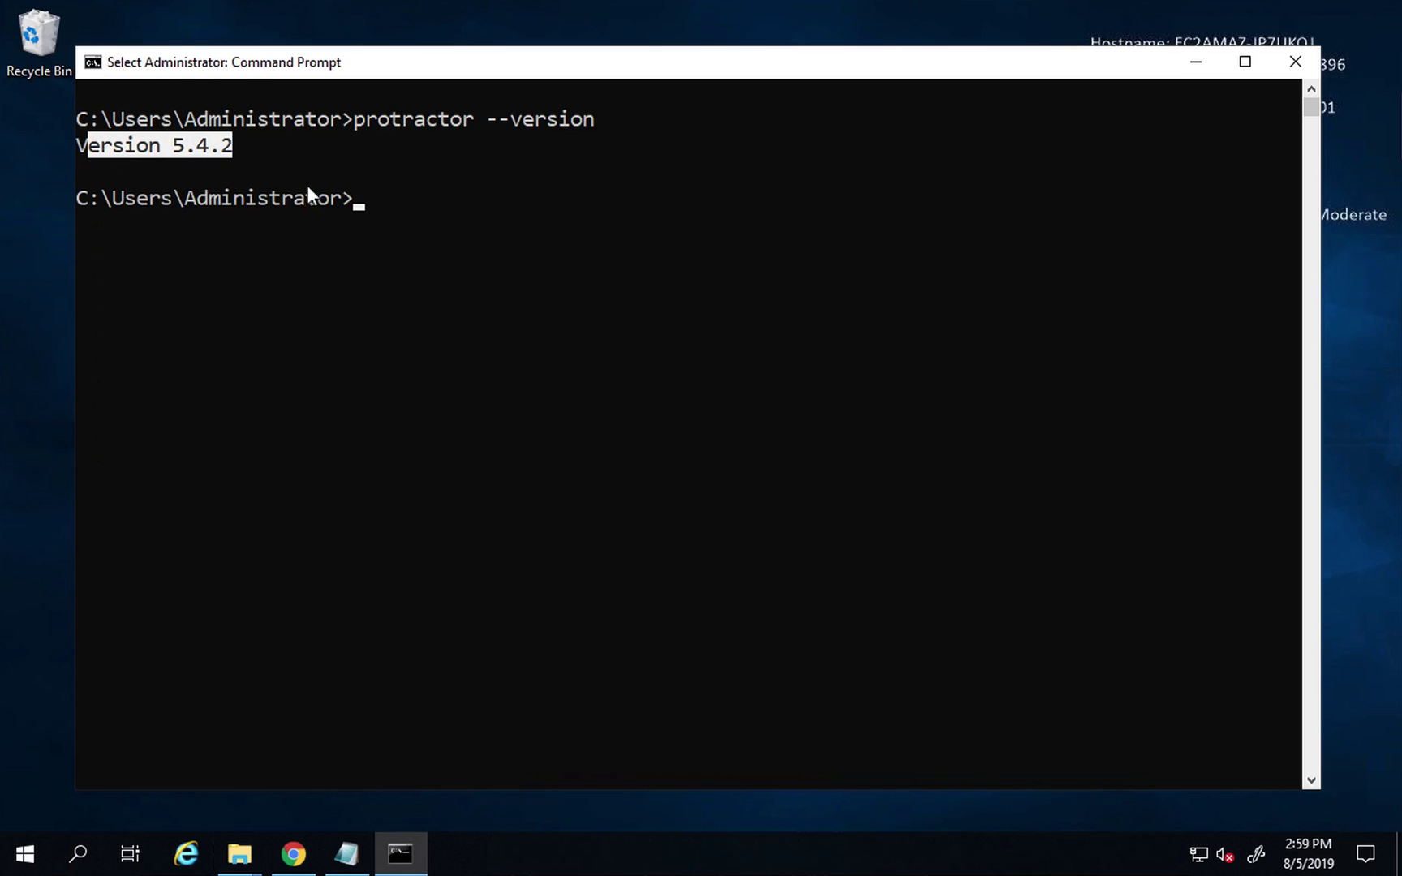
Step: Clear the text selection and look up Protractor's install location with where protractor
click(400, 206)
text(wh)
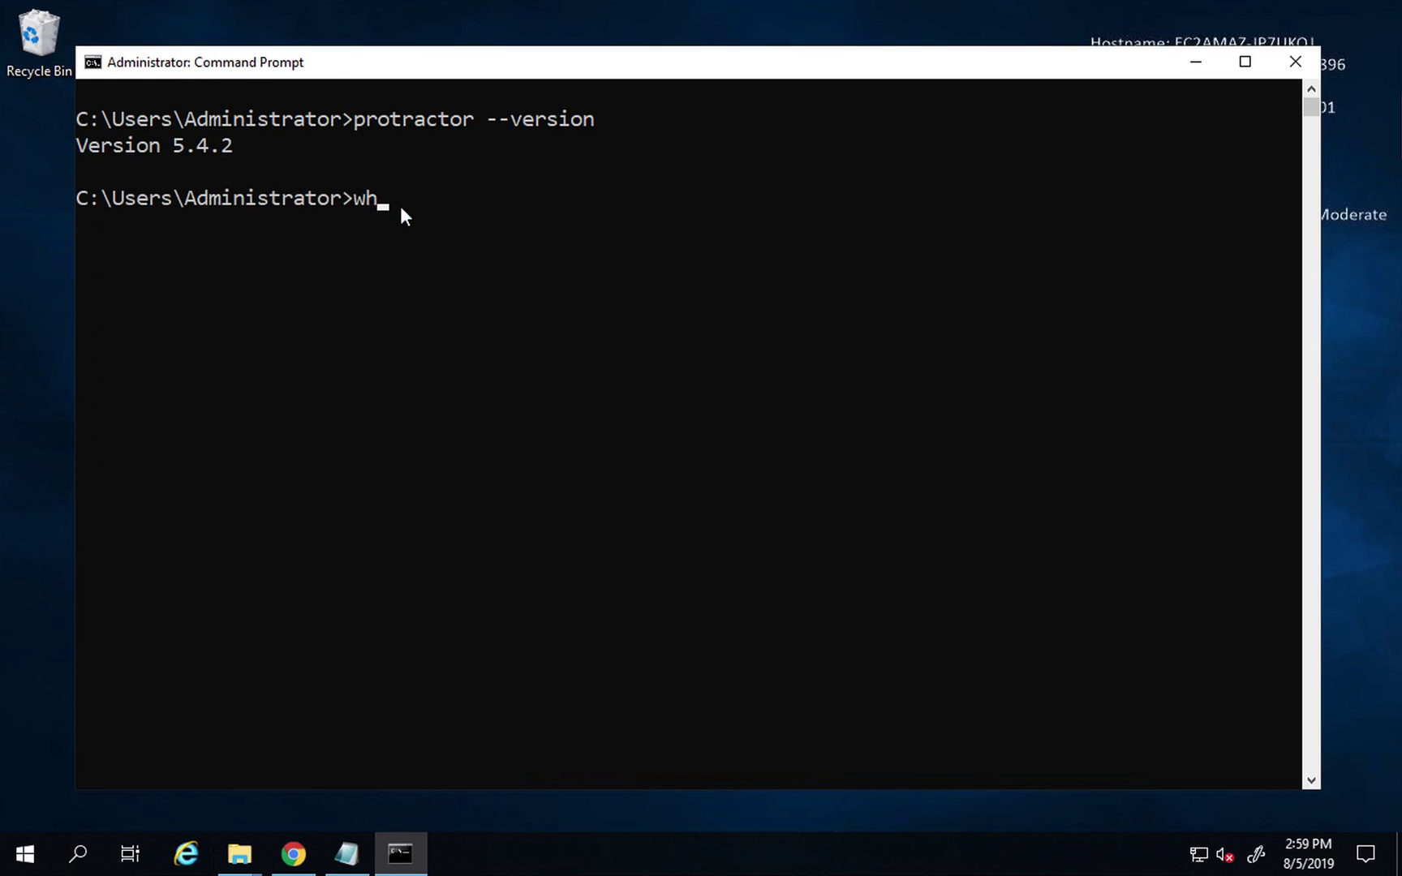
text(ere protractor)
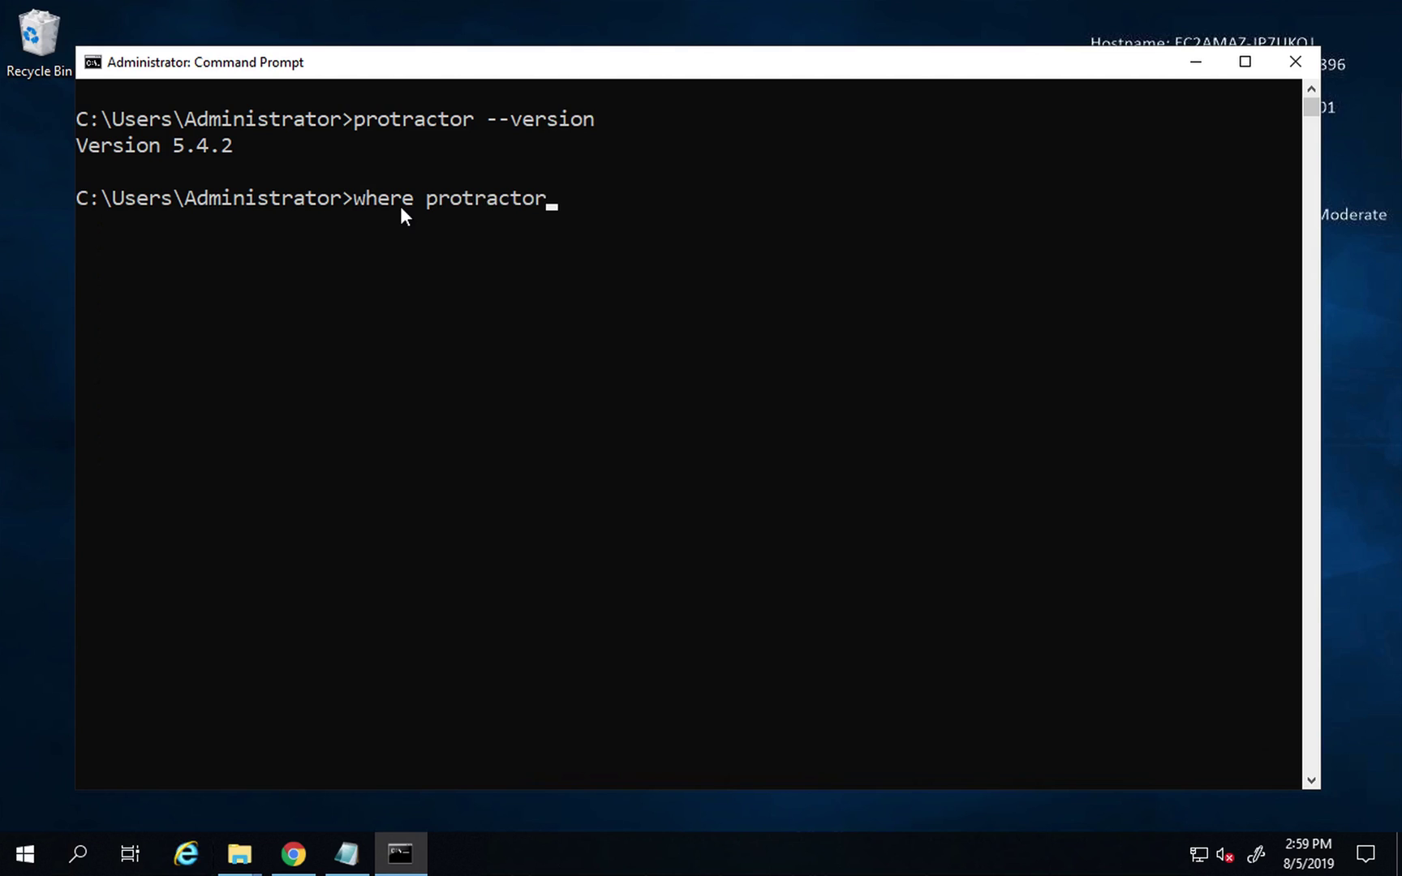
key(Return)
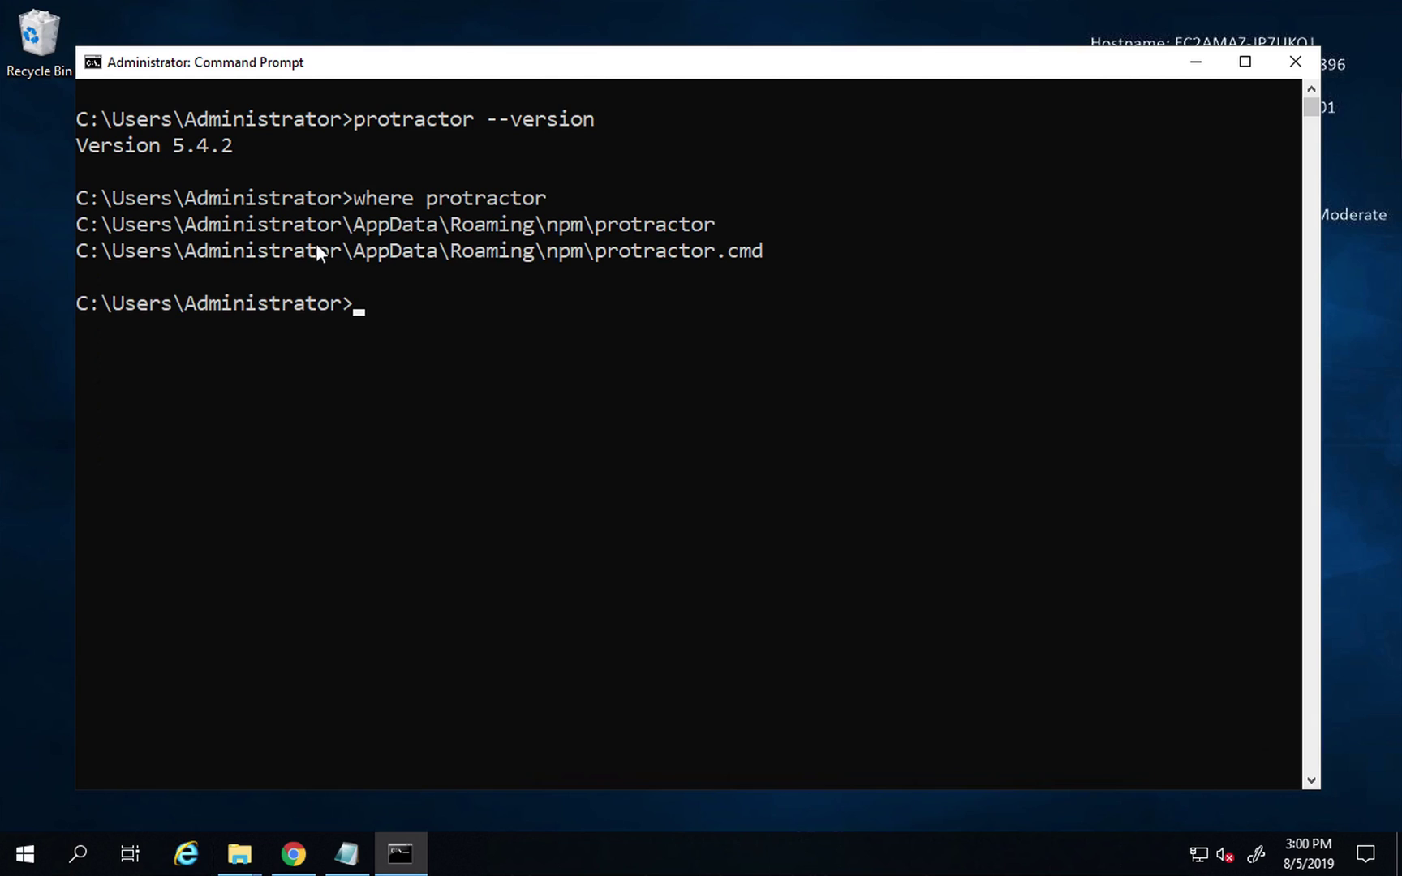
Step: Switch to File Explorer and open the C:\Users\Administrator folder
click(237, 856)
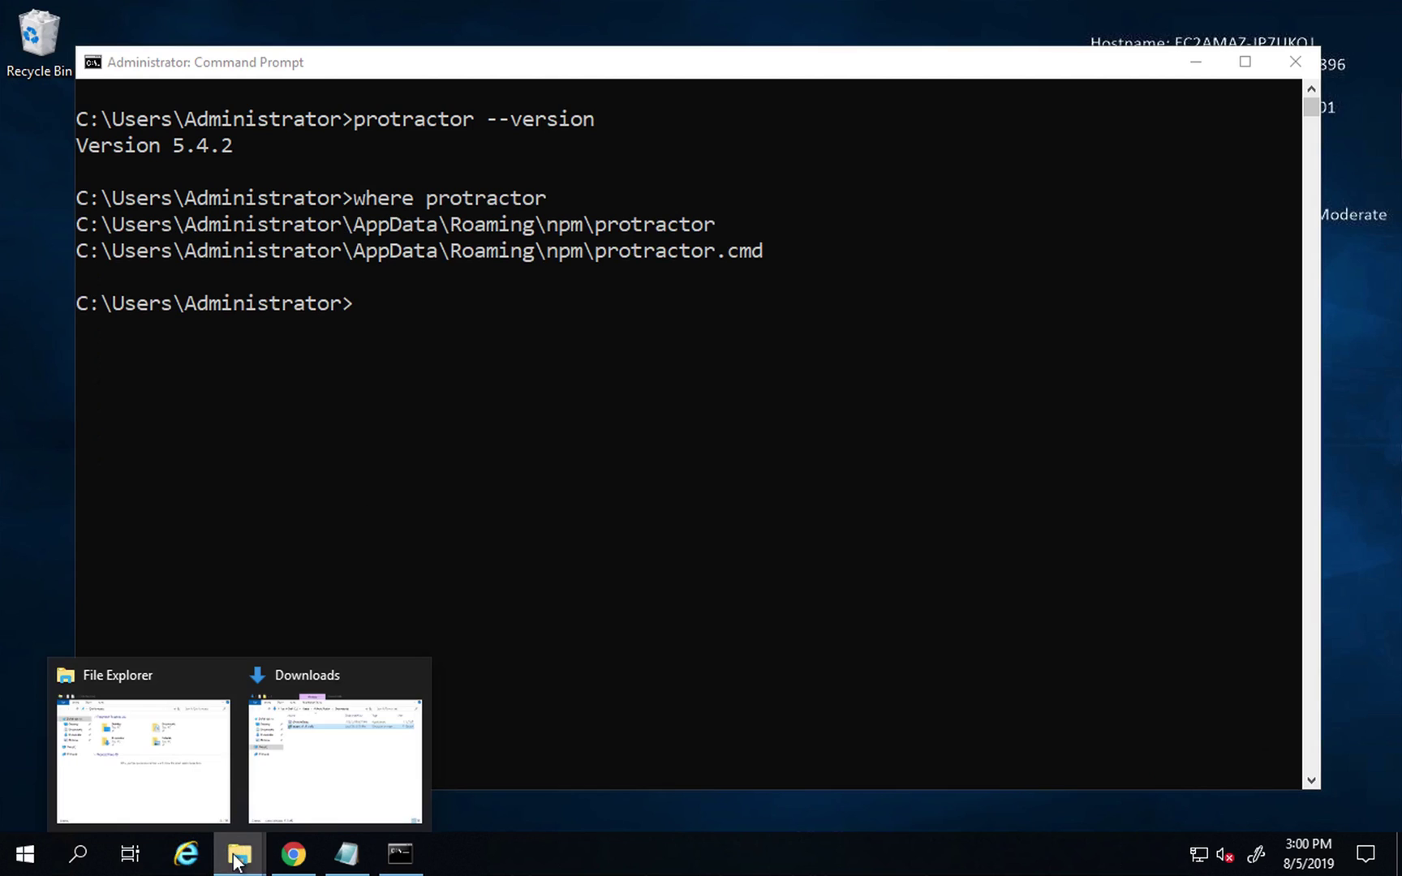
click(154, 760)
click(344, 369)
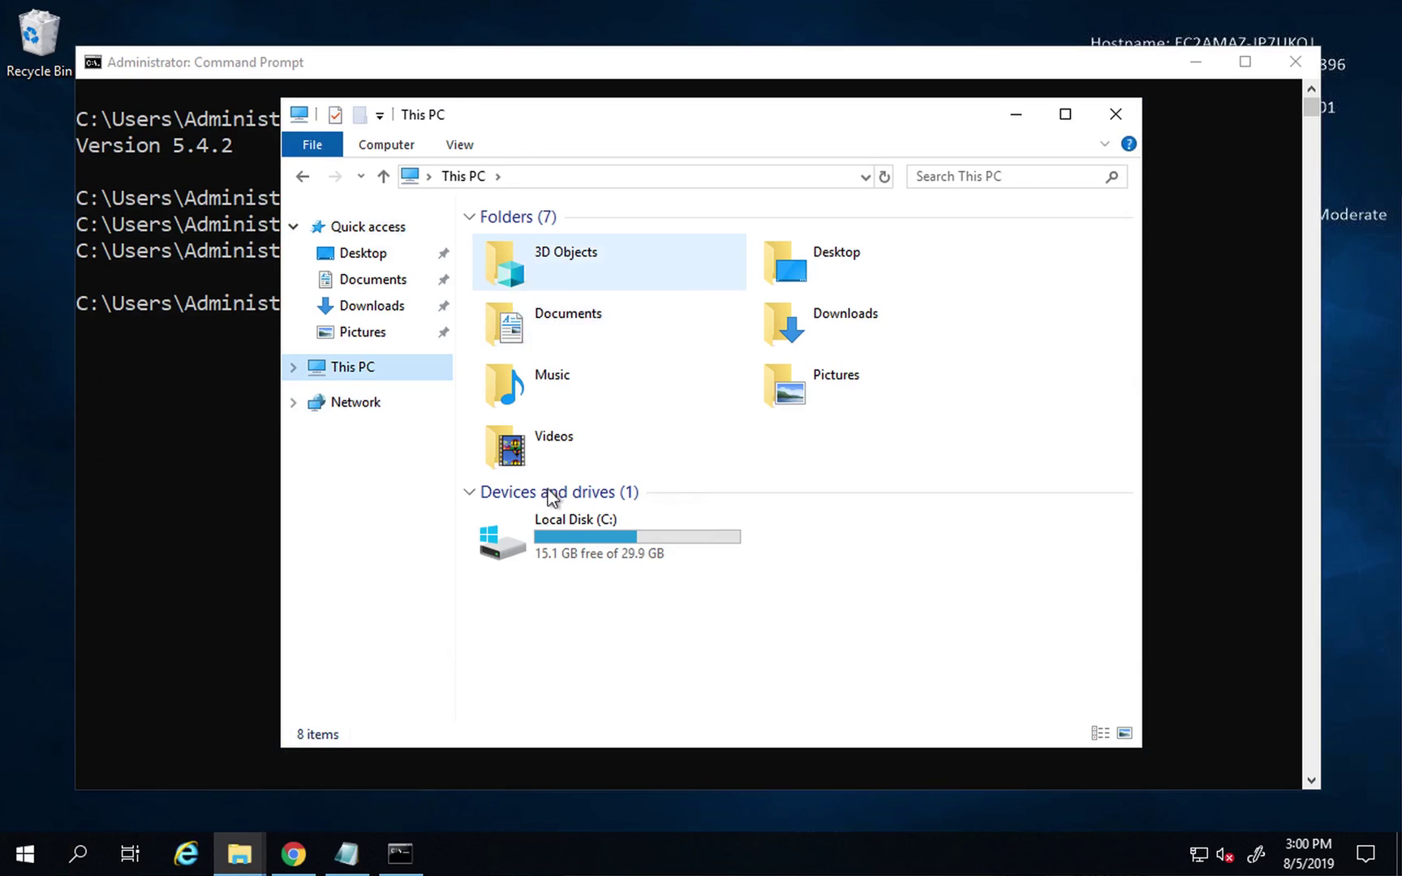
double_click(552, 527)
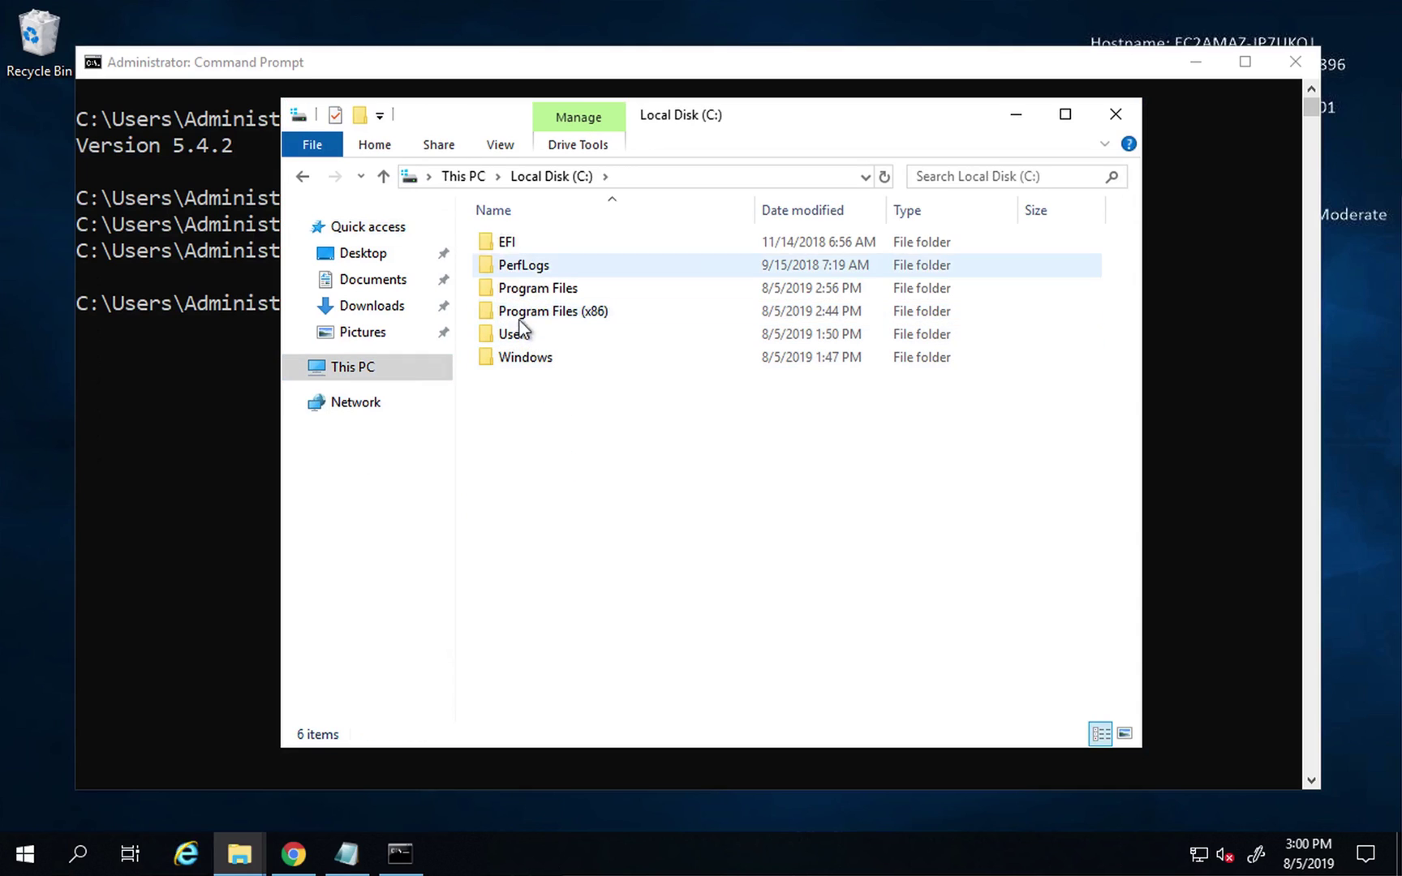
double_click(519, 335)
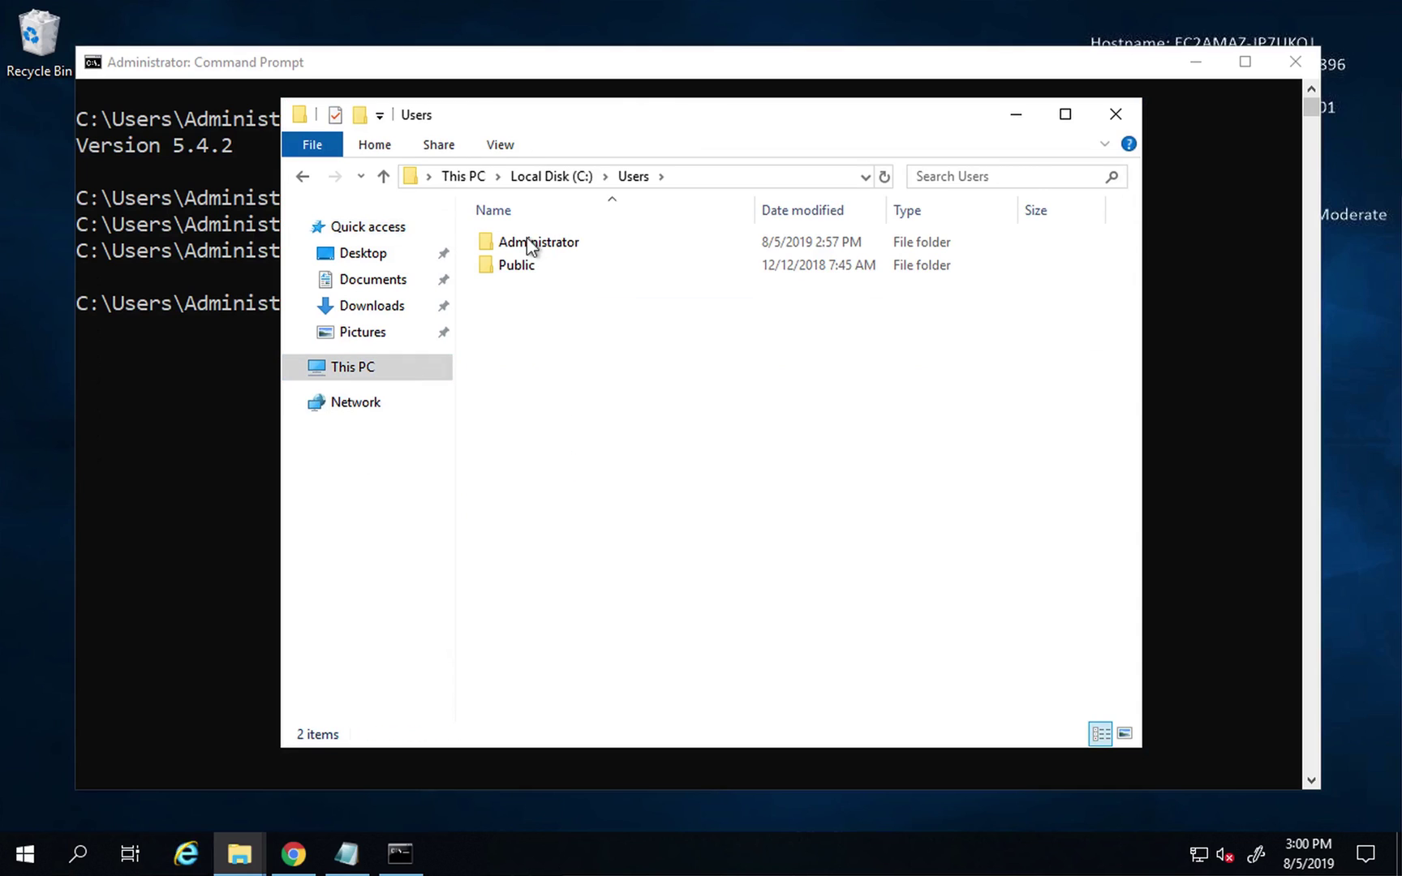
double_click(533, 243)
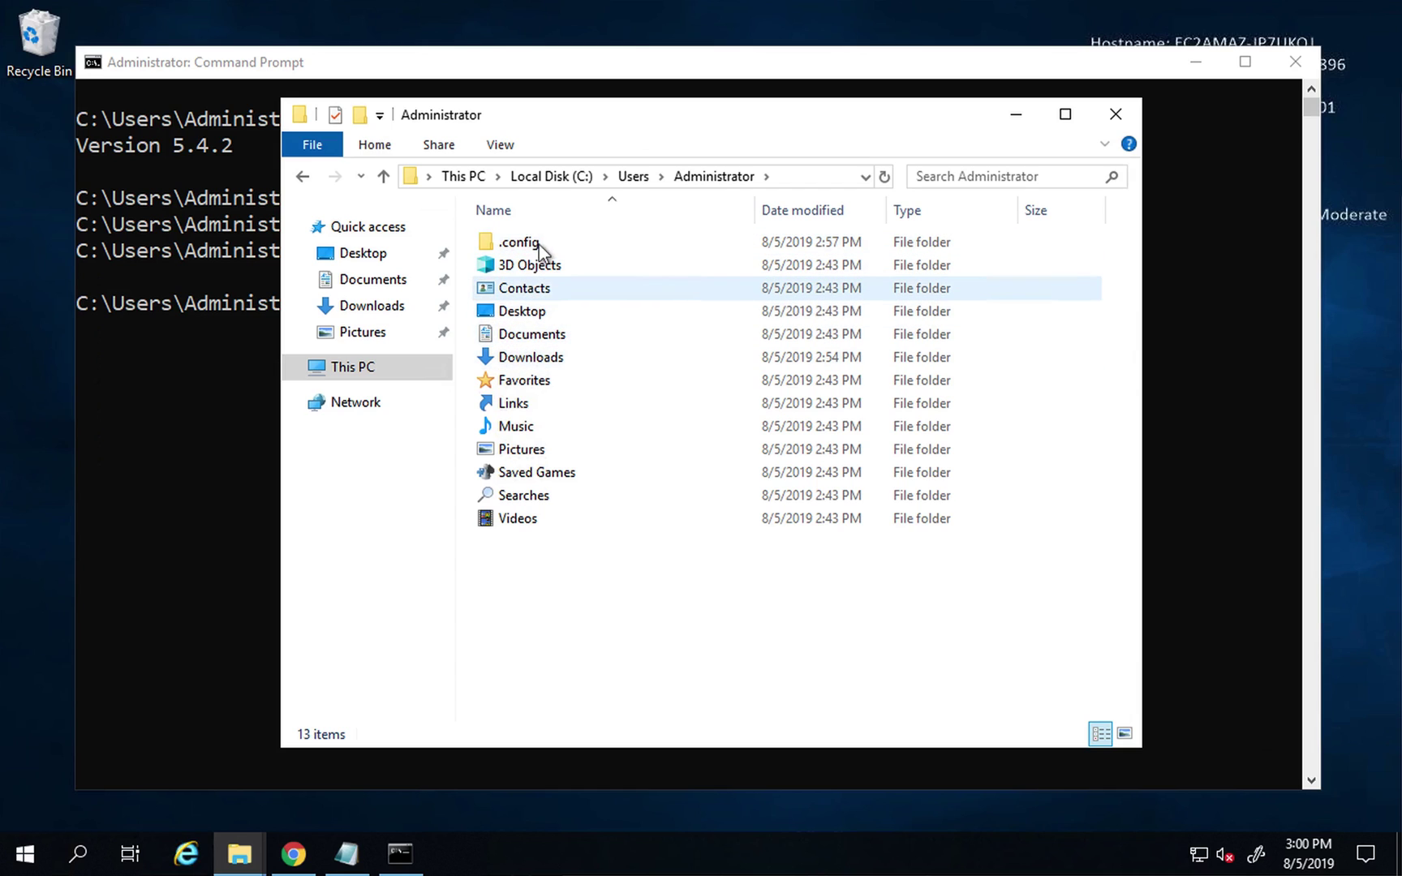
Step: Show hidden items in the Administrator folder and open AppData\Roaming\npm
click(500, 145)
click(873, 224)
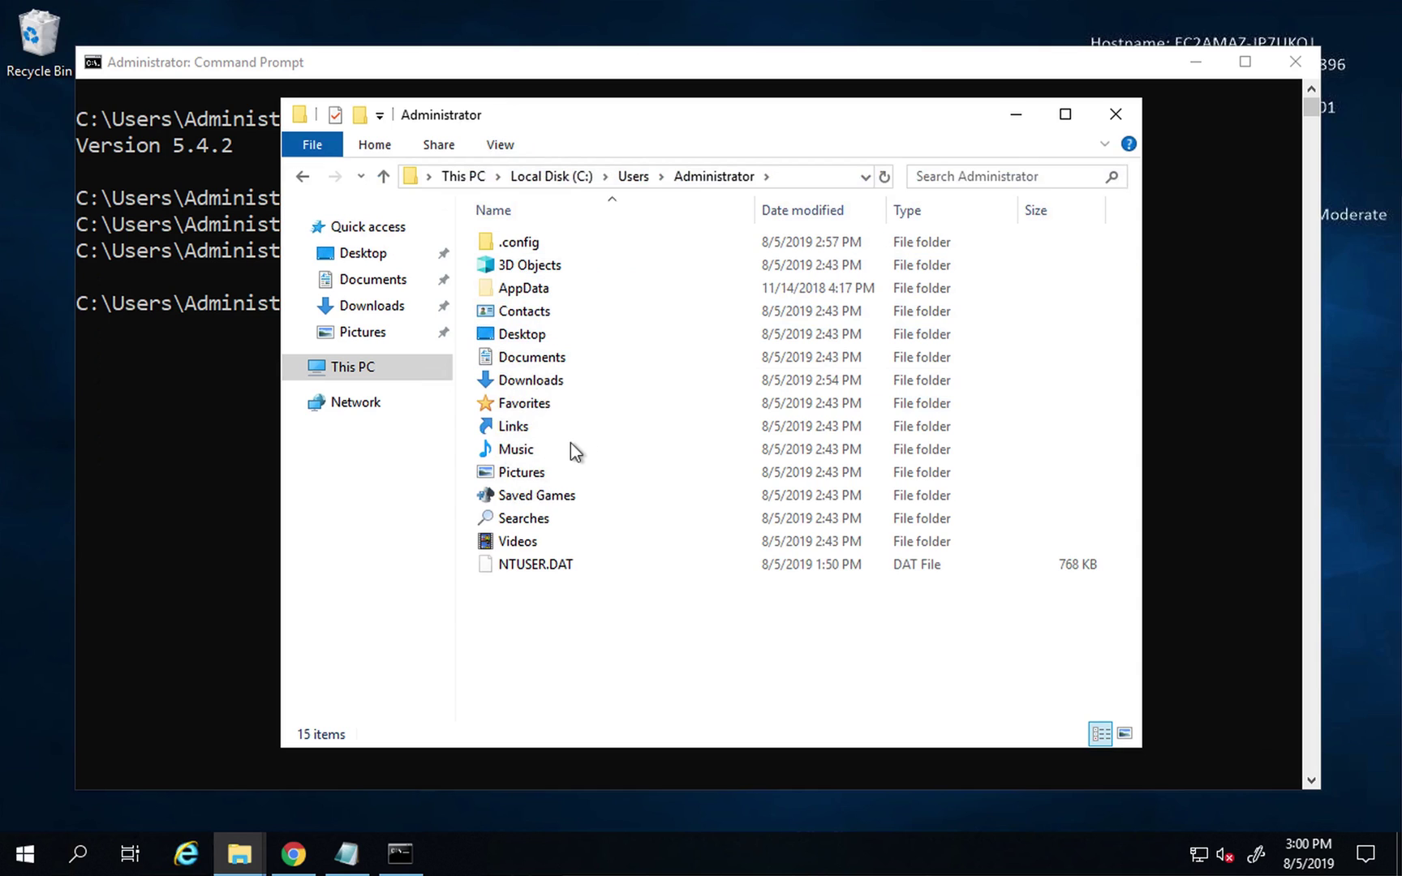
click(513, 292)
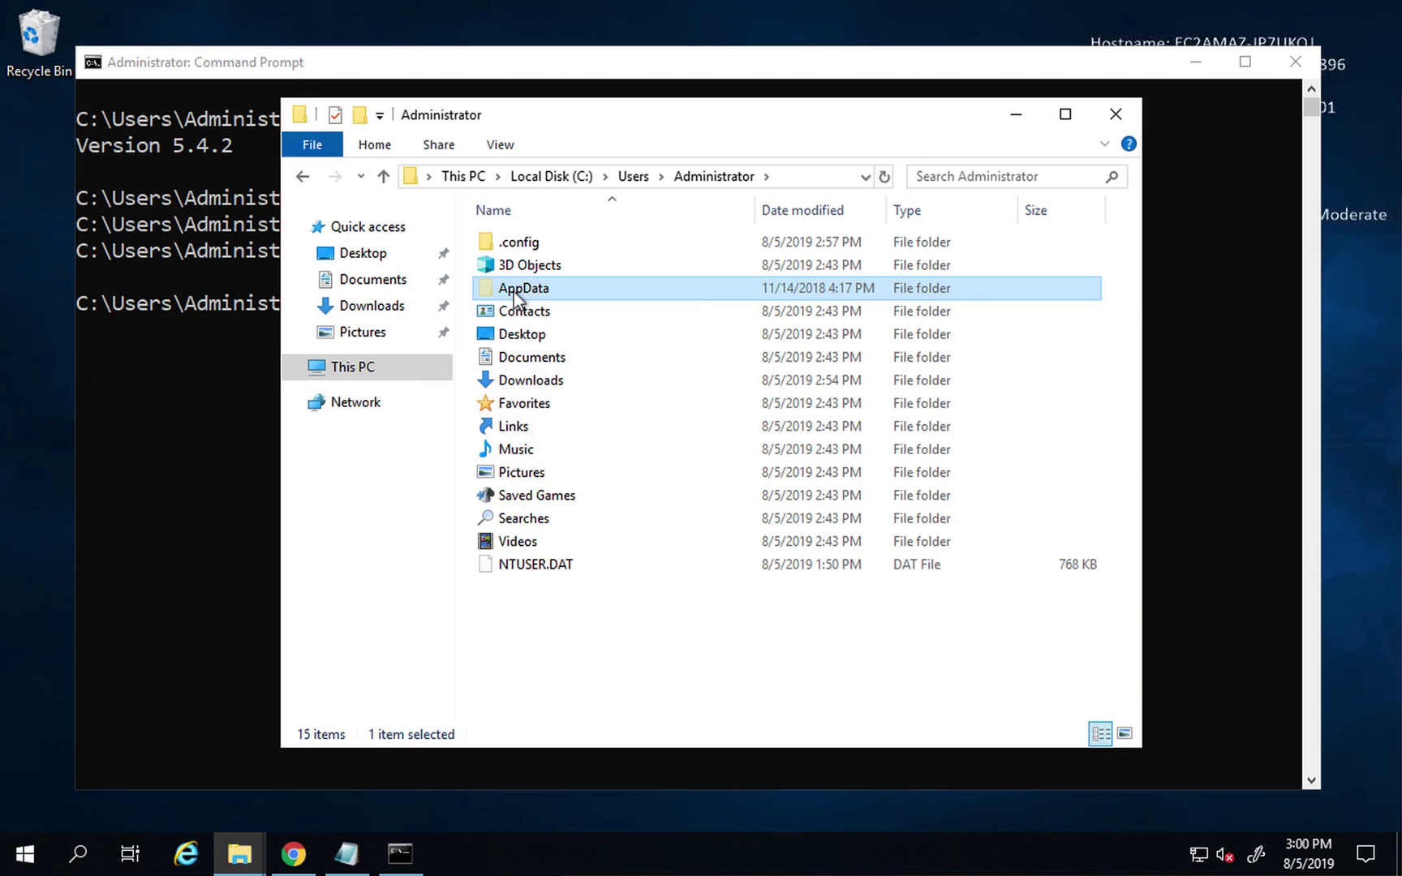
double_click(600, 342)
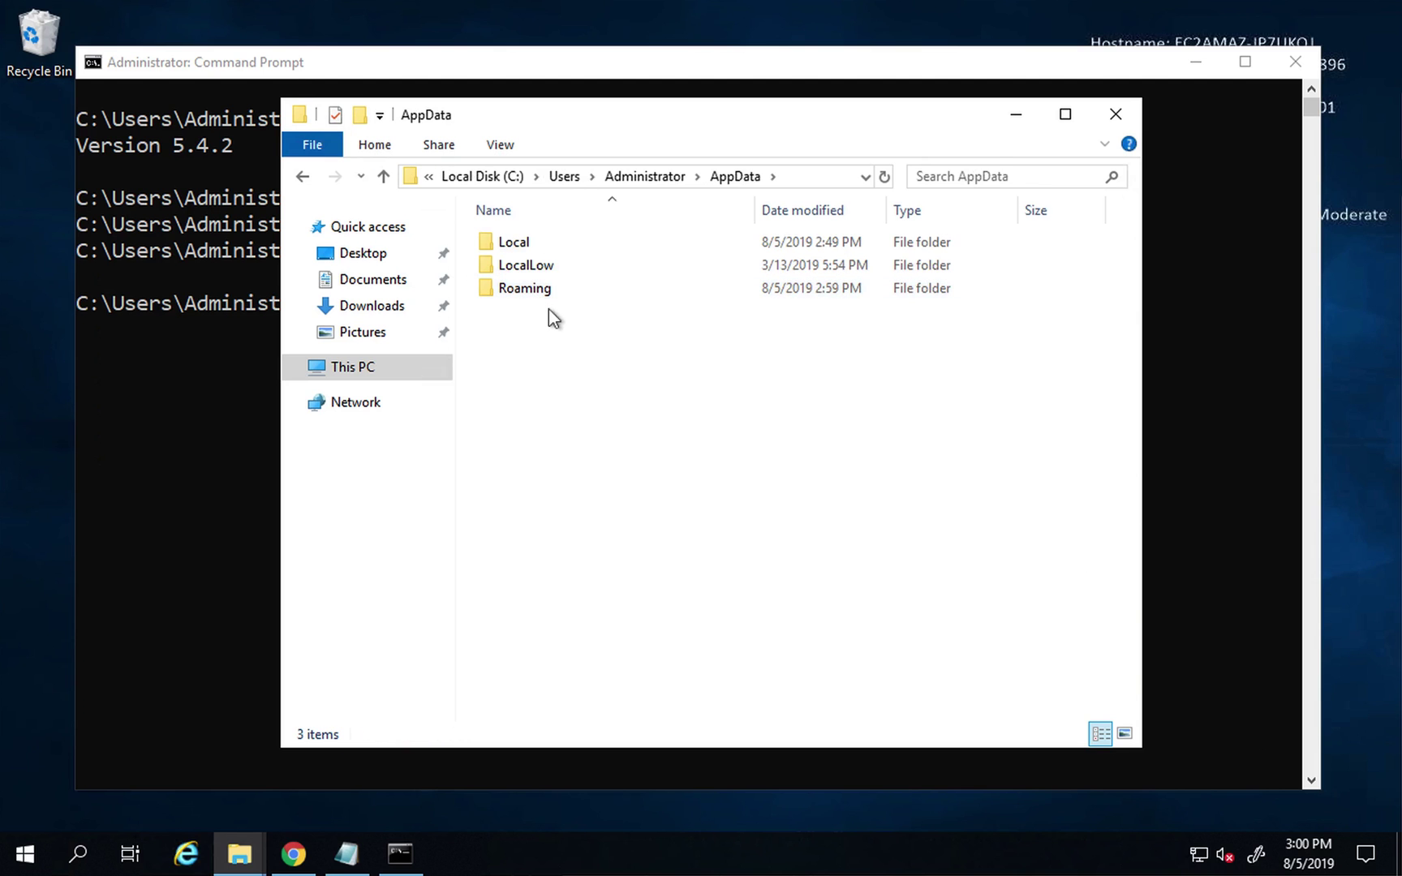
double_click(521, 290)
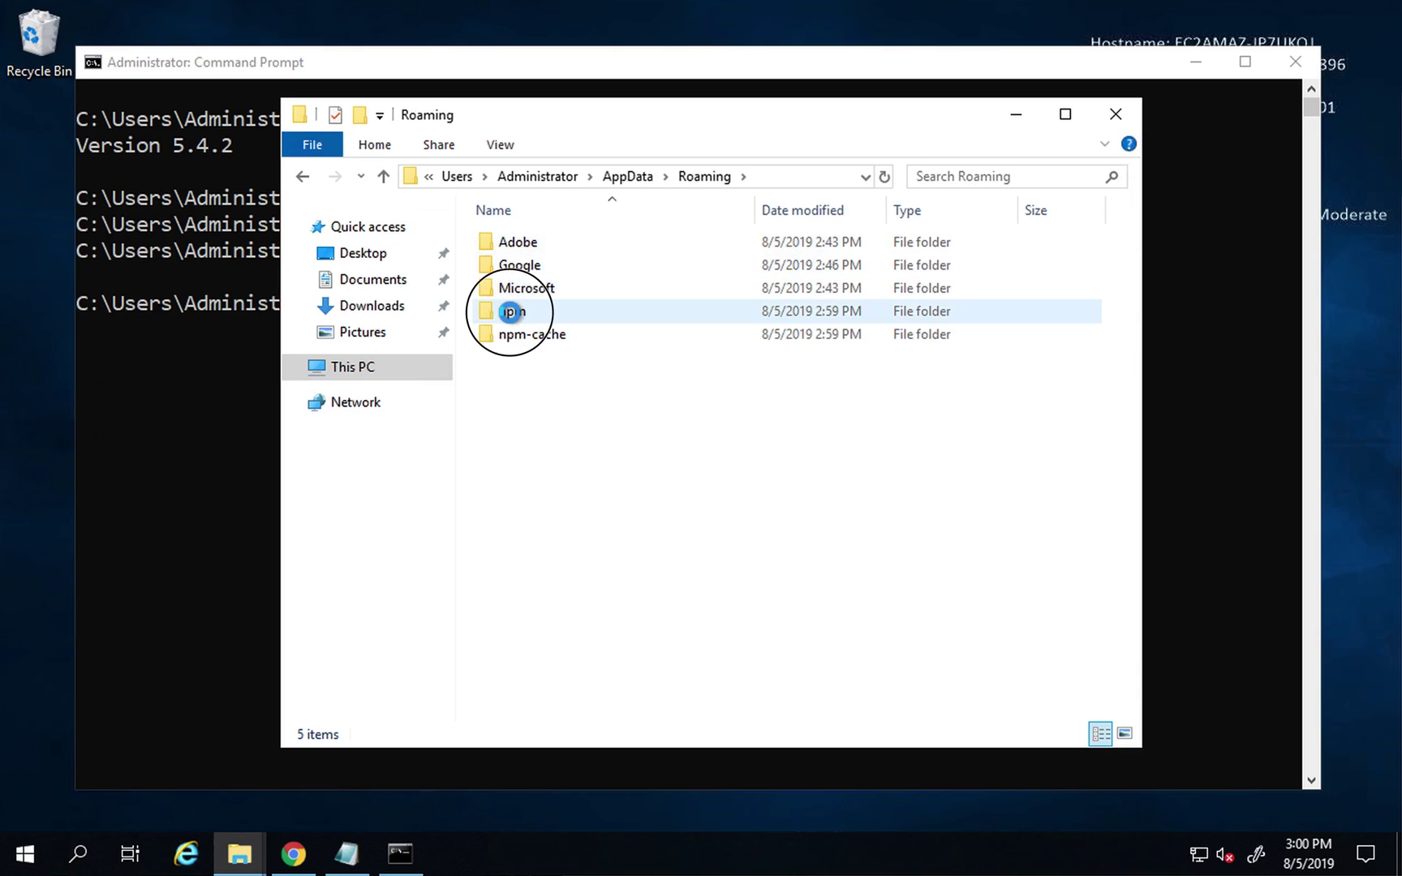
double_click(510, 313)
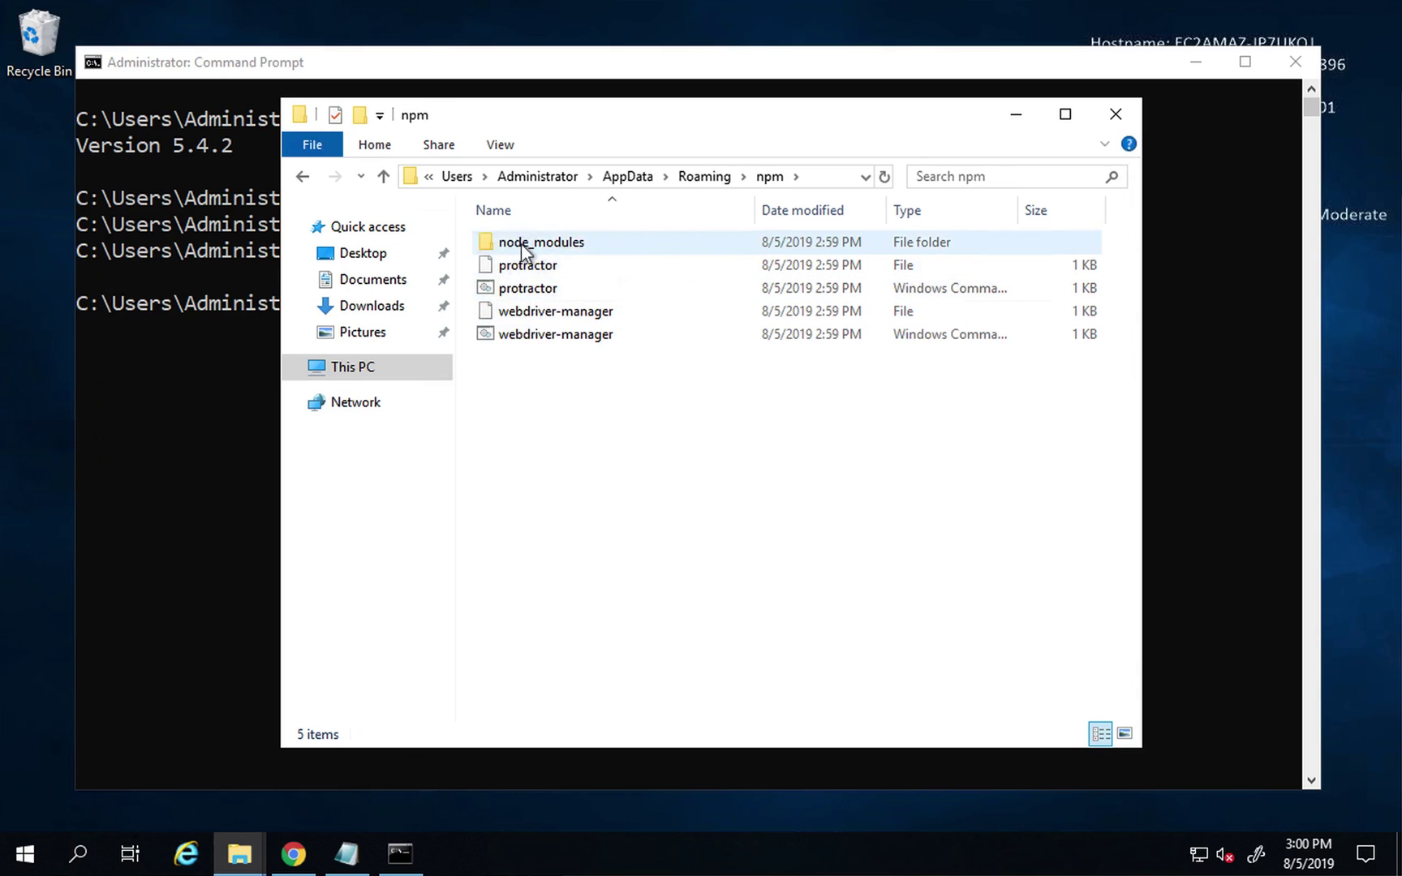
Step: Open node_modules\protractor\node_modules inside the npm folder and locate the selenium-webdriver folder
double_click(524, 244)
double_click(519, 253)
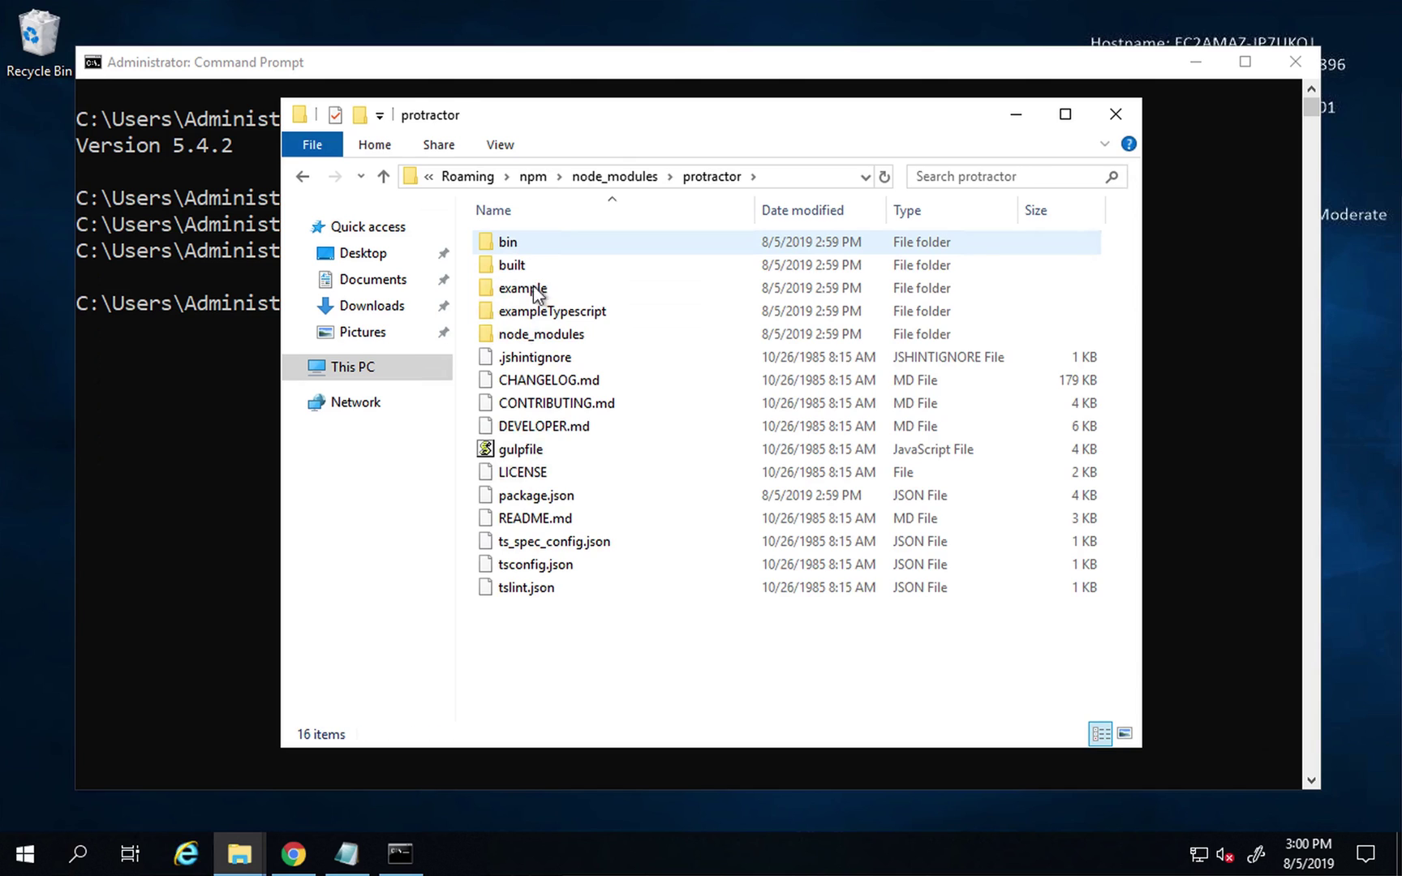
double_click(519, 336)
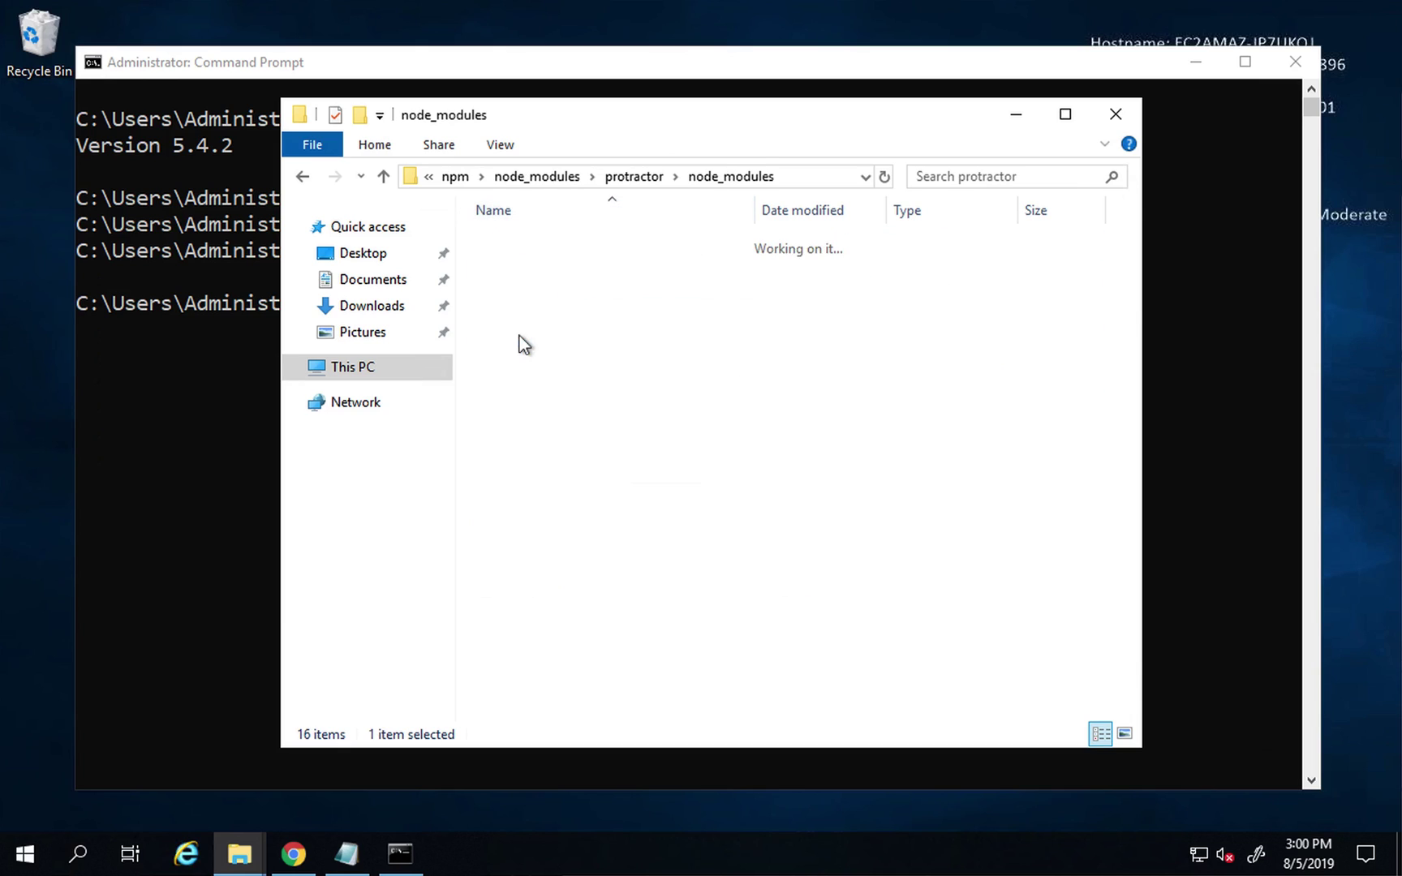
click(520, 336)
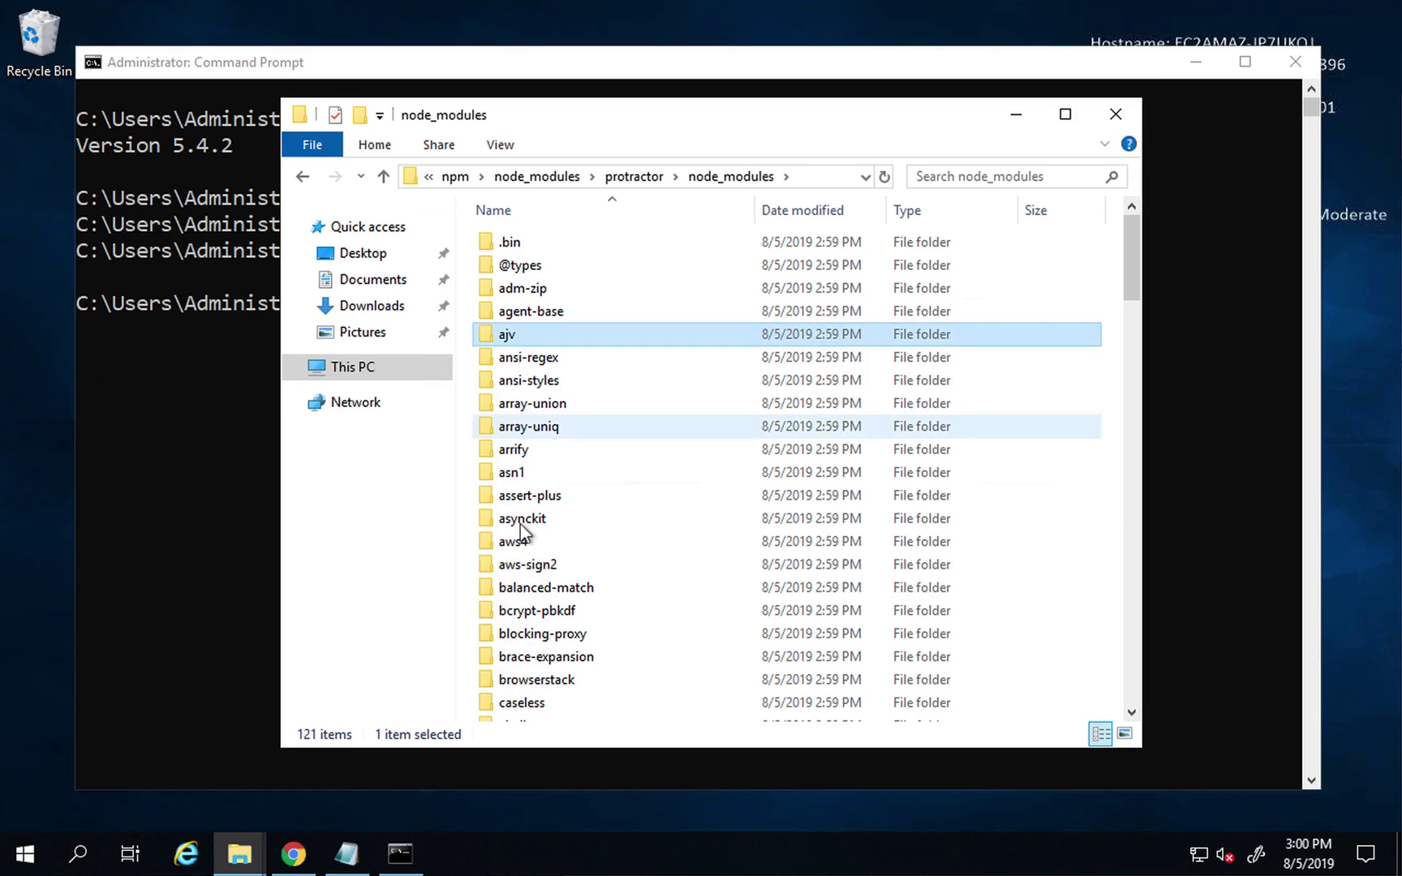
scroll(521, 525, down, 3)
scroll(520, 525, down, 8)
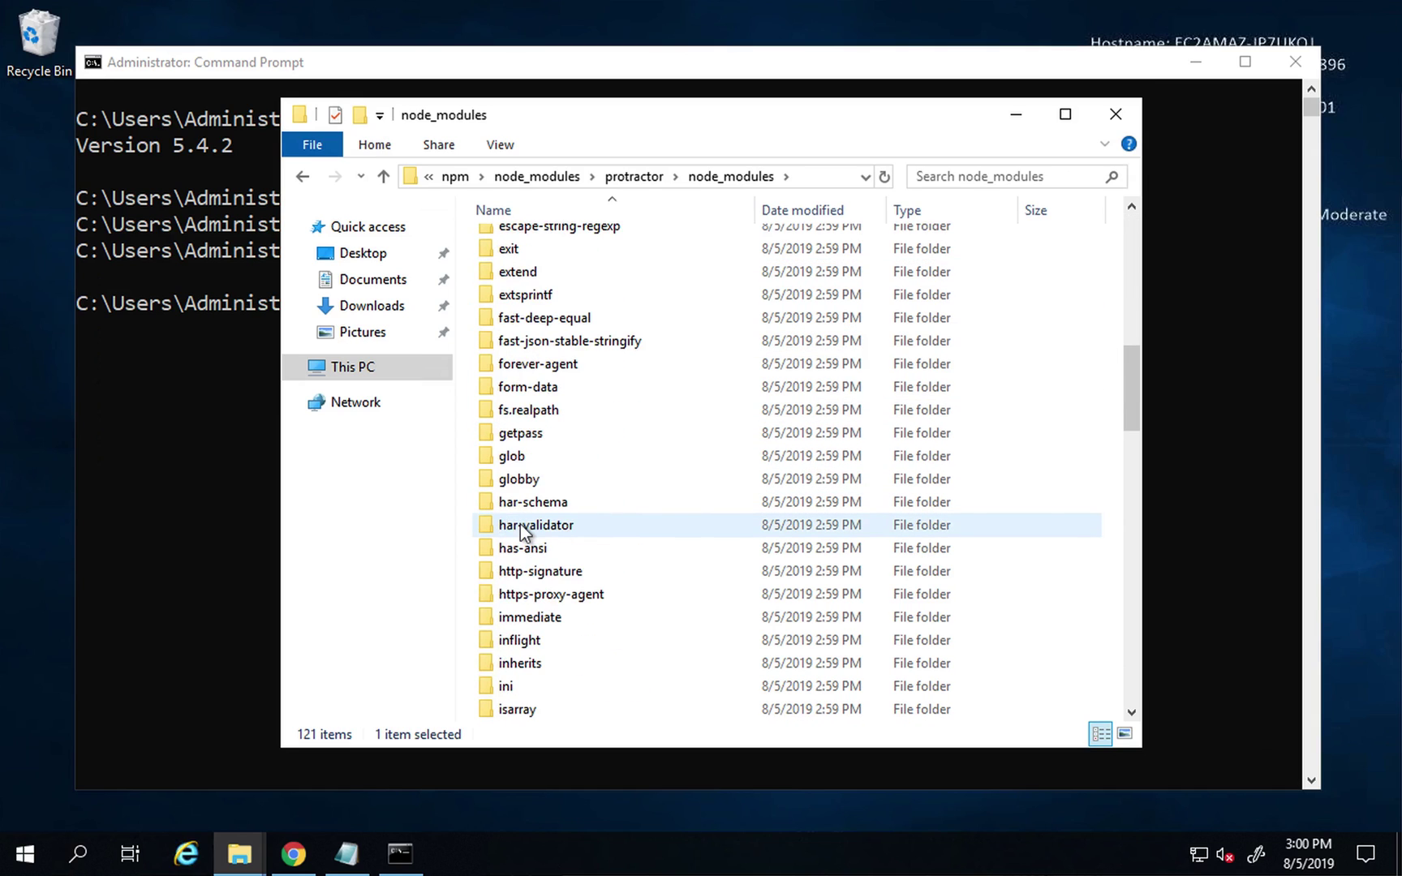
text(sel)
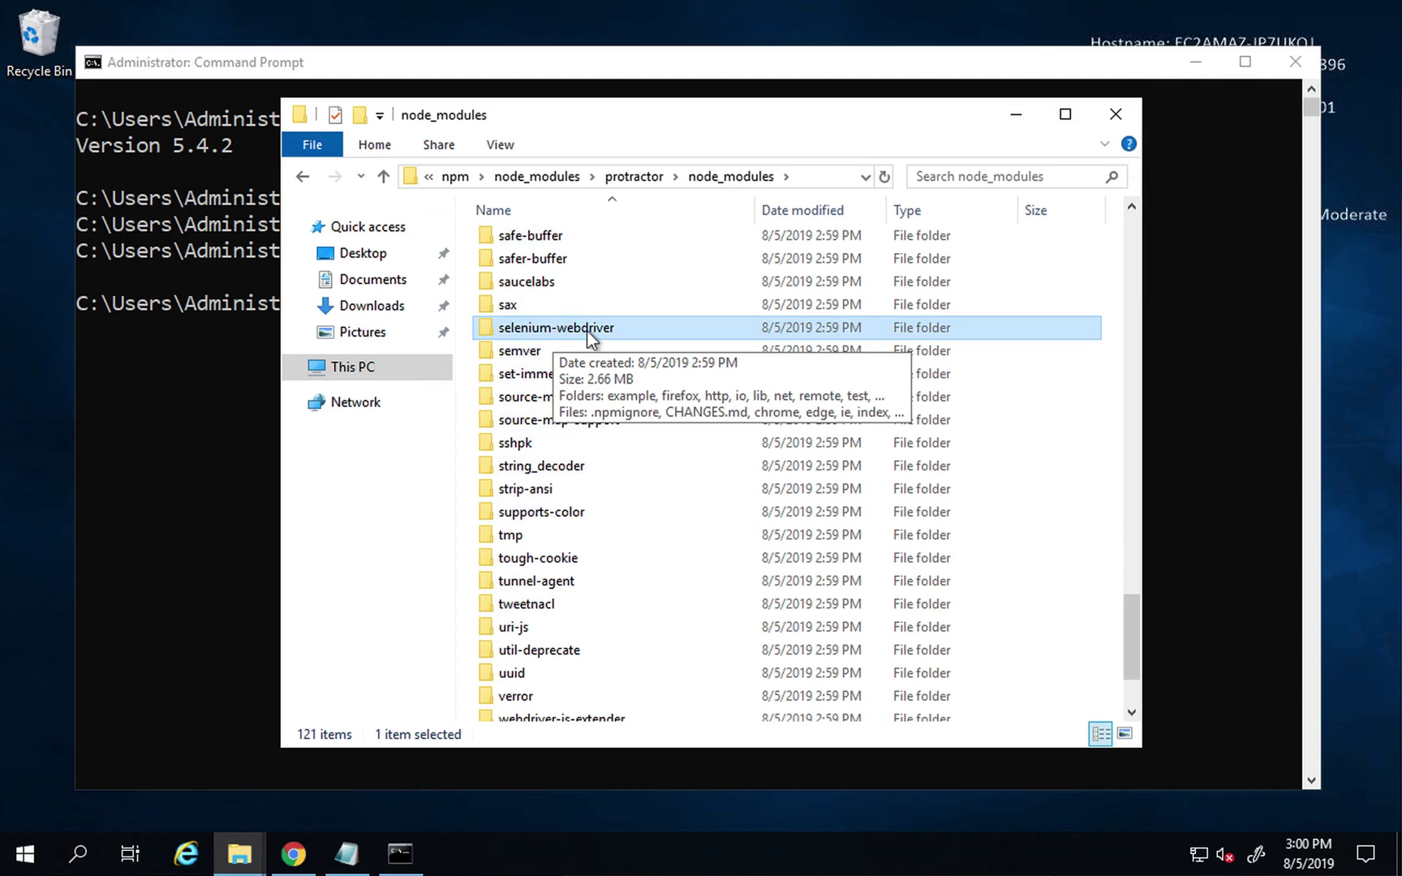
Step: Minimize File Explorer, switch to Notepad, and add the indented command "protractor --version" below the npm install line
click(1014, 118)
click(354, 866)
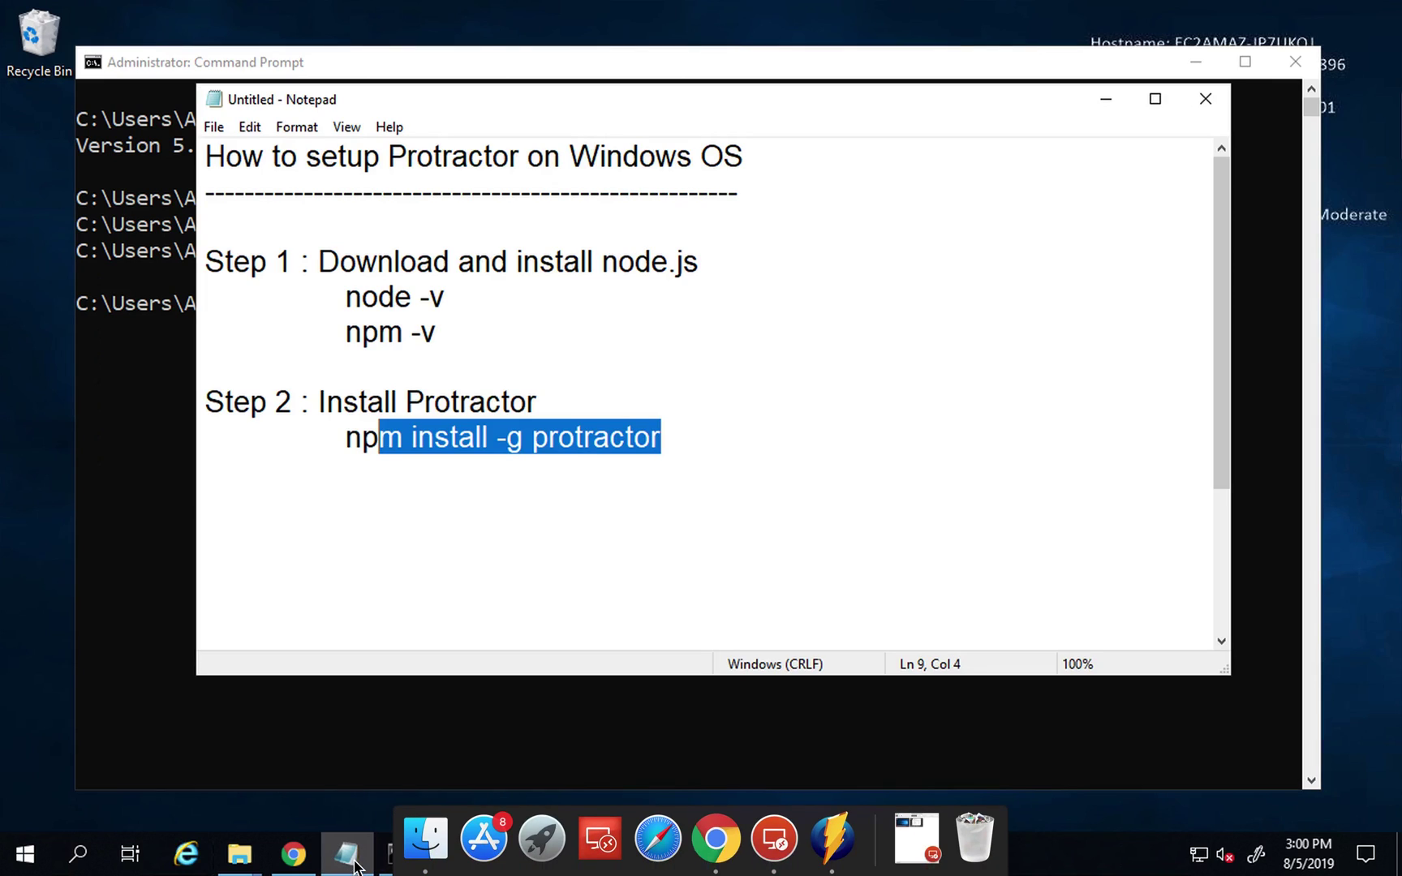
click(490, 484)
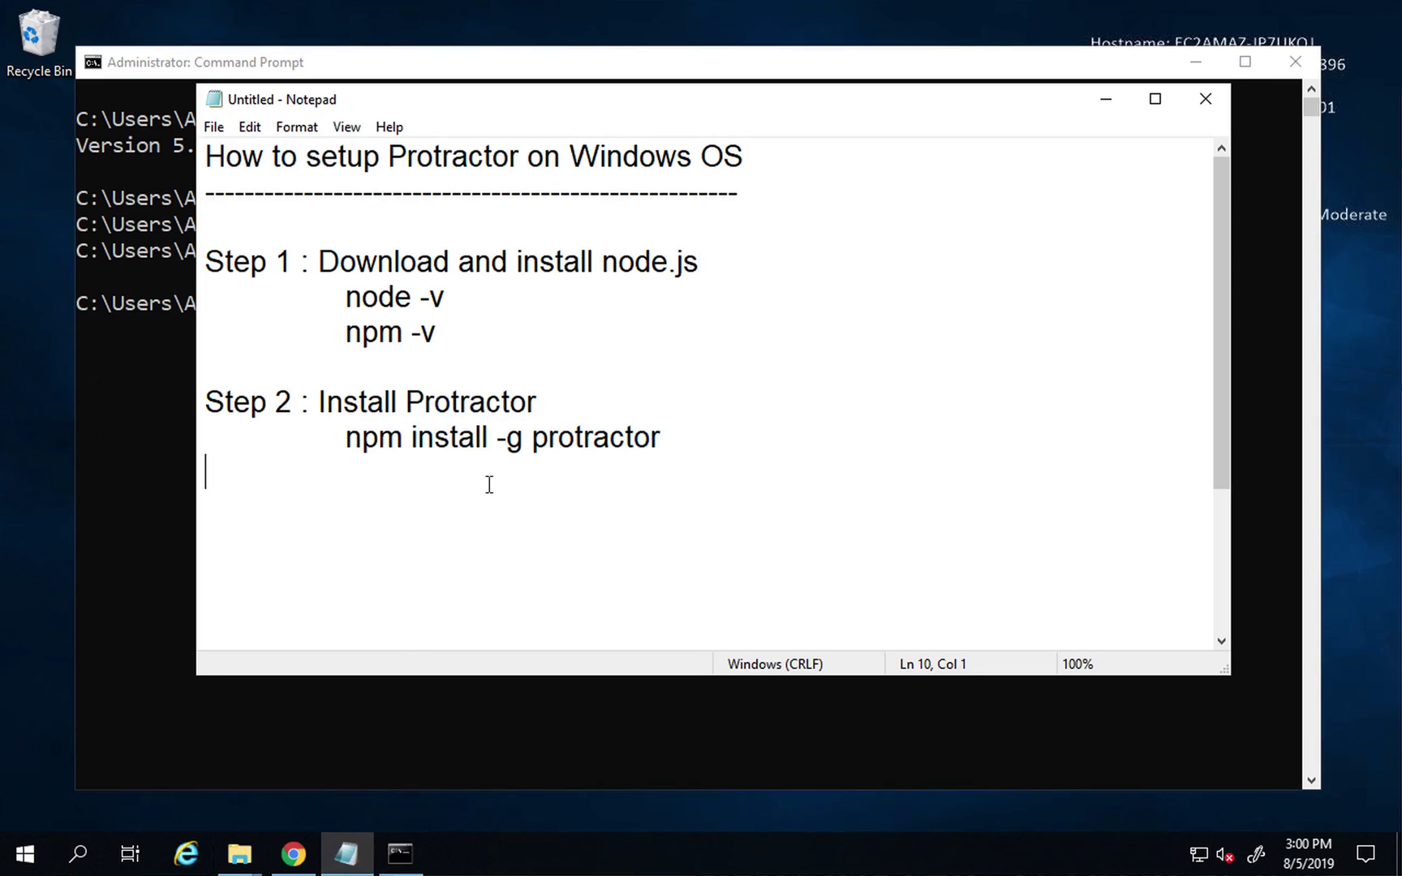
key(Left)
key(Return)
key(Tab)
key(Tab)
key(BackSpace)
text(protractor)
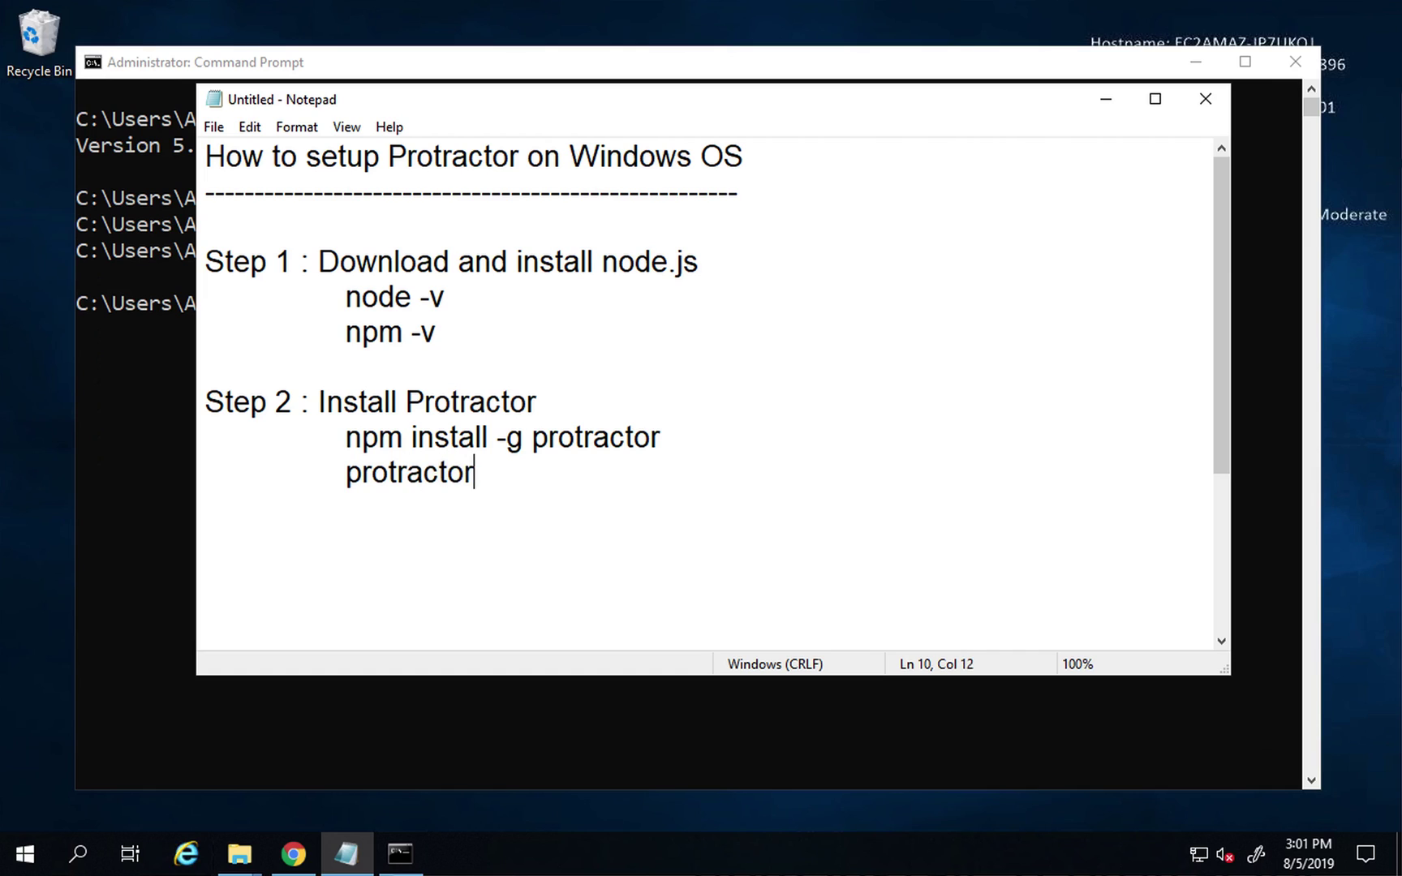
text( --version)
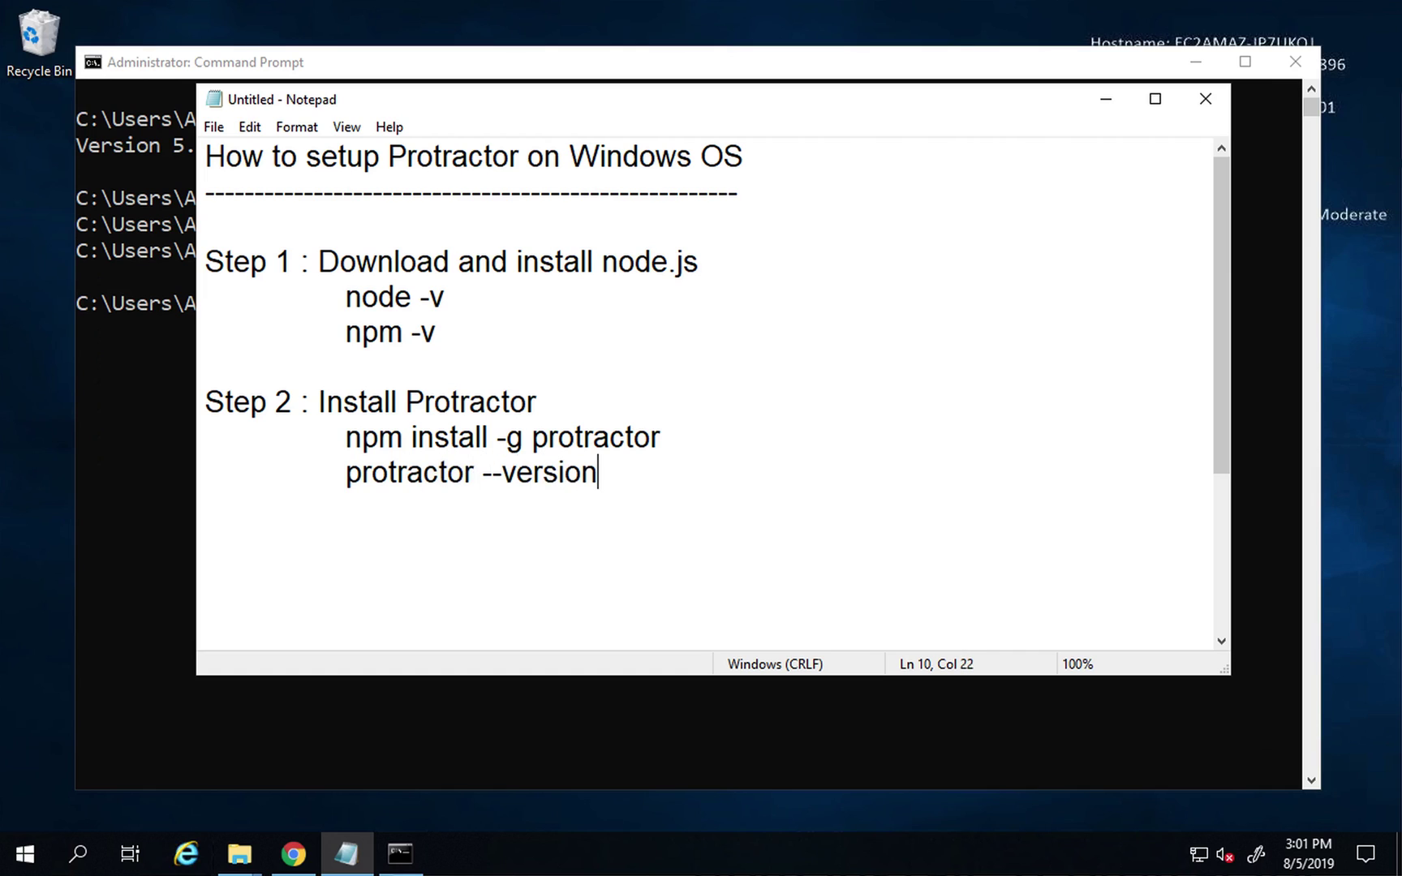
Step: Copy the Node.js download page address from Chrome and paste it on a new indented line below Notepad's Step 1 heading
click(293, 854)
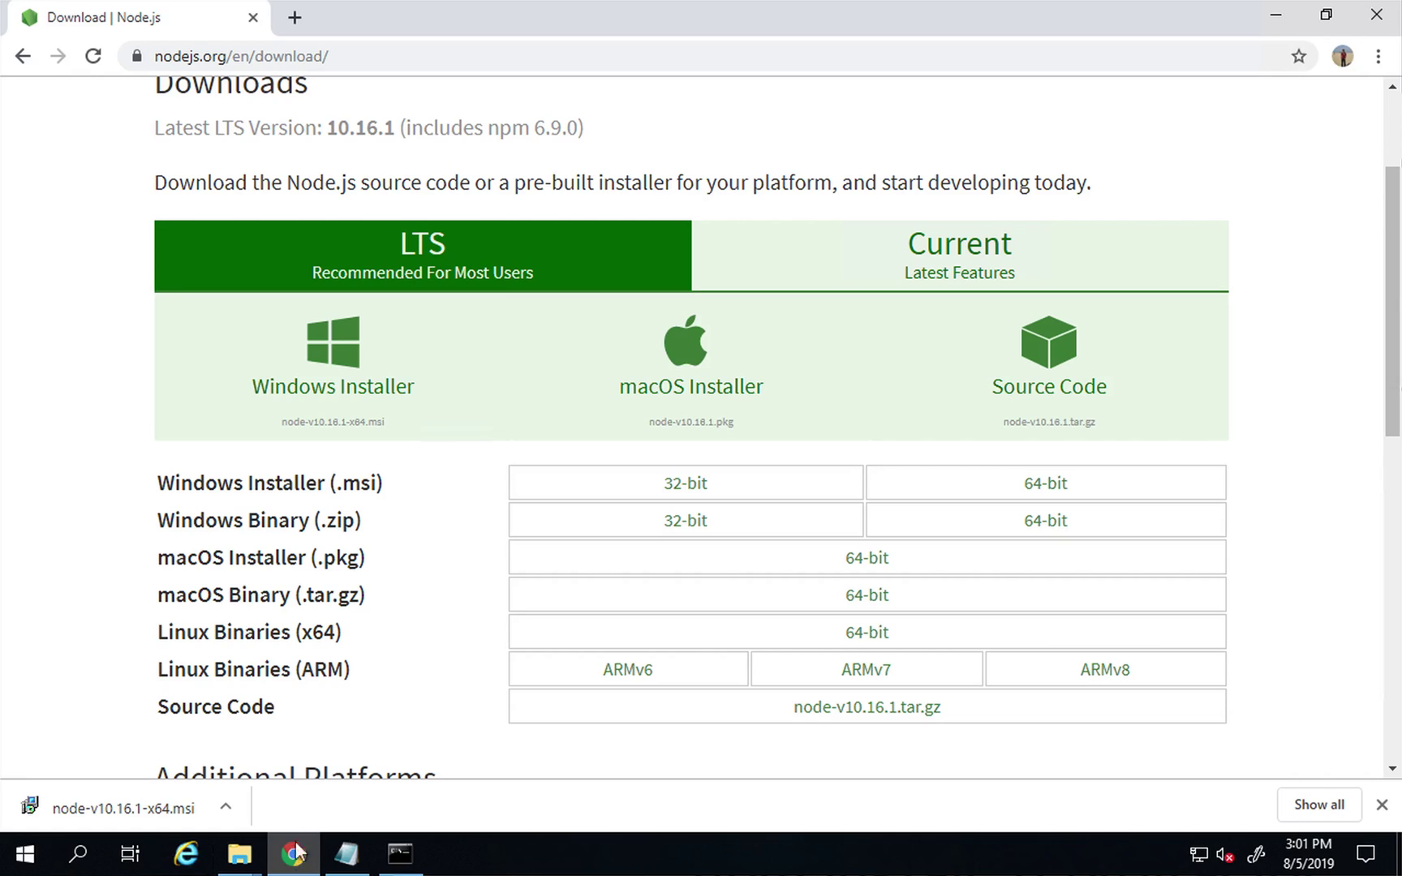
click(337, 54)
key(ctrl+c)
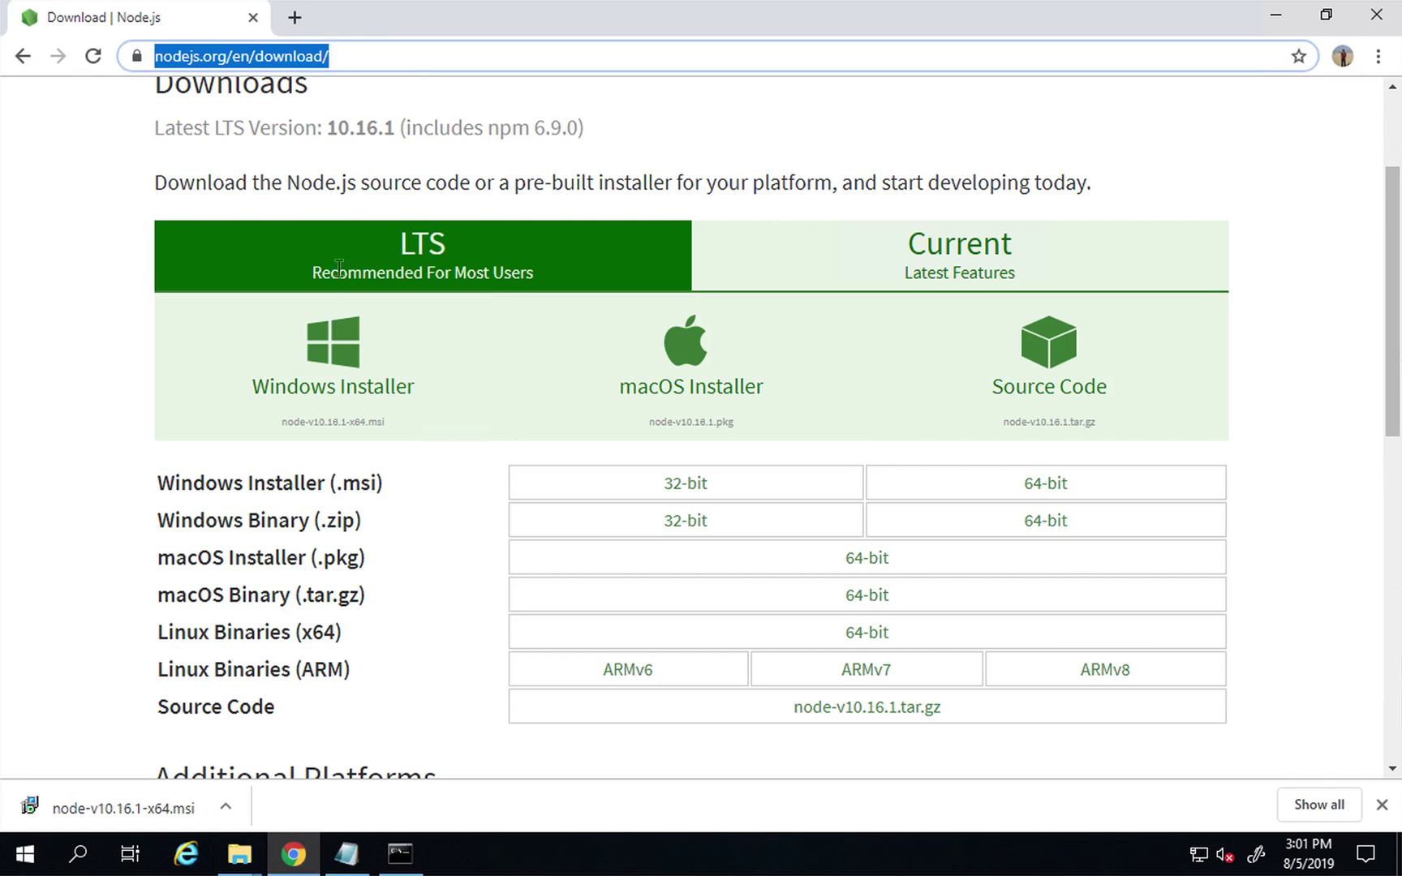
click(1275, 15)
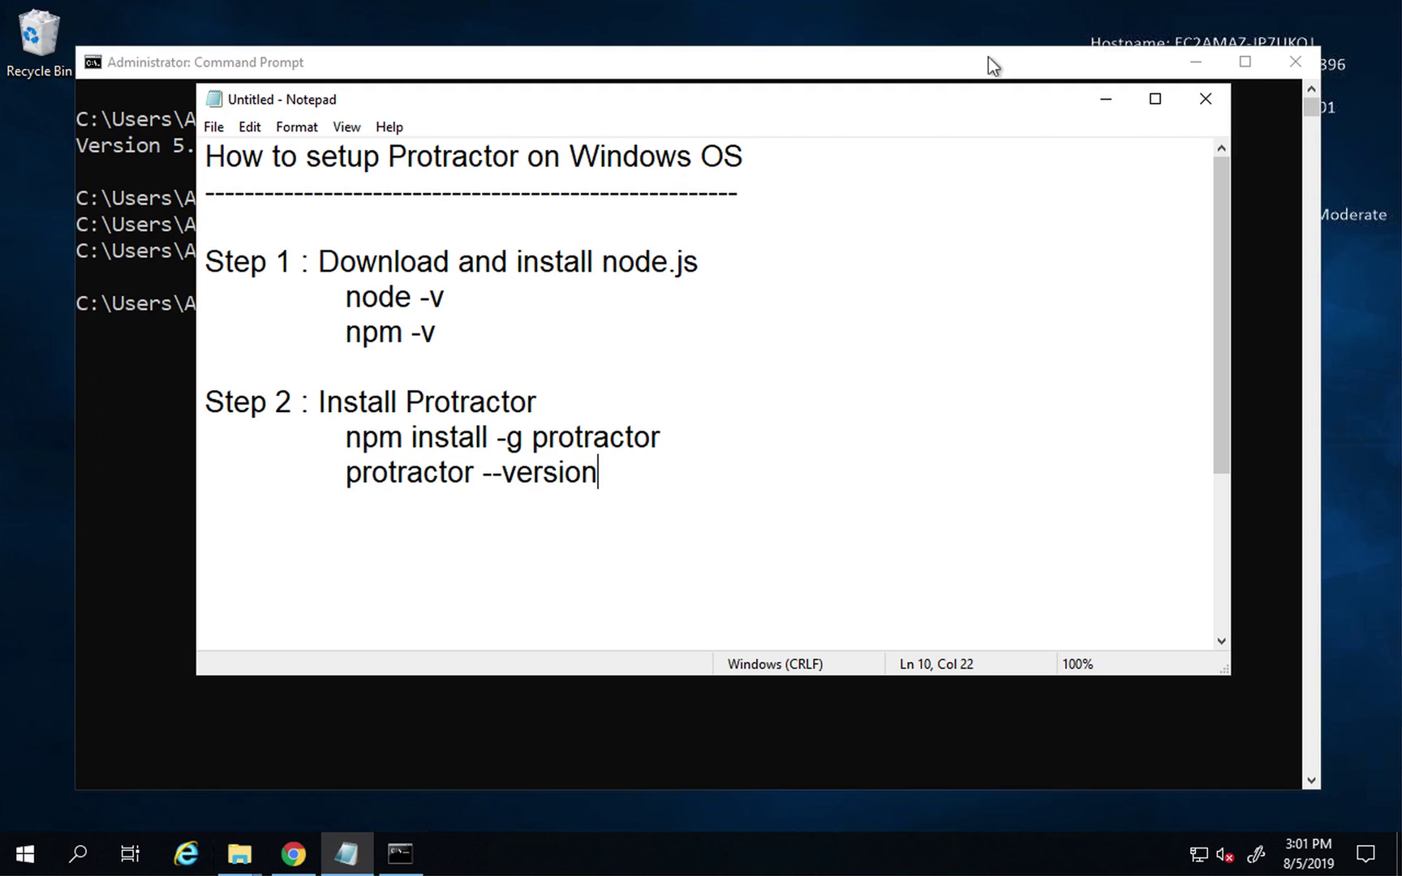
click(733, 256)
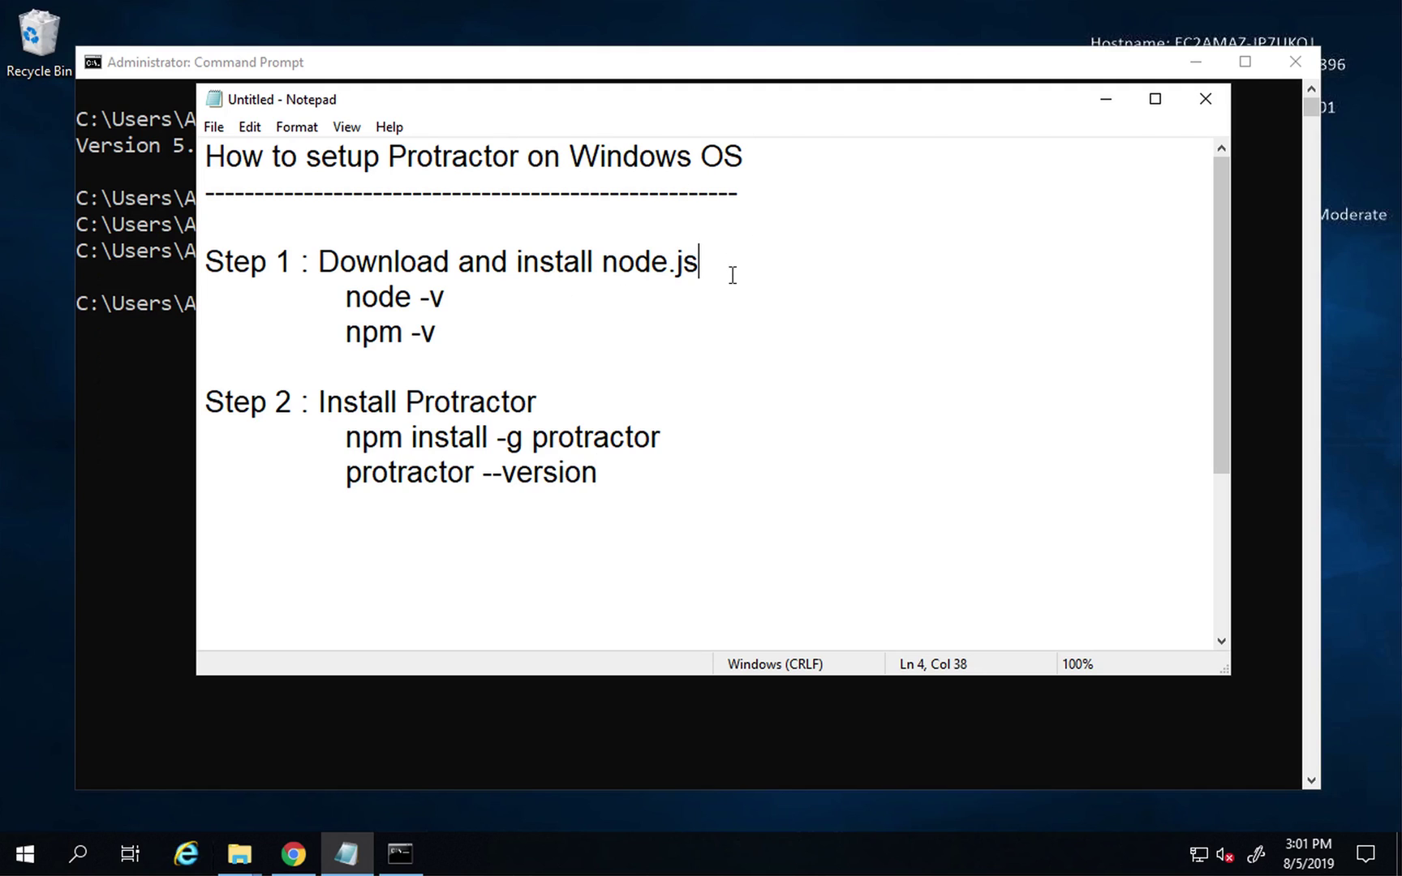
key(Return)
key(Tab)
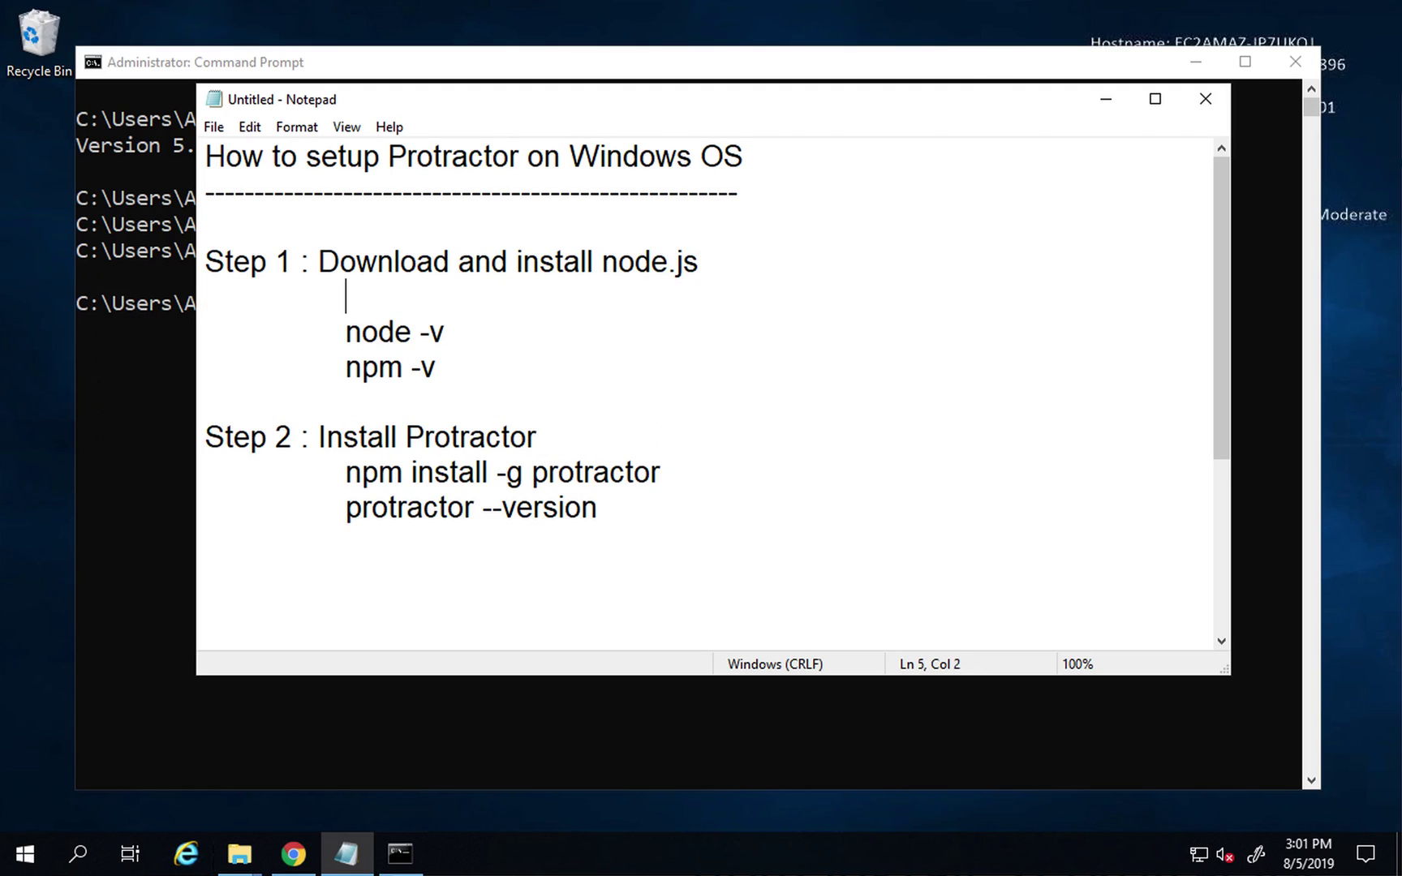
key(ctrl+v)
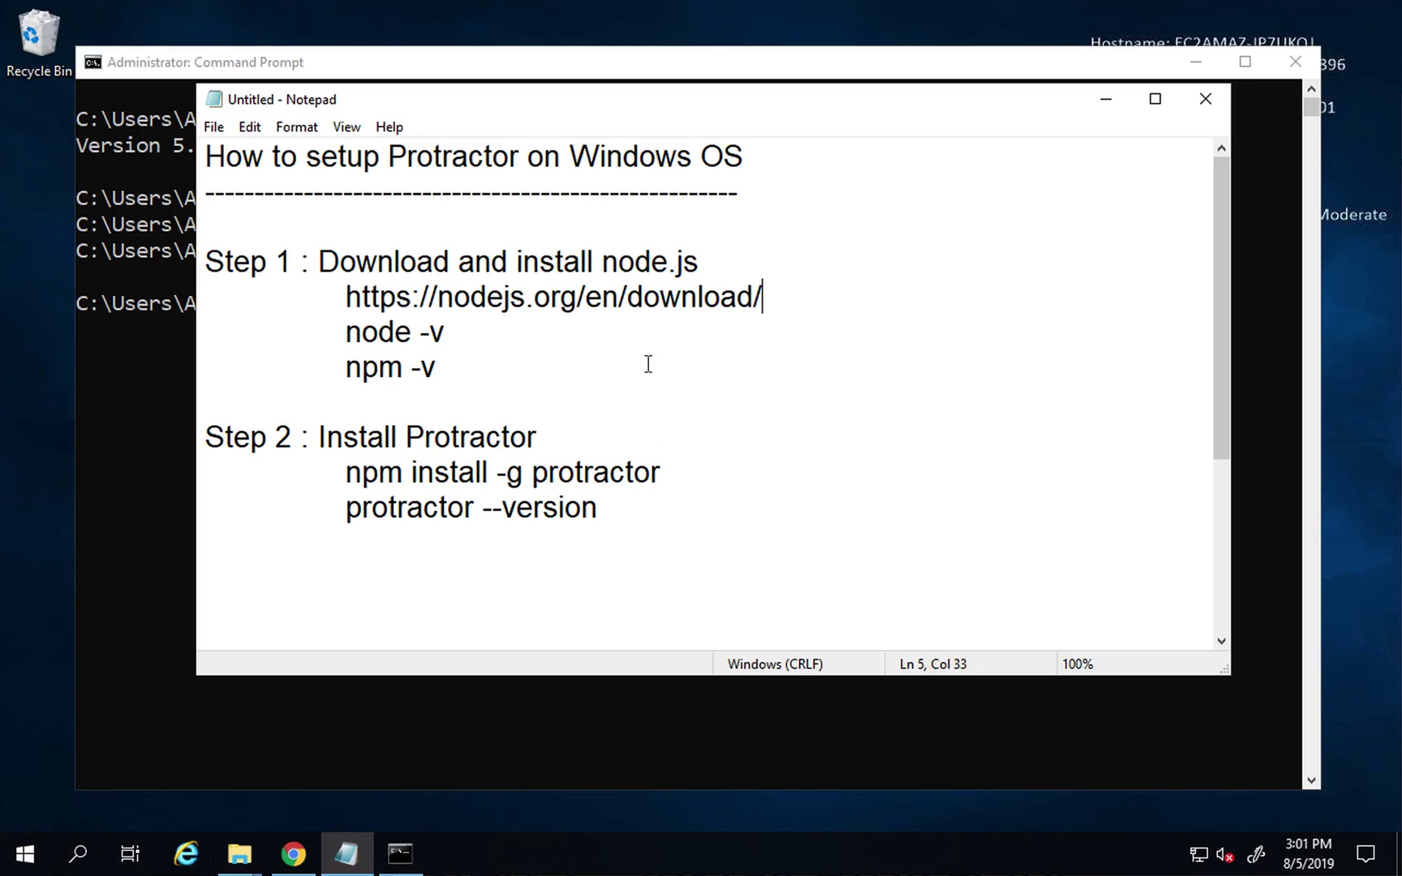
Step: Add the heading "Step 3 : Run command" after a blank line below the protractor --version line
click(617, 511)
key(Return)
key(Return)
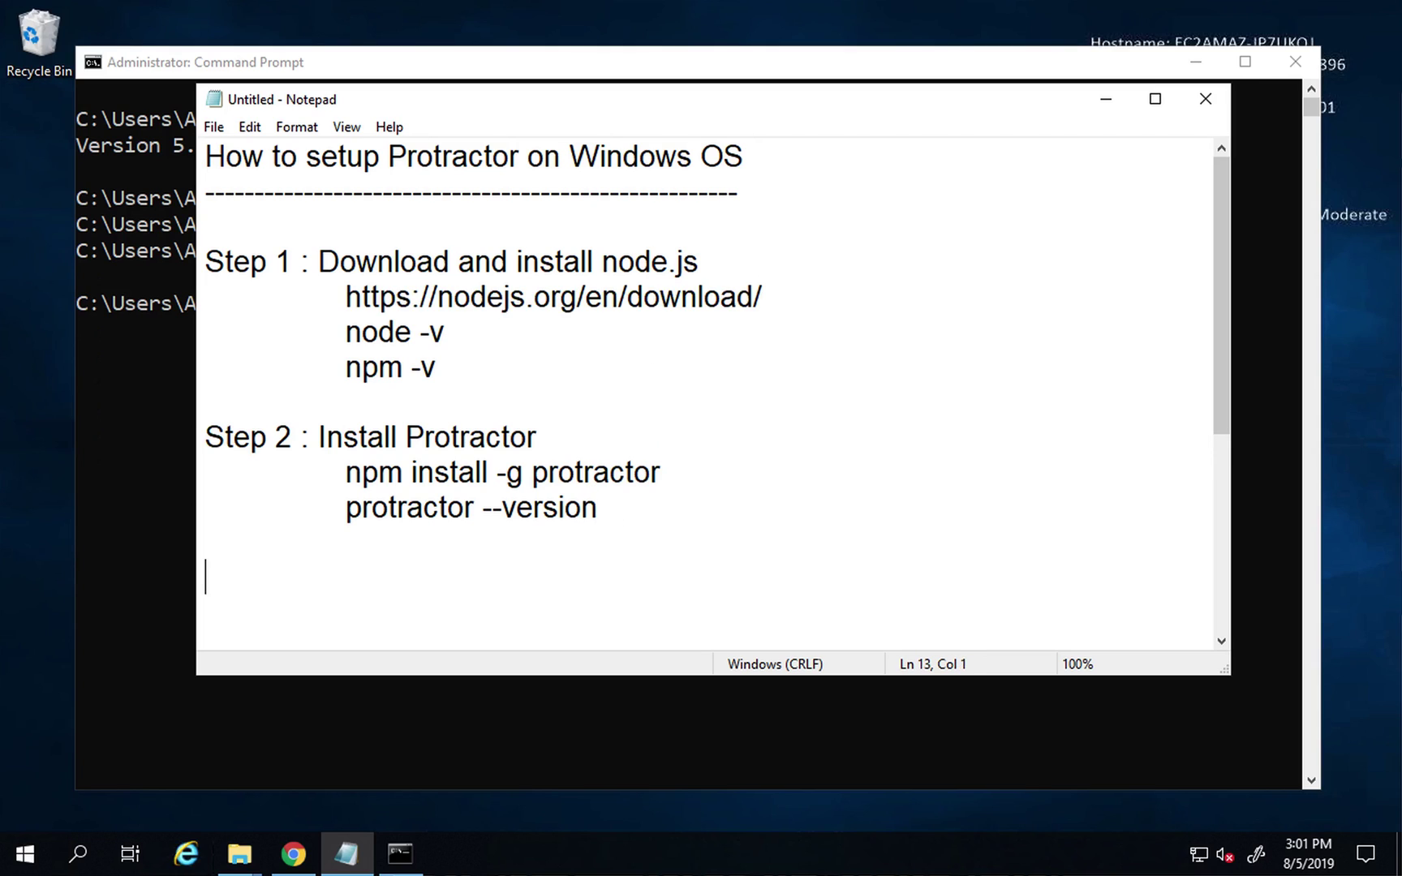
text(Step )
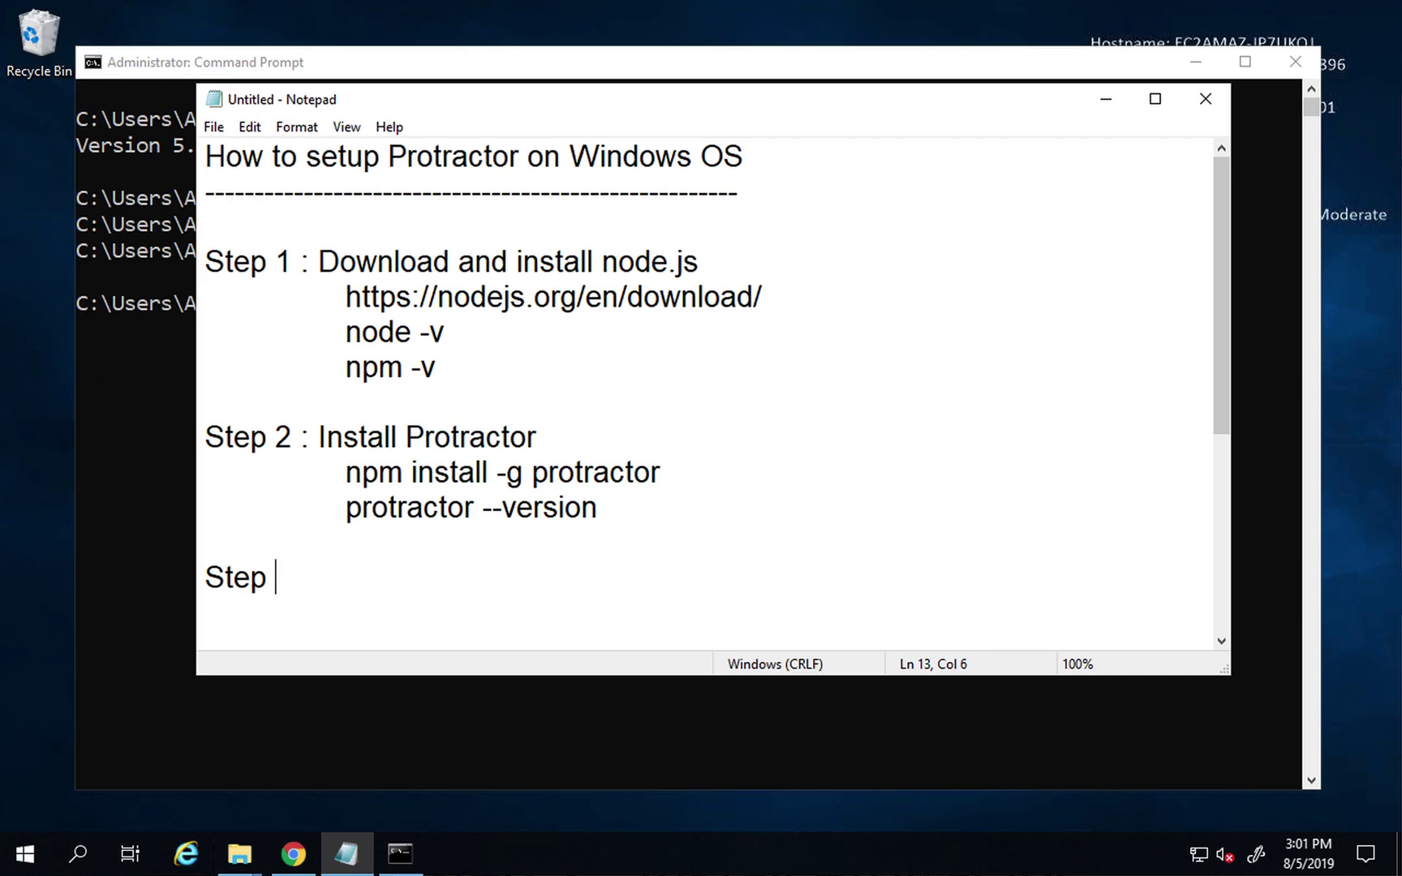
text(3 : Run)
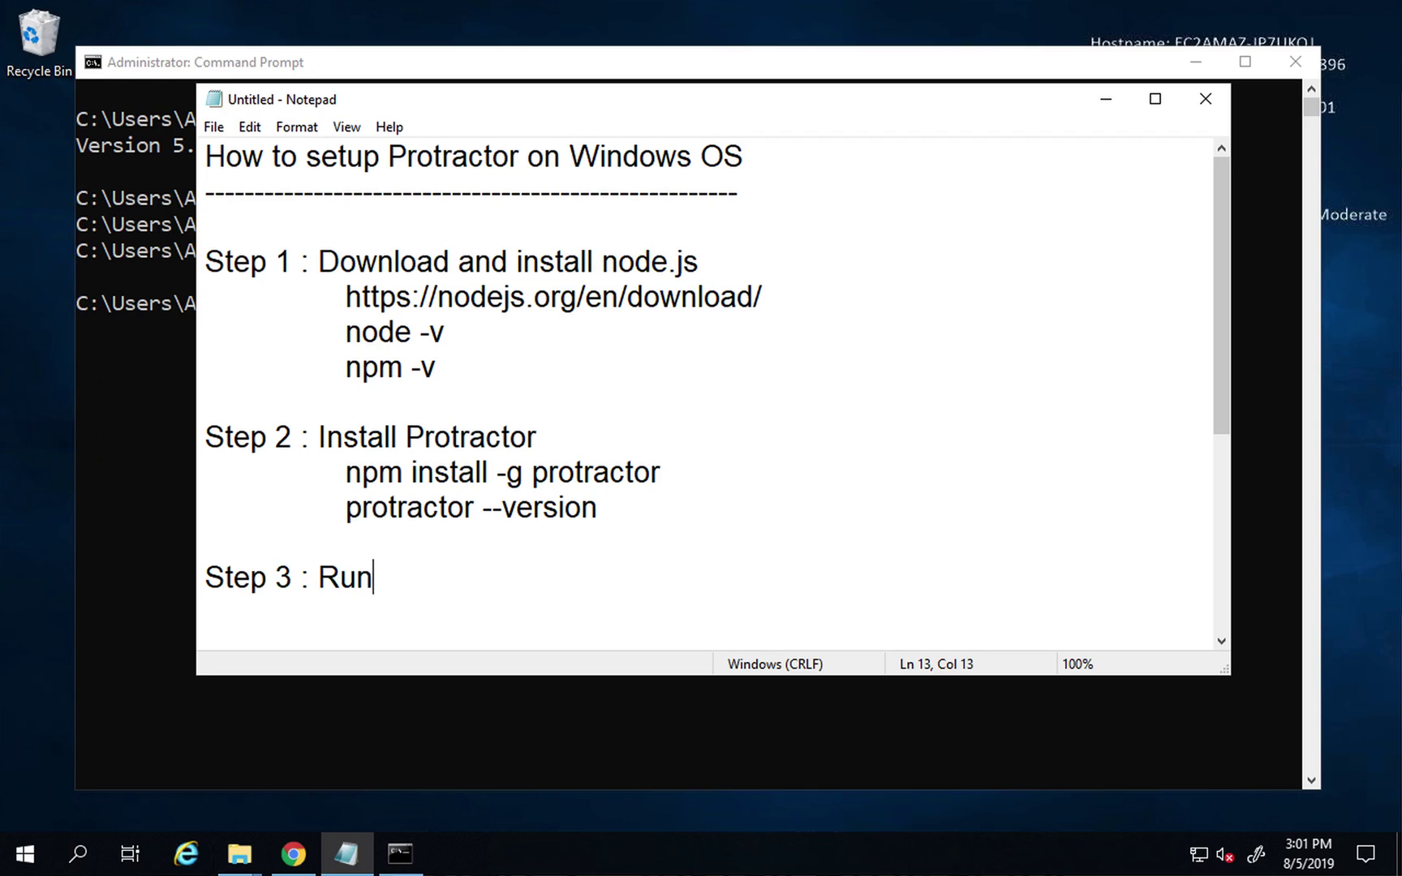
text( command we)
key(BackSpace)
key(BackSpace)
key(BackSpace)
Step: Add the indented command "webdriver-manager update" on a new line below the Step 3 heading
key(Return)
key(Tab)
text(web)
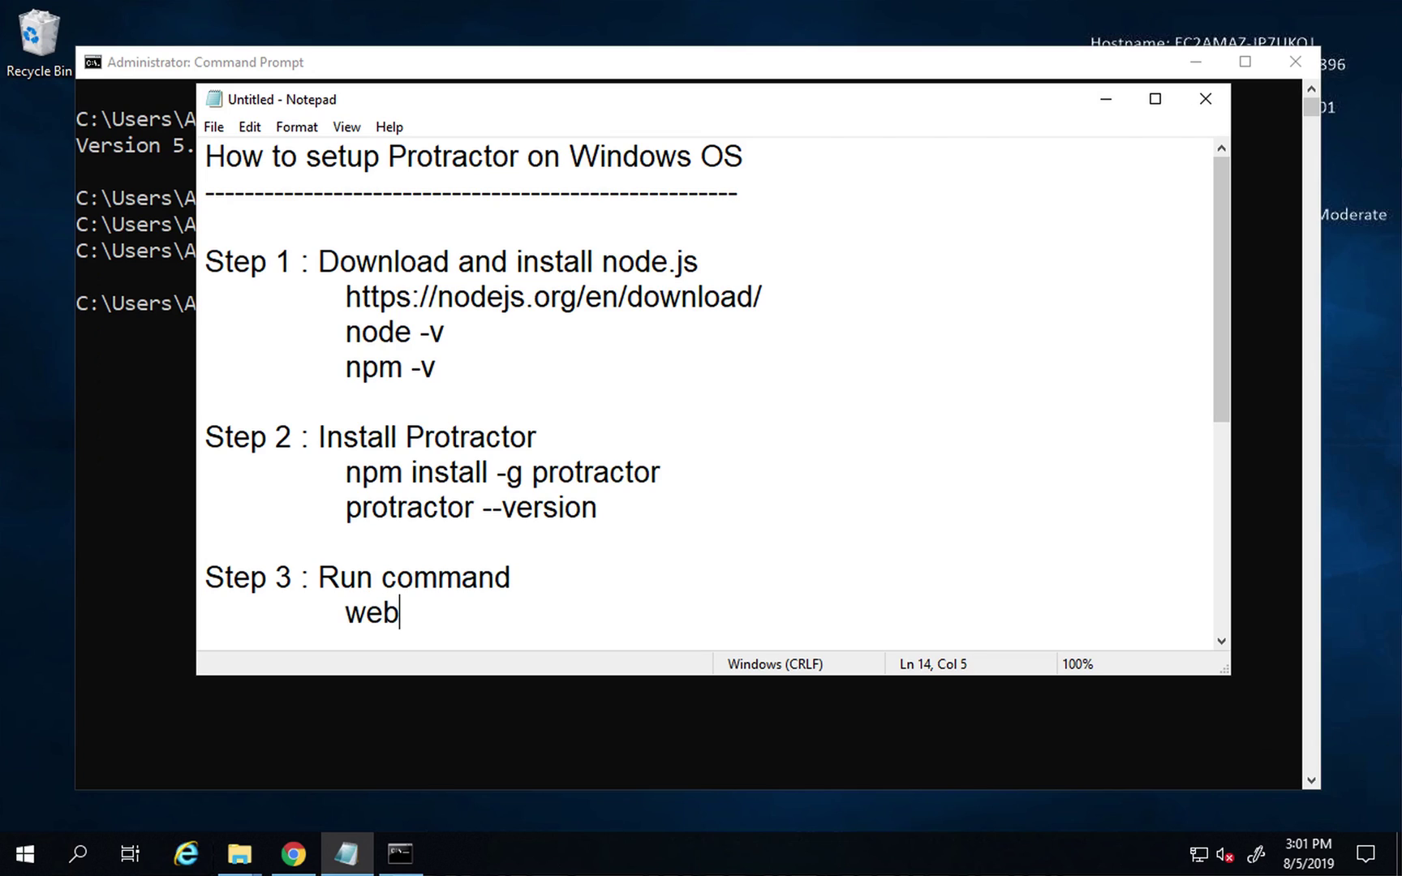
text(driver-)
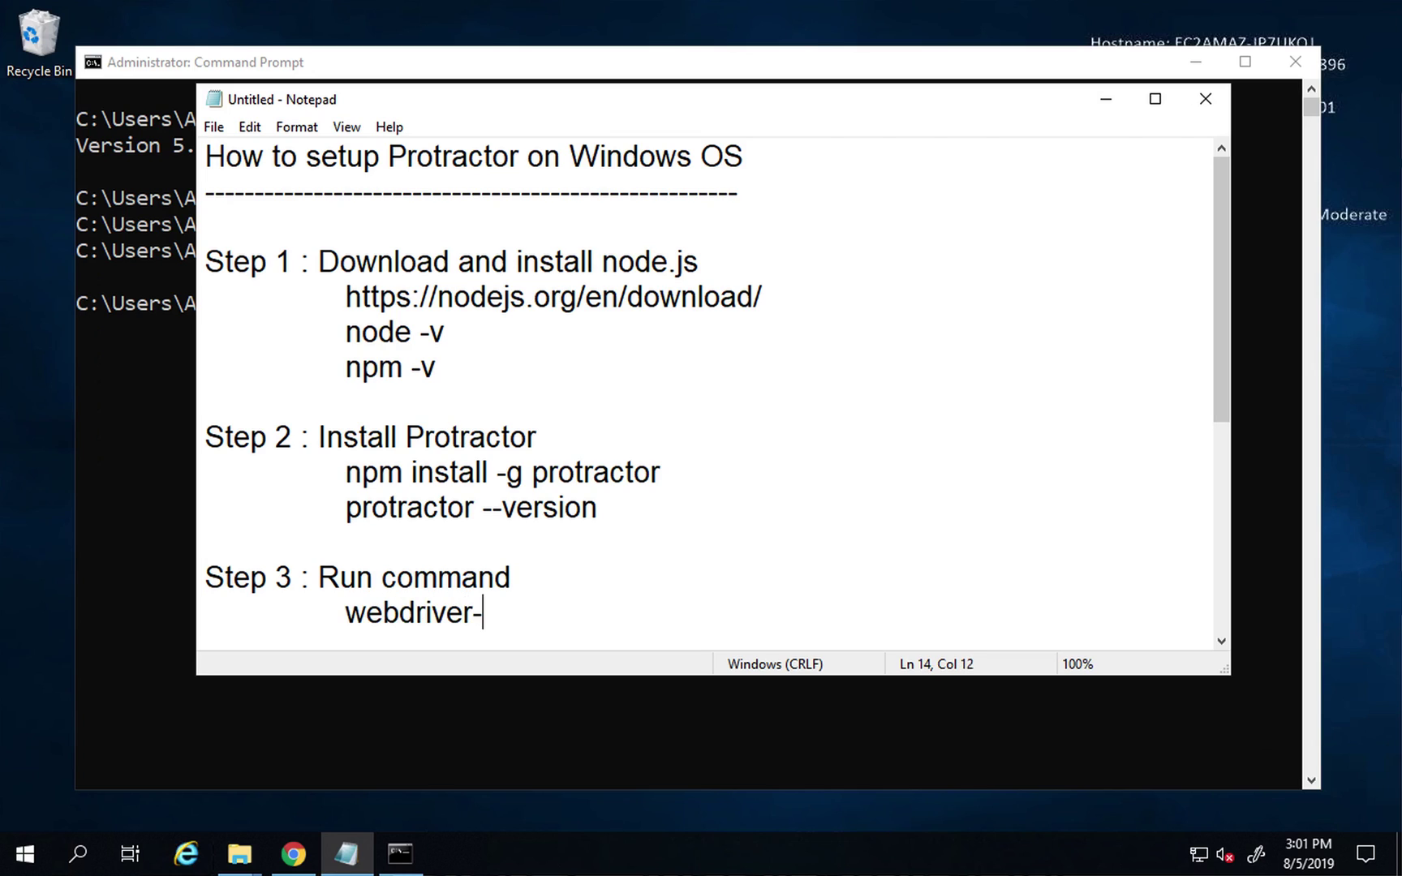
text(manager update)
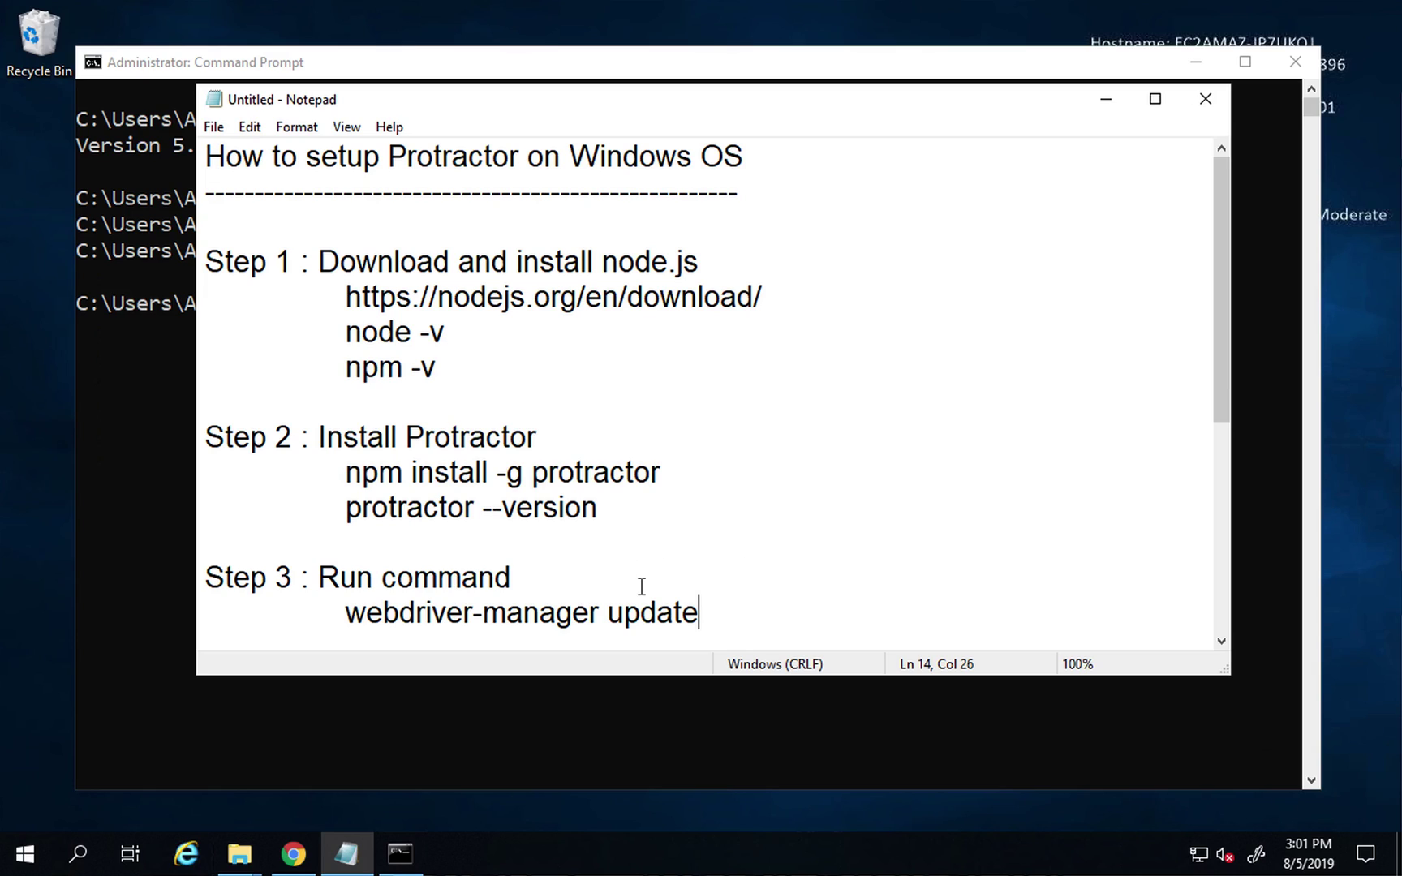
Step: Switch to File Explorer, examine the files in the selenium-webdriver folder, and return to protractor's node_modules folder
click(240, 854)
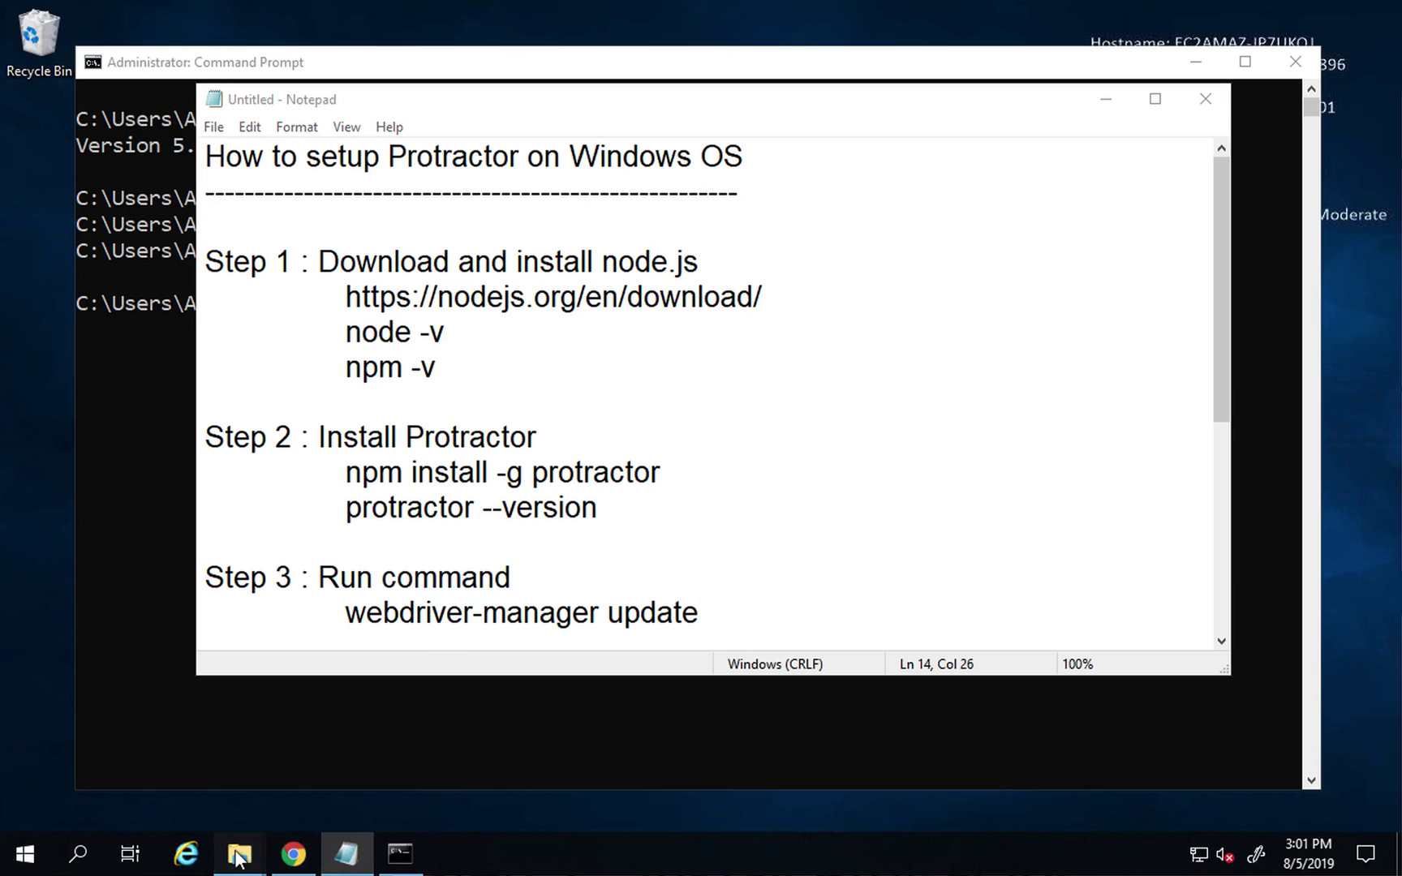
click(142, 781)
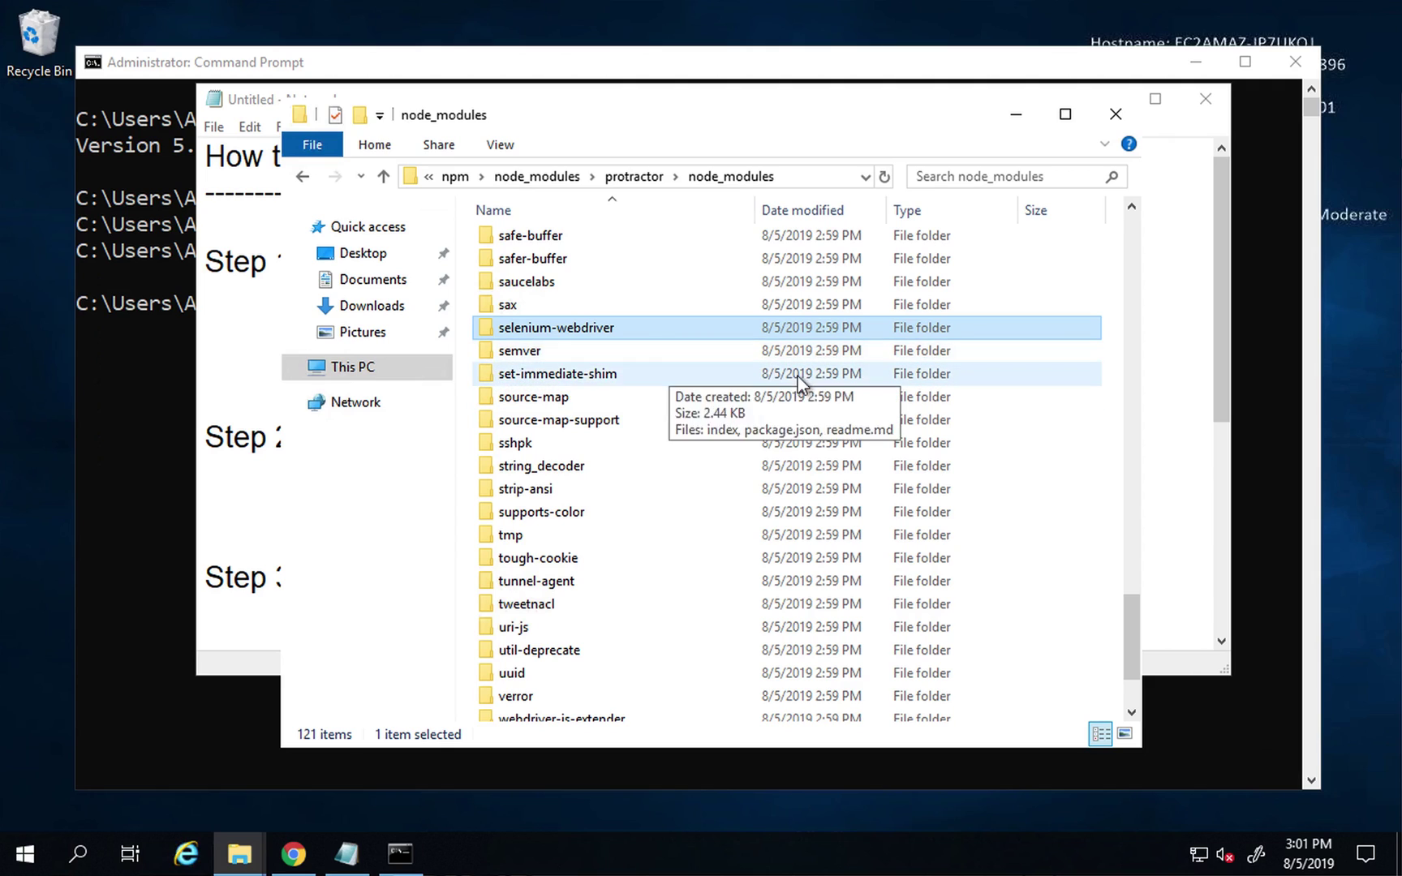
double_click(908, 328)
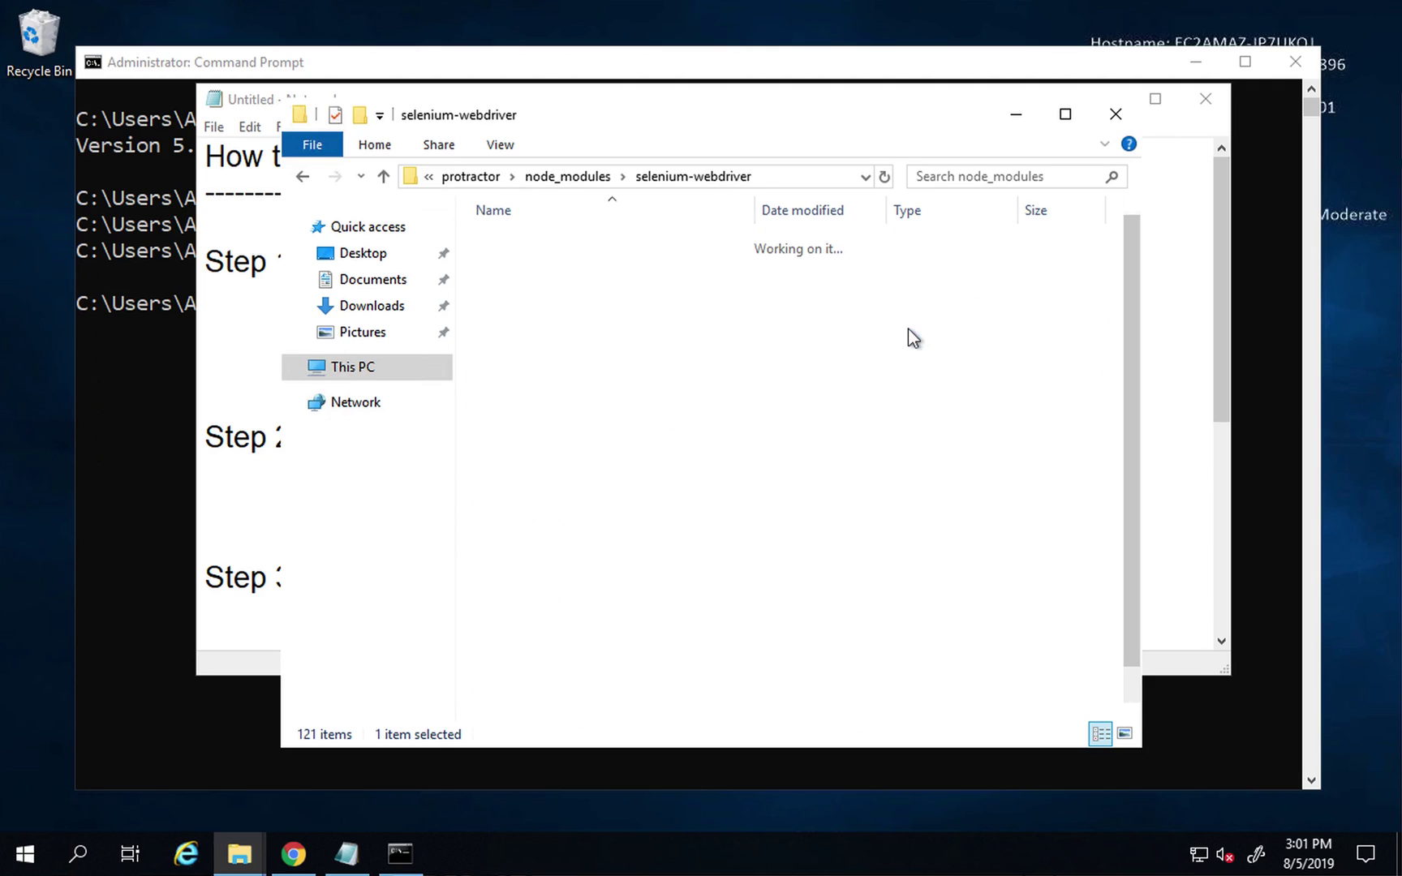
scroll(698, 572, down, 1)
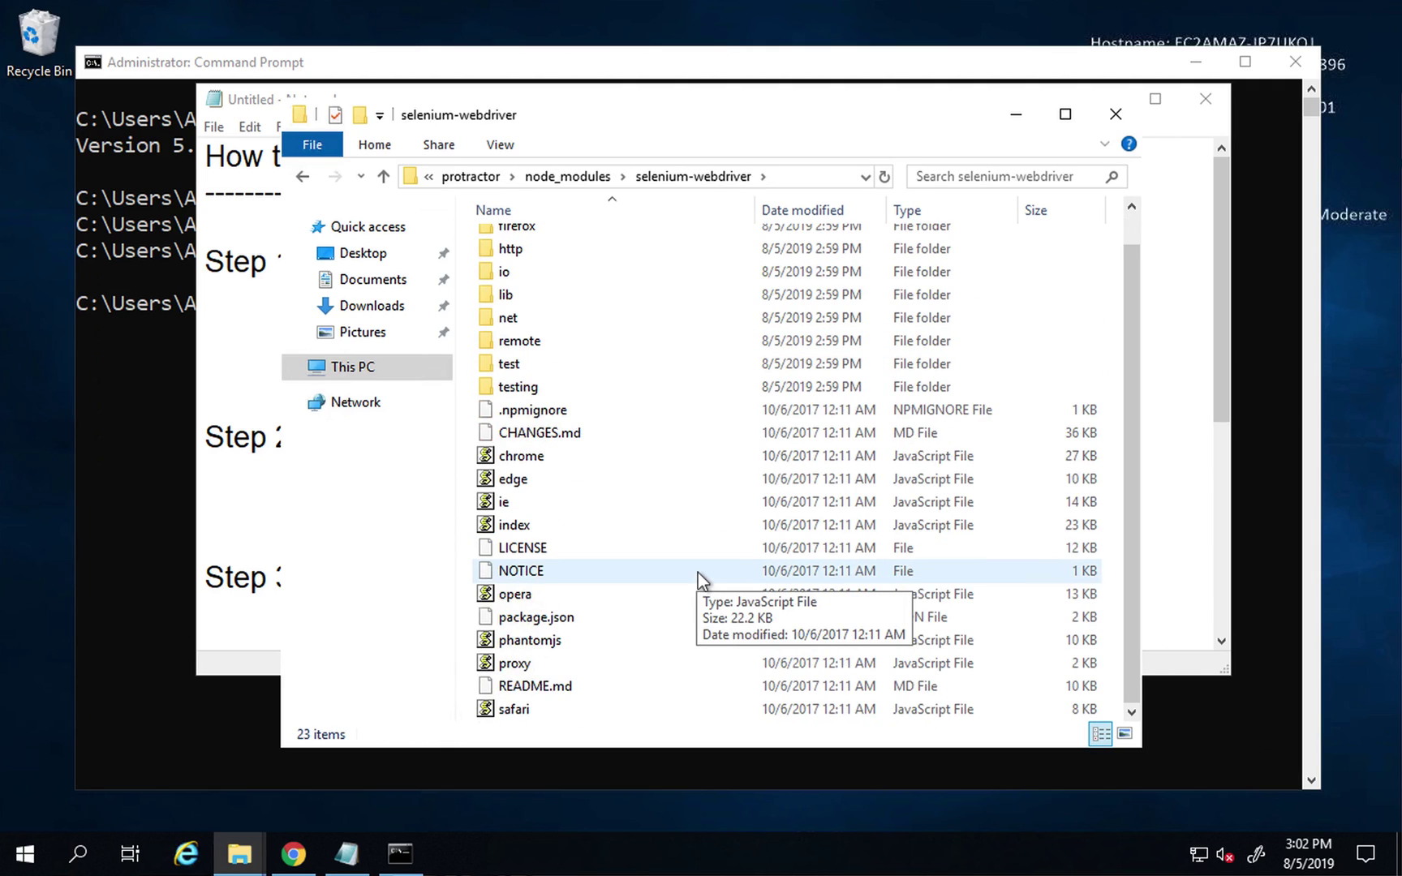
click(304, 181)
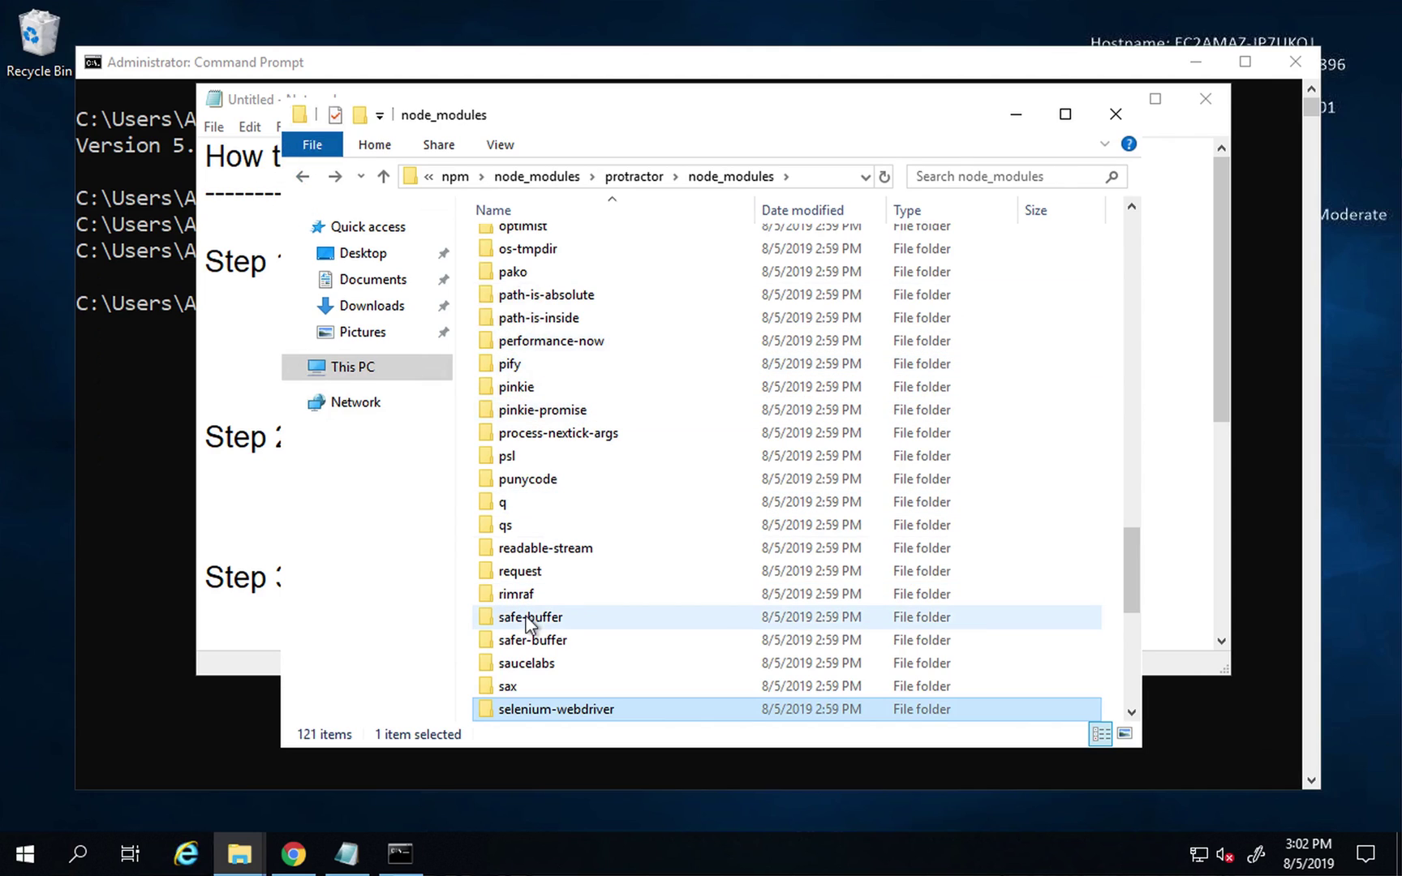
scroll(526, 617, down, 4)
Step: Switch to Command Prompt and run "webdriver-manager update"
click(152, 467)
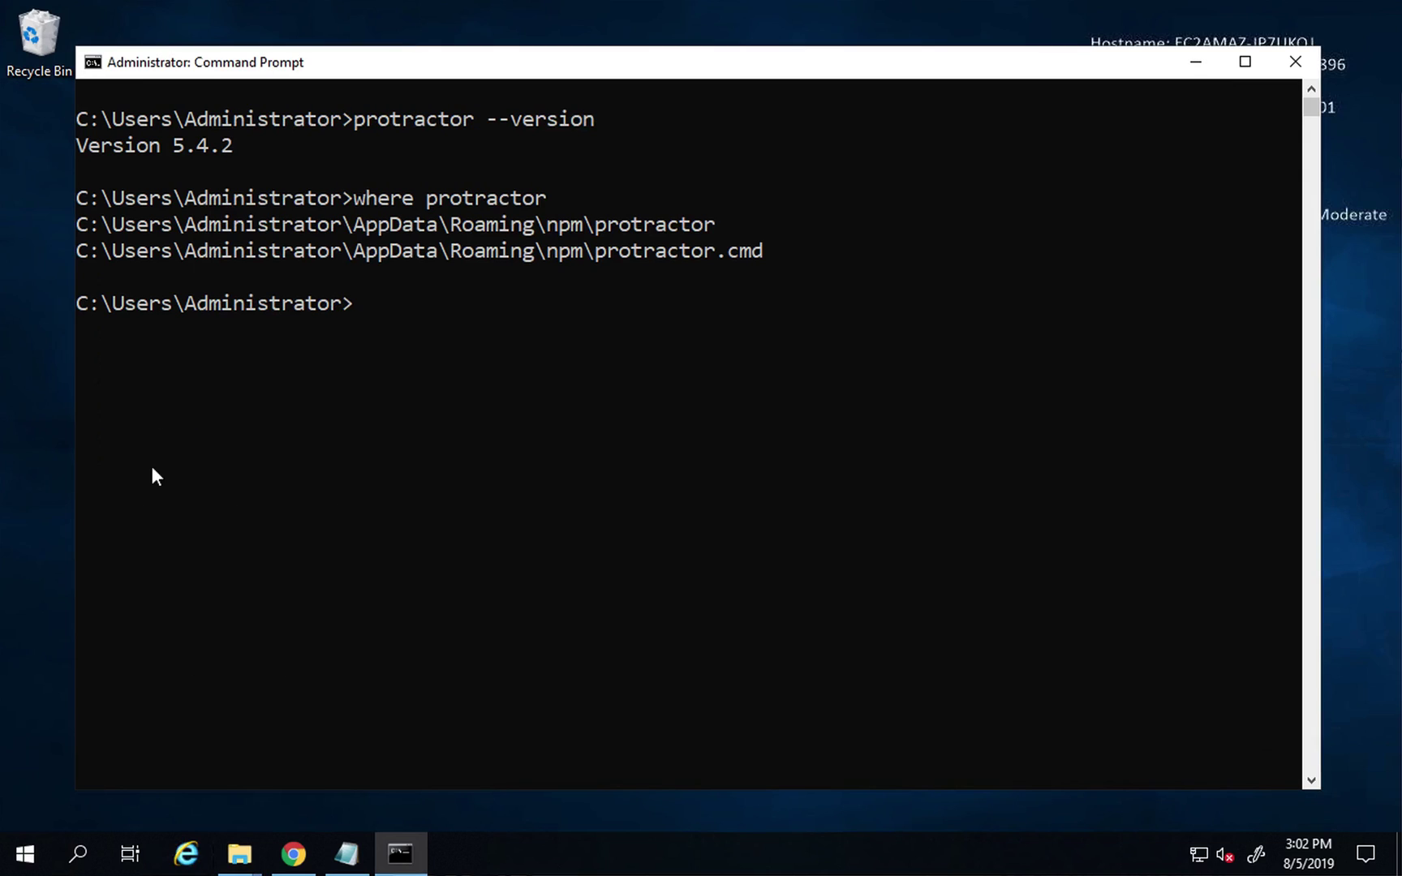
text(webdriver)
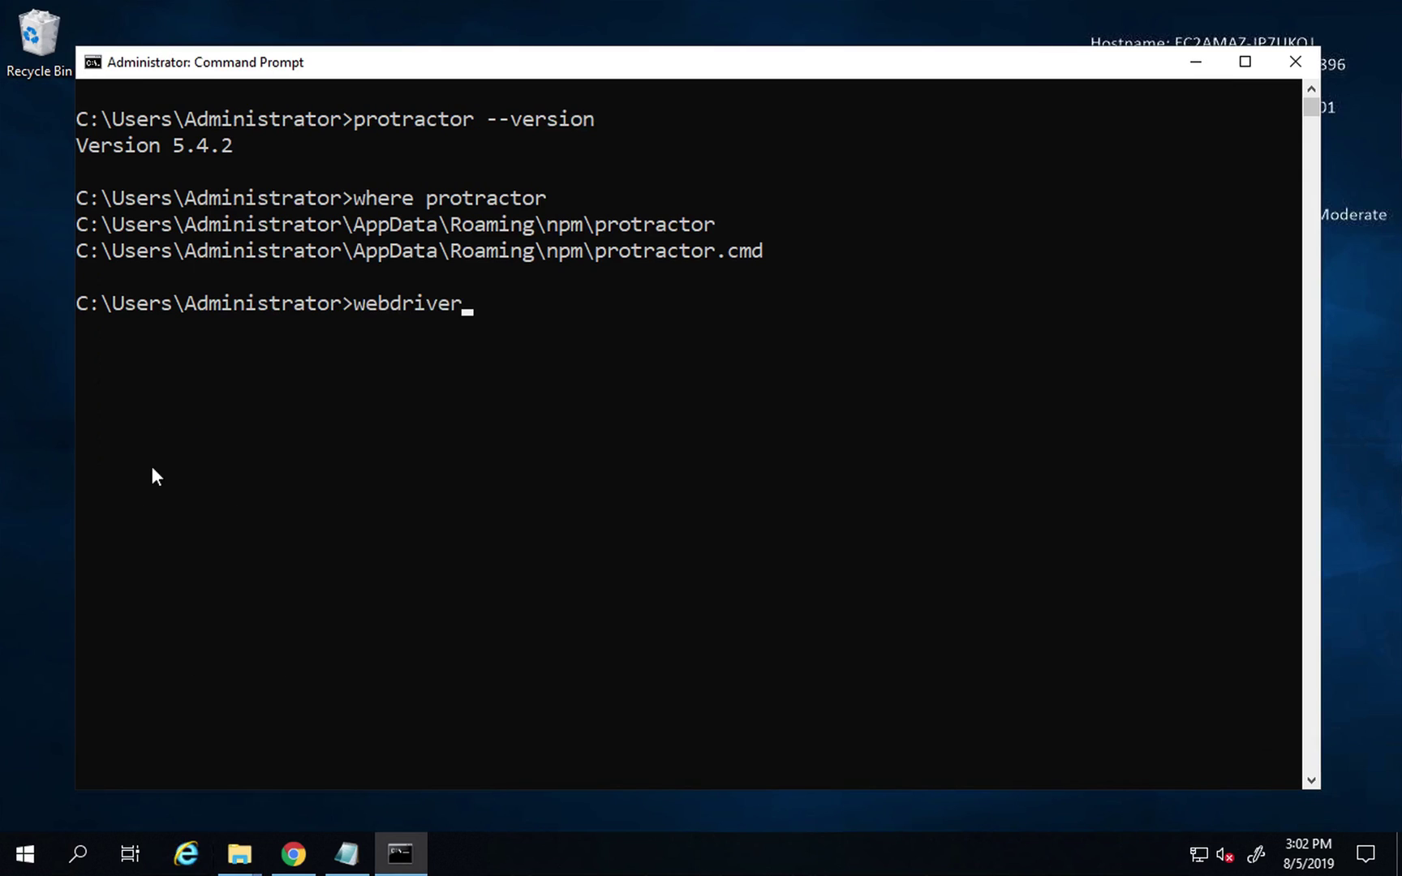
text(-manager update)
key(Return)
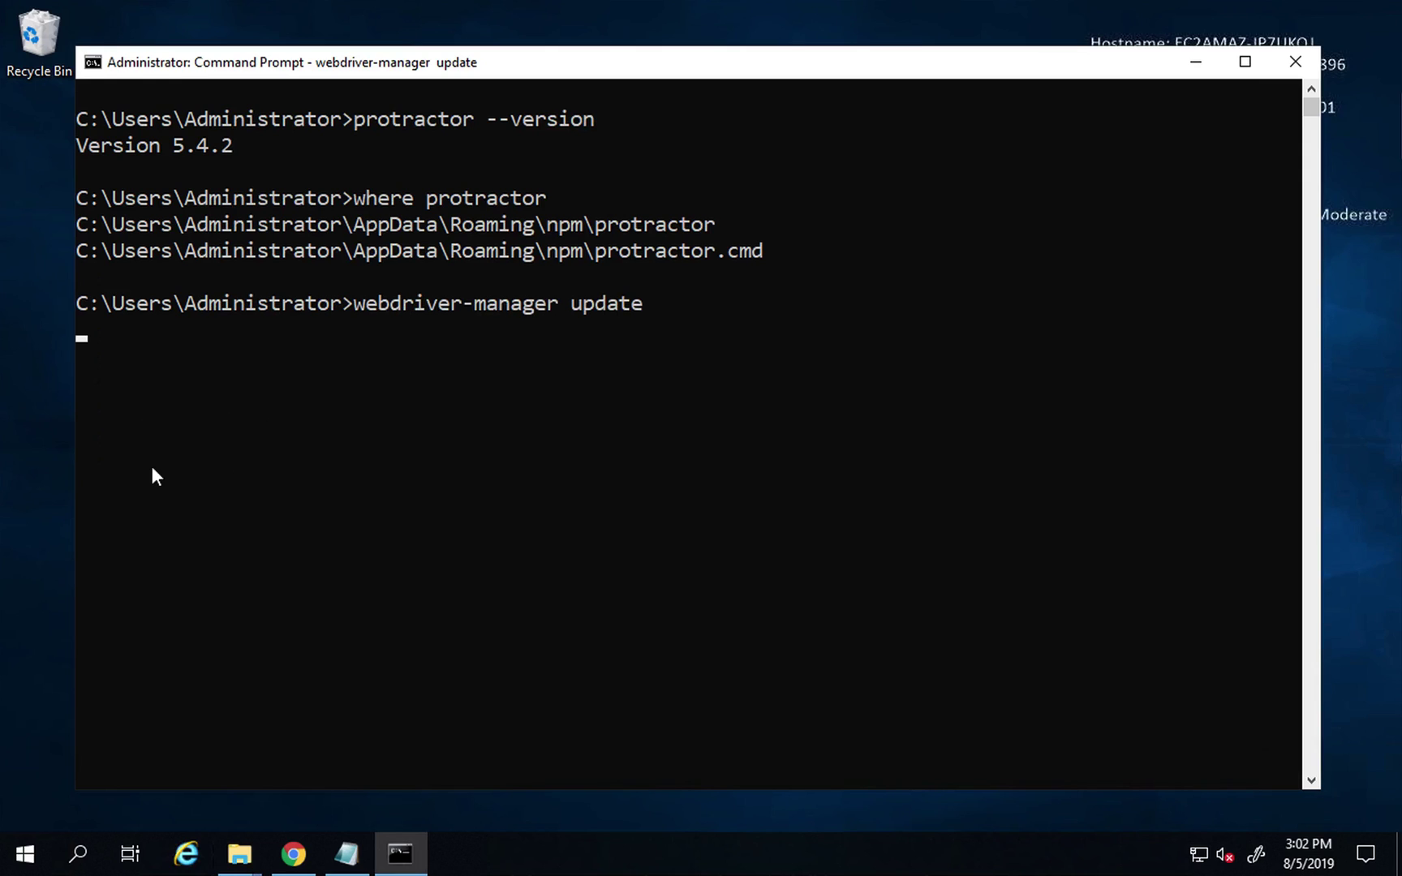
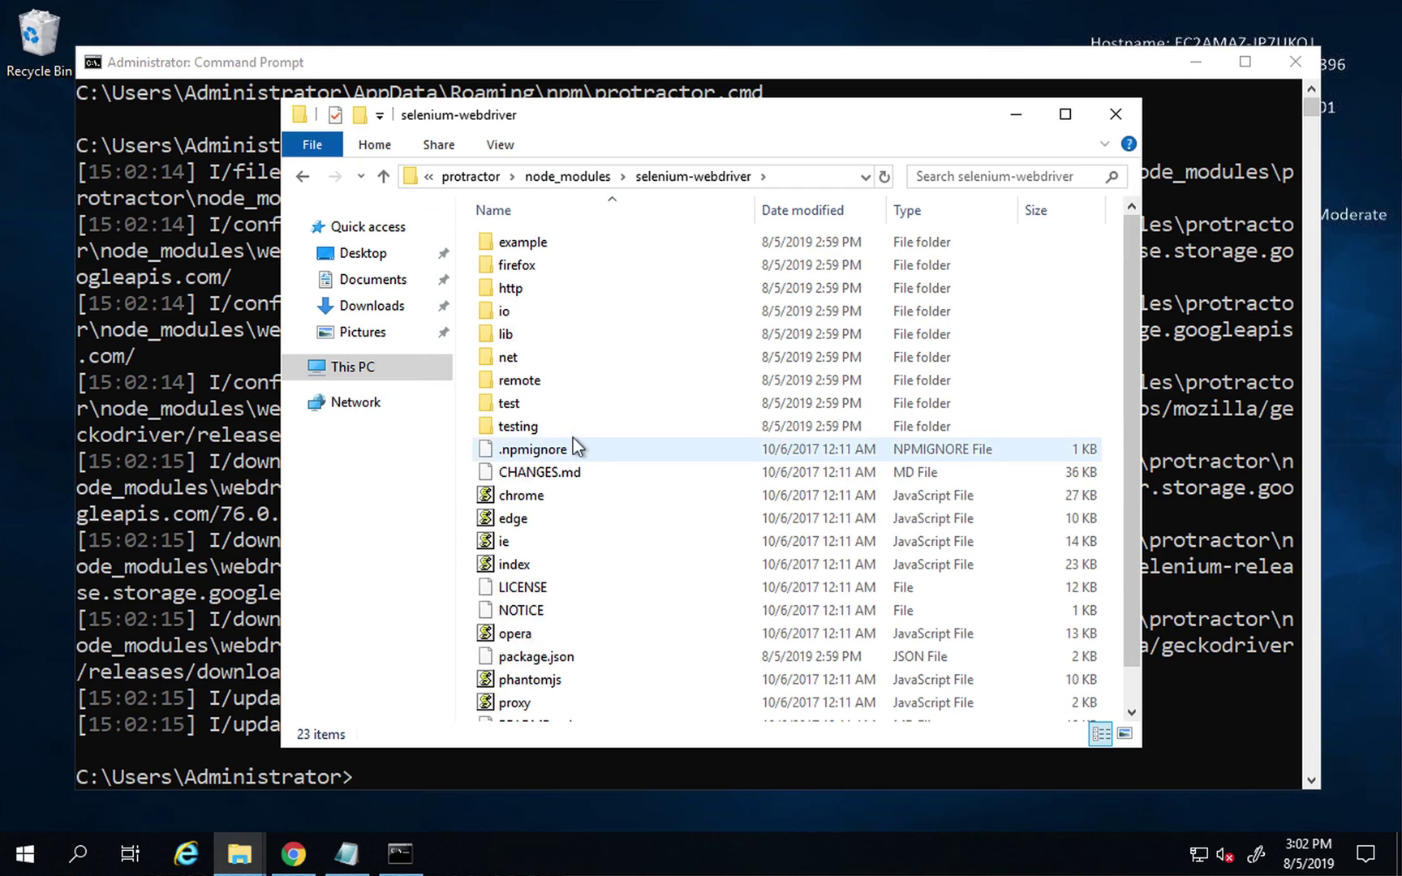
Step: Check the selenium-webdriver folder under protractor\node_modules, including its firefox subfolder, for downloaded driver files
scroll(547, 540, down, 1)
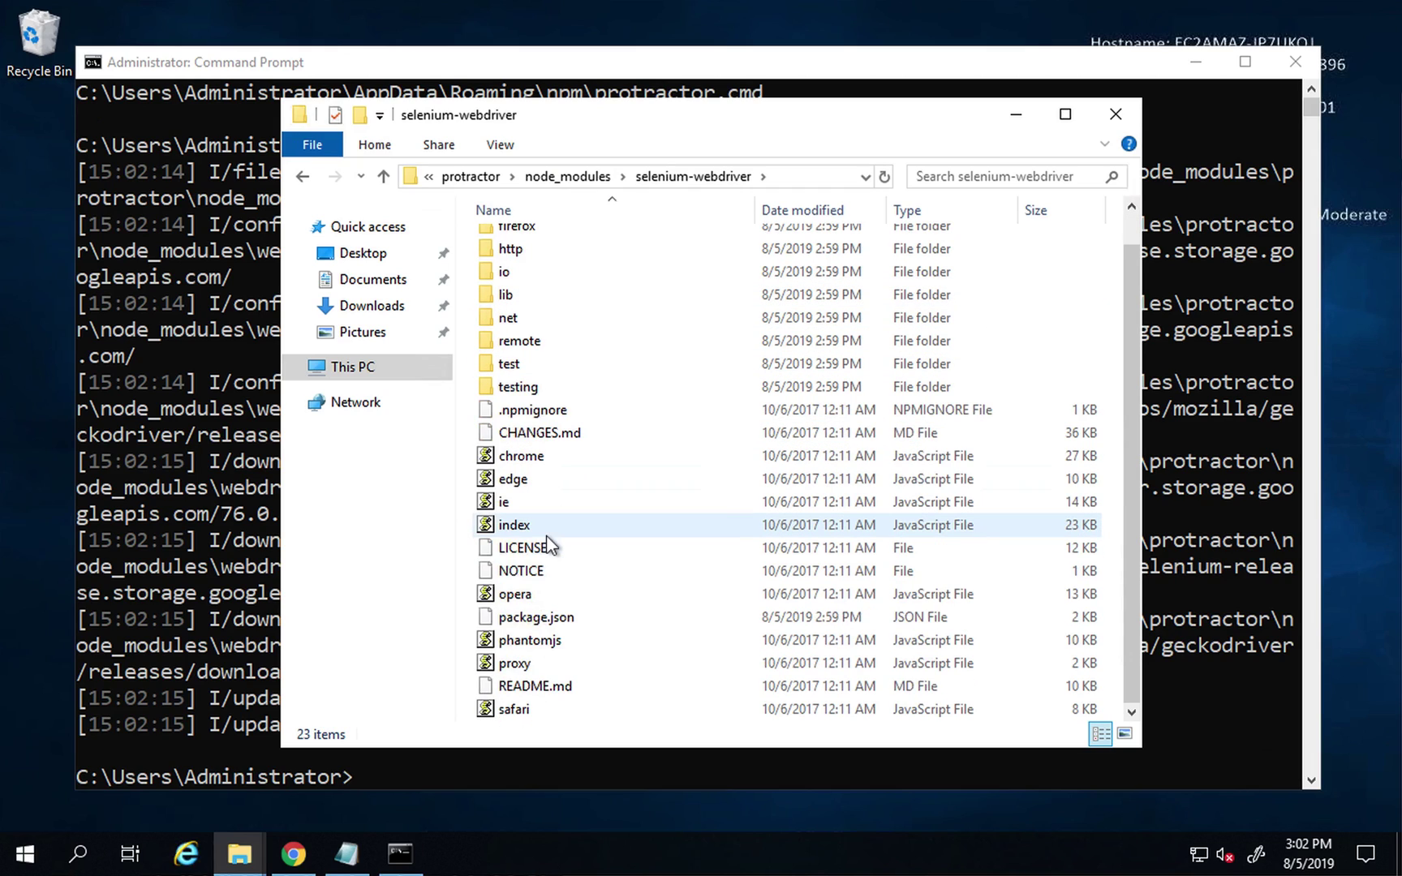
scroll(547, 536, up, 1)
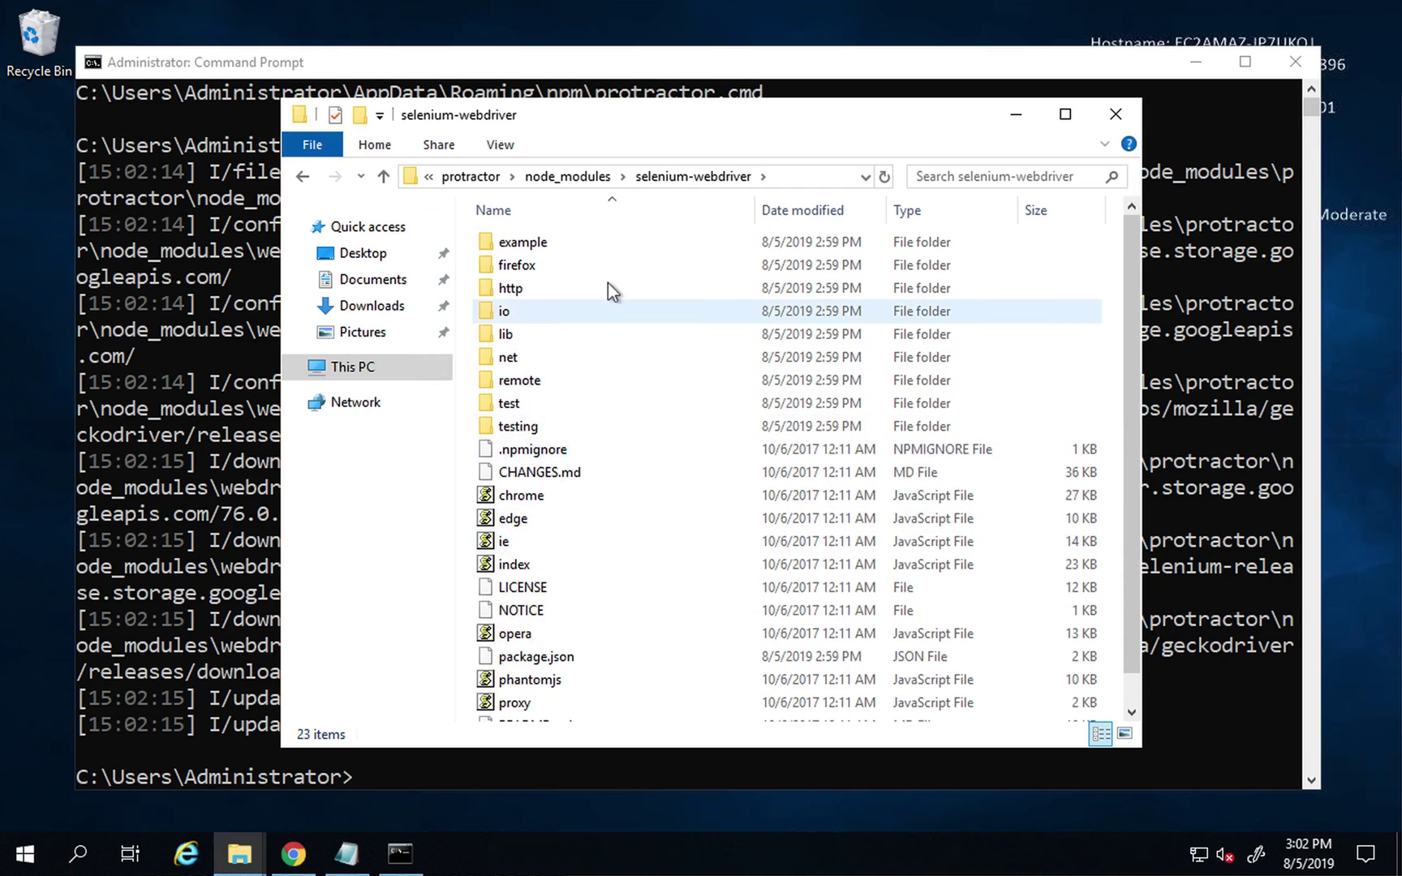
click(555, 177)
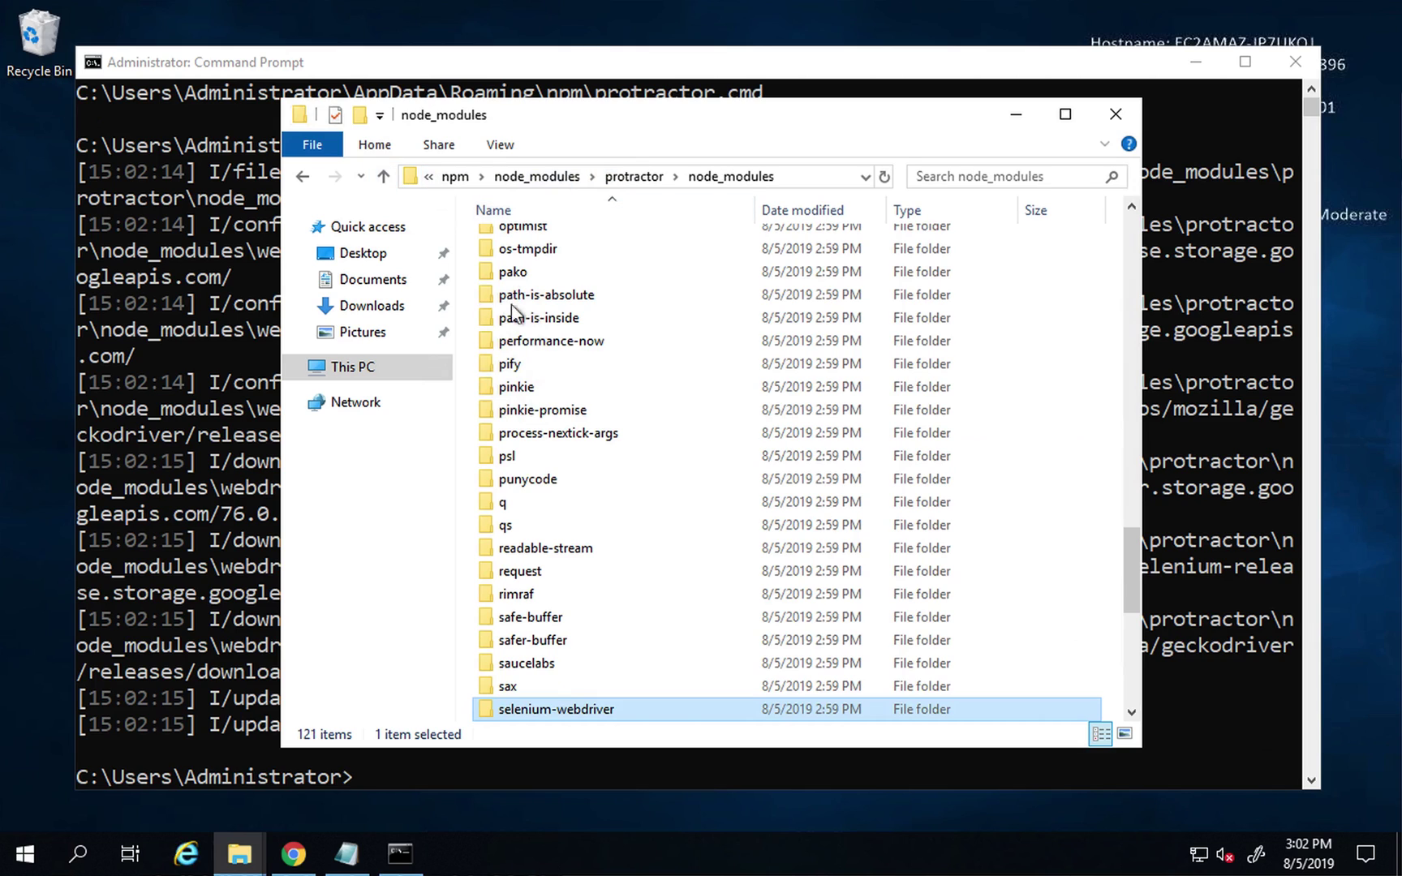
click(505, 341)
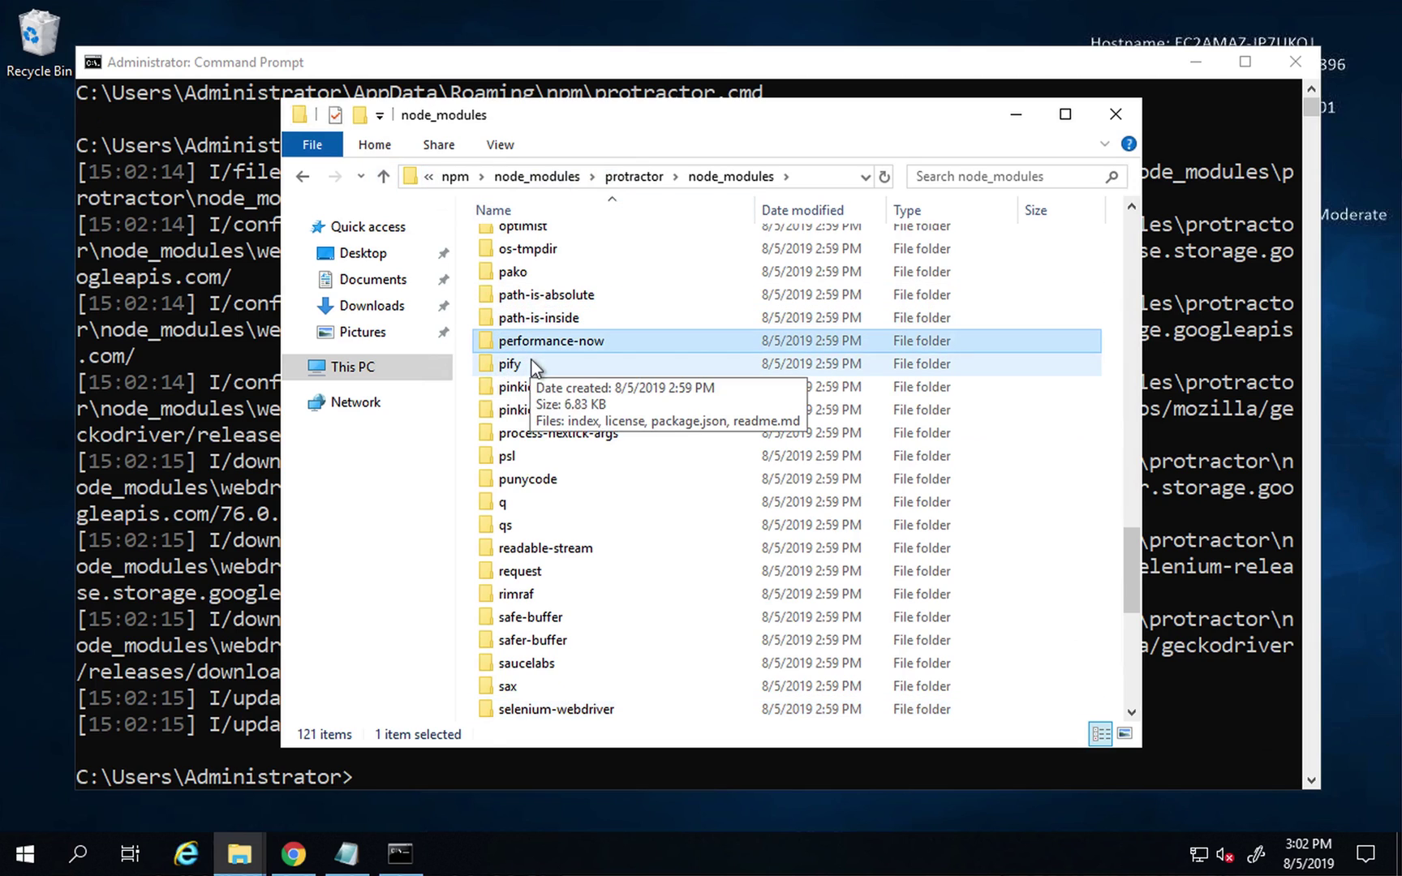
text(sel)
scroll(602, 531, down, 1)
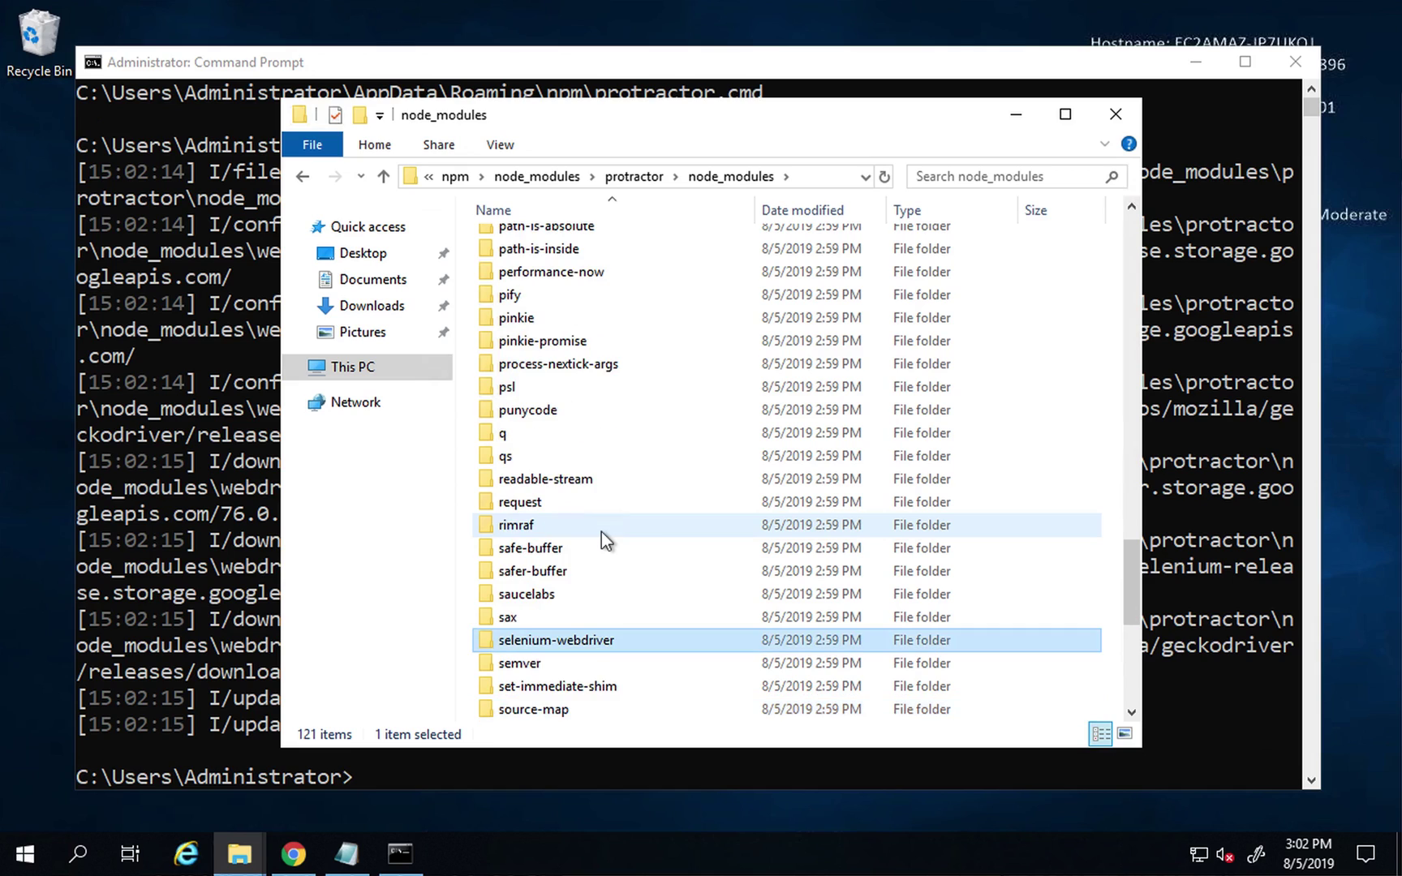
double_click(591, 641)
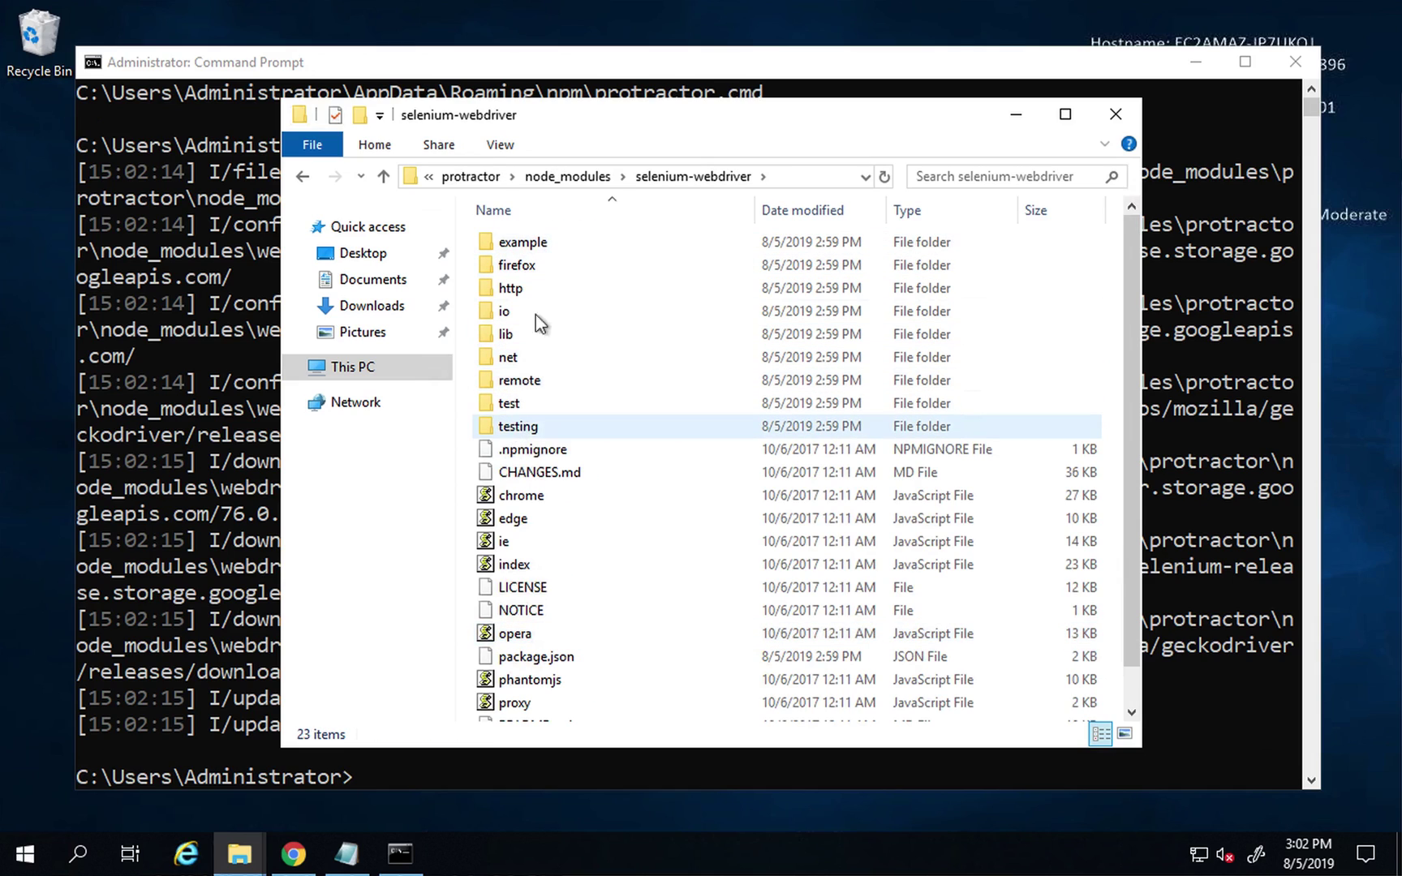
double_click(532, 266)
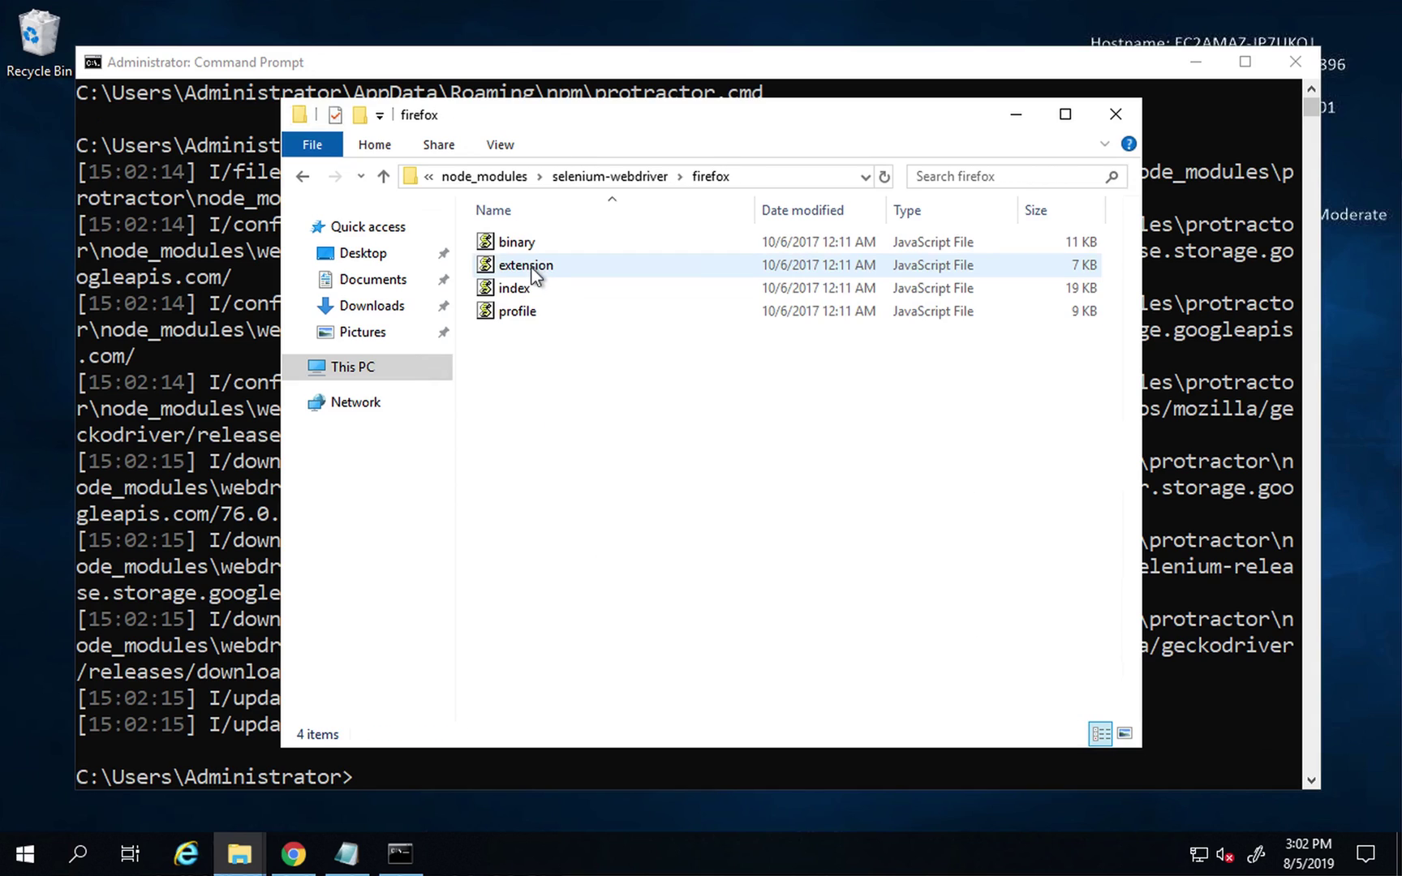
key(BackSpace)
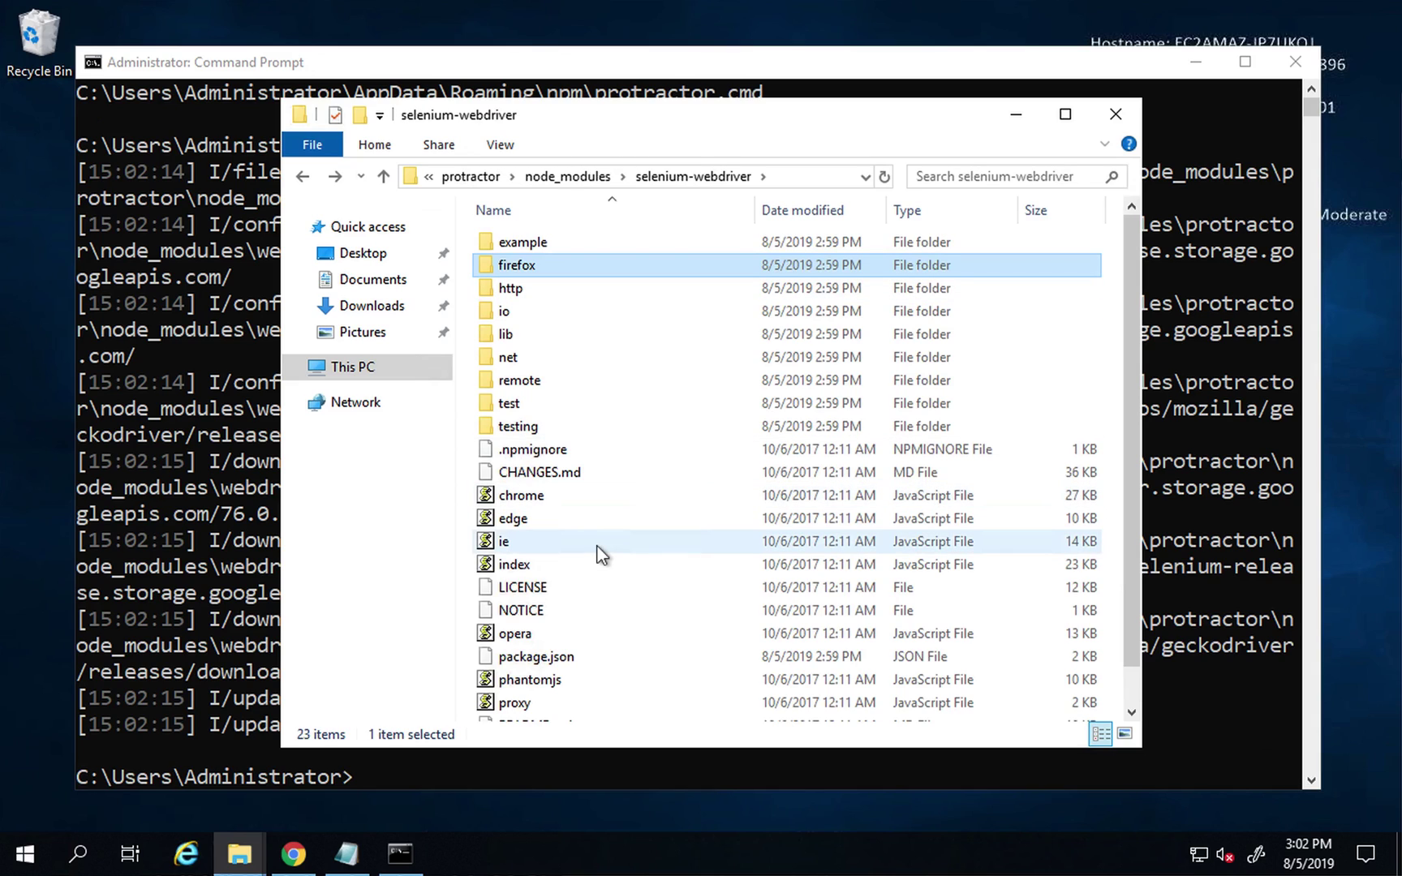
scroll(597, 554, down, 1)
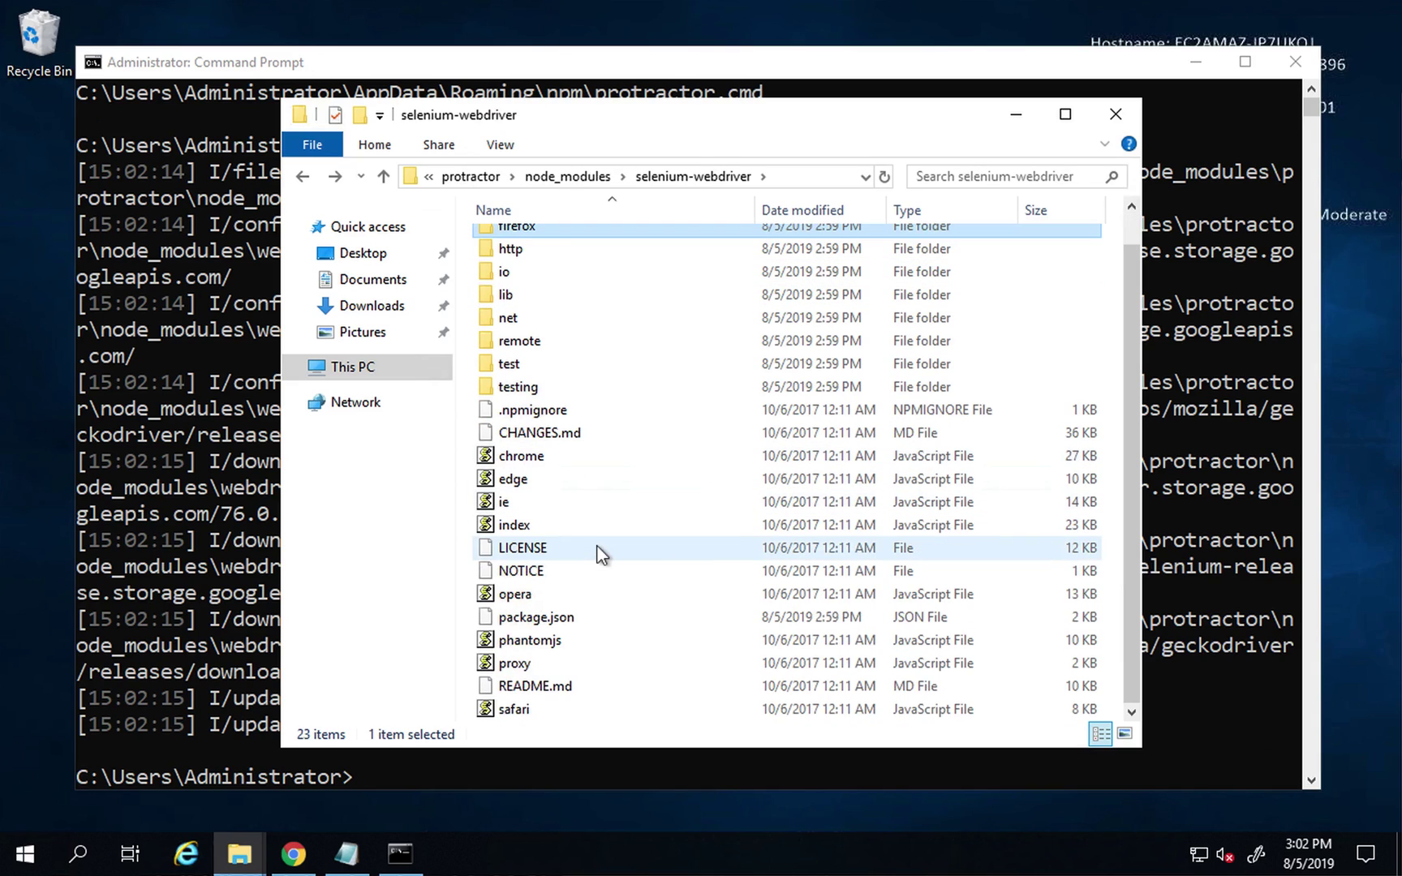
Step: Highlight the created selenium folder's path in the Command Prompt output and open that folder under webdriver-manager in File Explorer
click(219, 491)
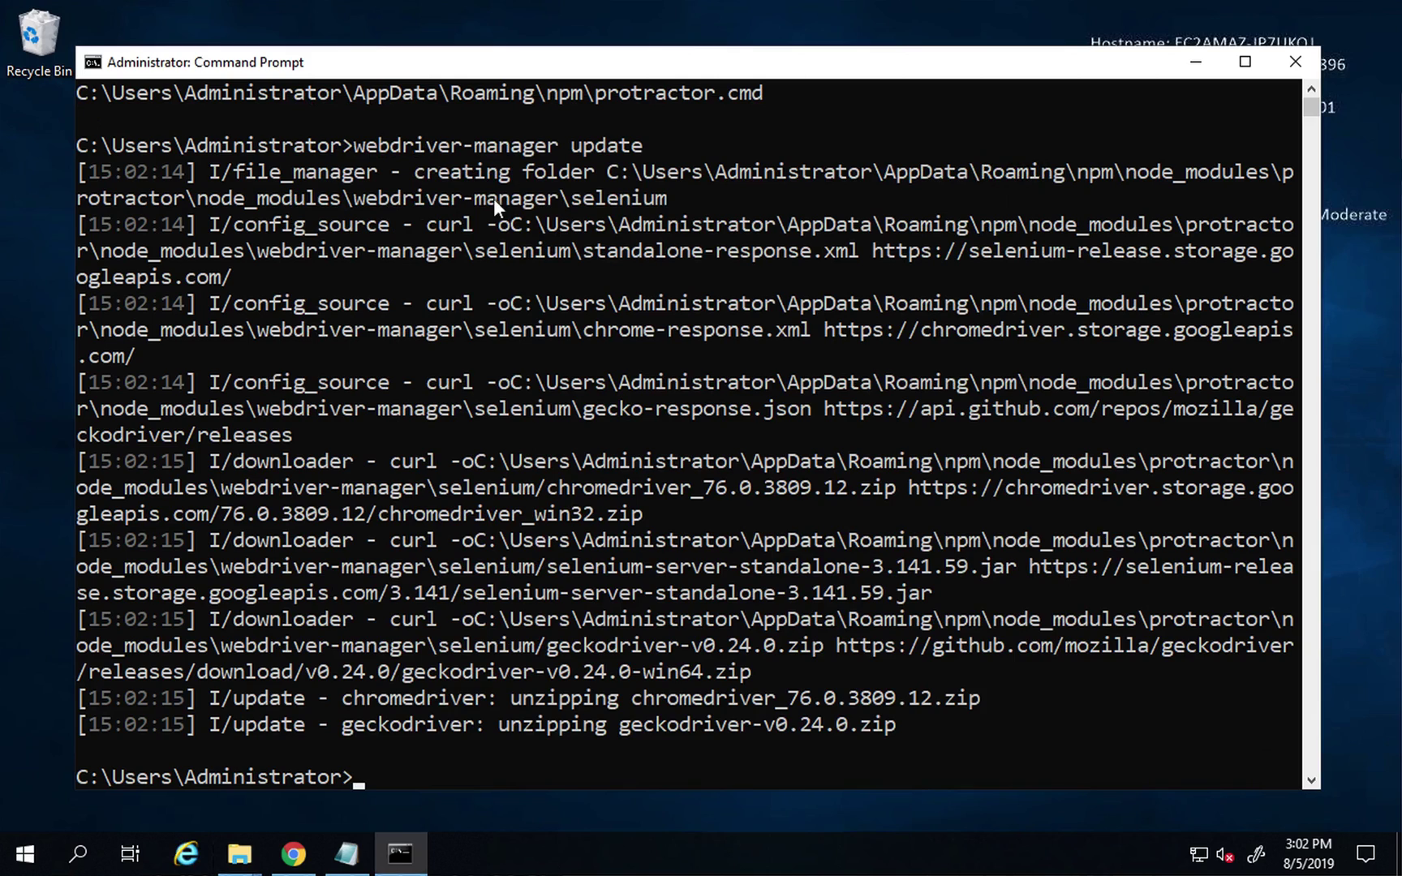
drag(684, 196, 614, 171)
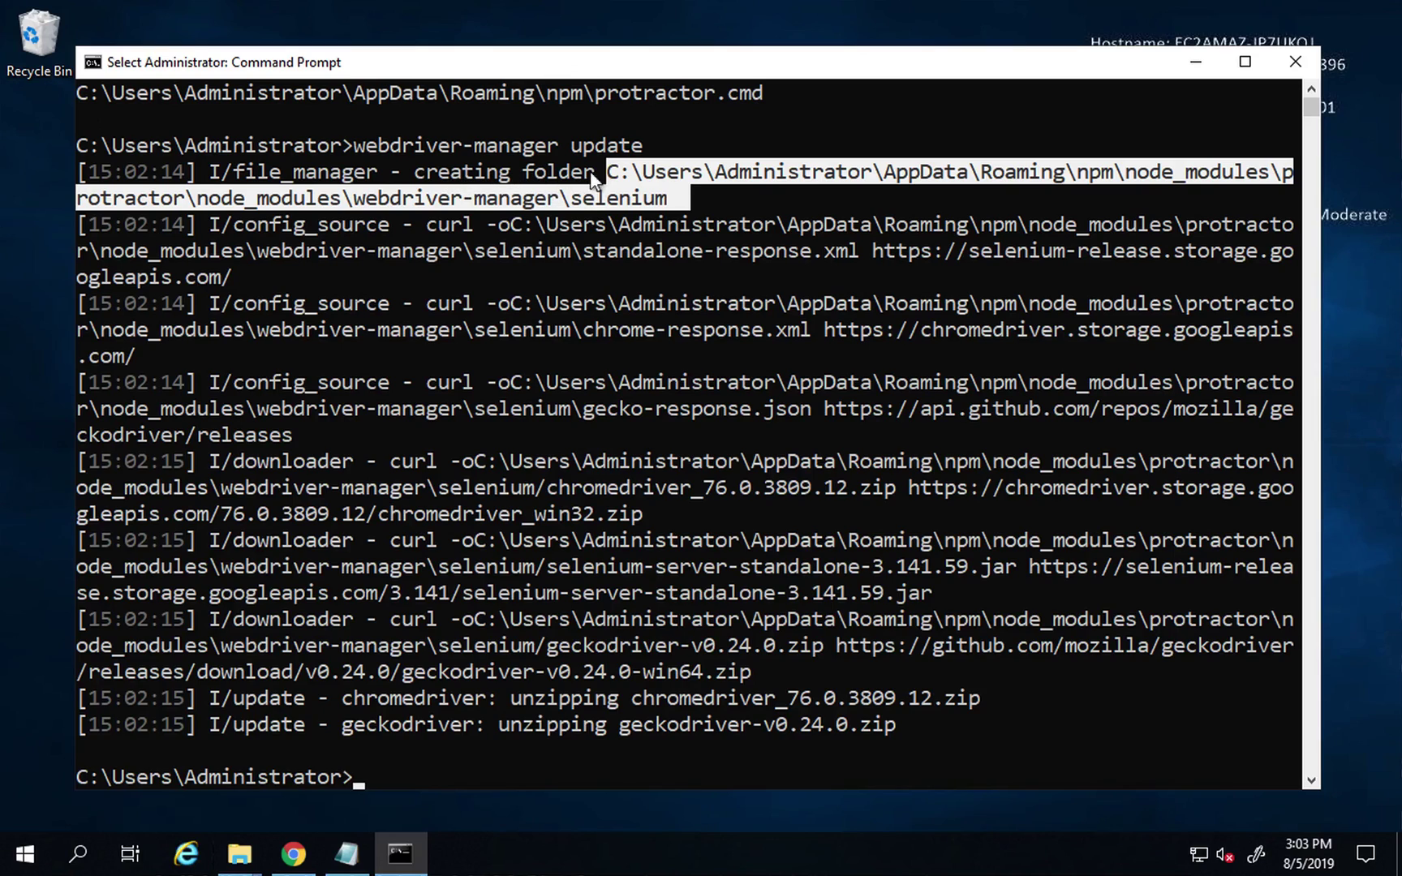
click(248, 859)
click(161, 749)
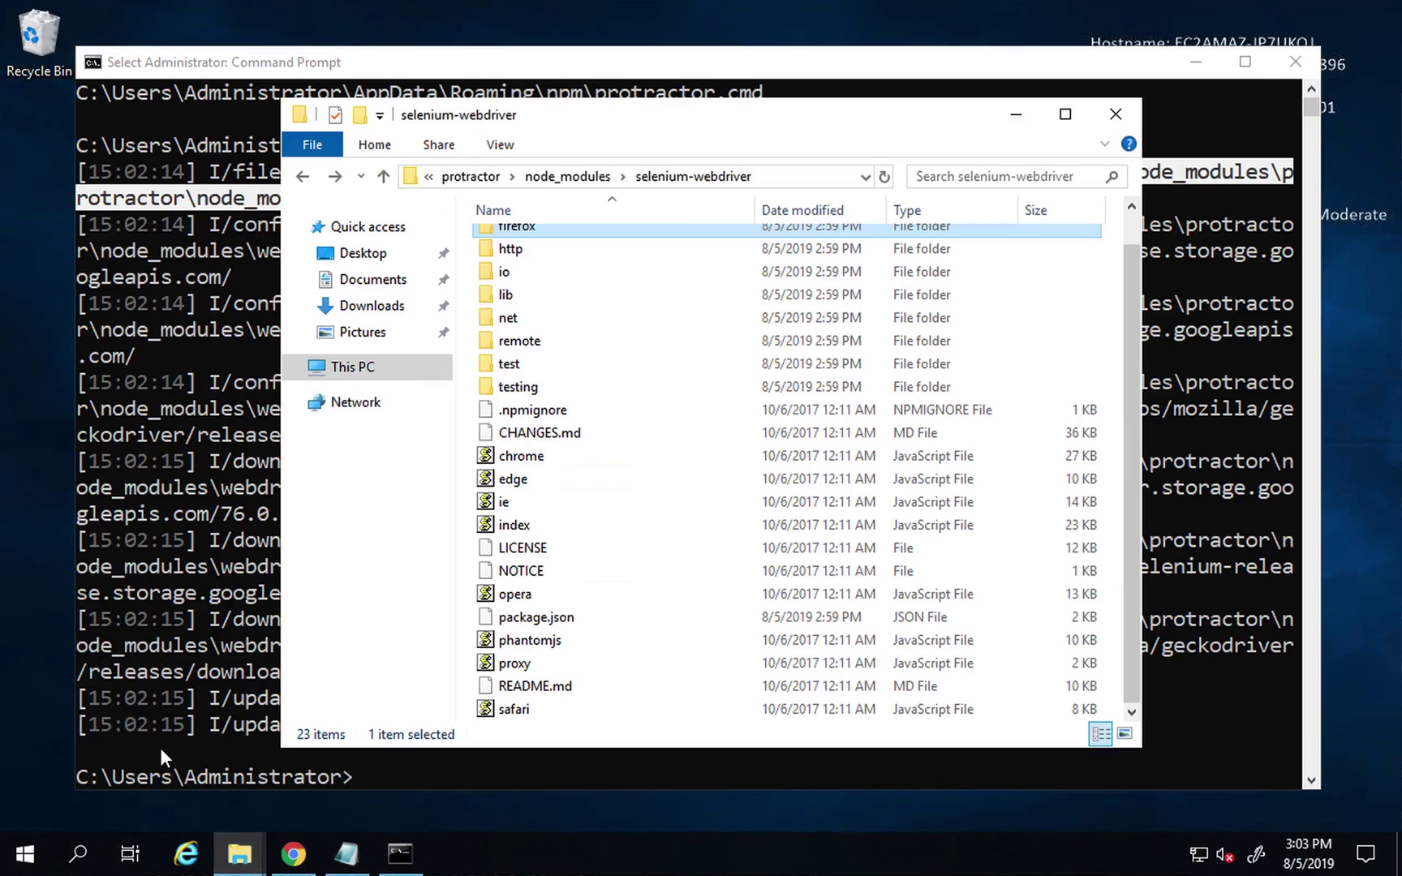
click(568, 177)
key(w)
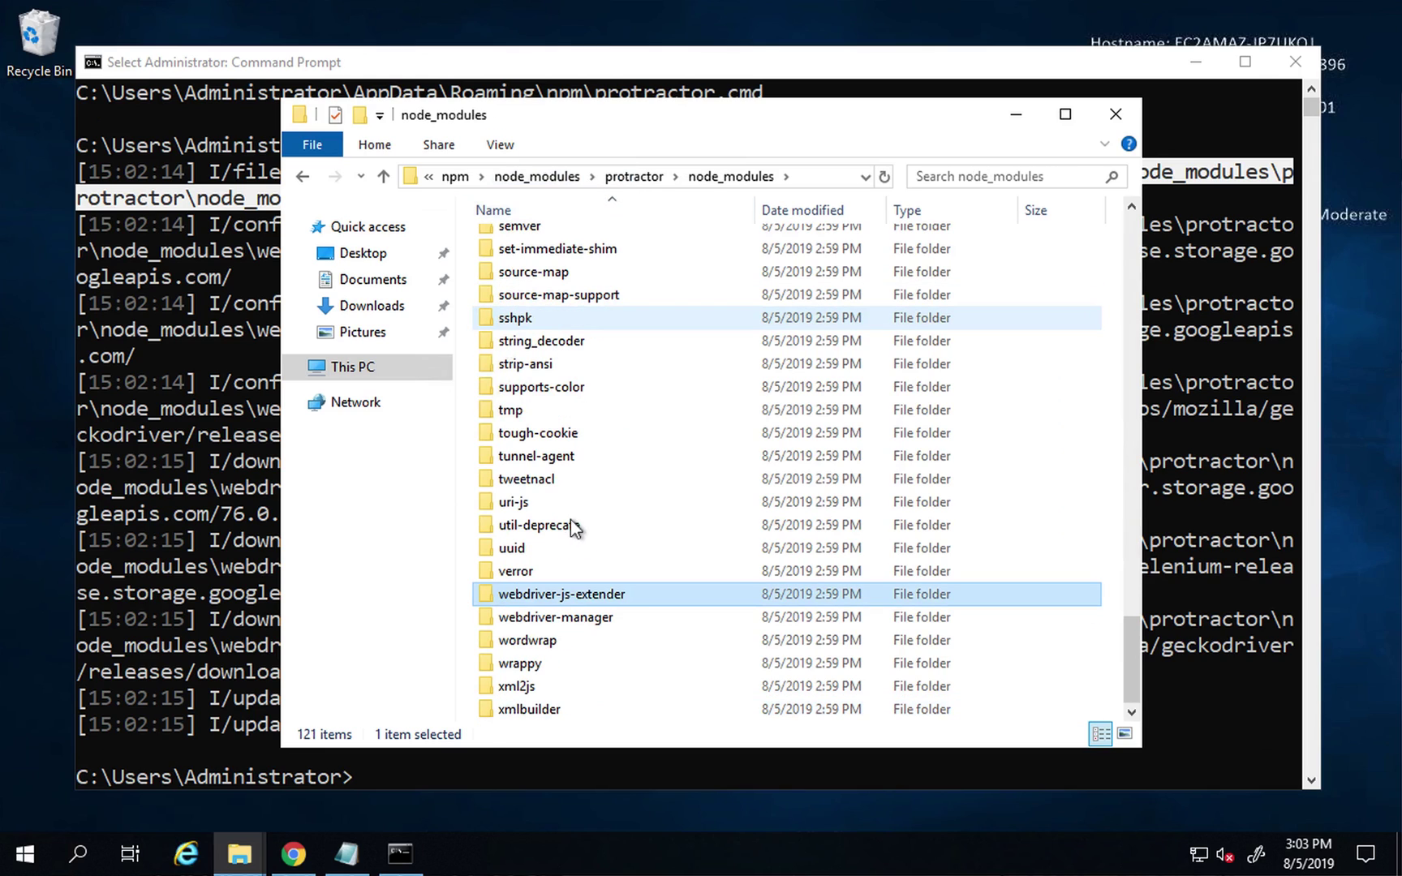
double_click(555, 617)
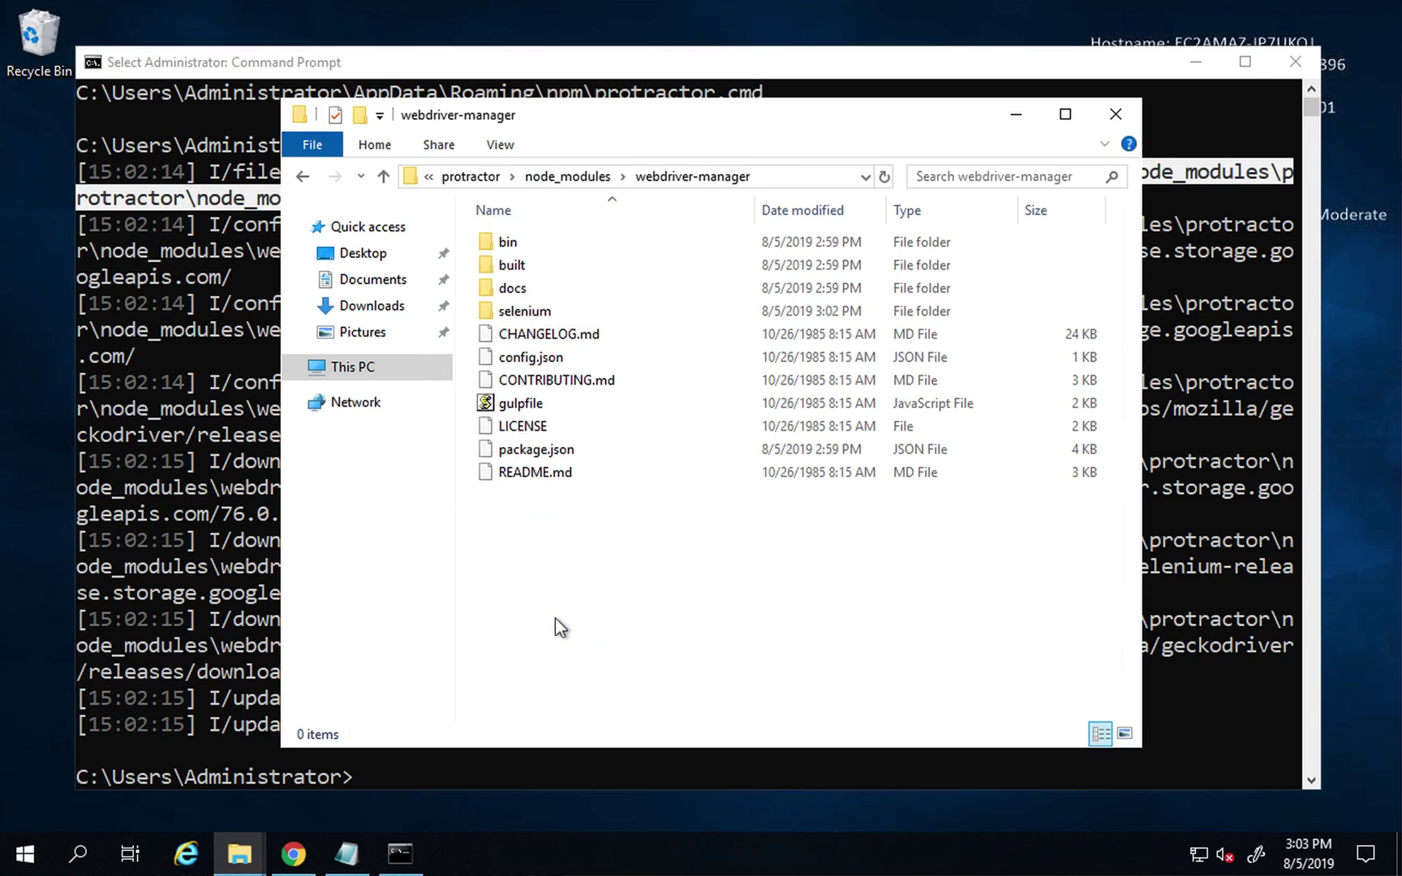
double_click(527, 311)
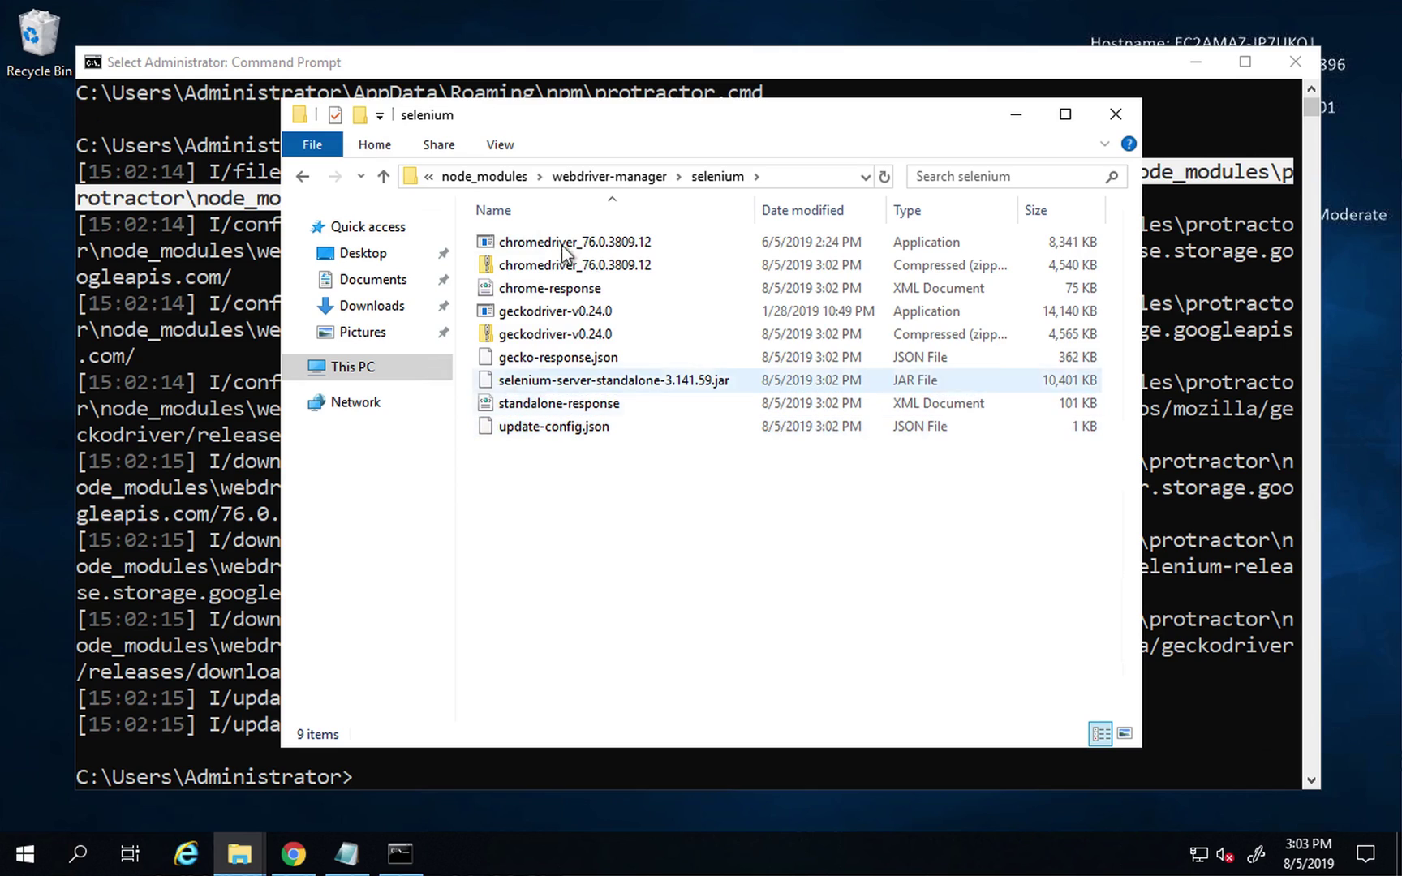
click(542, 290)
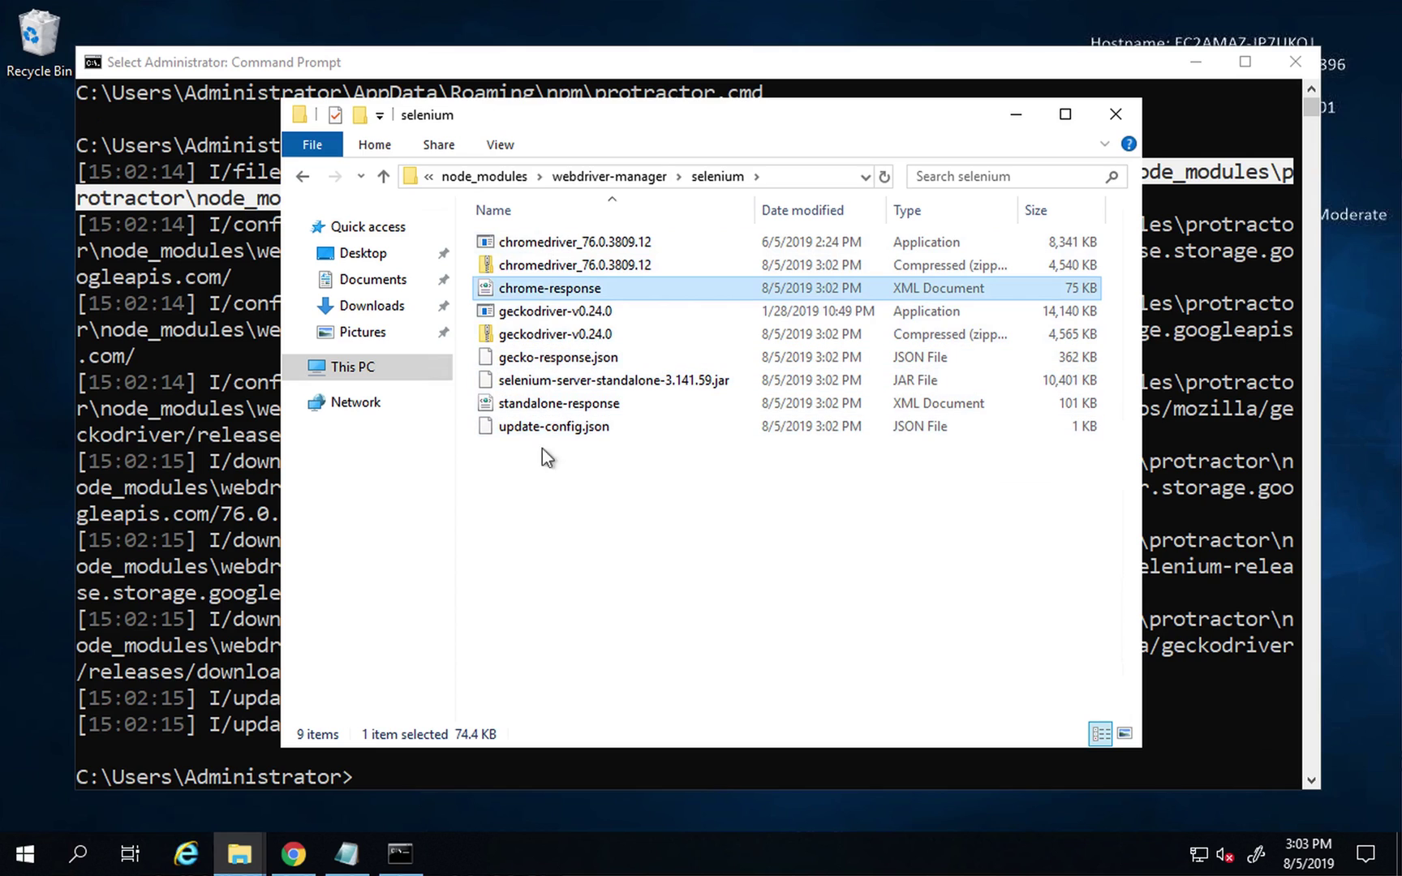
Step: Switch to Notepad and add the heading "Step 4 : Find conf.js file at" after a blank line below the webdriver-manager update line
click(196, 404)
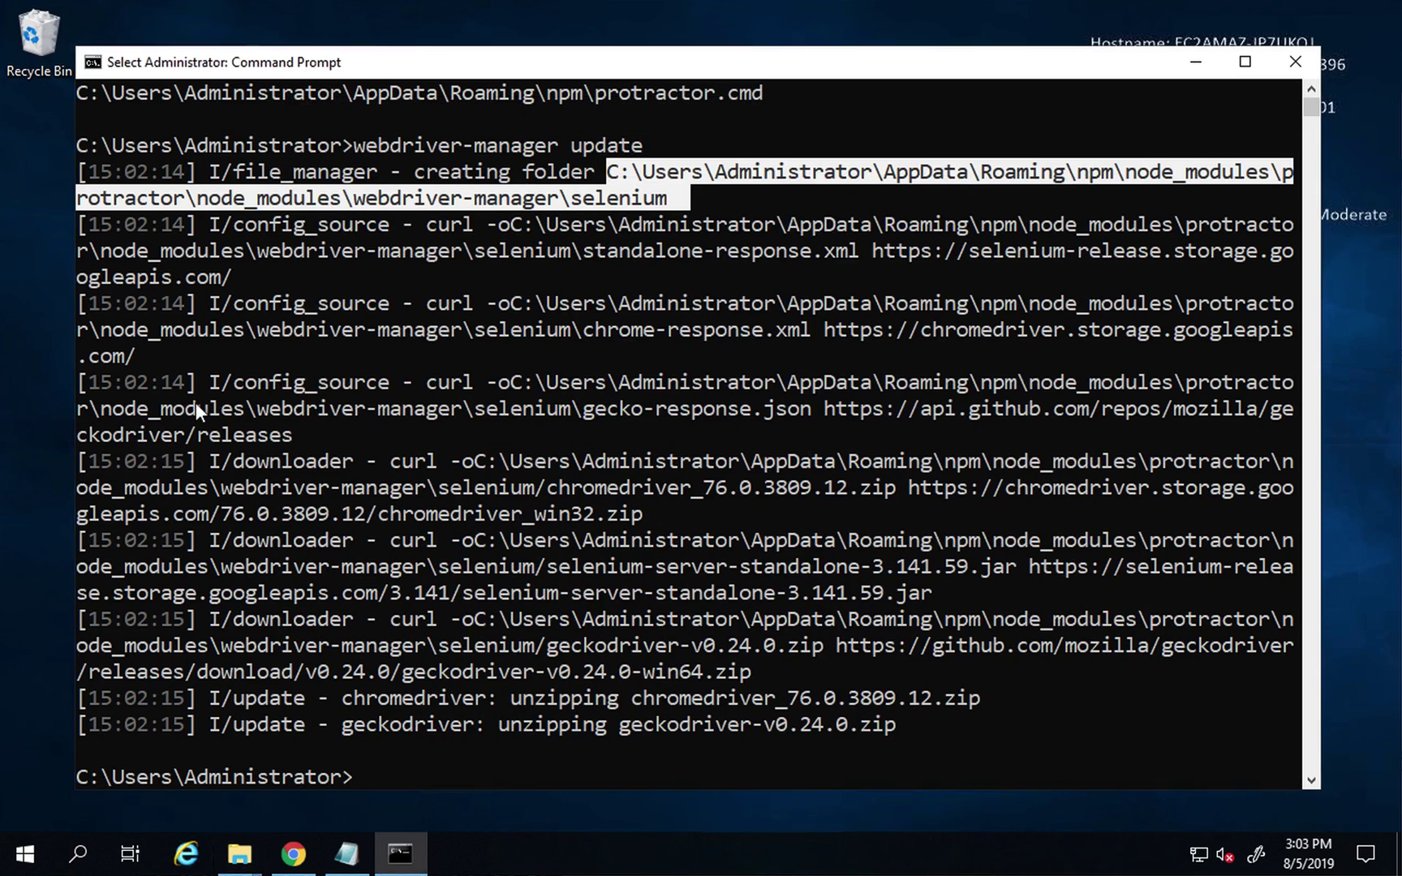
click(346, 852)
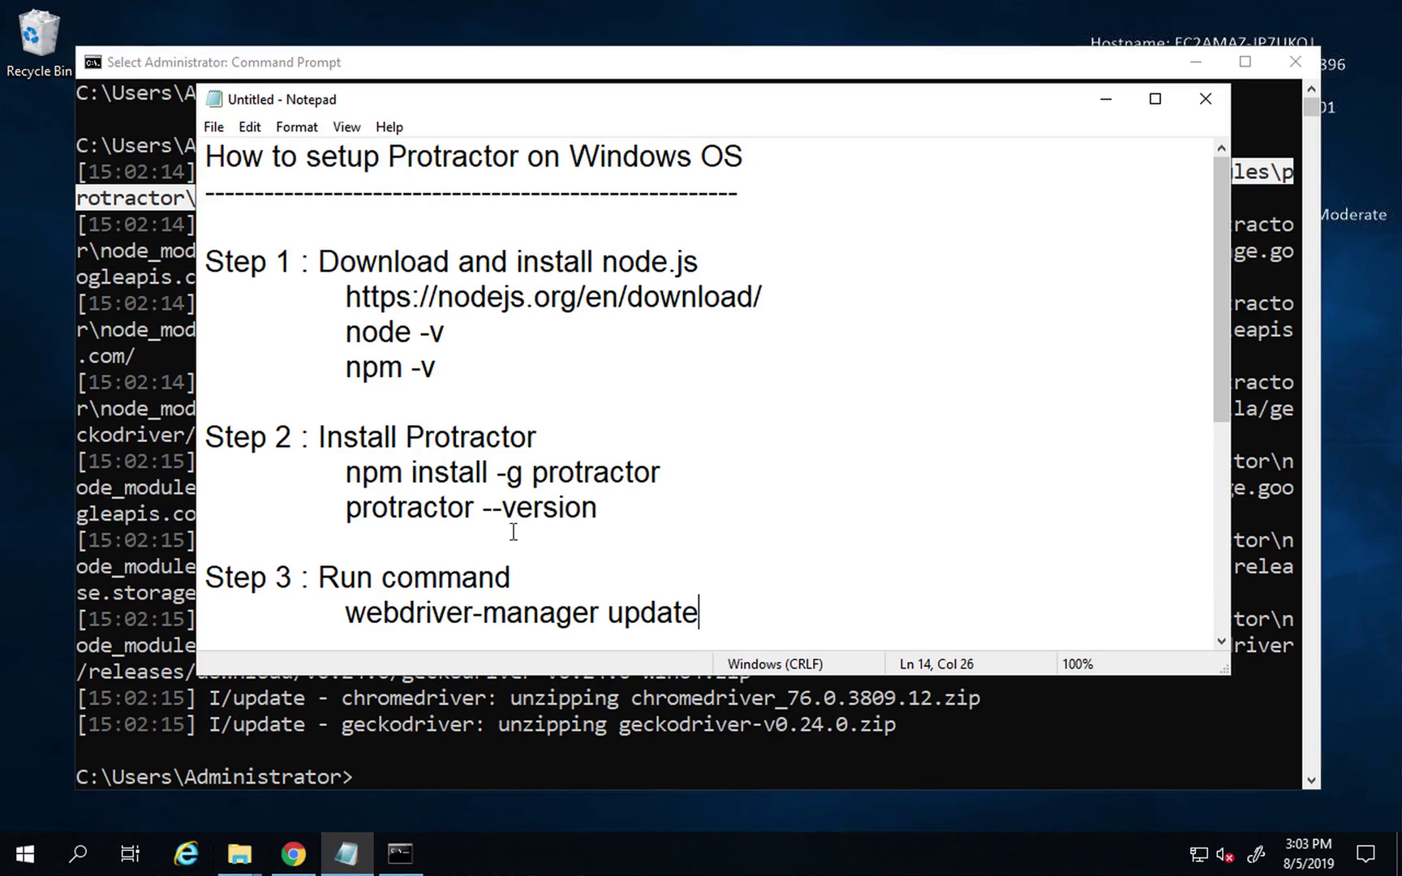
key(Return)
key(Return)
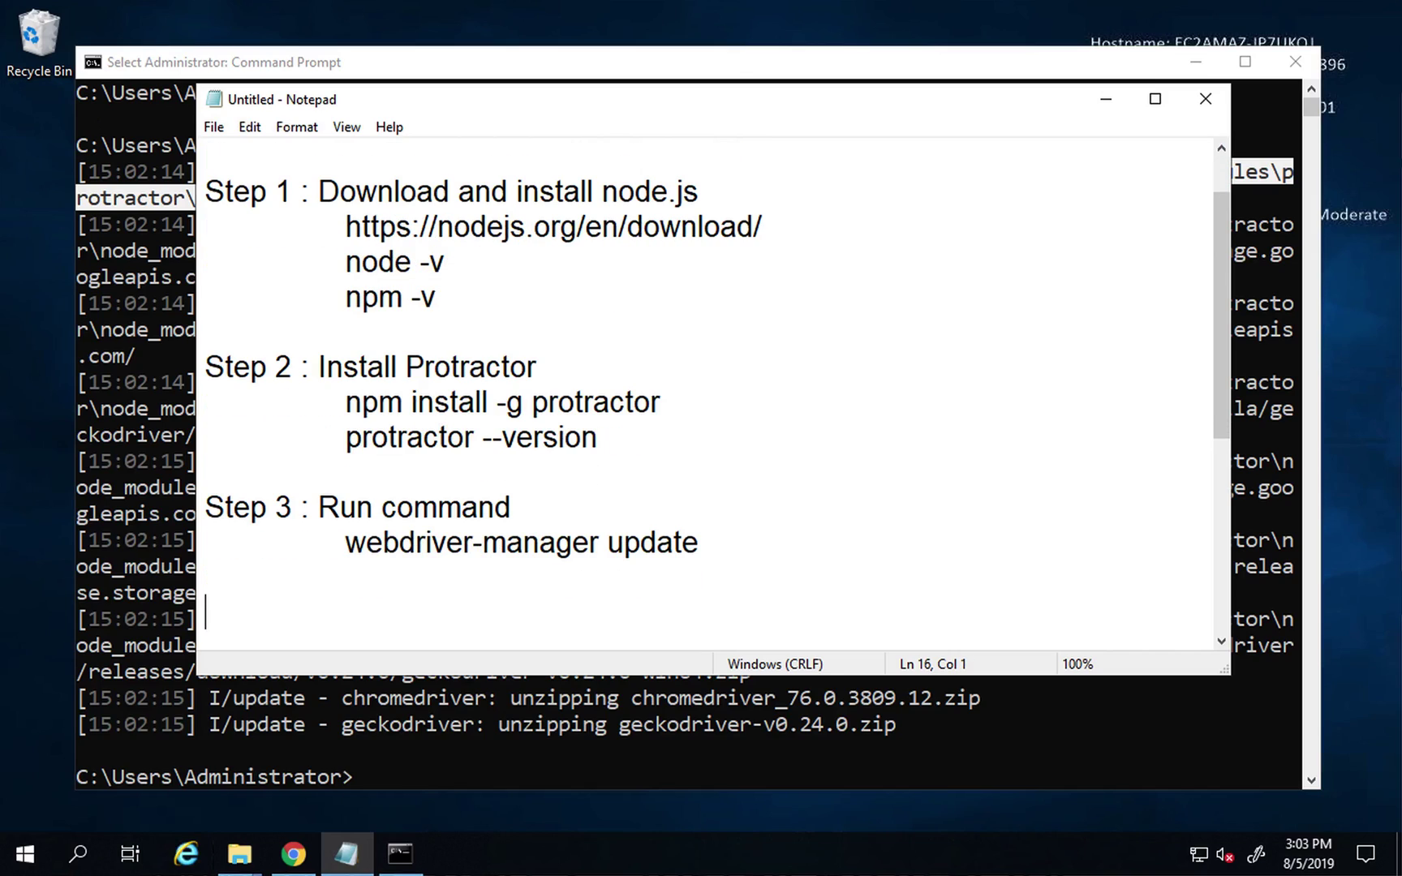
text(Step 4 )
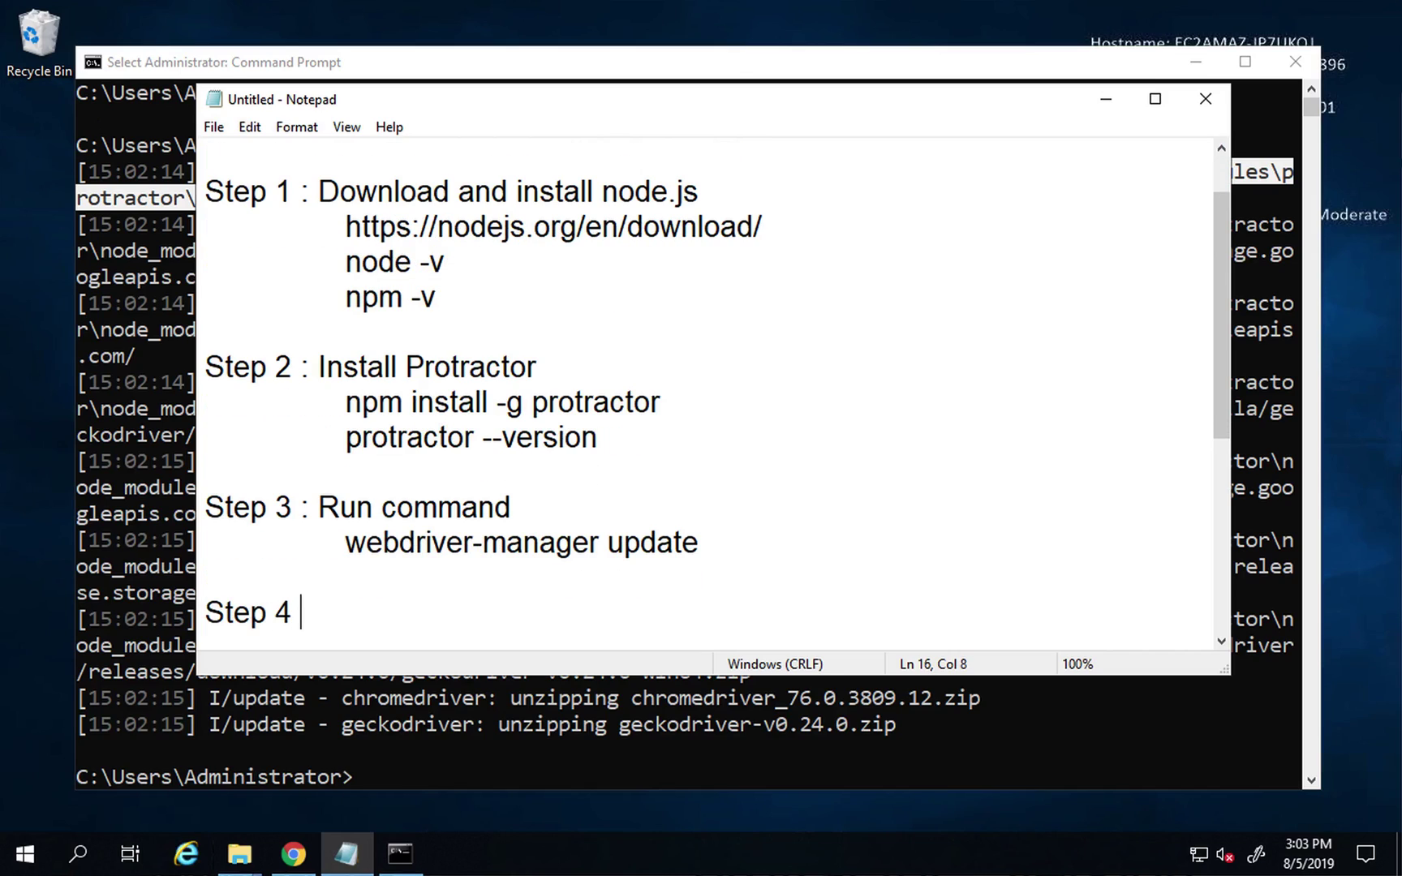
text(: Find confi)
key(BackSpace)
text(.js fi)
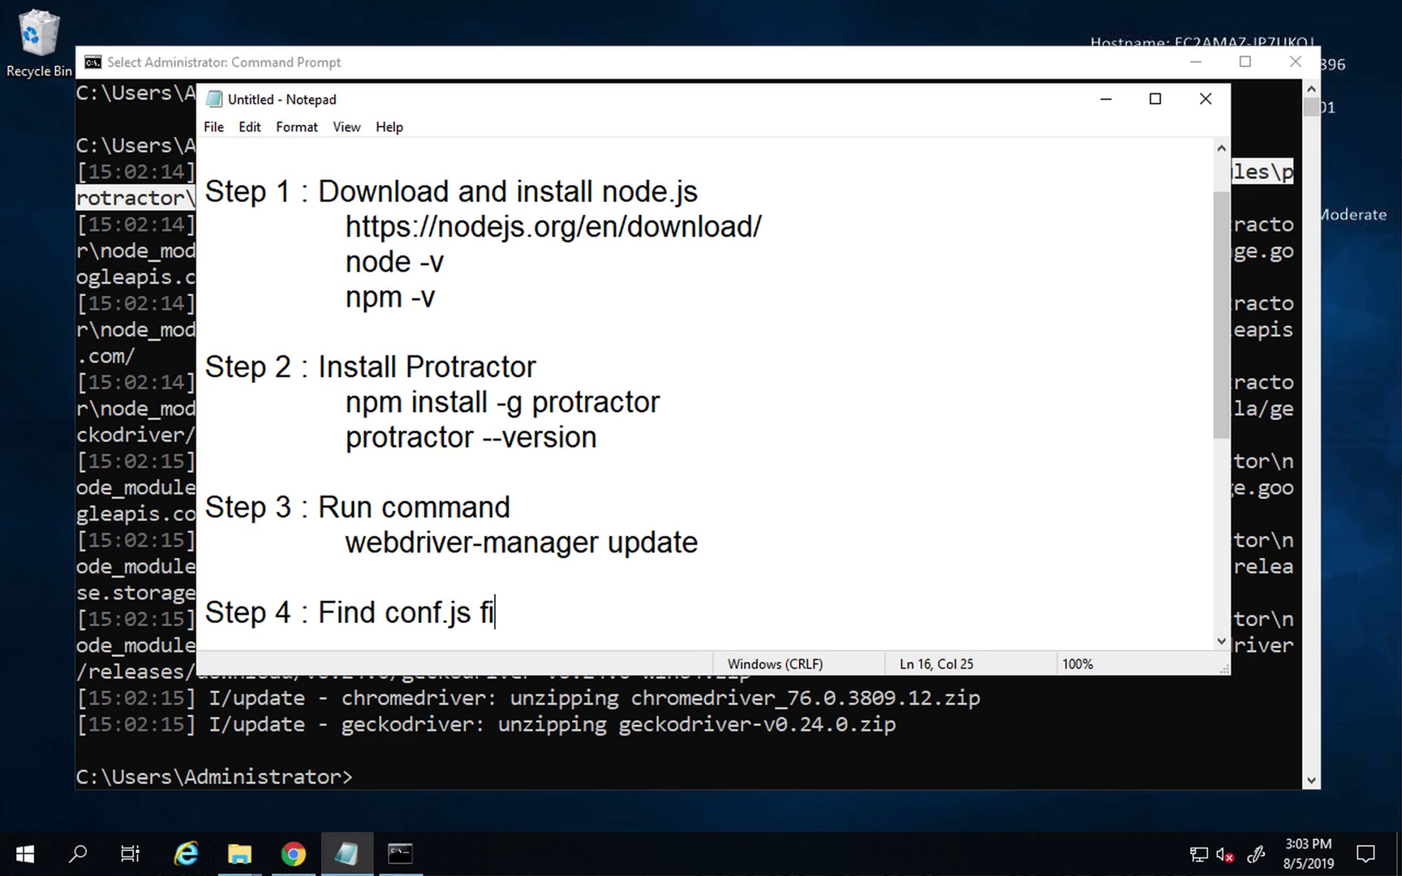
text(le at)
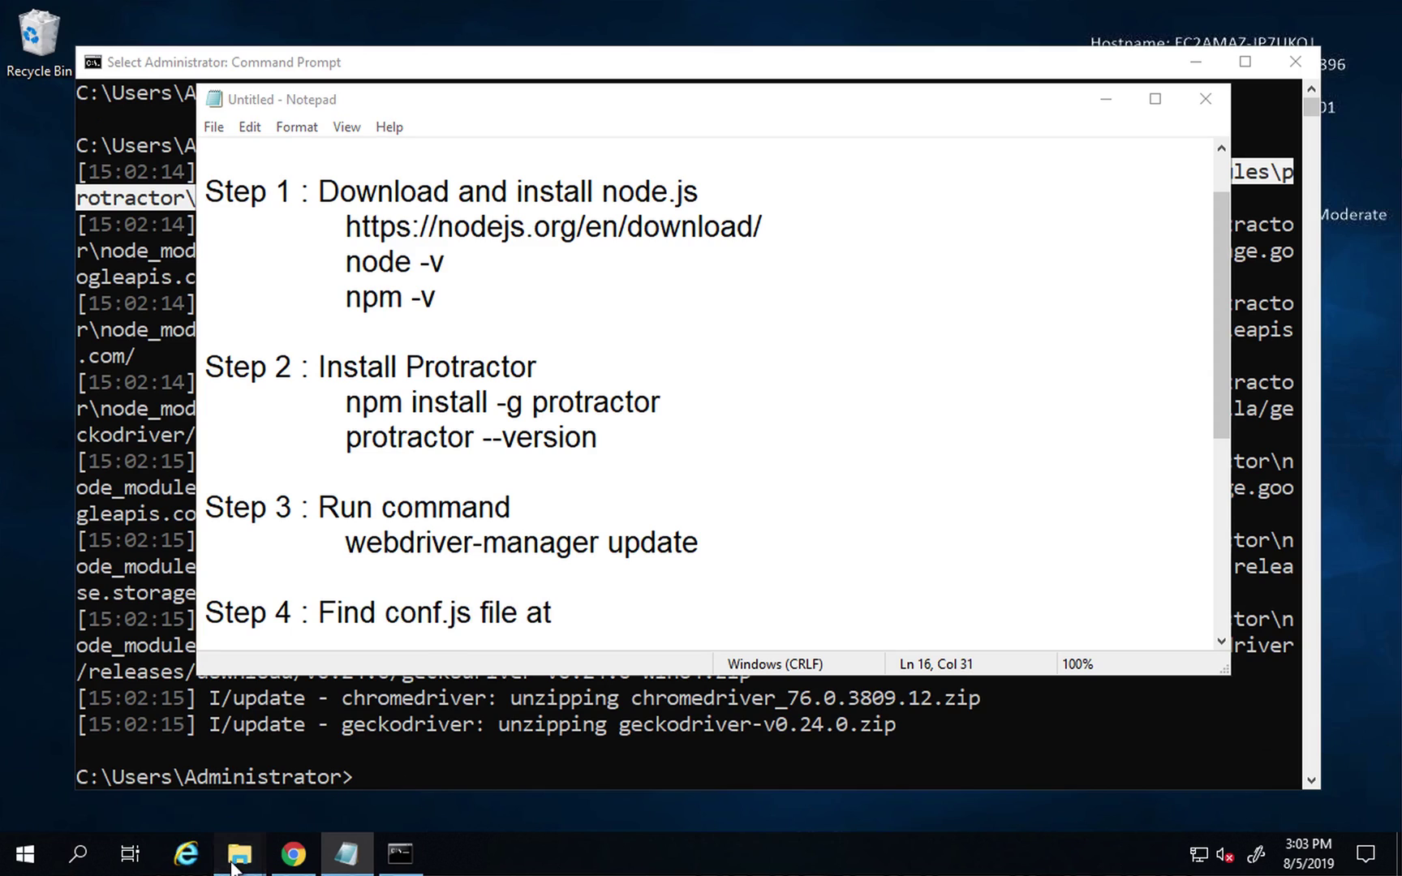
Step: Switch to the selenium folder's File Explorer window and go to the example folder under npm\node_modules\protractor
click(233, 867)
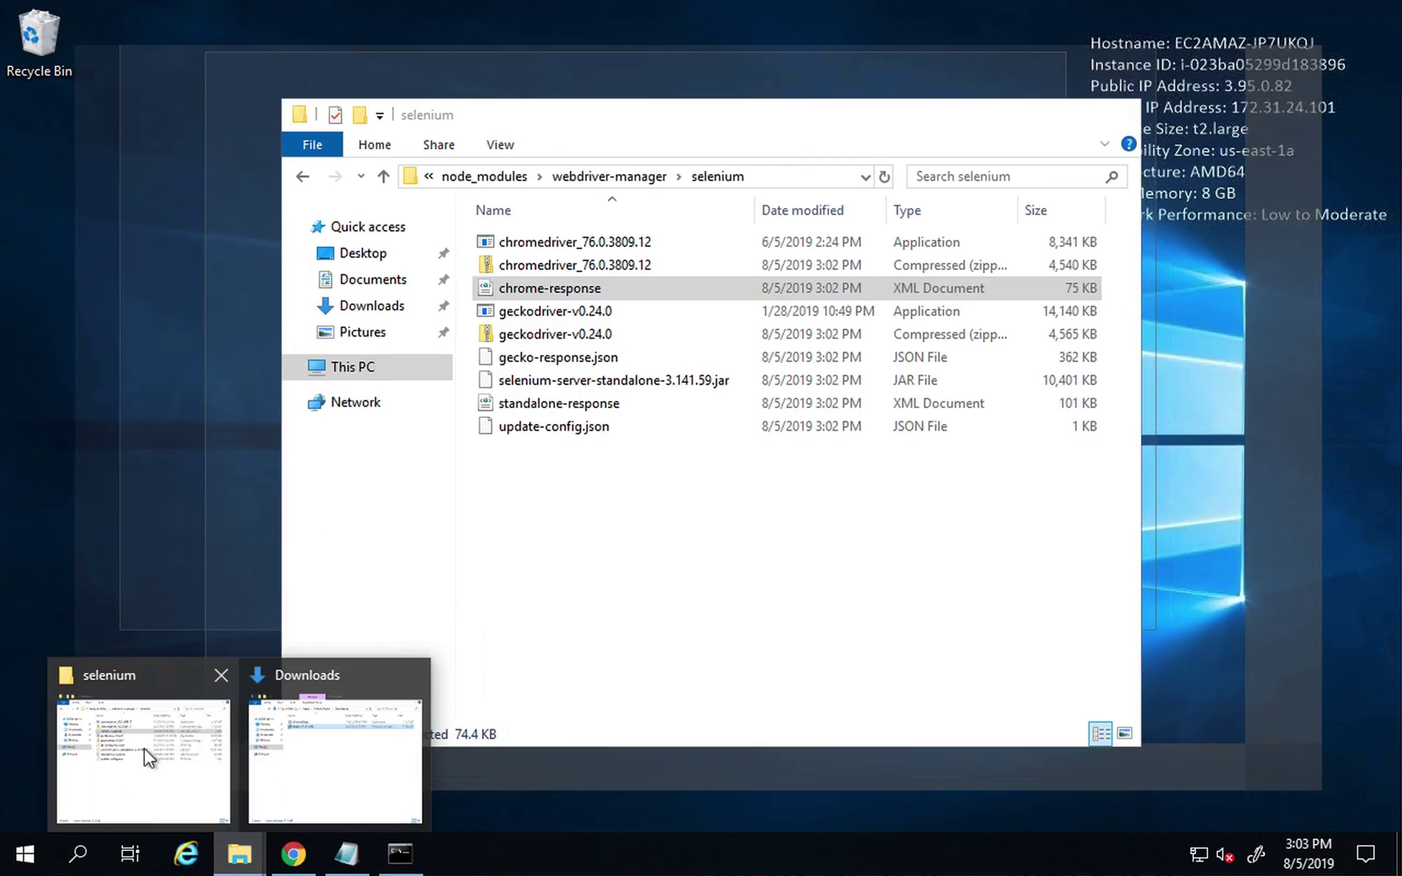
click(149, 755)
click(486, 179)
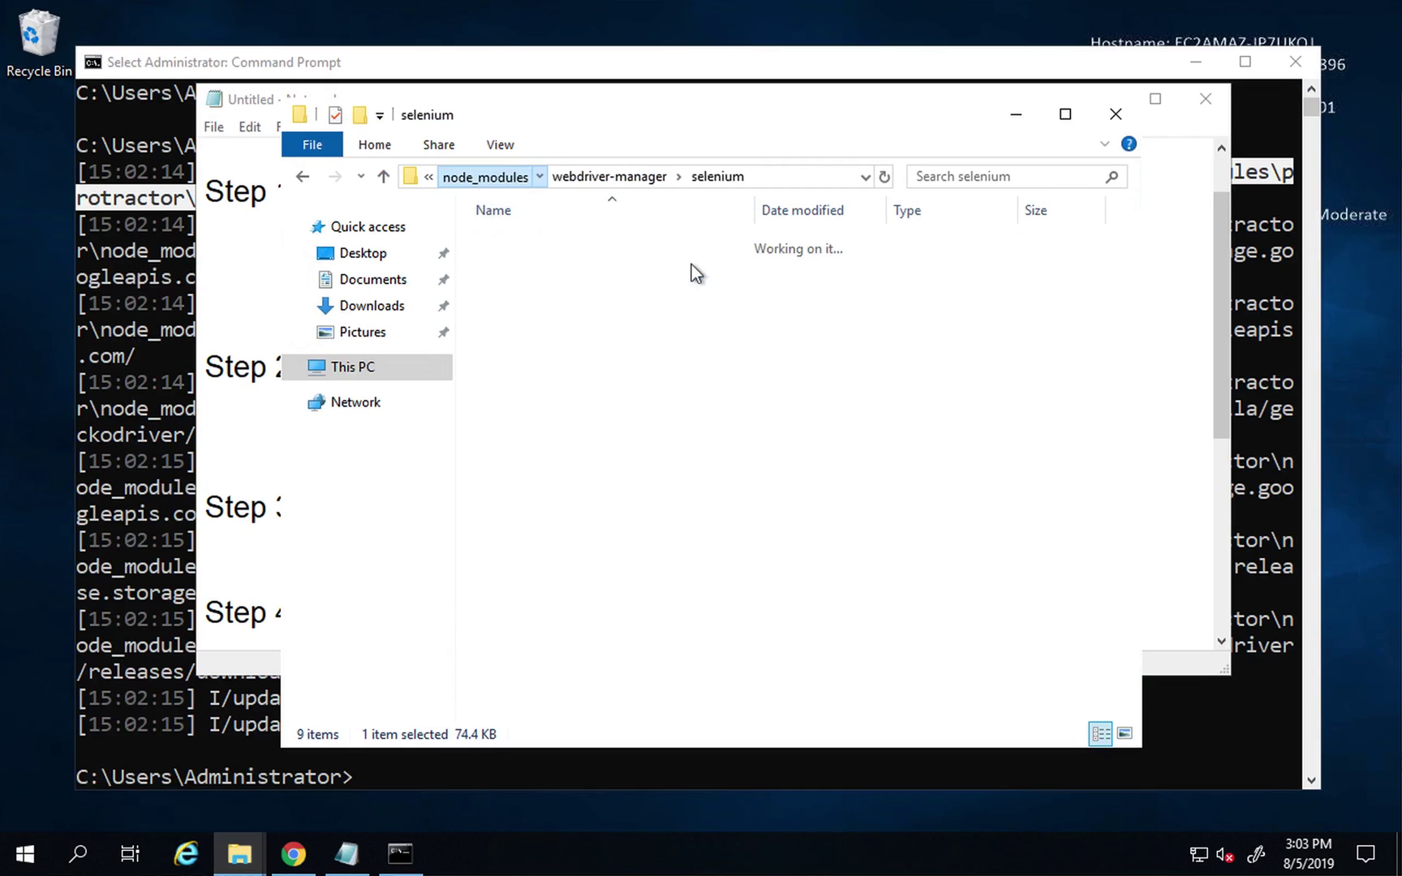
click(454, 178)
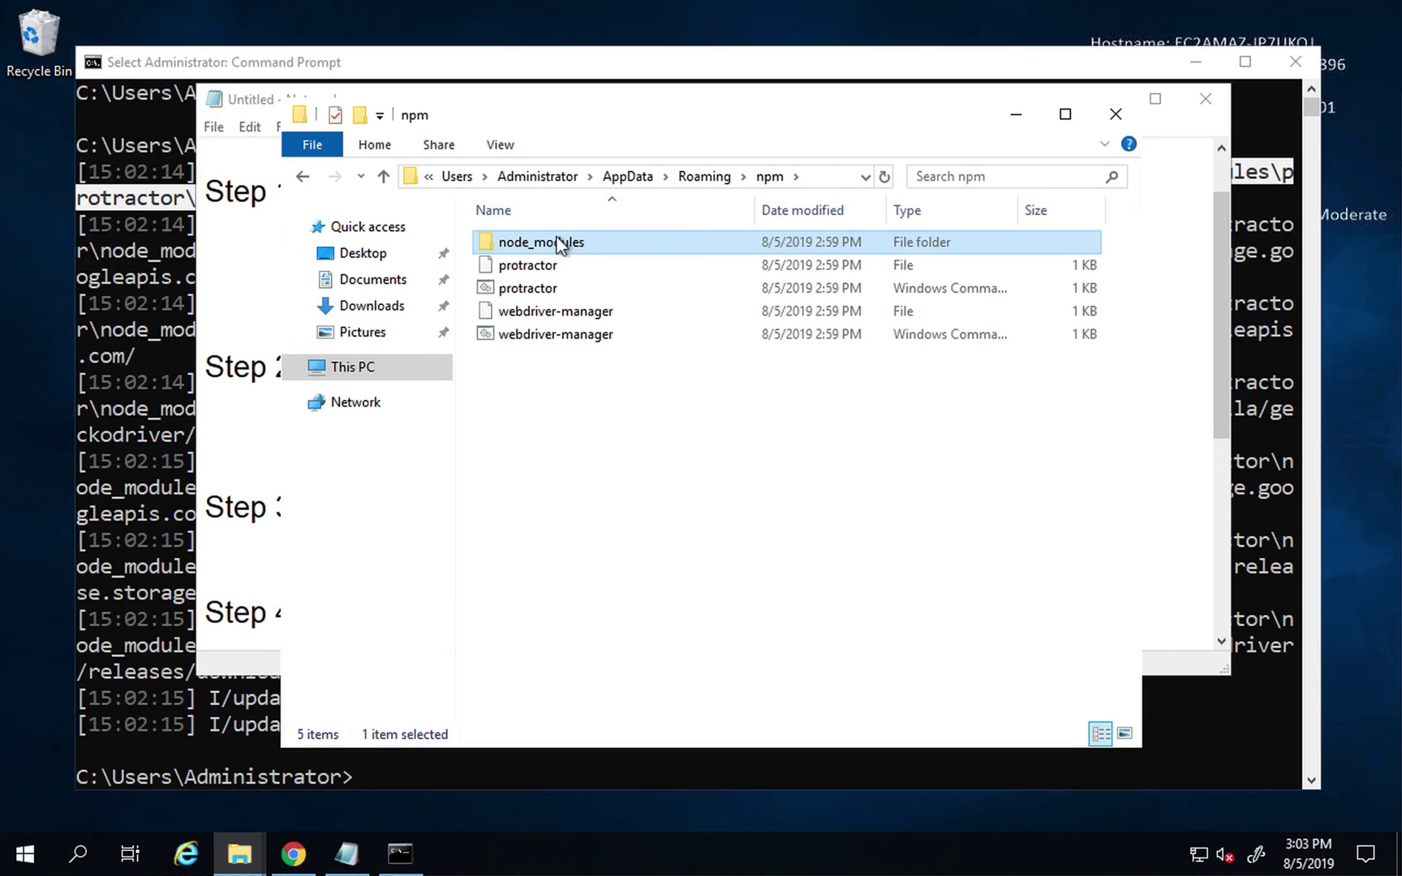
double_click(556, 243)
double_click(553, 242)
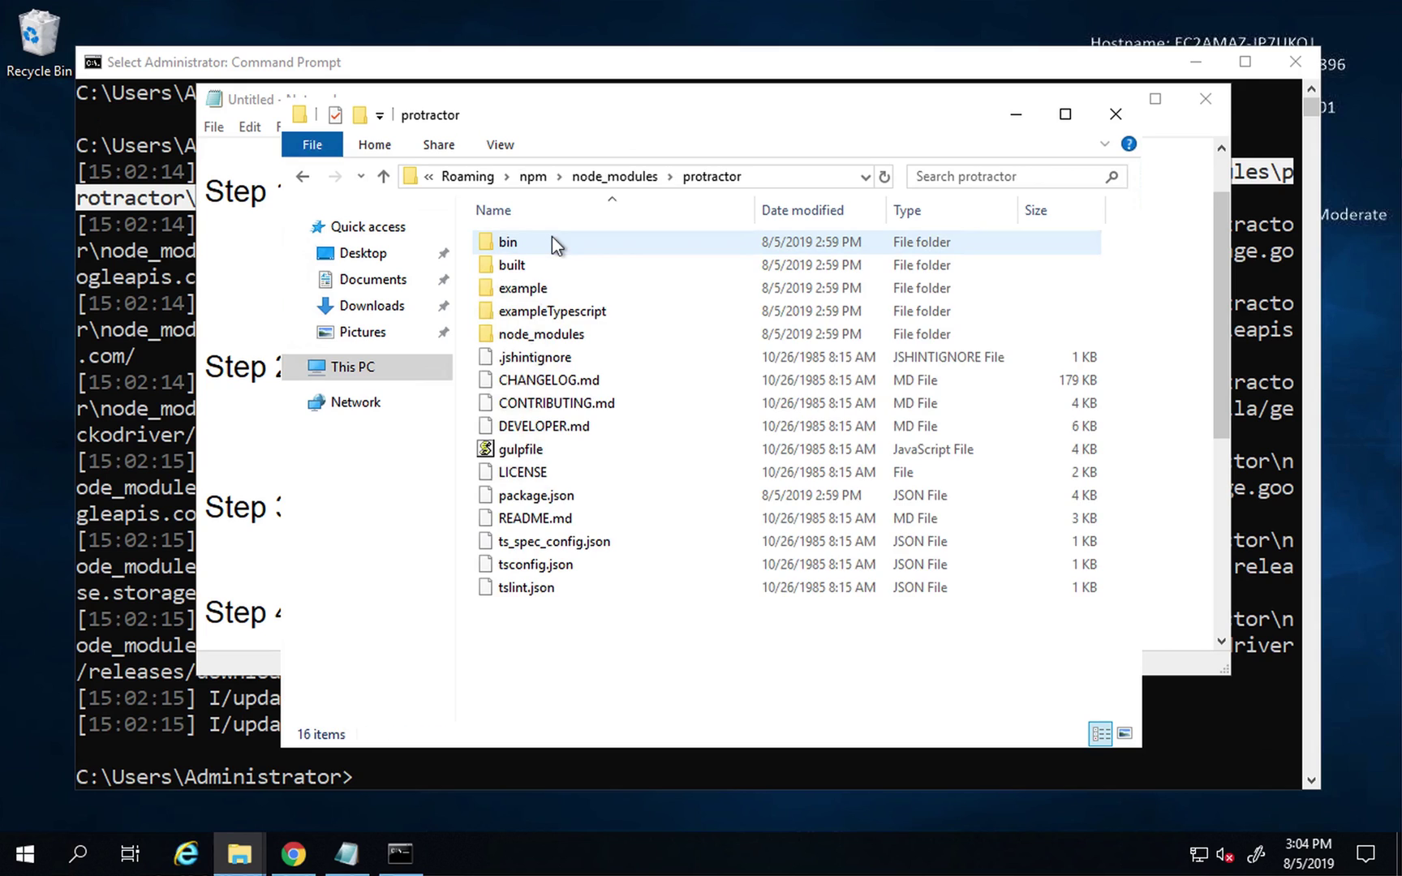
double_click(534, 290)
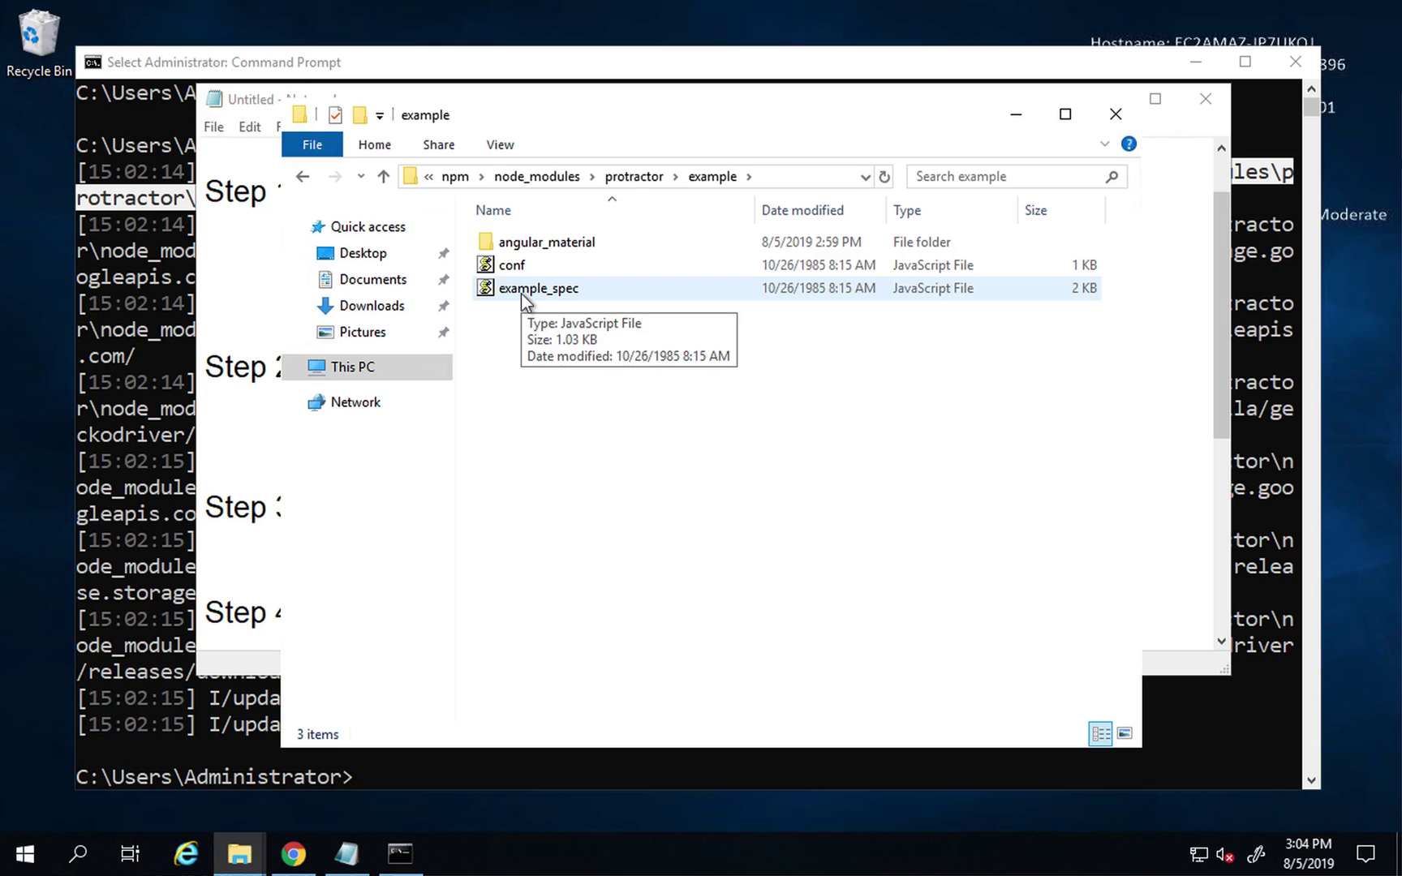
Step: Turn on the display of file name extensions in the example folder
key(alt)
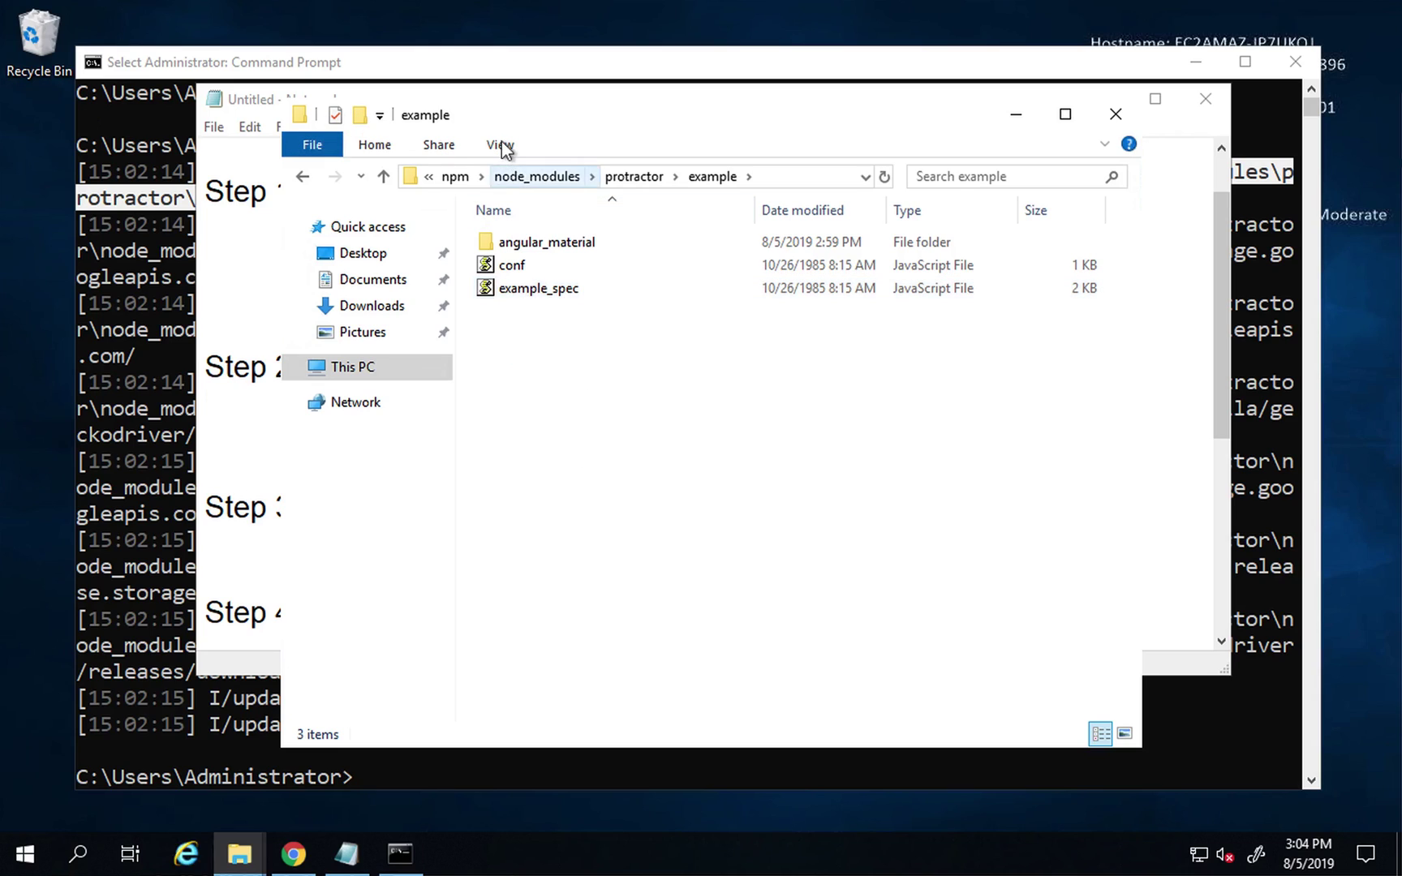
click(500, 145)
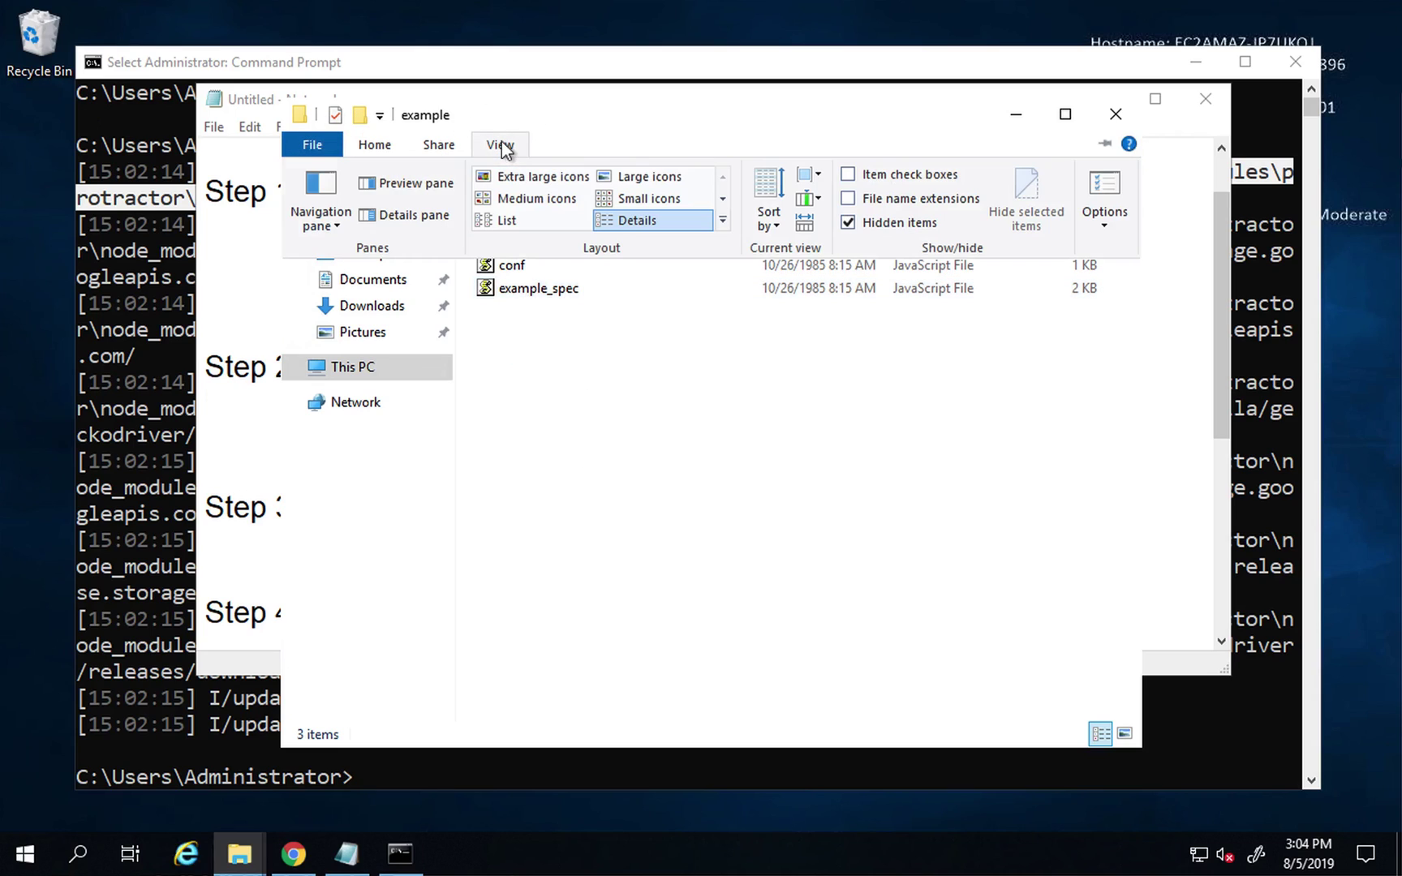
click(921, 199)
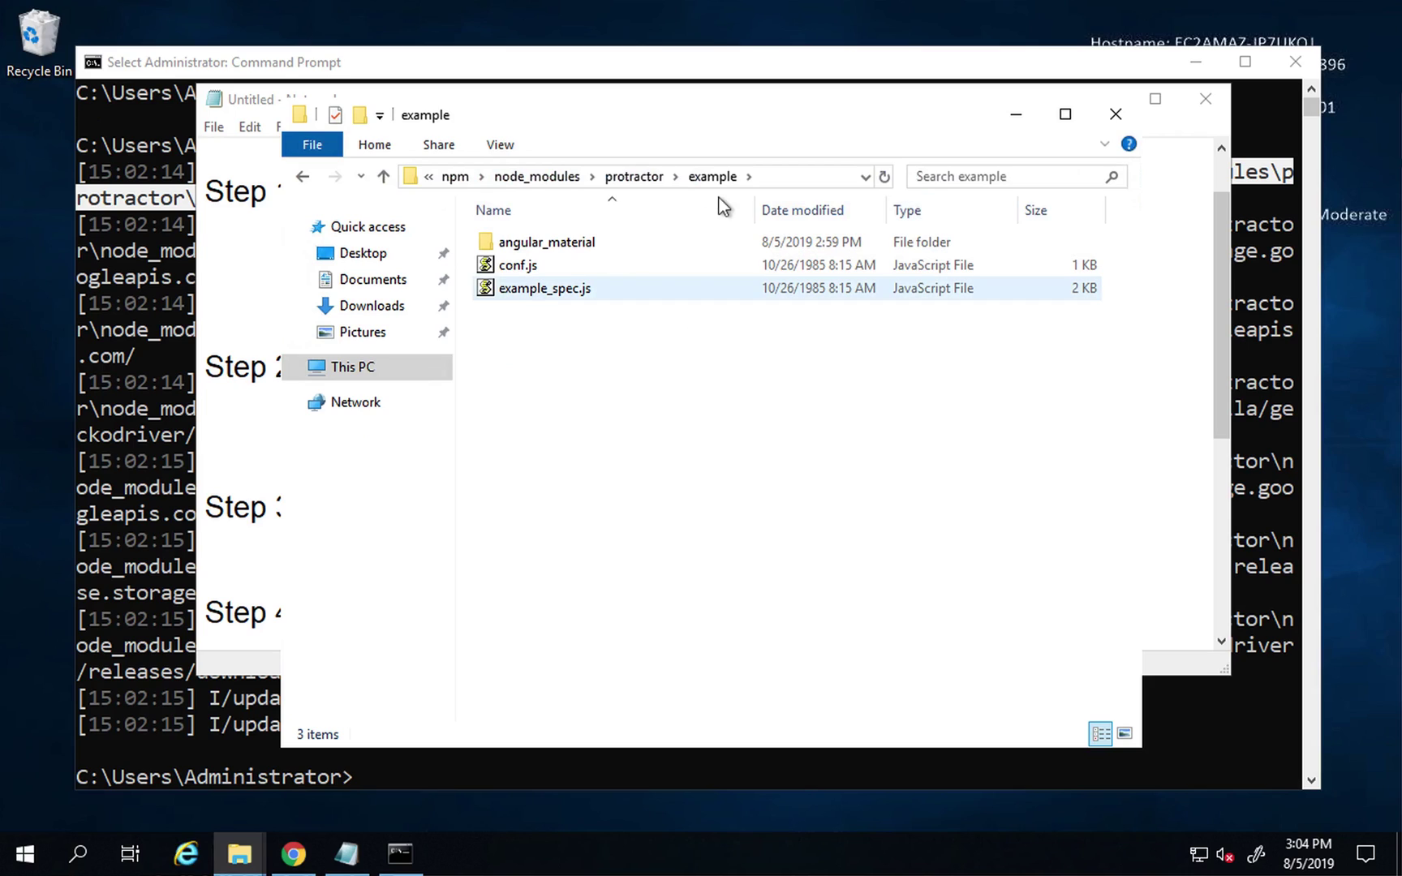
Step: Copy the example folder's full path, C:\Users\Administrator\AppData\Roaming\npm\node_modules\protractor\example, and append it to the Step 4 line in Notepad
click(779, 177)
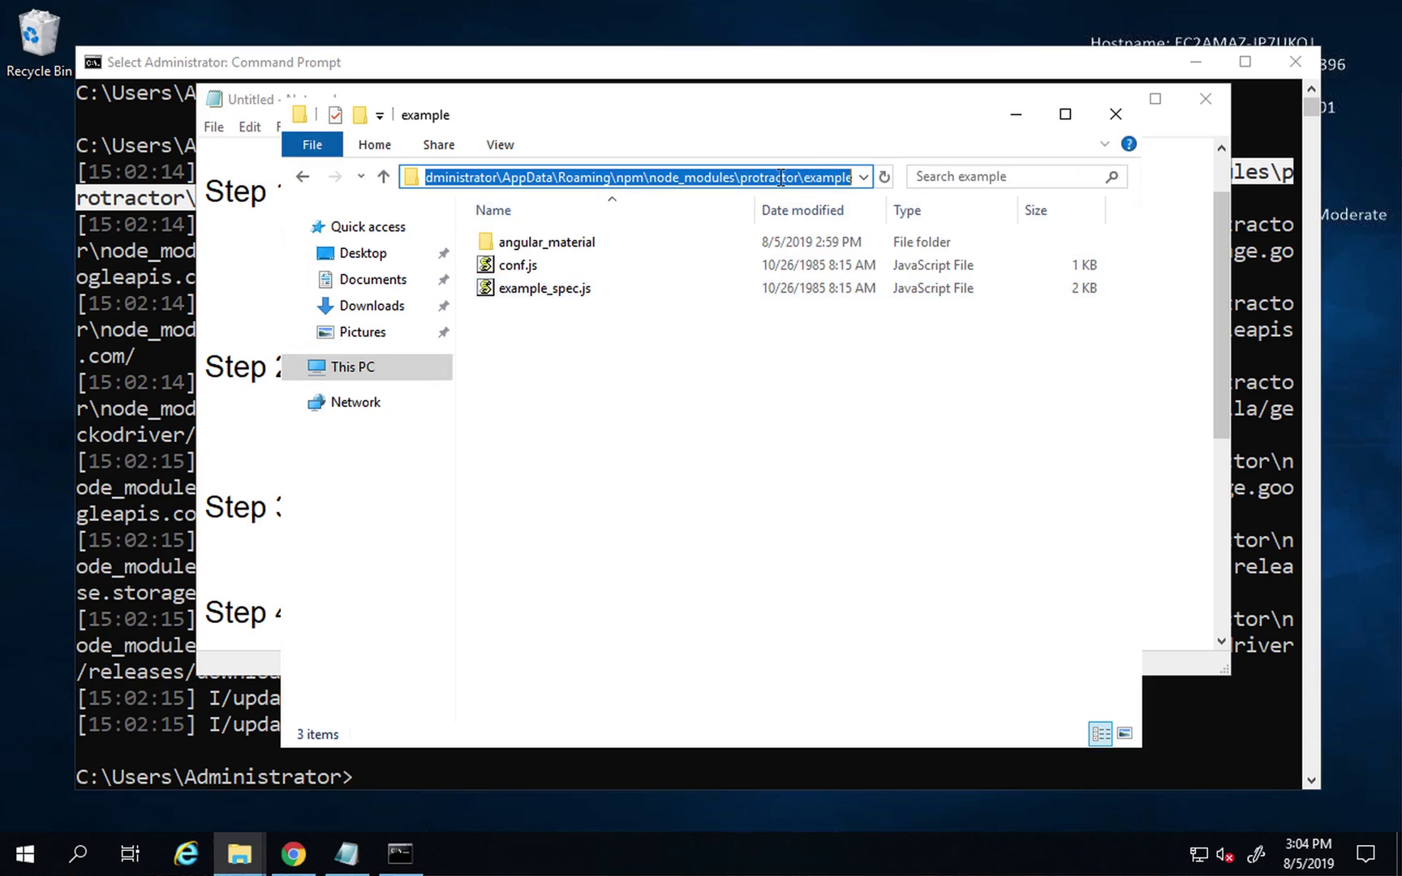
click(347, 853)
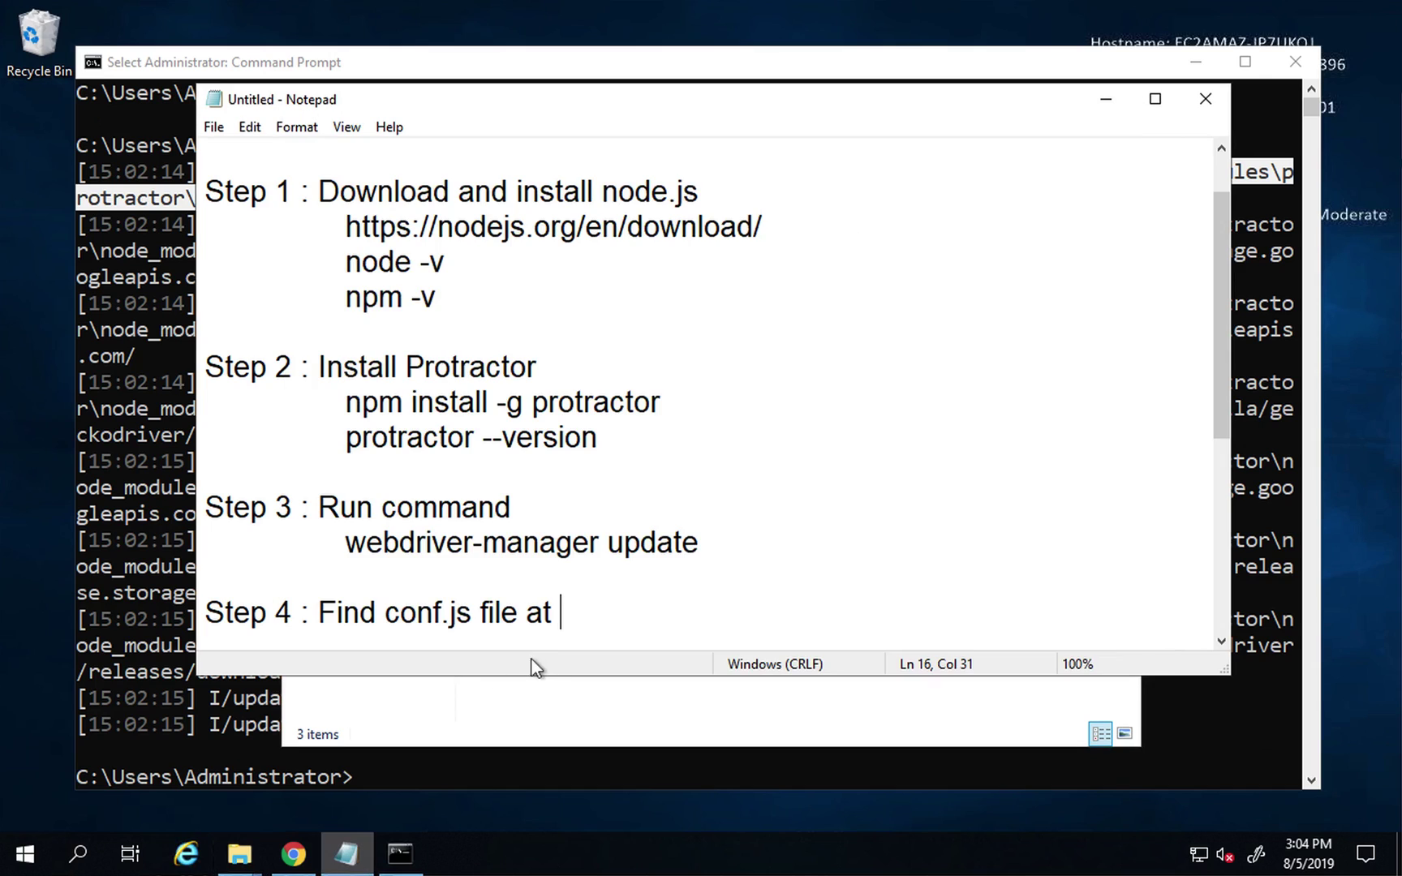
text(C:\Users\Administrator\AppData\Roaming\npm\node_modules\protractor\example)
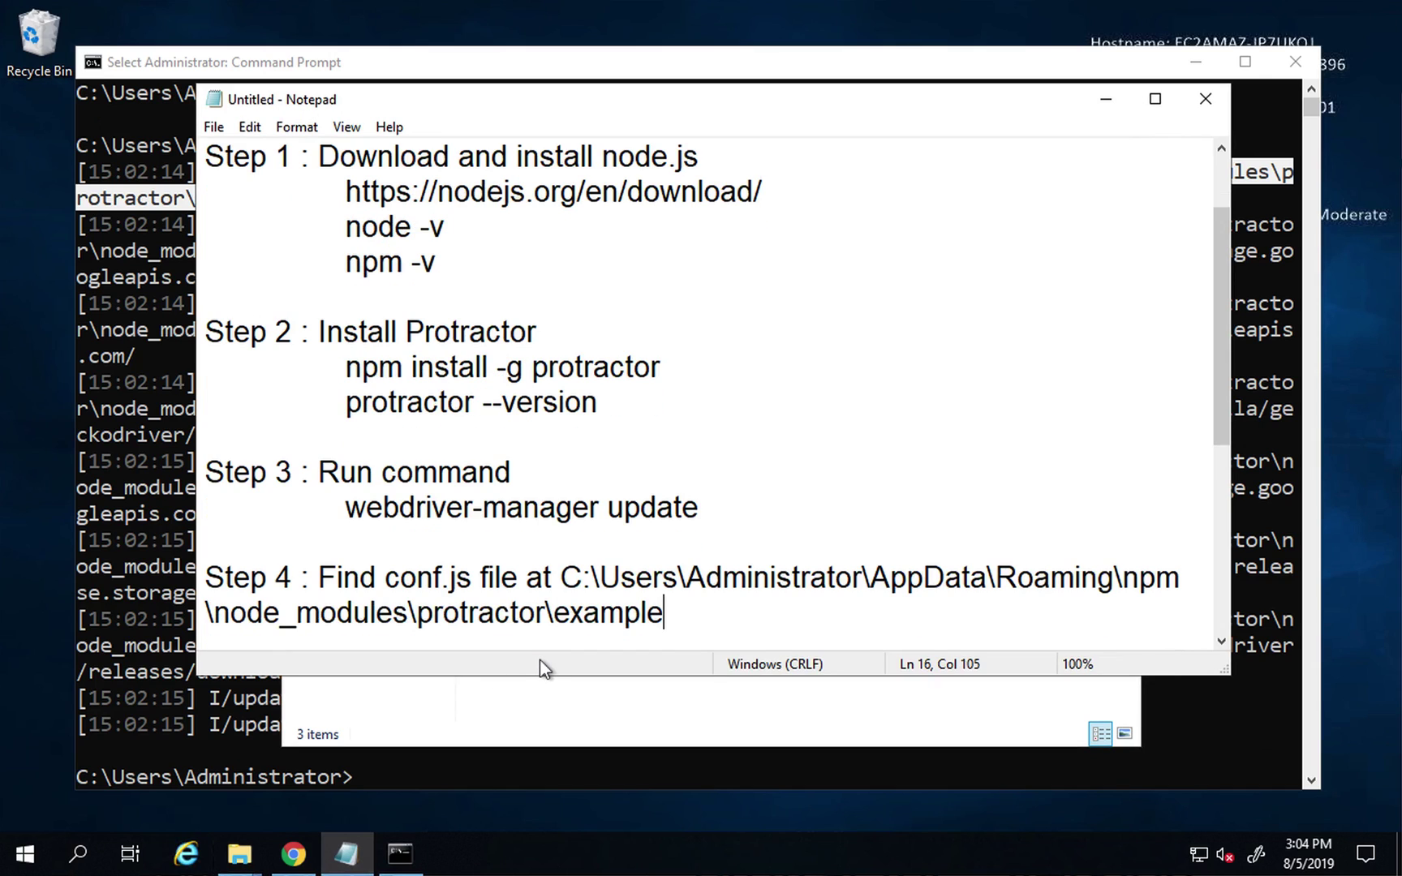
double_click(771, 581)
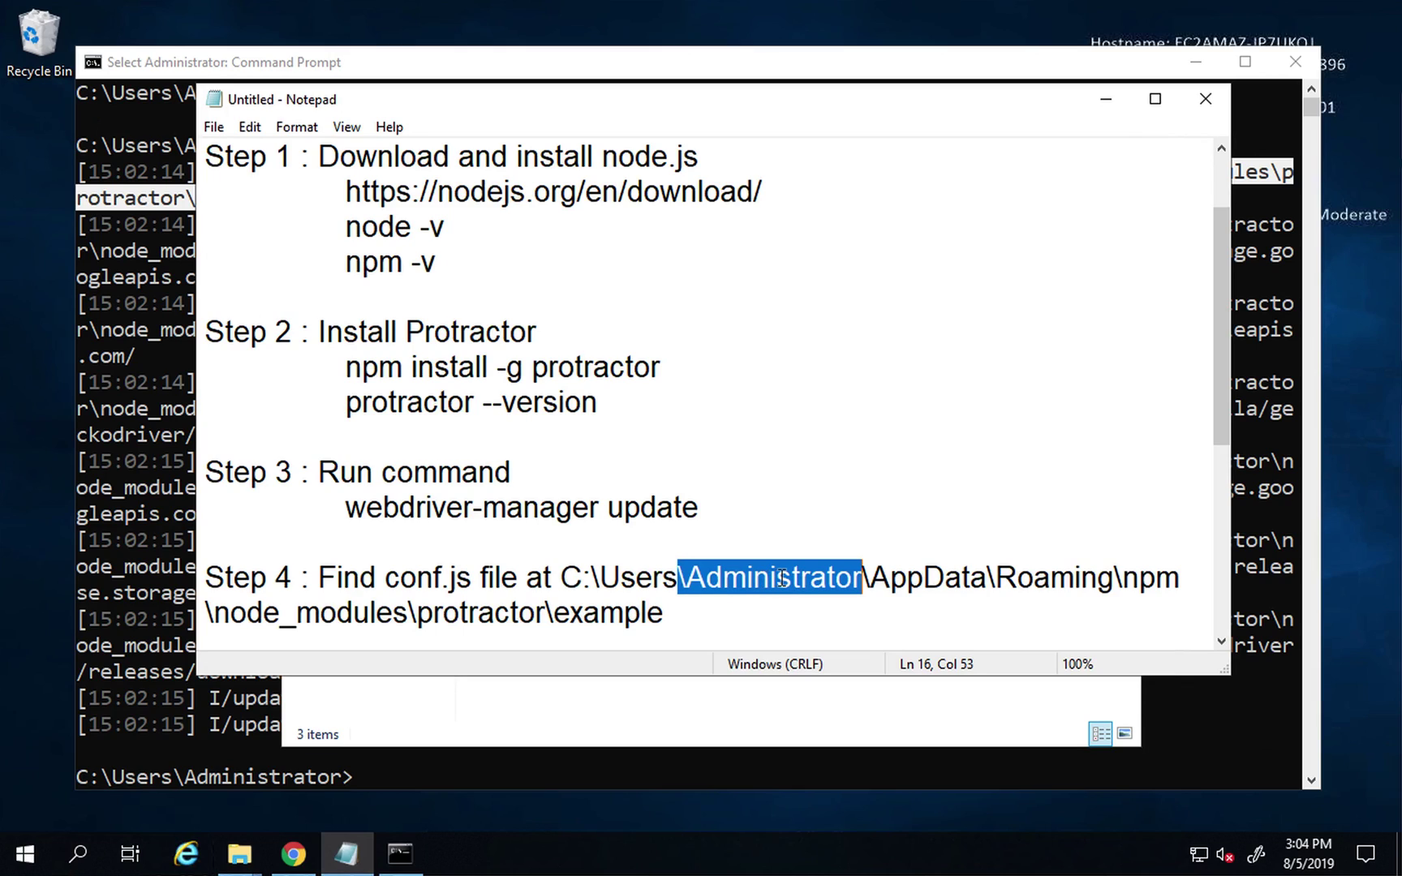
click(675, 617)
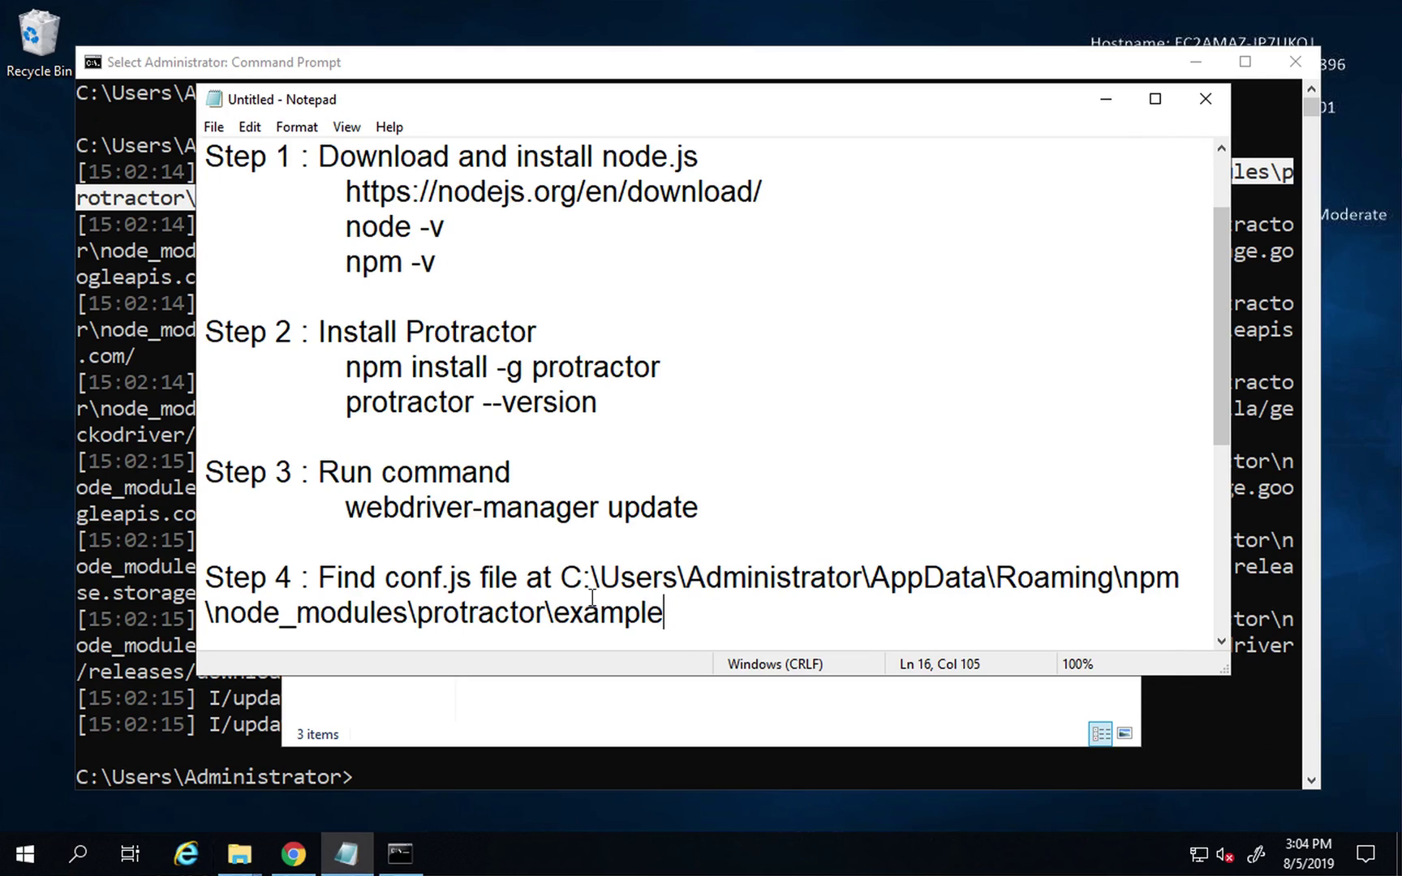
Step: Open conf.js from the example folder for editing, examine its browserName, framework and specs settings, and close it without changes
click(475, 719)
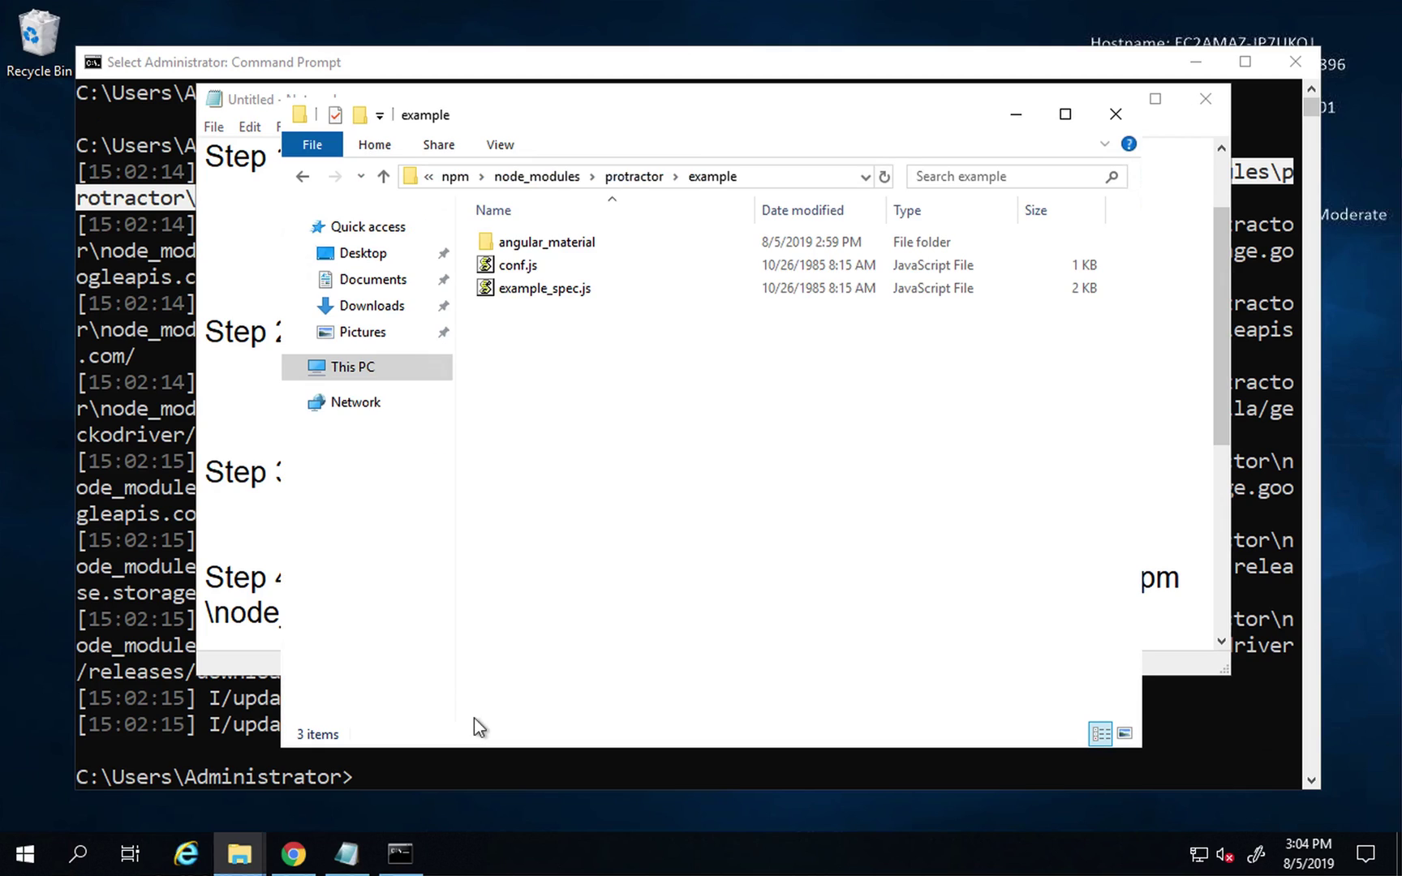
right_click(512, 269)
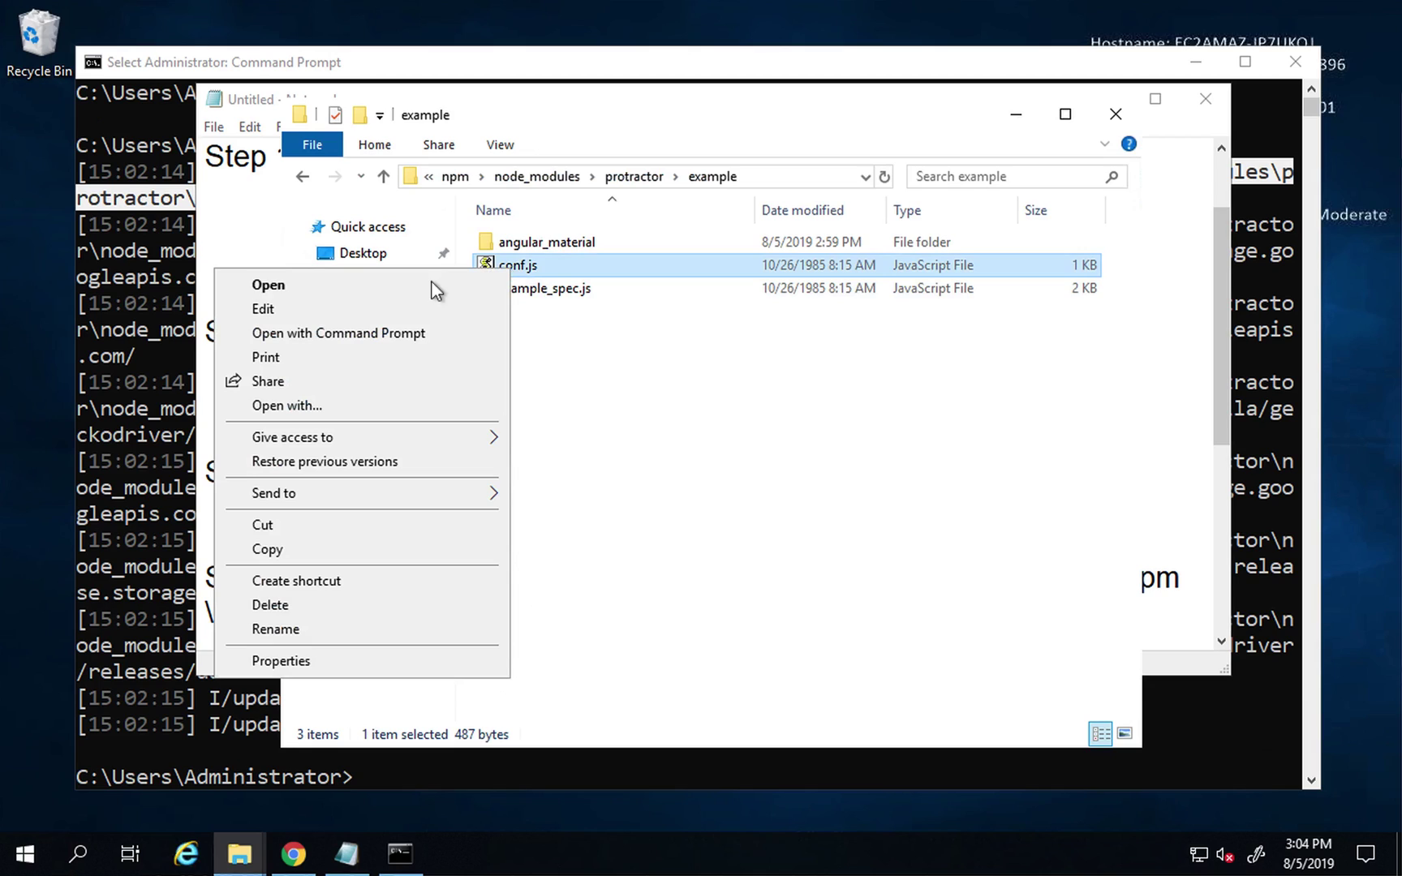
click(395, 307)
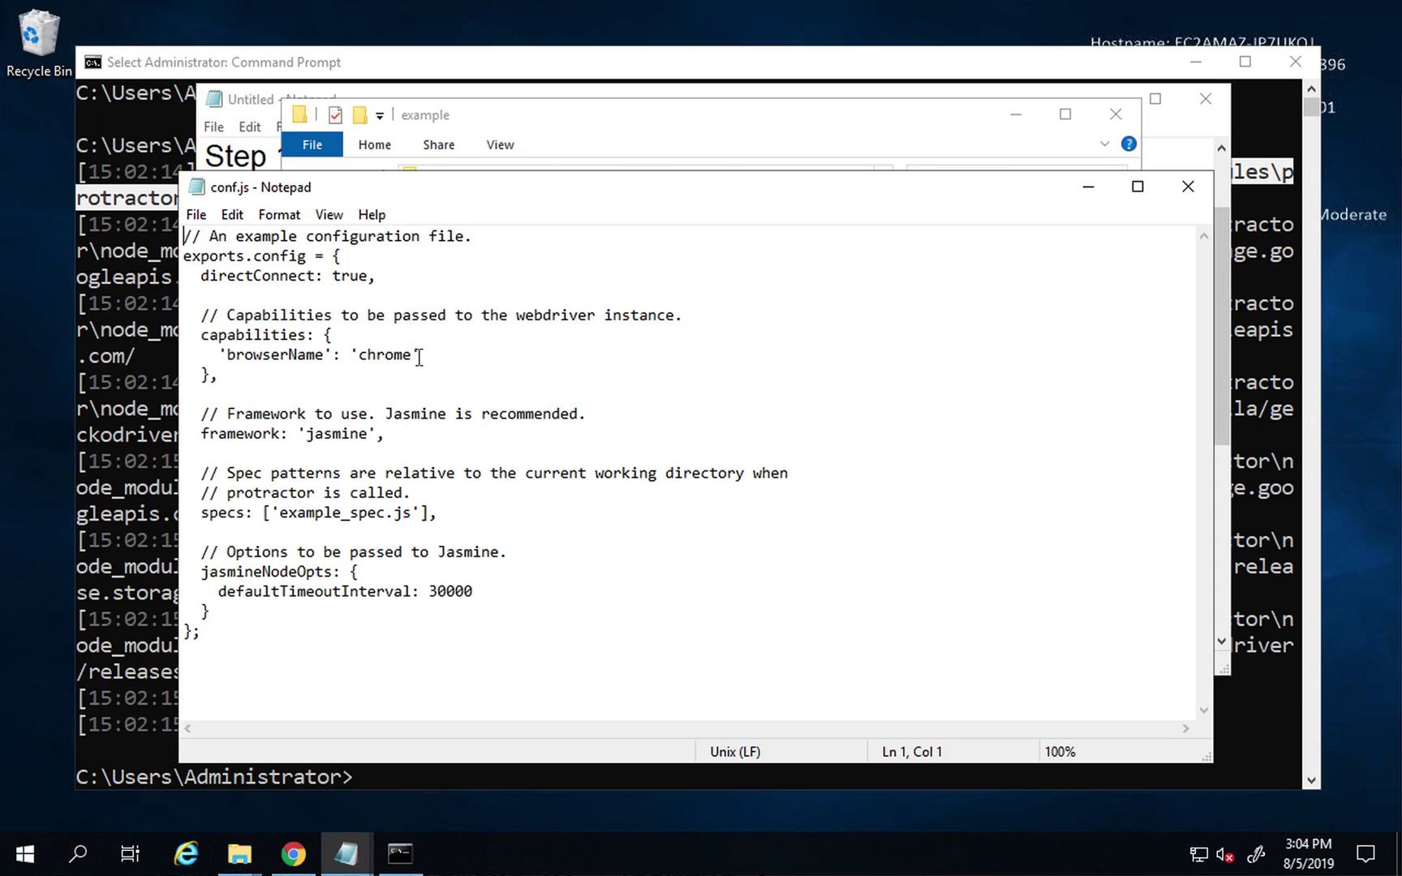
drag(567, 186, 574, 147)
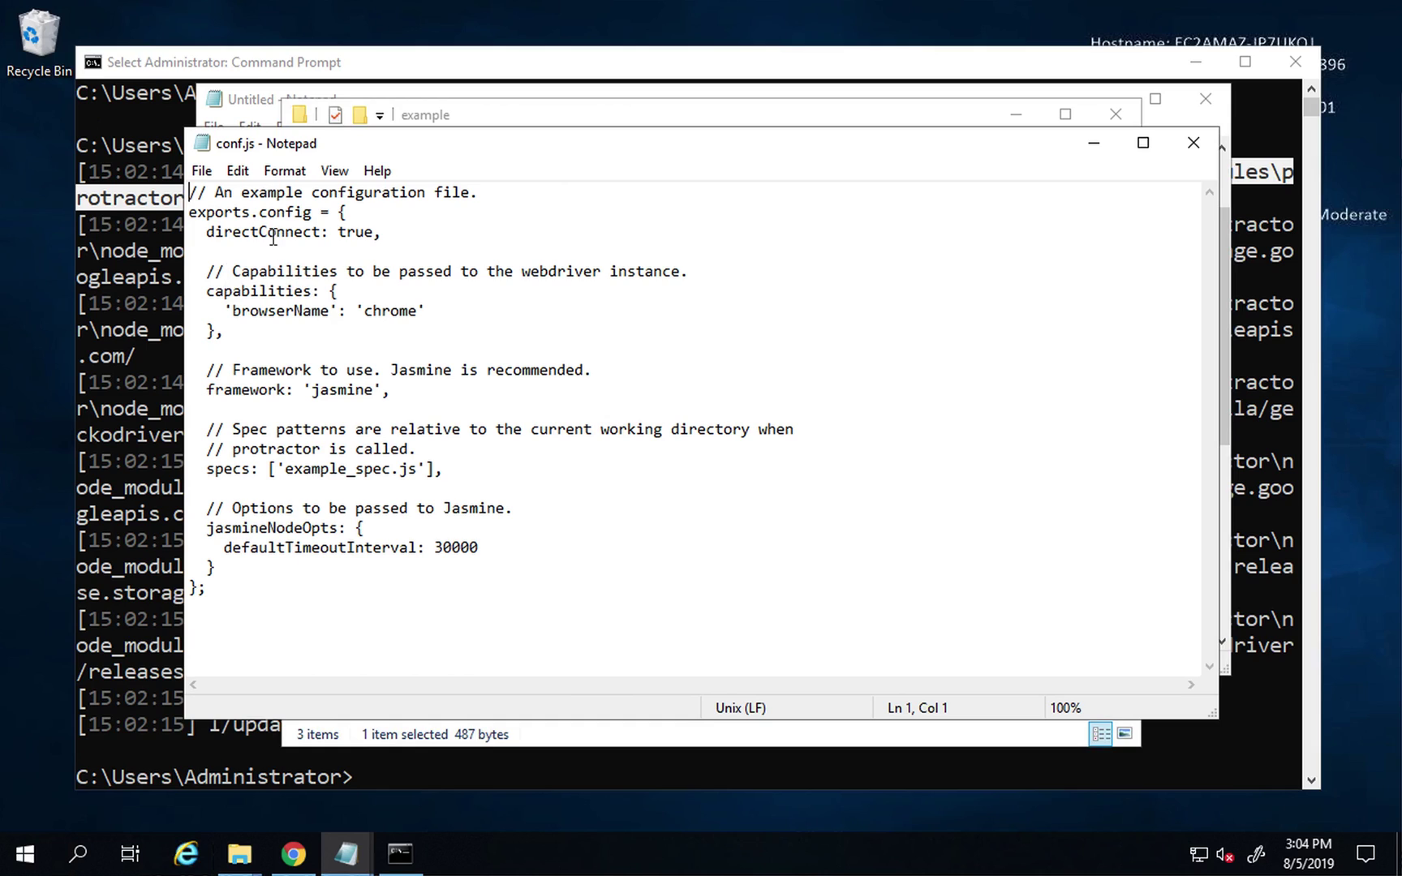
drag(226, 313, 431, 312)
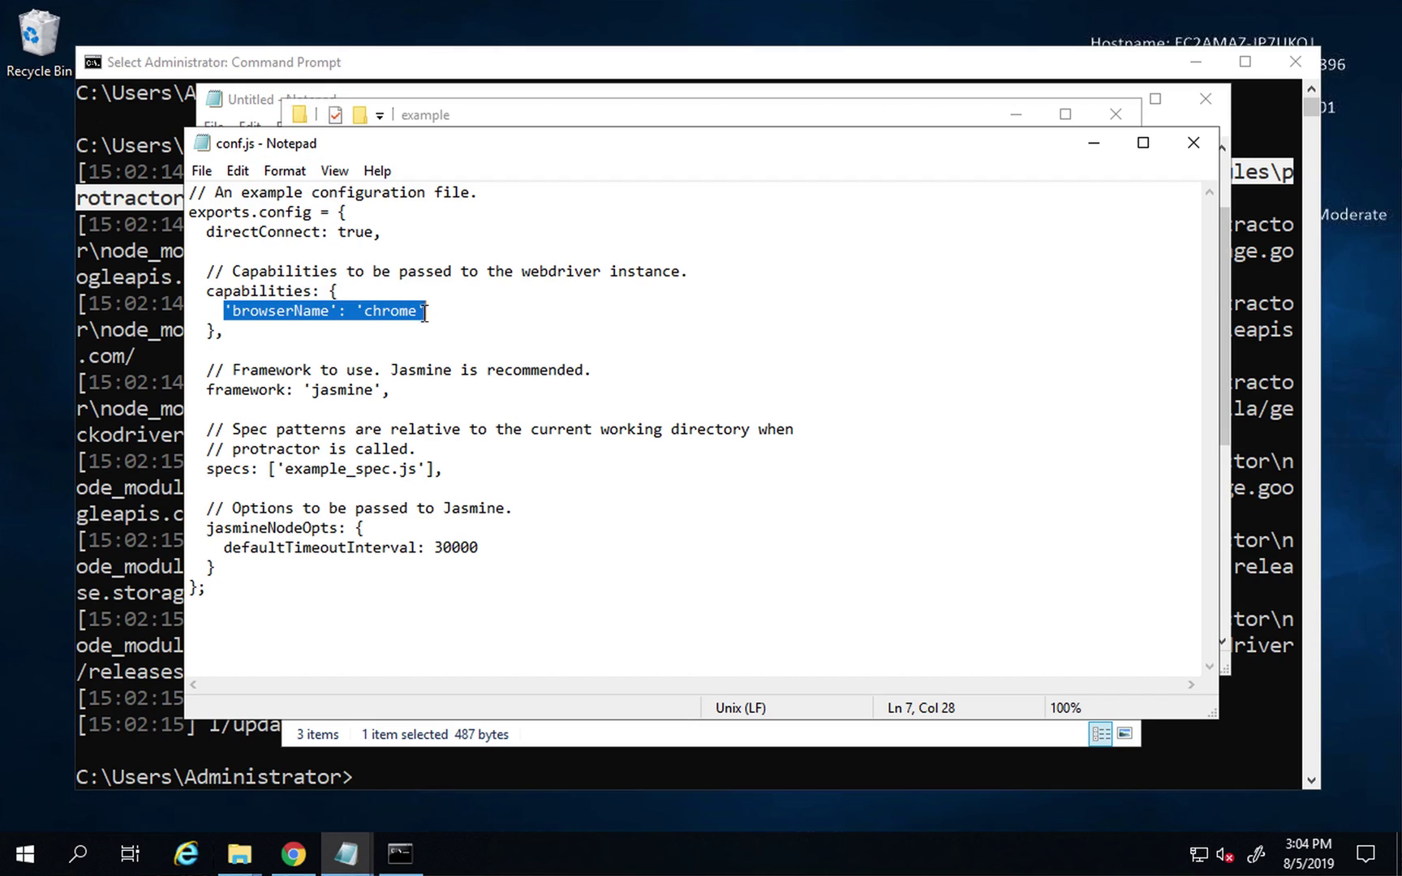
double_click(336, 390)
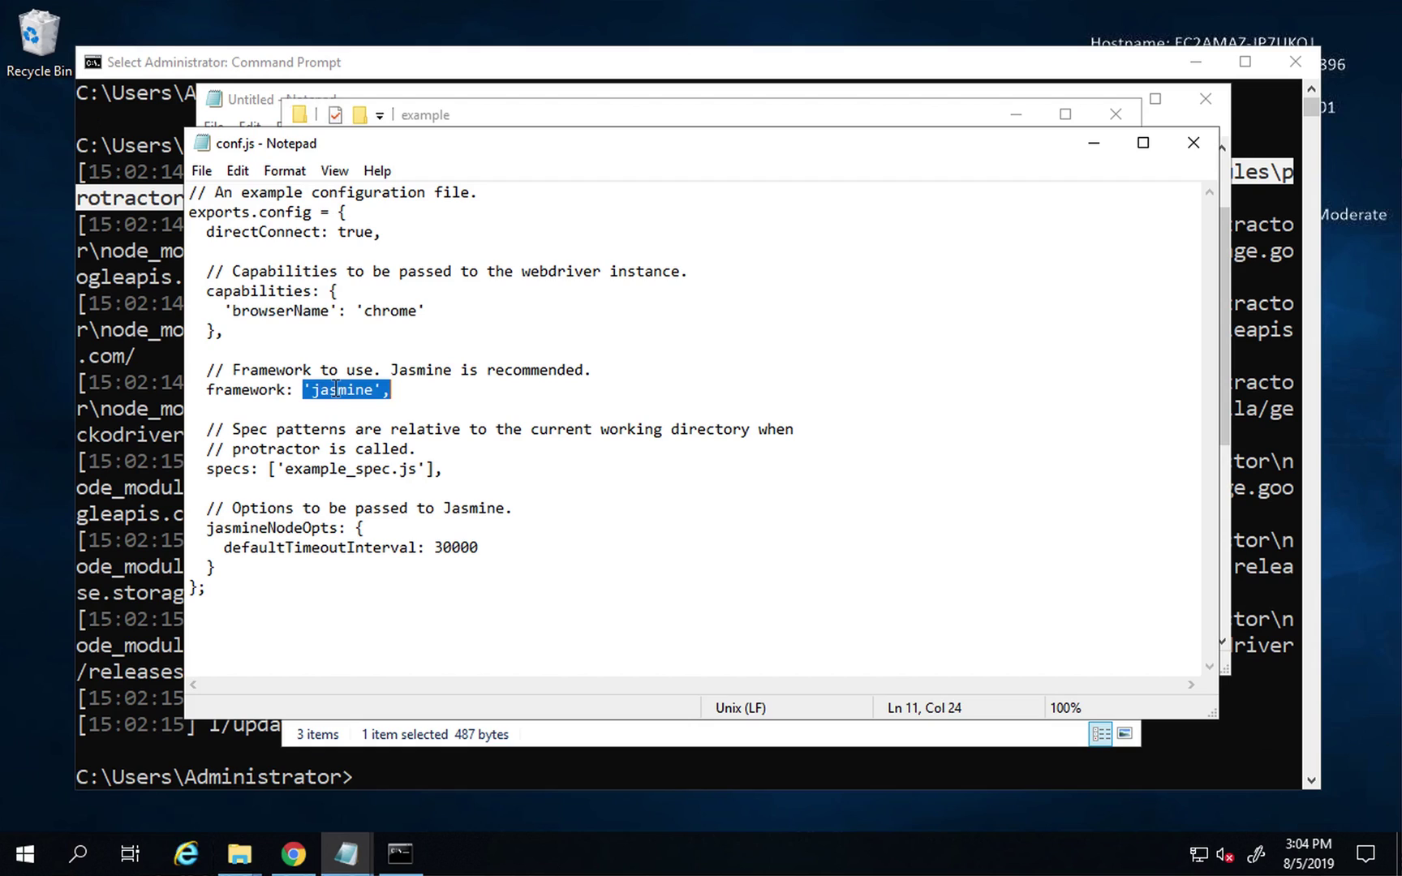
drag(285, 469, 415, 472)
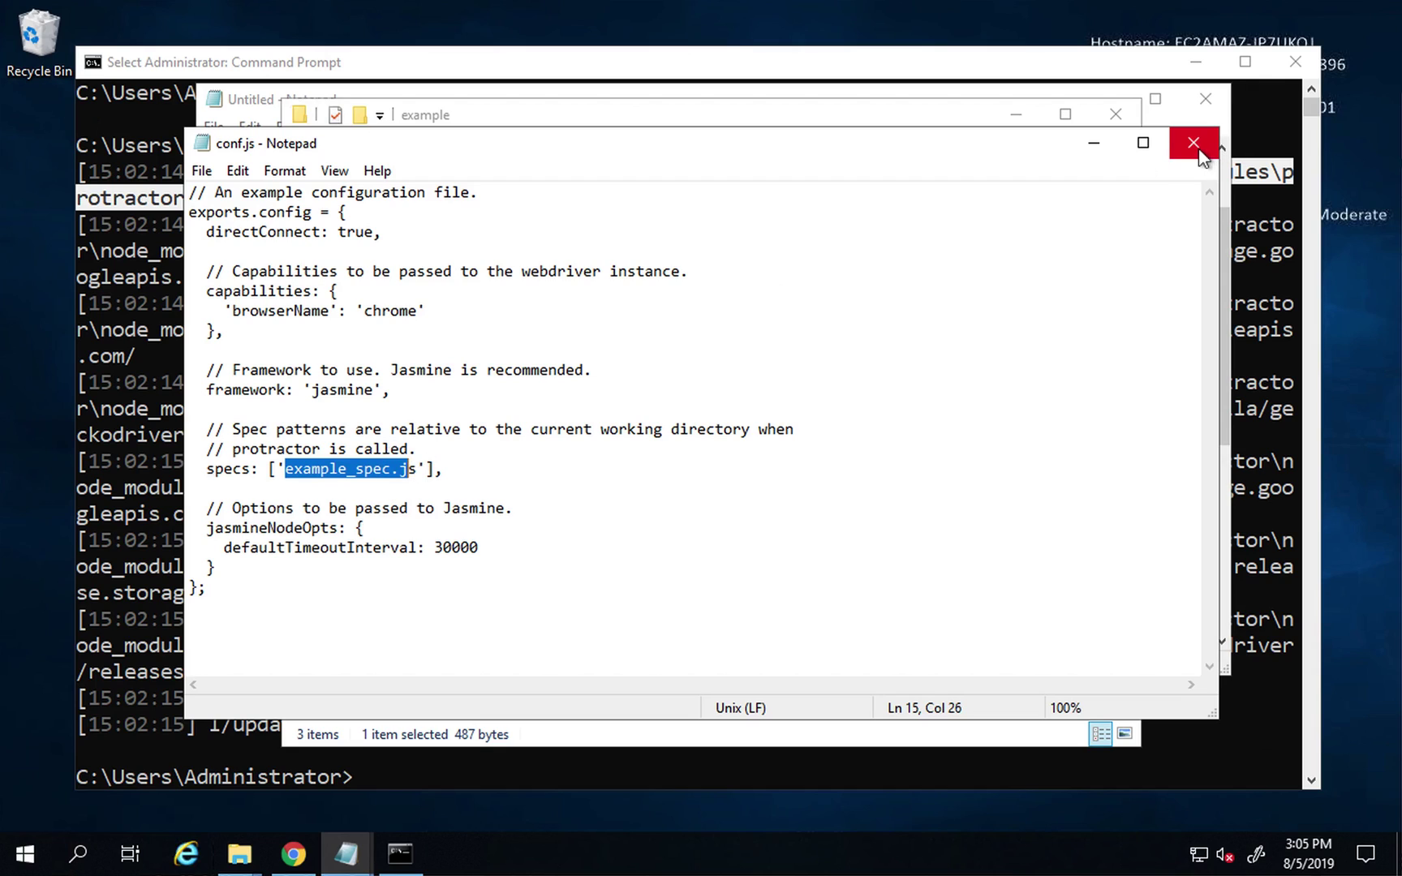
click(1193, 144)
Step: Open example_spec.js for editing, examine its page address, name entry, greeting check and todo list tests, and close it without changes
click(545, 292)
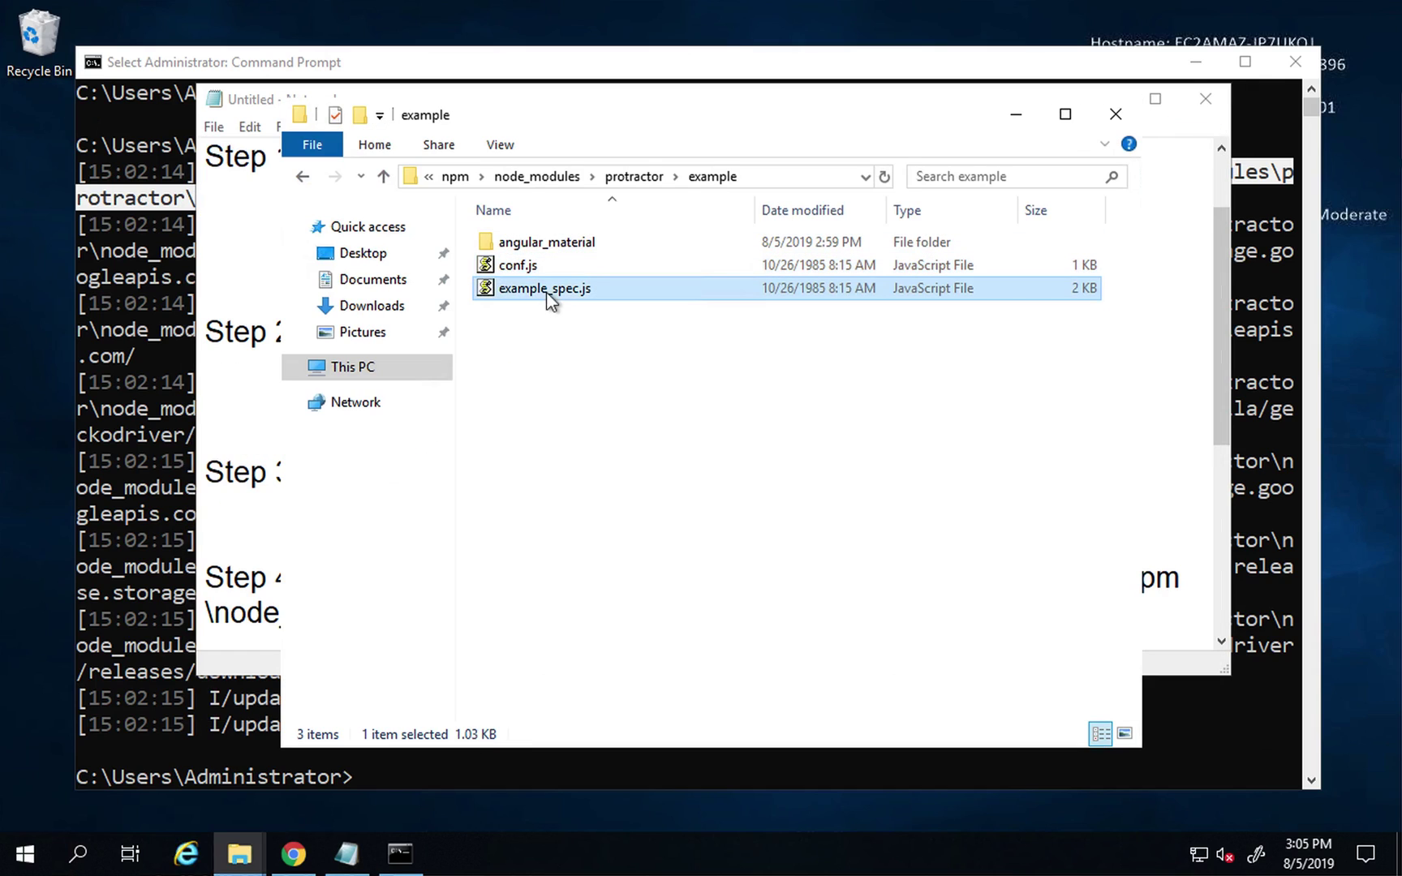
right_click(548, 294)
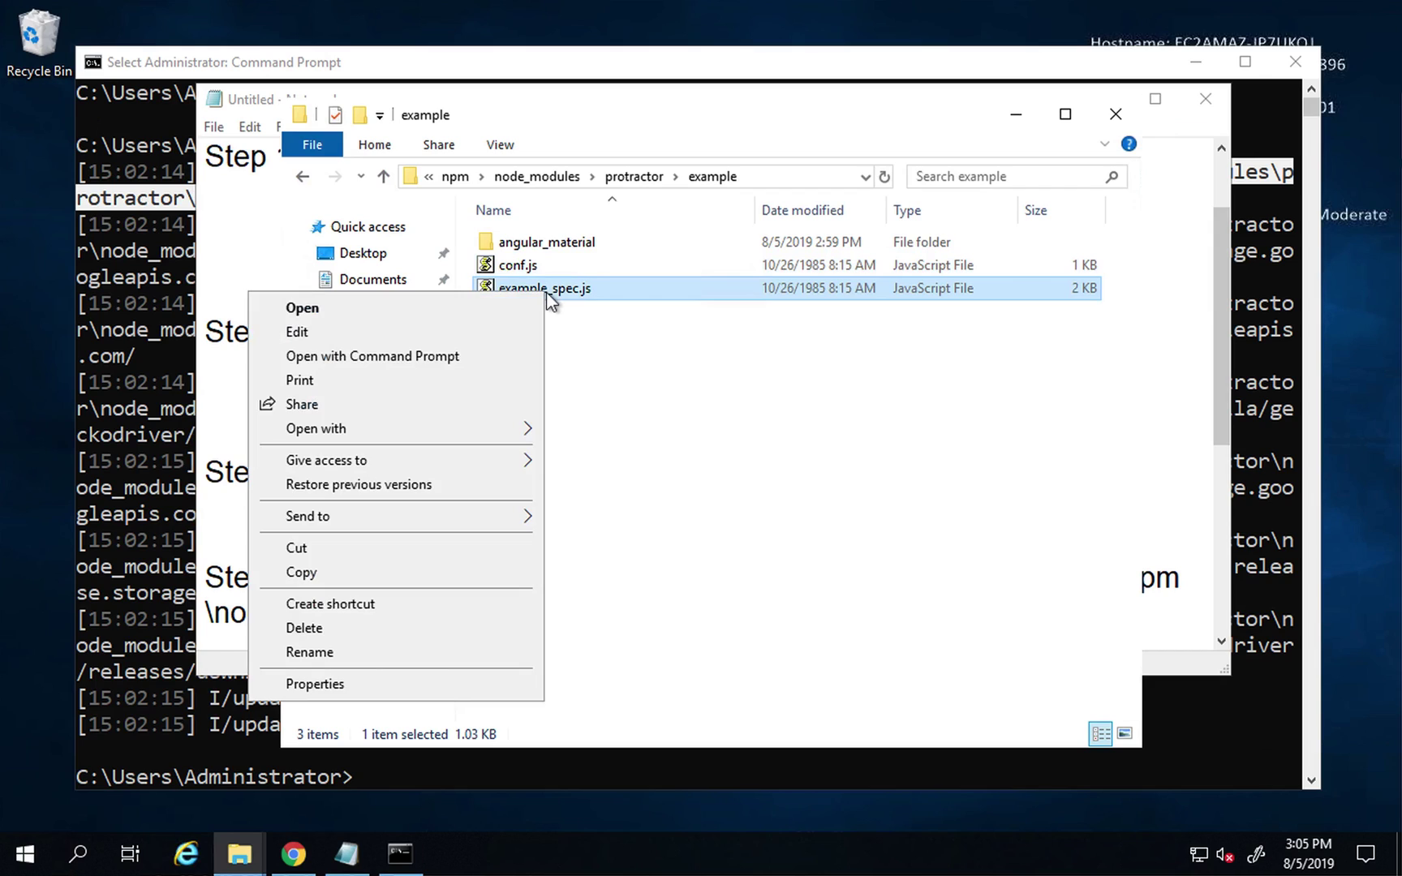
click(443, 333)
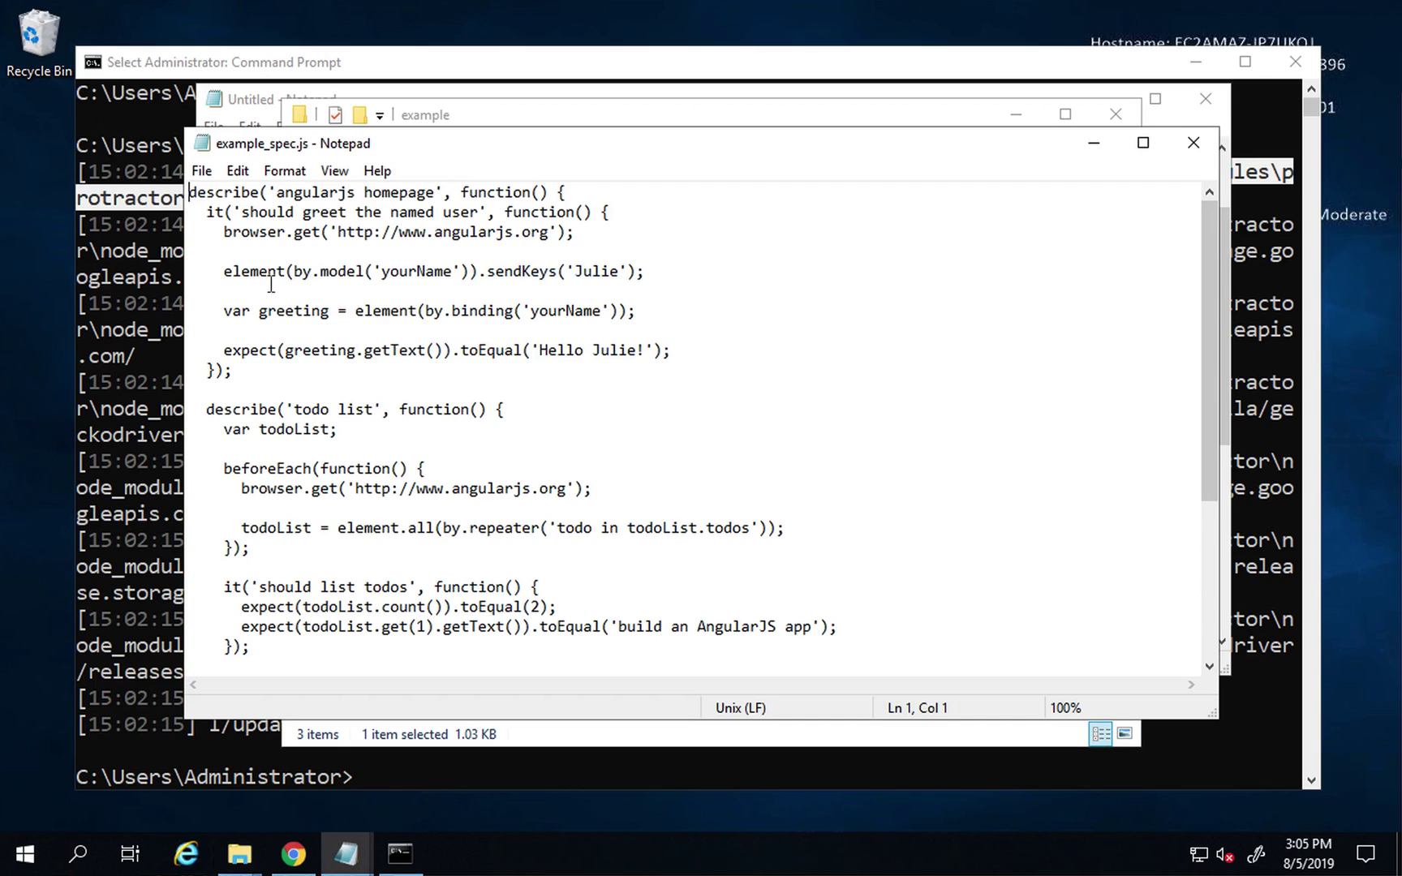
drag(209, 233, 560, 235)
drag(226, 273, 618, 273)
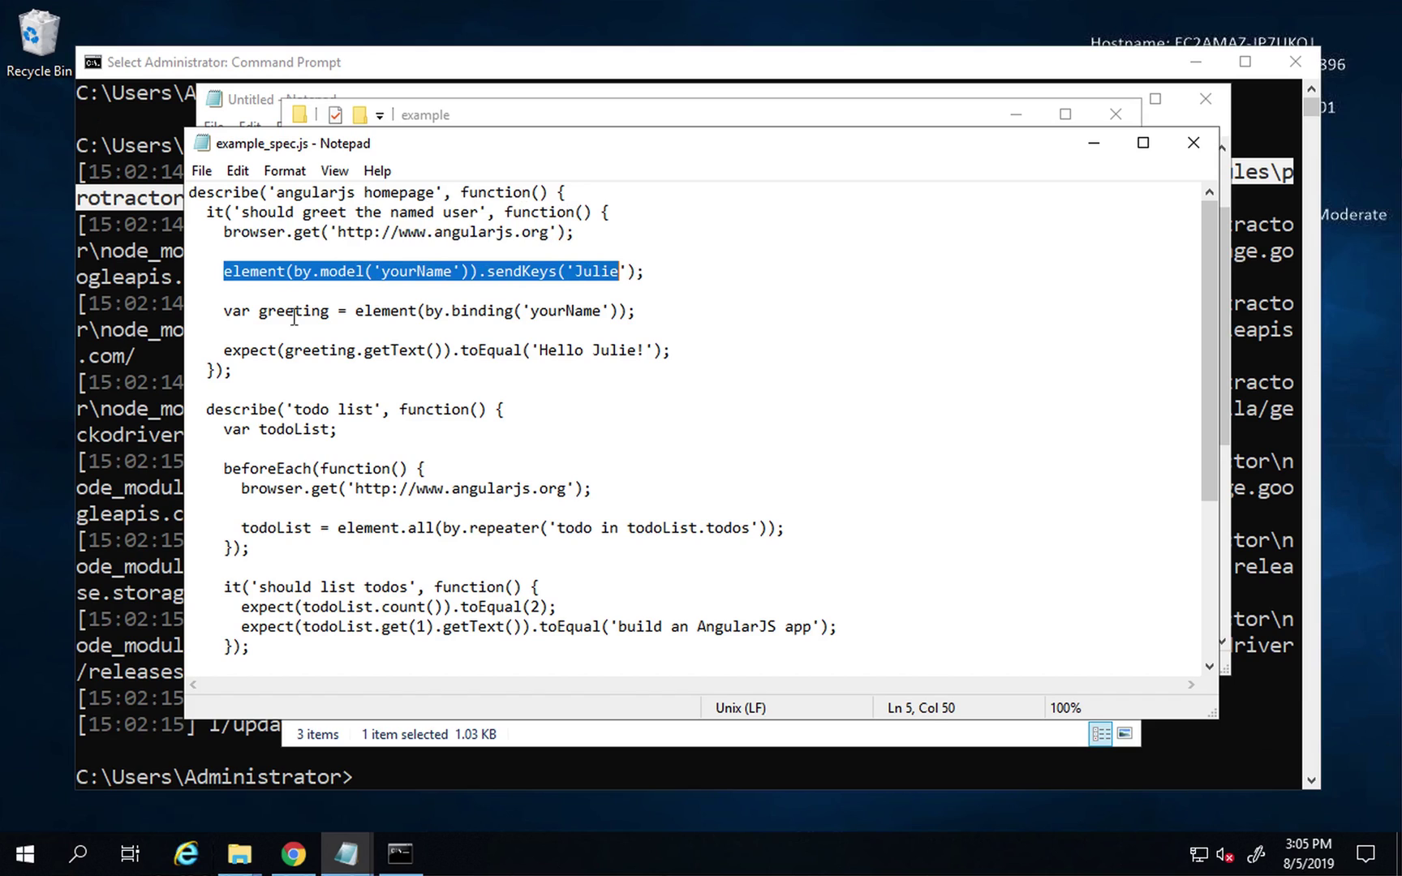
drag(215, 351, 593, 350)
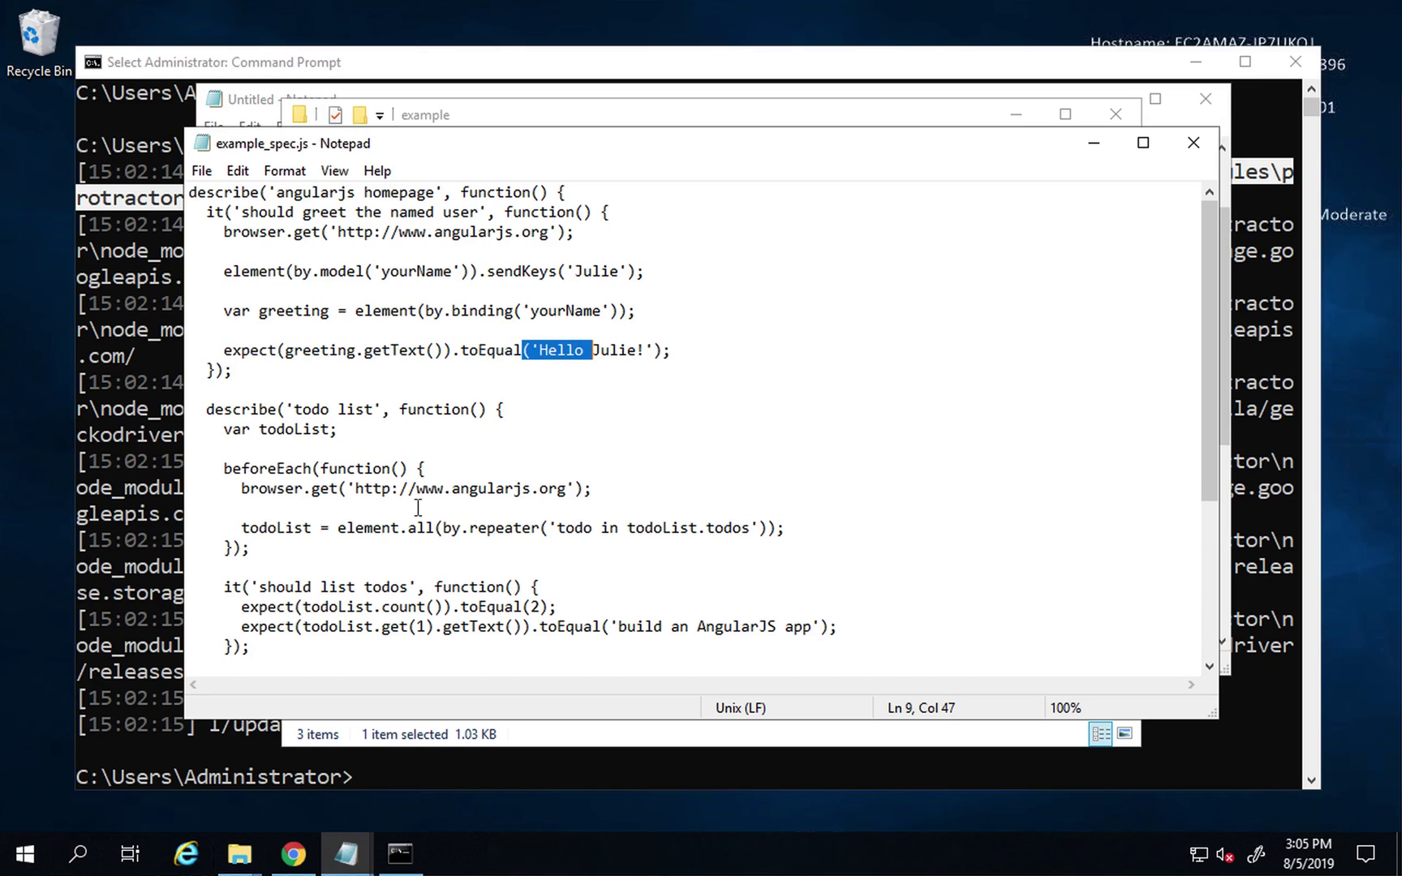
scroll(412, 517, down, 5)
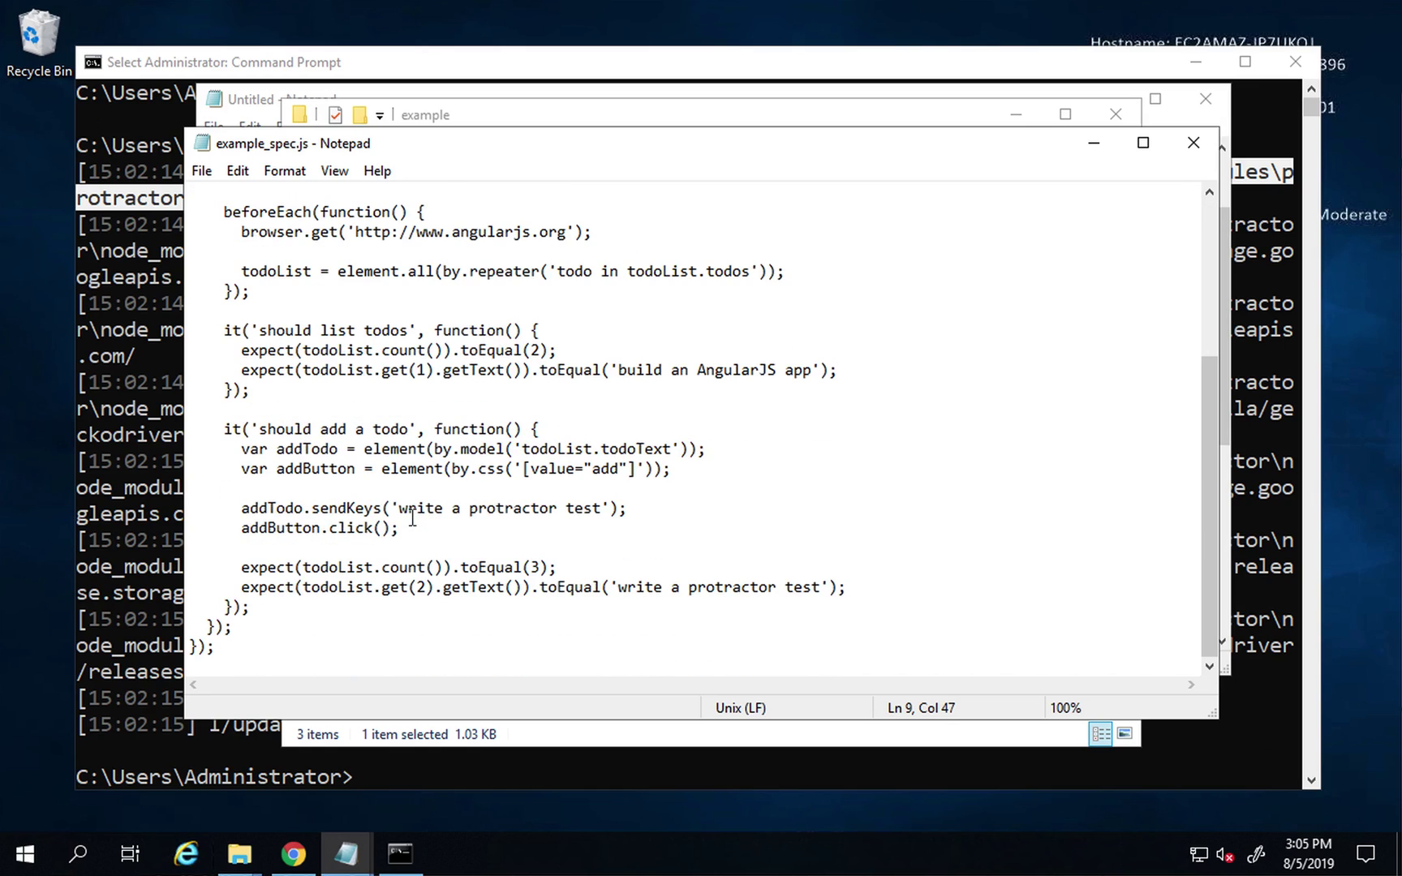
scroll(412, 517, up, 5)
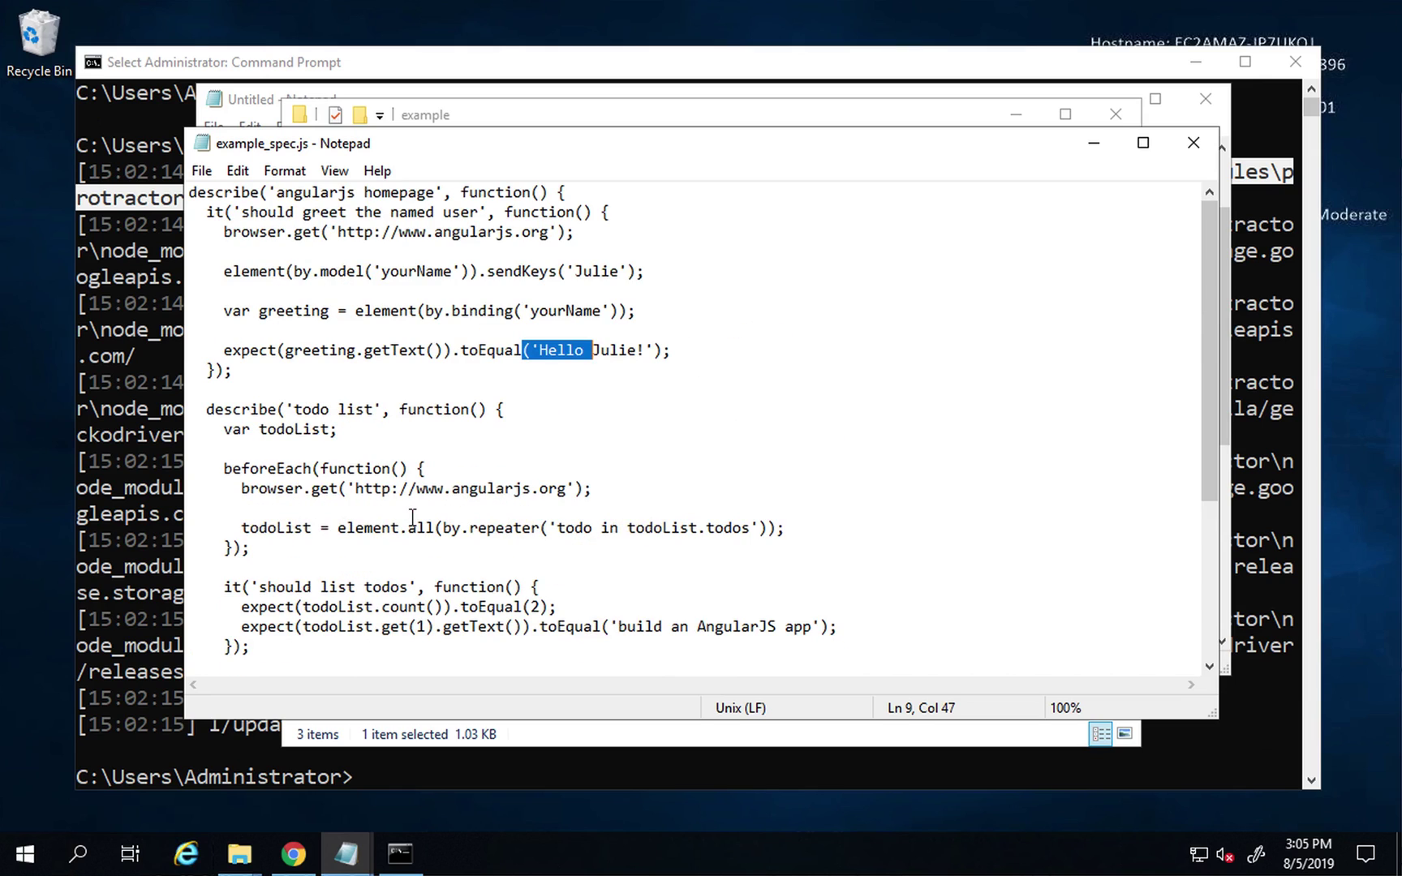
click(1193, 143)
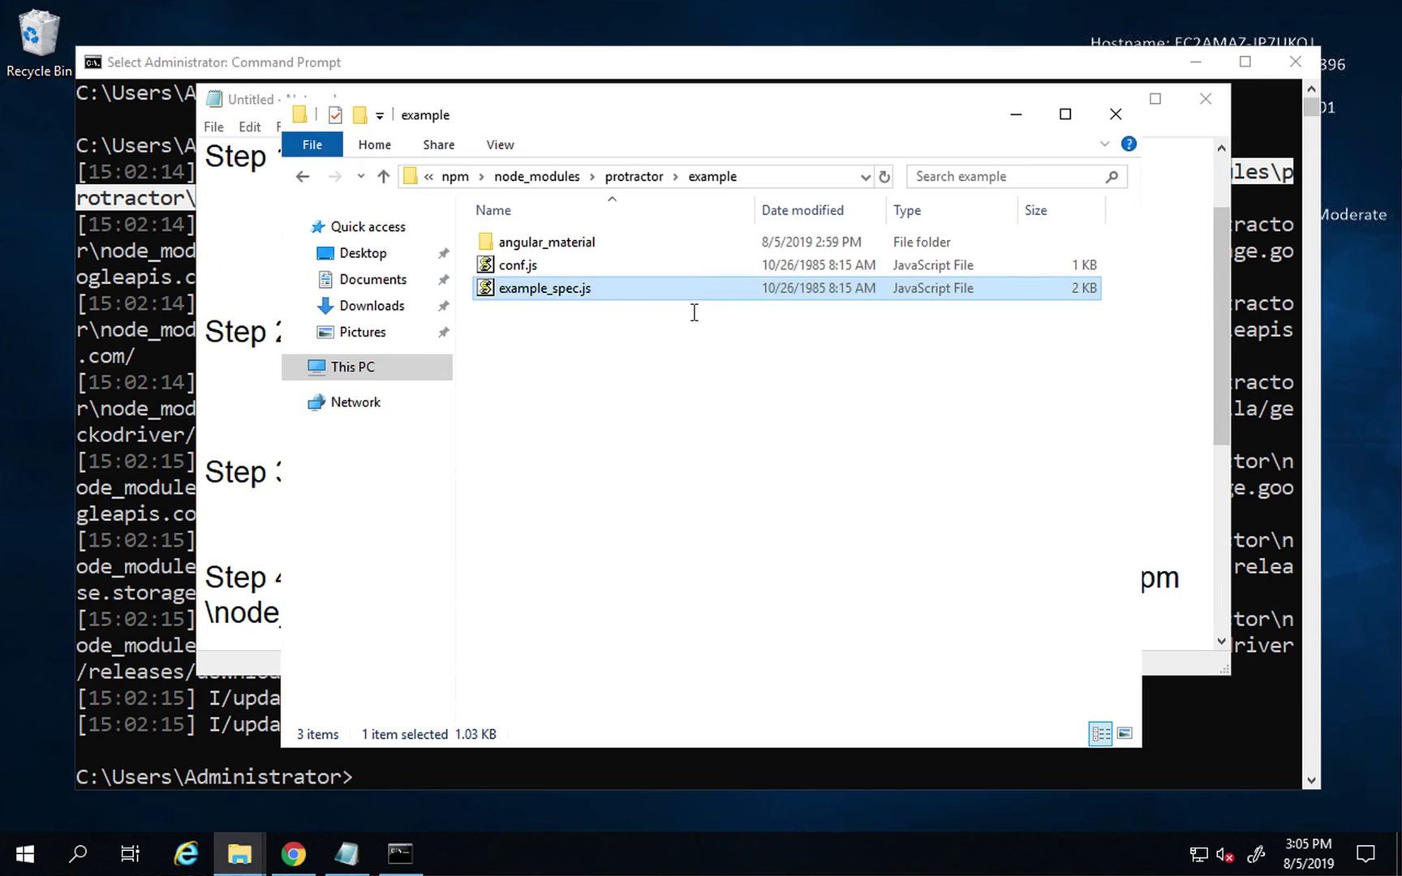
Step: Add the line "On cmd goto the location of this file" in Notepad, one blank line below the Step 4 path
click(510, 272)
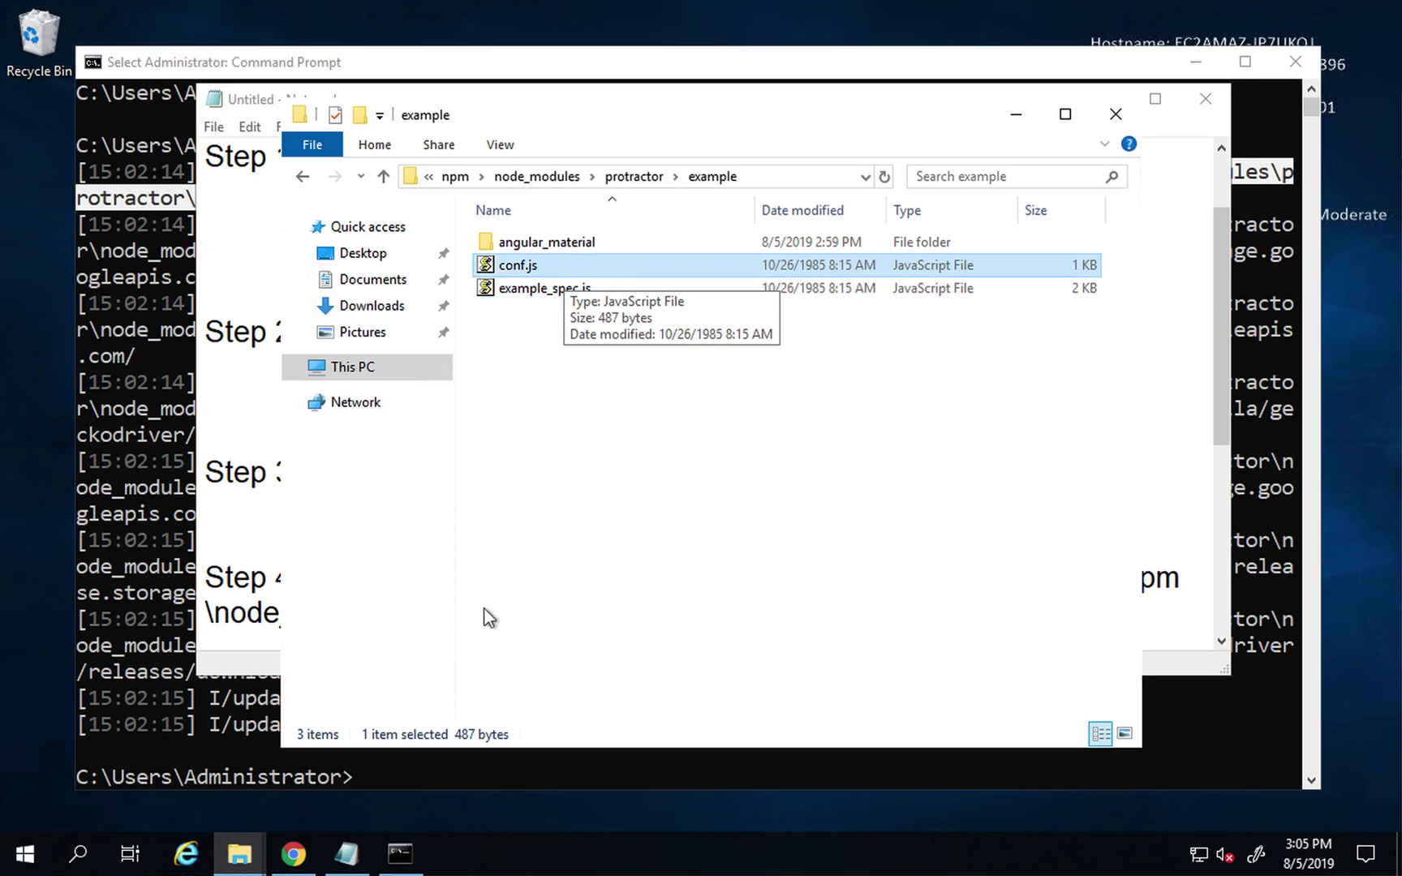
click(346, 853)
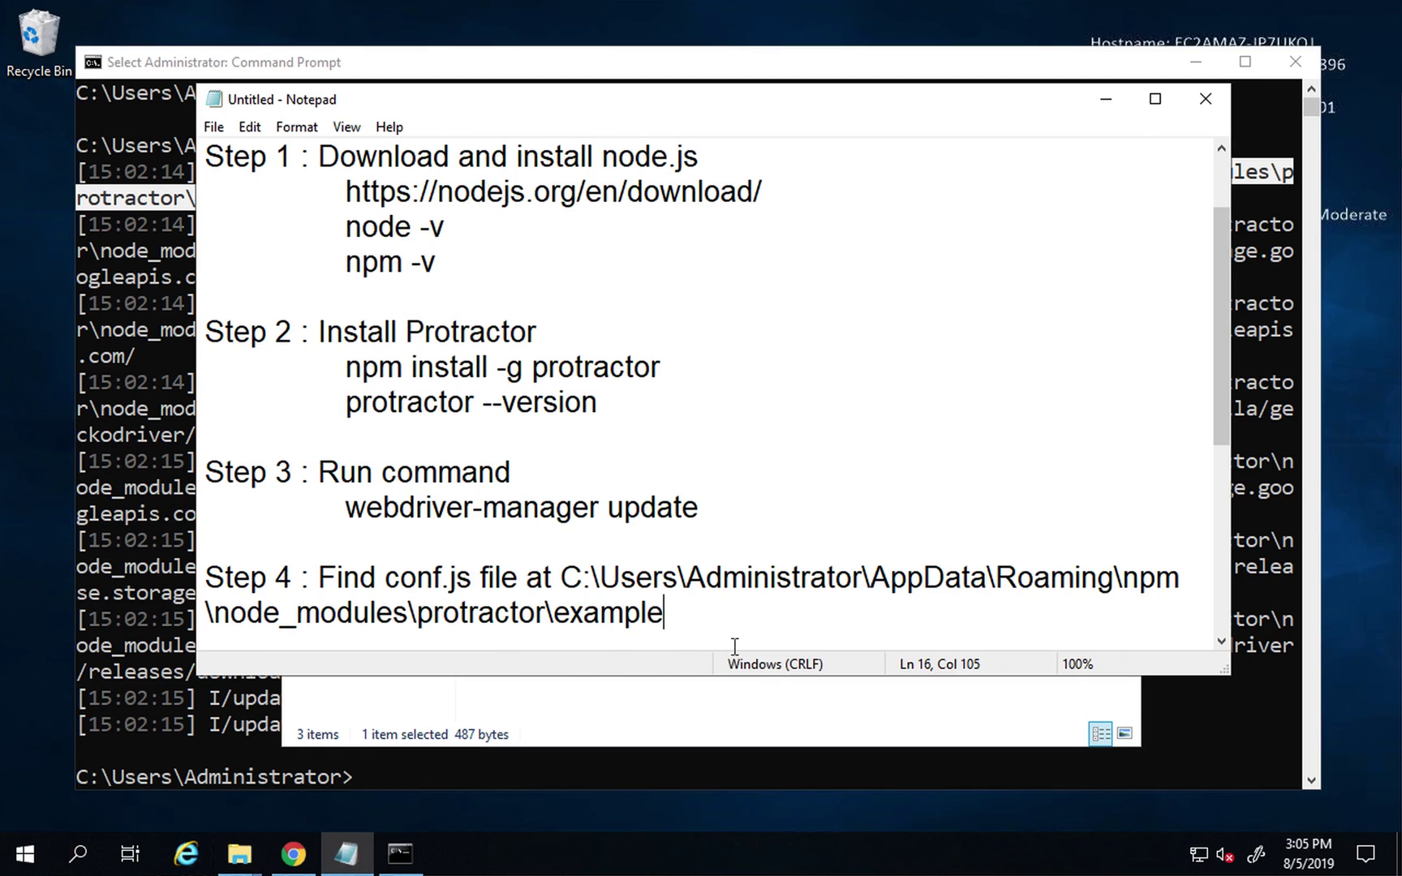
key(Return)
key(Return)
text(O)
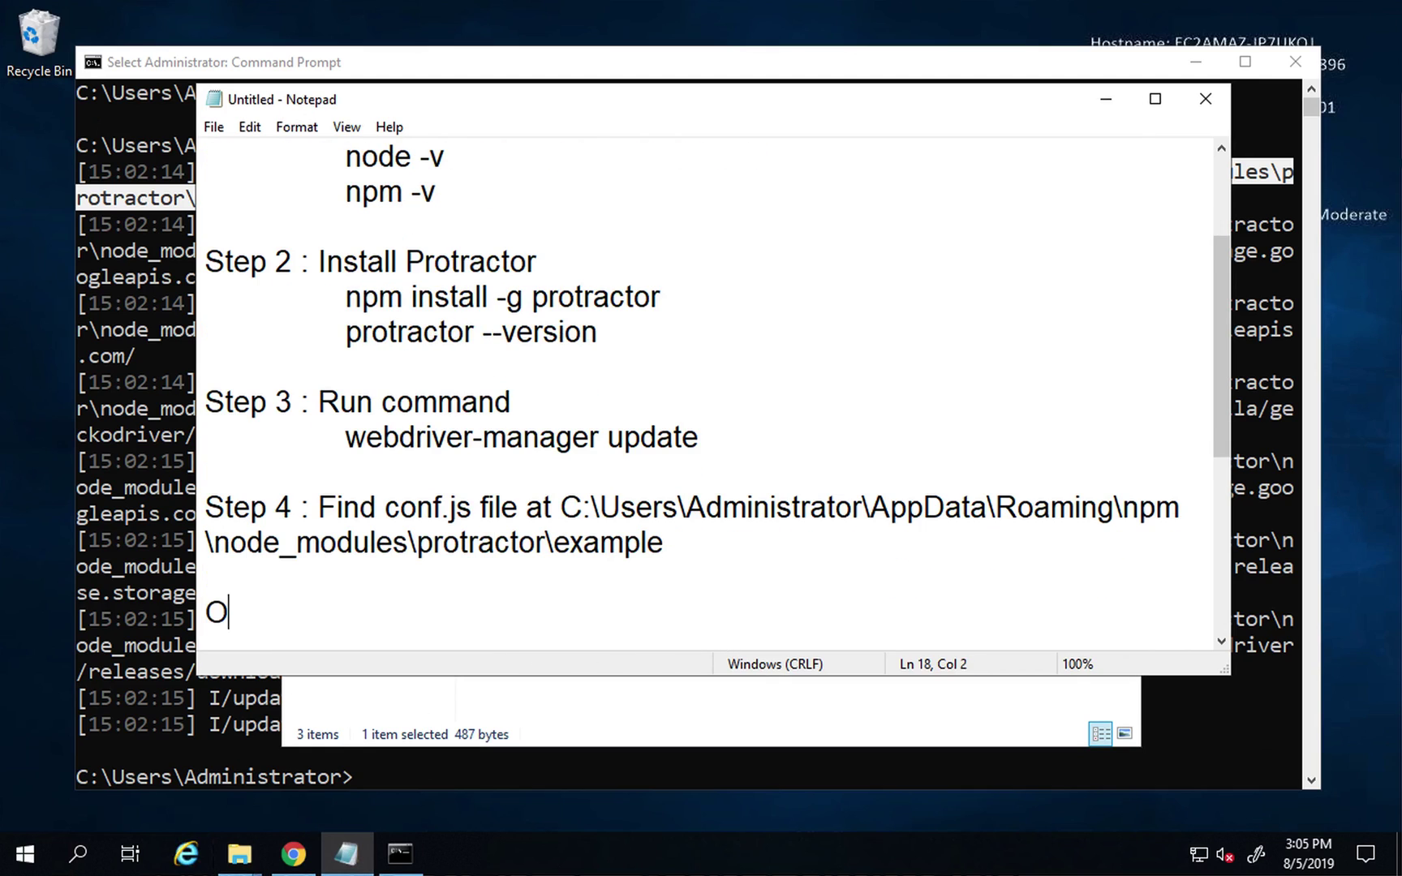
text(n cmd go)
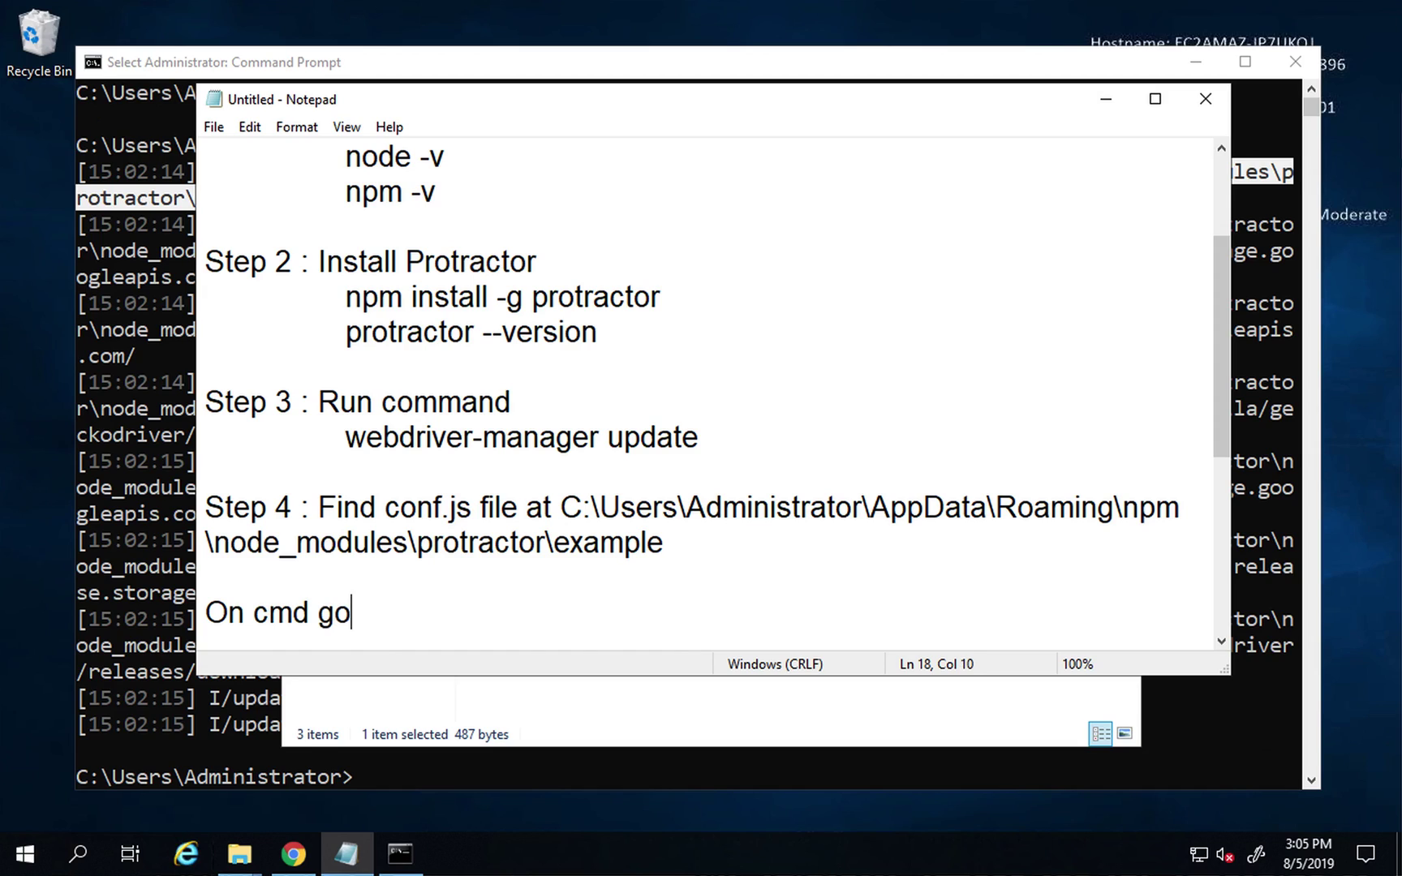
text(to the loc)
key(BackSpace)
text(location of)
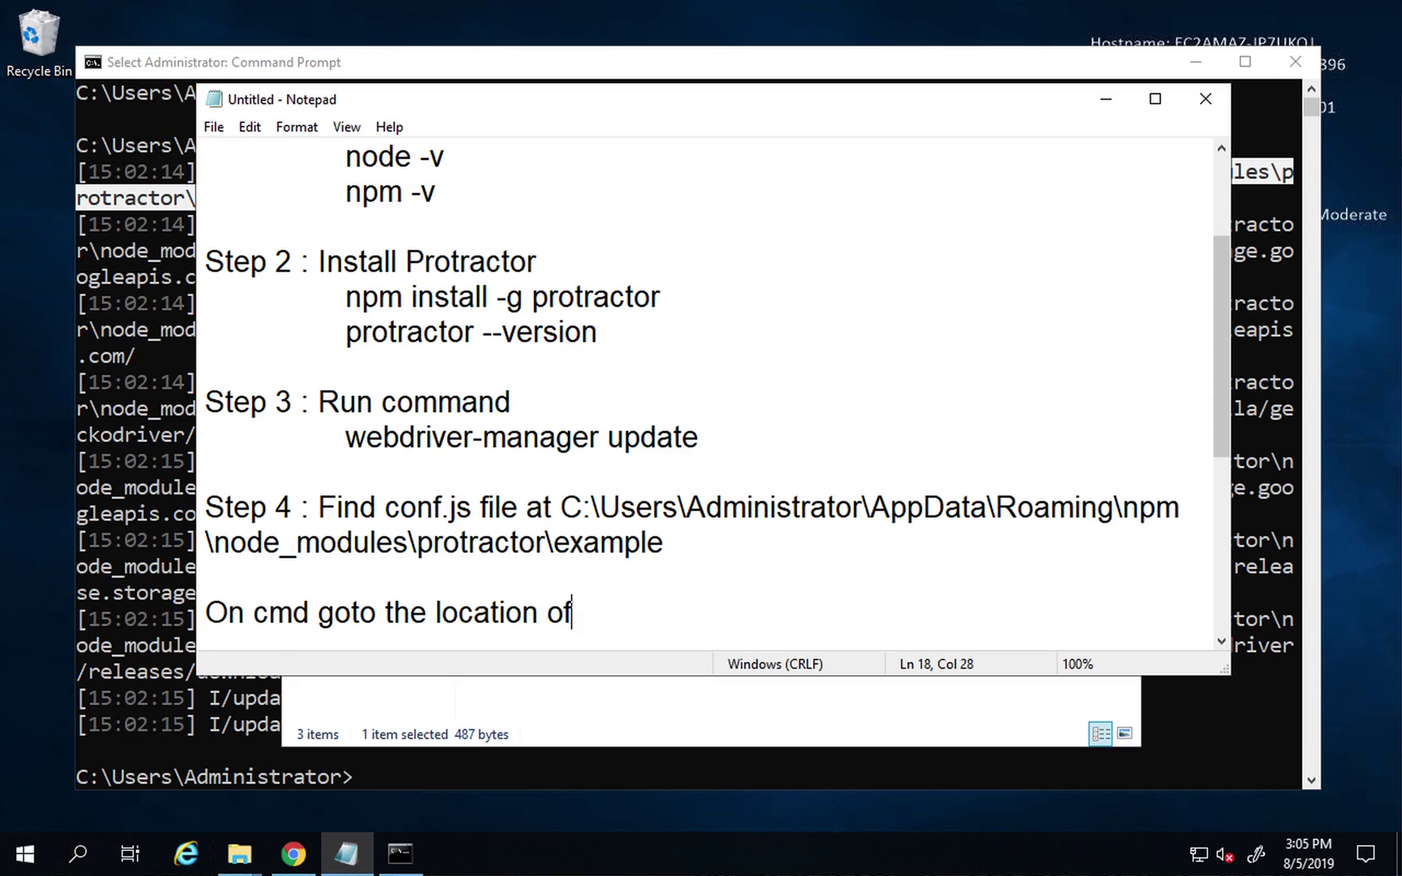
text( this file)
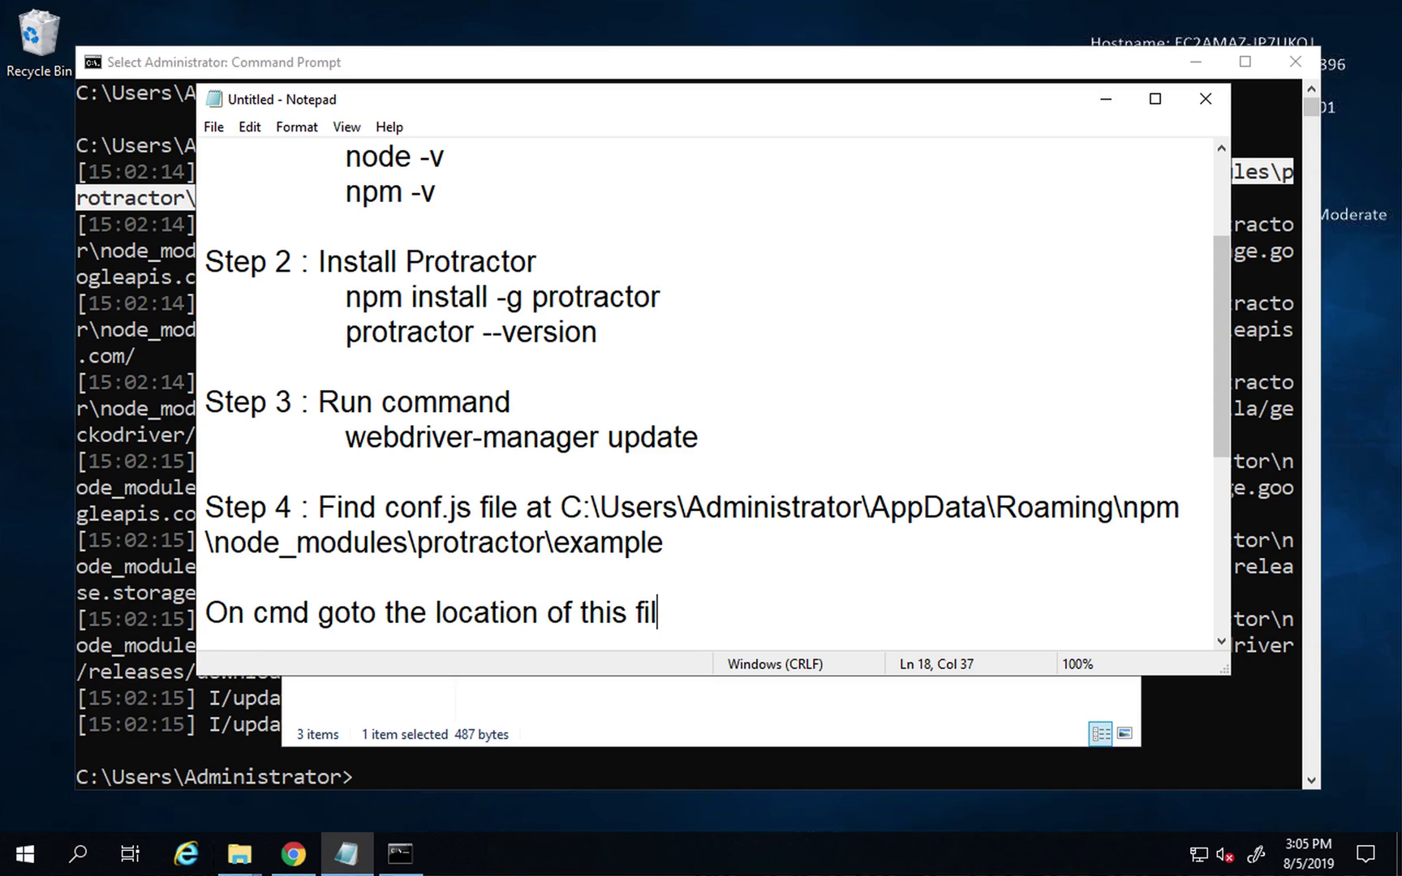
Step: Continue the Step 4 note with the lines "and run command" and "protractor conf.js"
key(Return)
text(and run command)
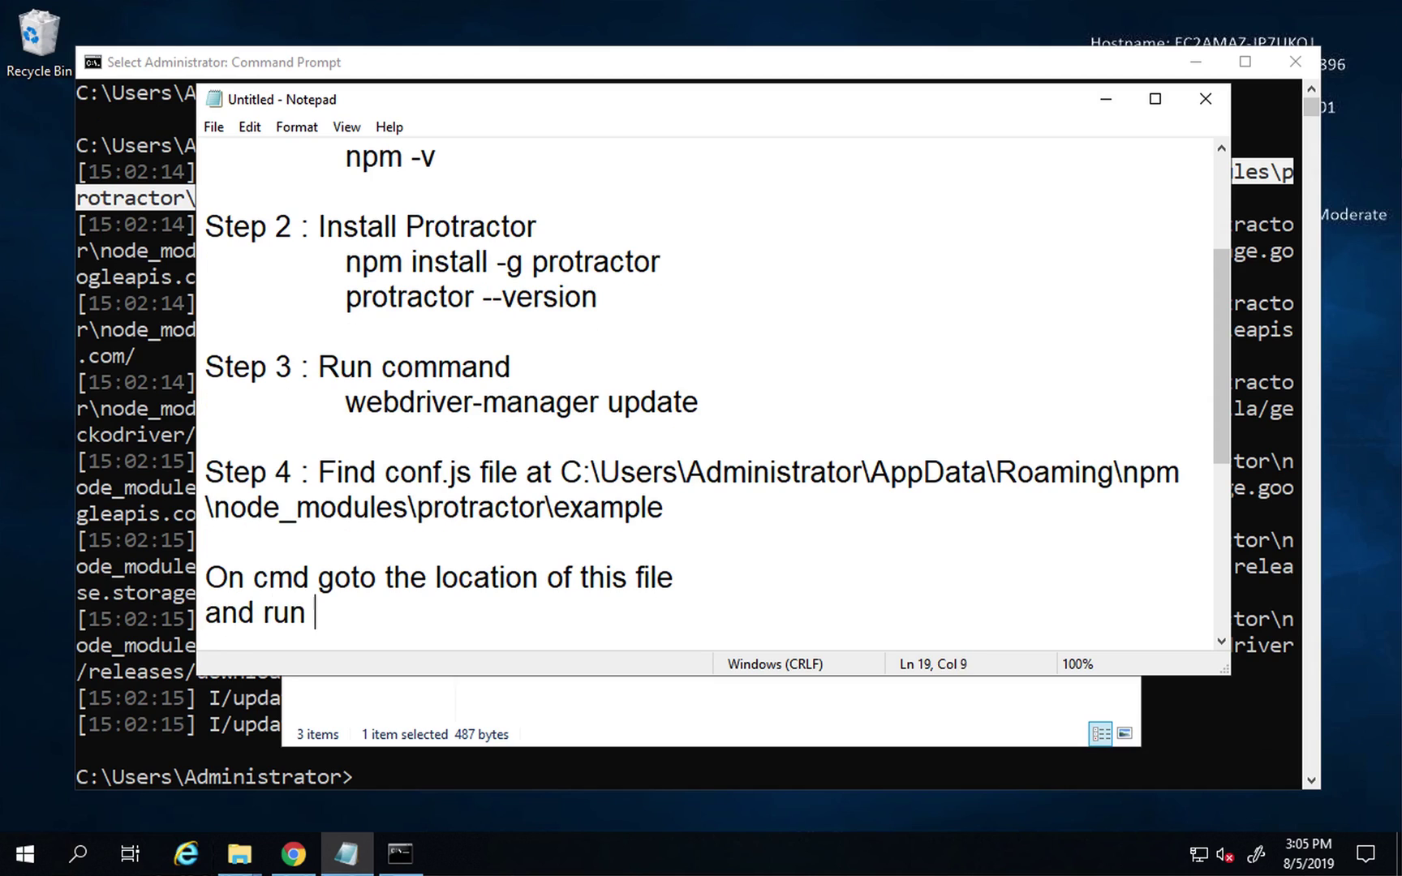
key(Return)
text(p)
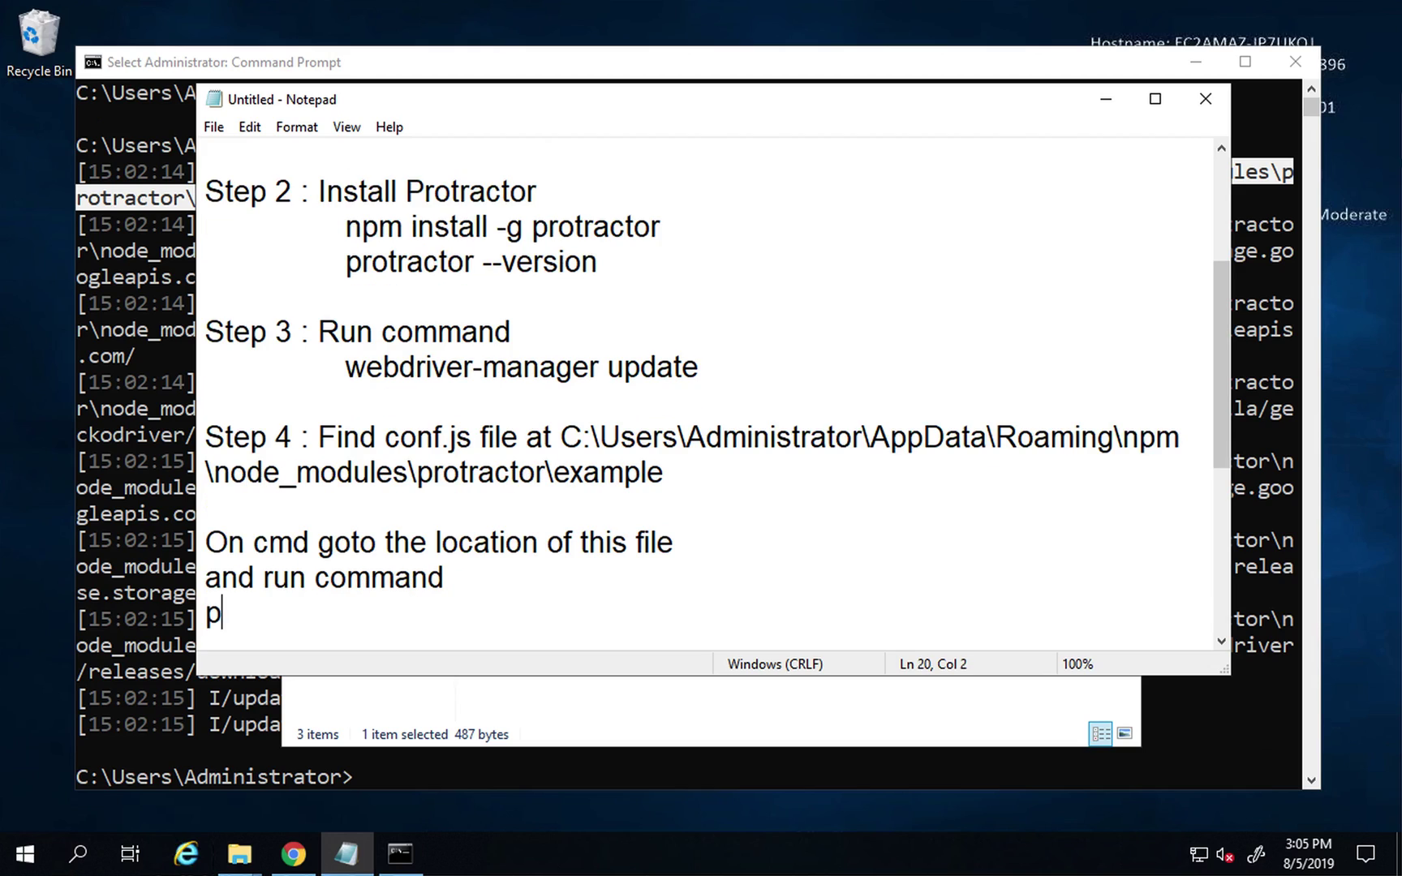
text(rotracto)
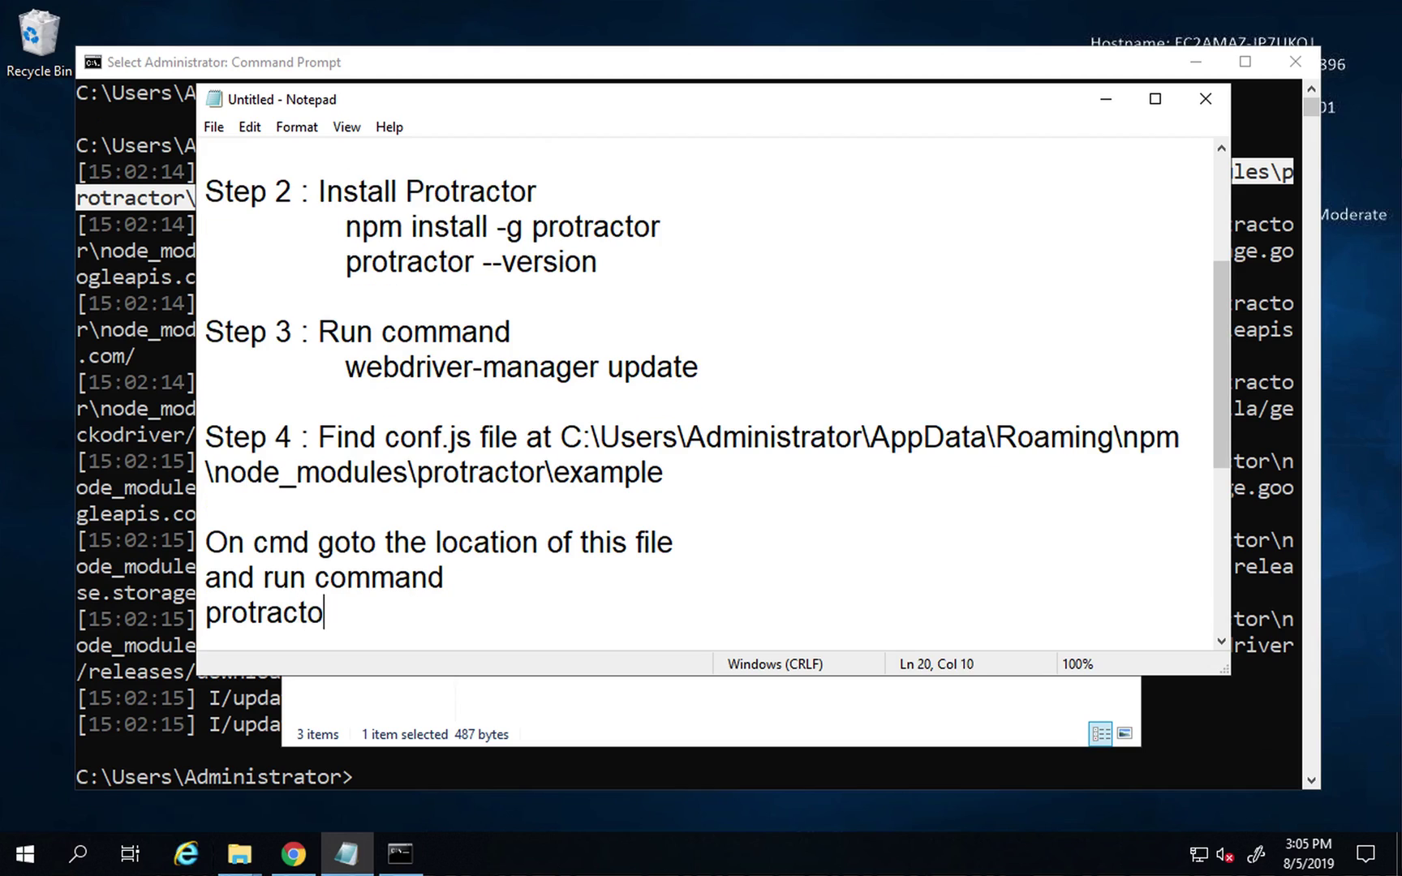
text(r conf)
key(BackSpace)
text(.js)
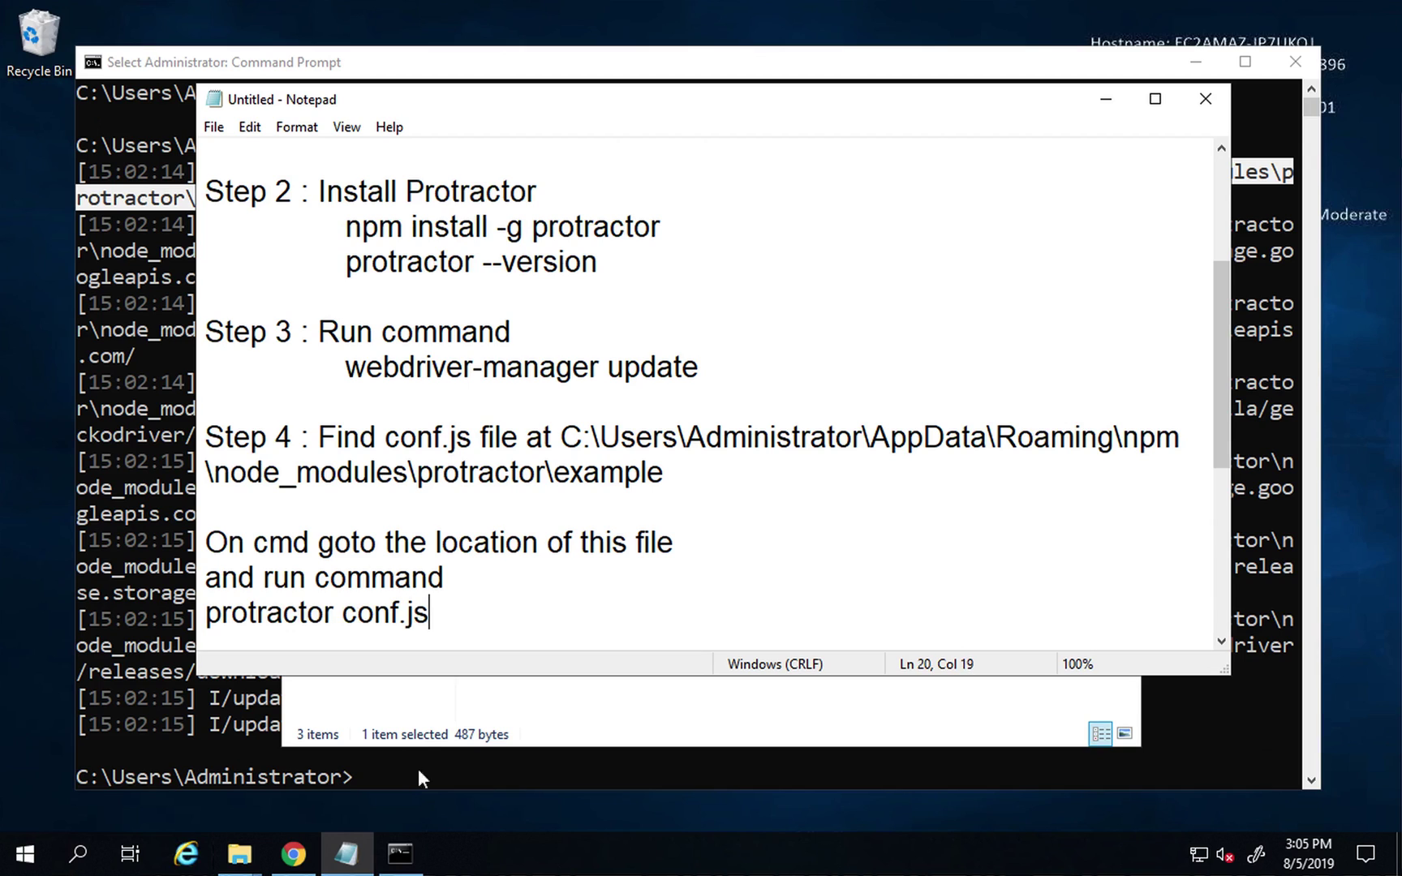
Step: Bring up the example folder in File Explorer and copy its full path
click(221, 759)
mouse_move(246, 862)
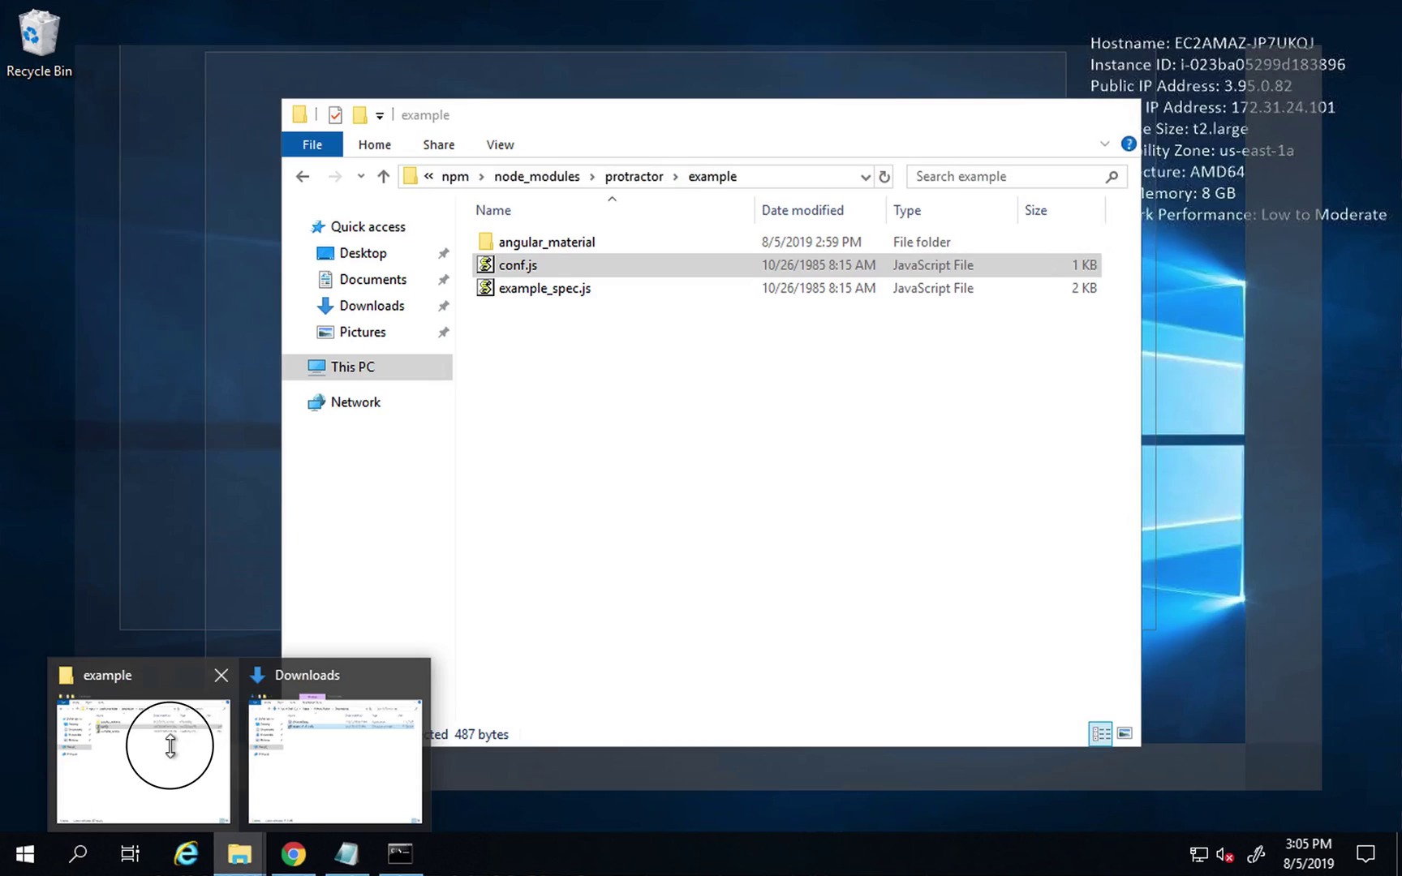
click(171, 745)
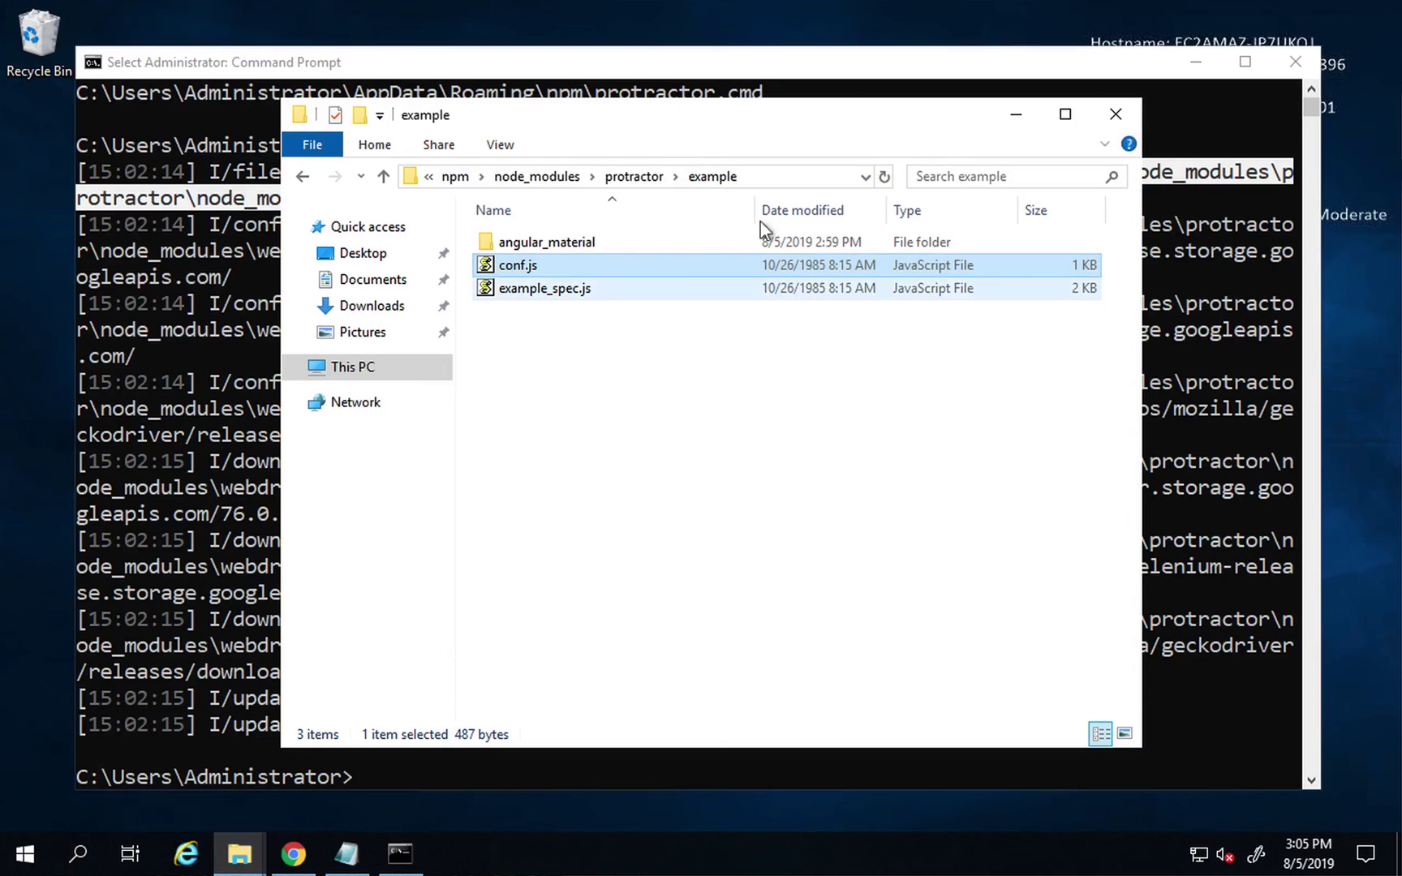
click(779, 178)
key(ctrl+c)
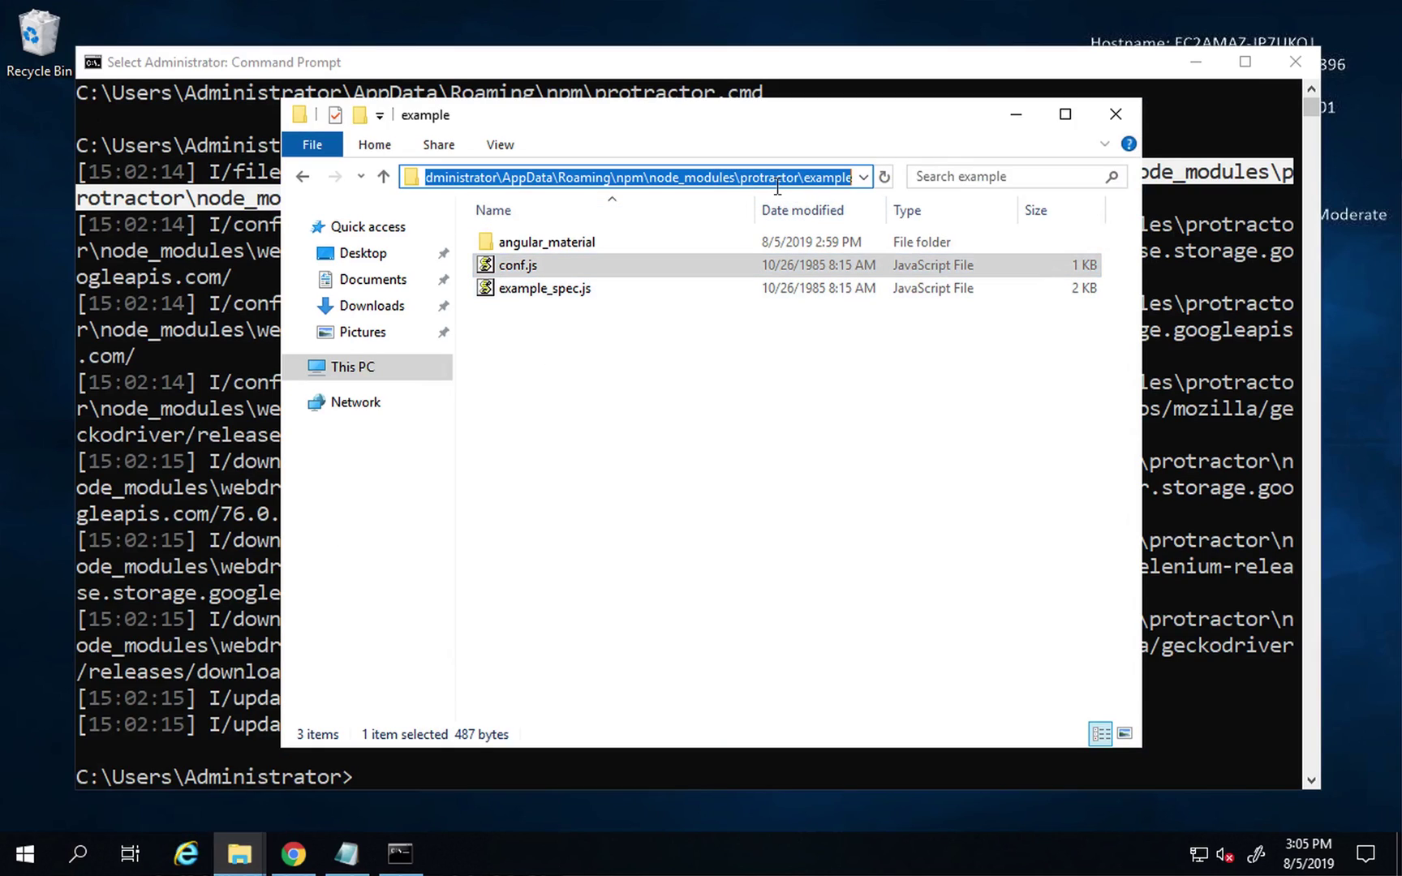
Step: Clear the Command Prompt and write a cd command with the copied example folder path, without running it
click(138, 640)
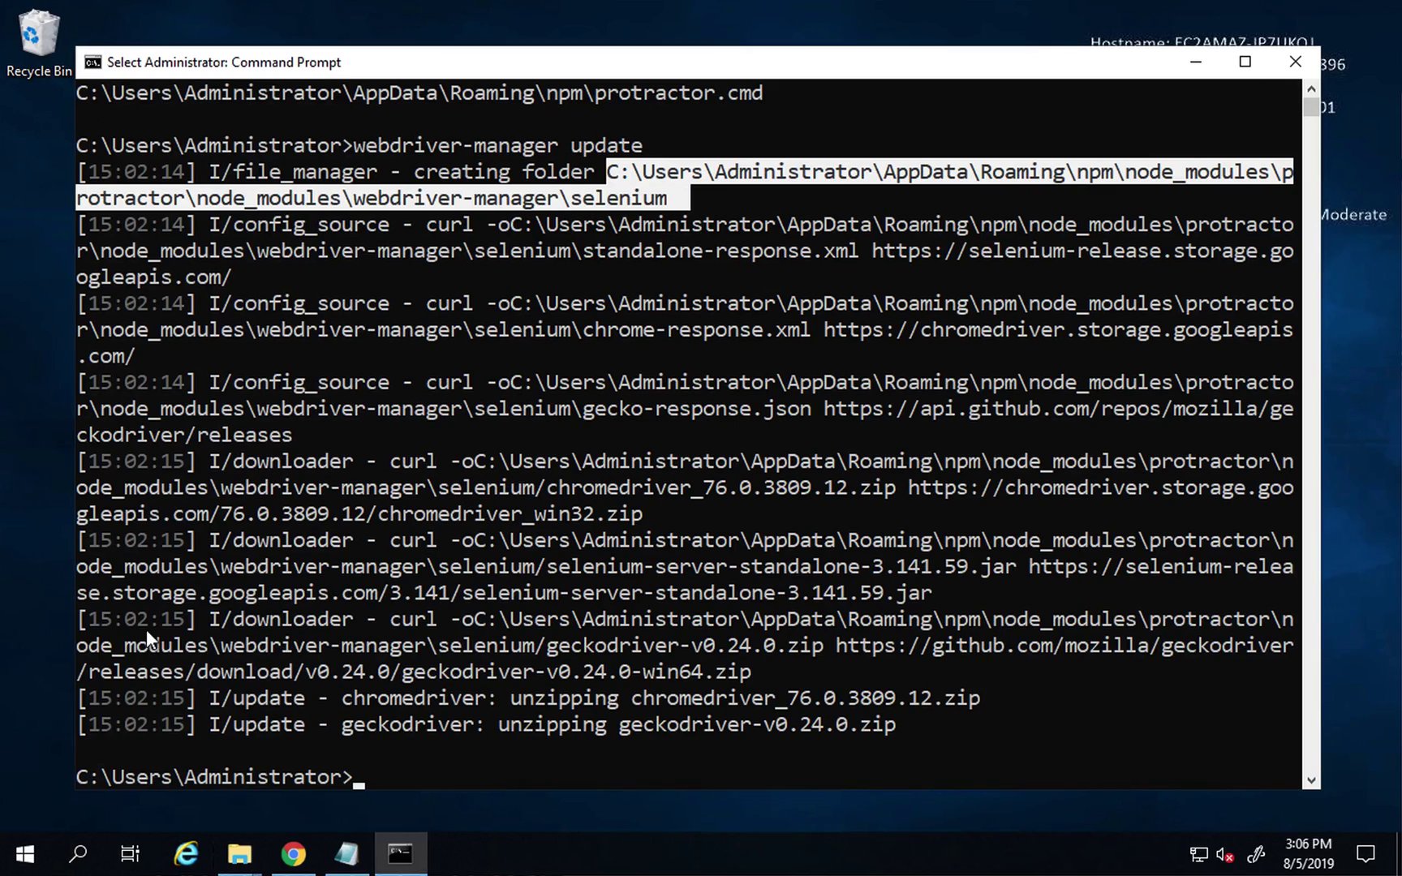
key(Escape)
text(cls)
key(Return)
key(Return)
text(cd)
key(ctrl+v)
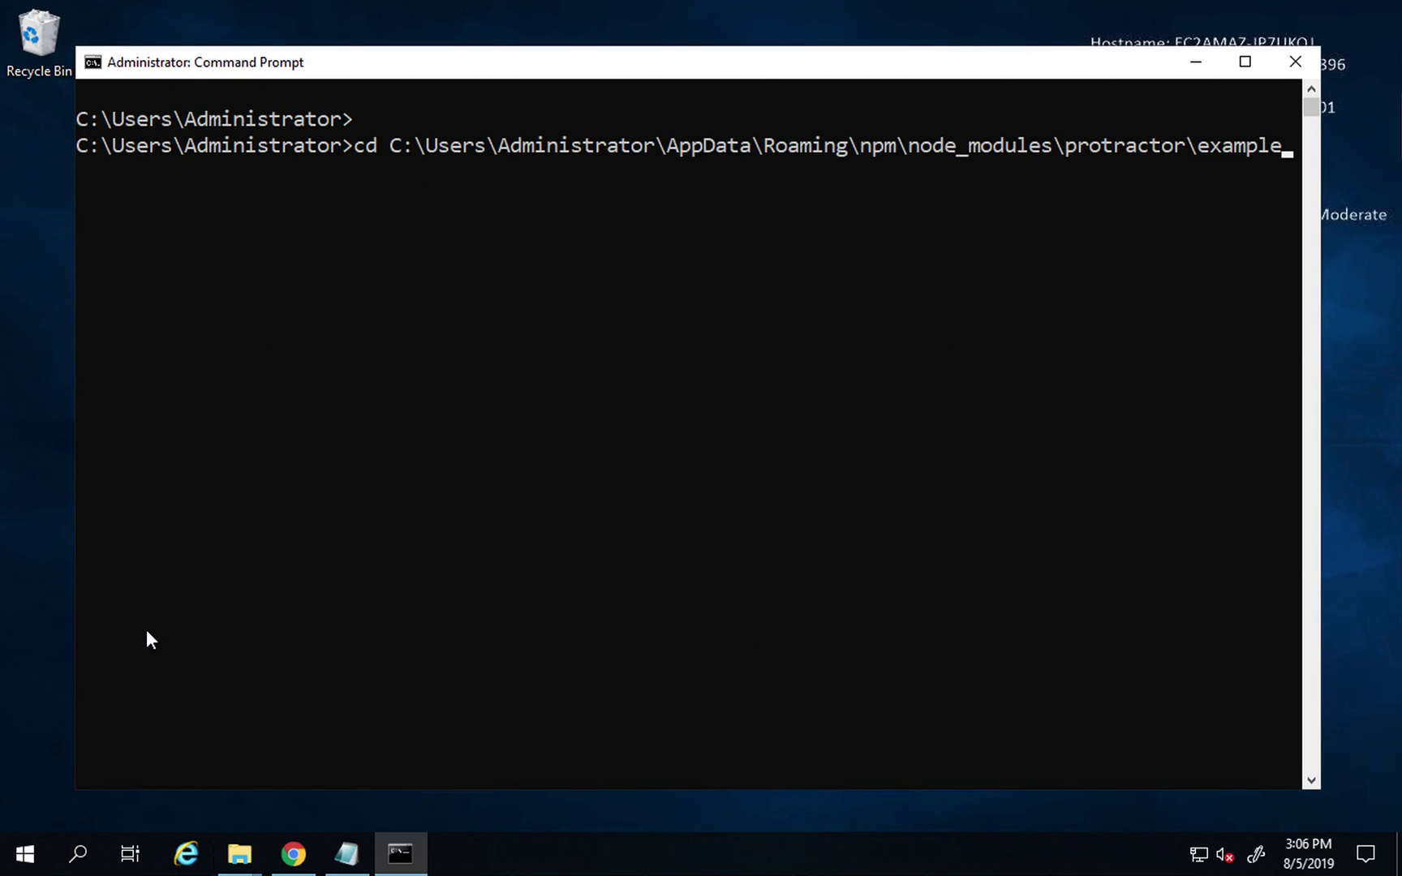
Step: Open a new command prompt directly in the example folder by entering cmd as the address in File Explorer
click(241, 852)
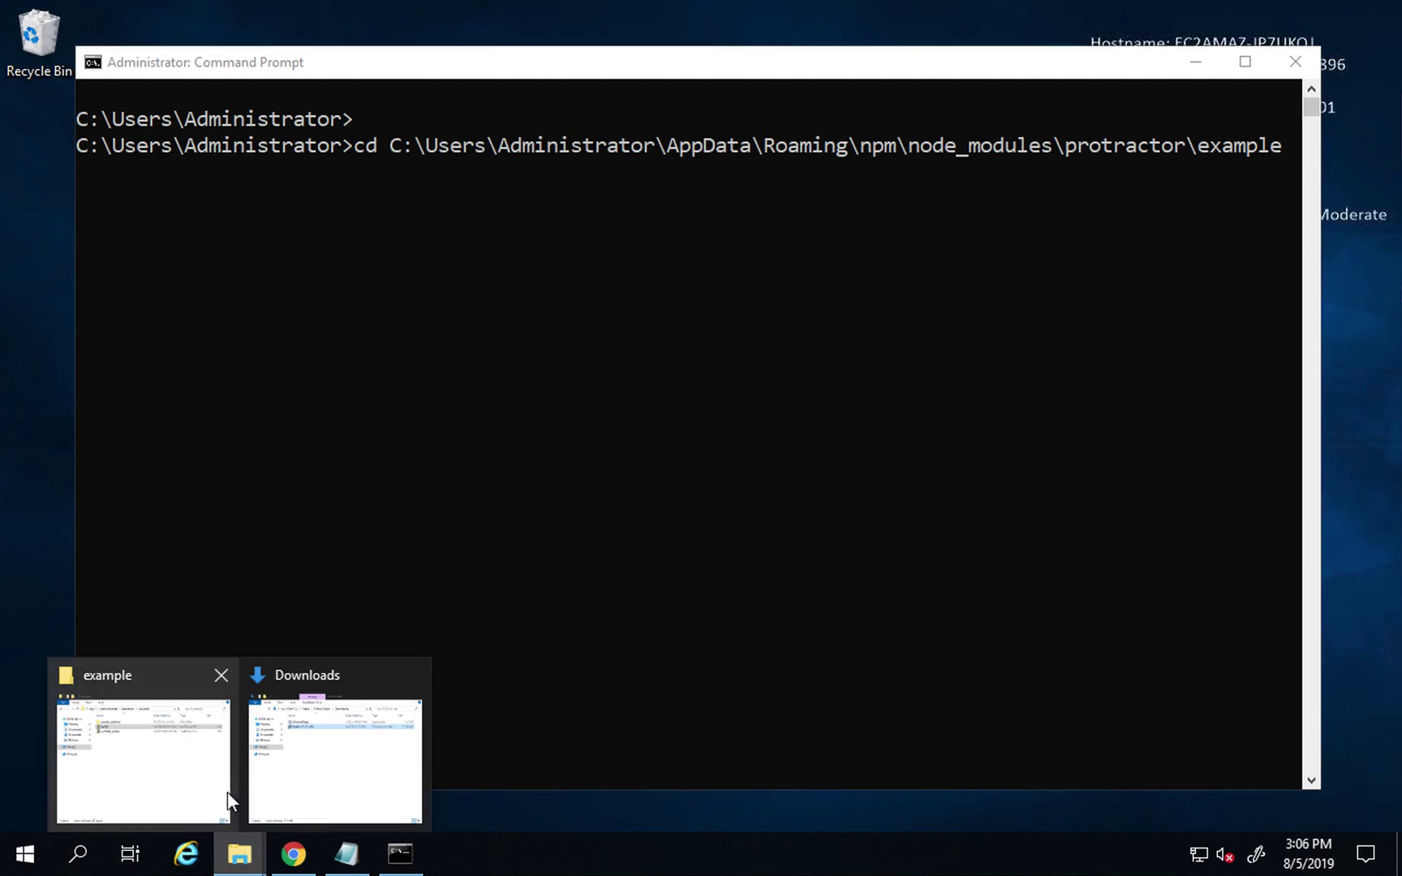
click(173, 759)
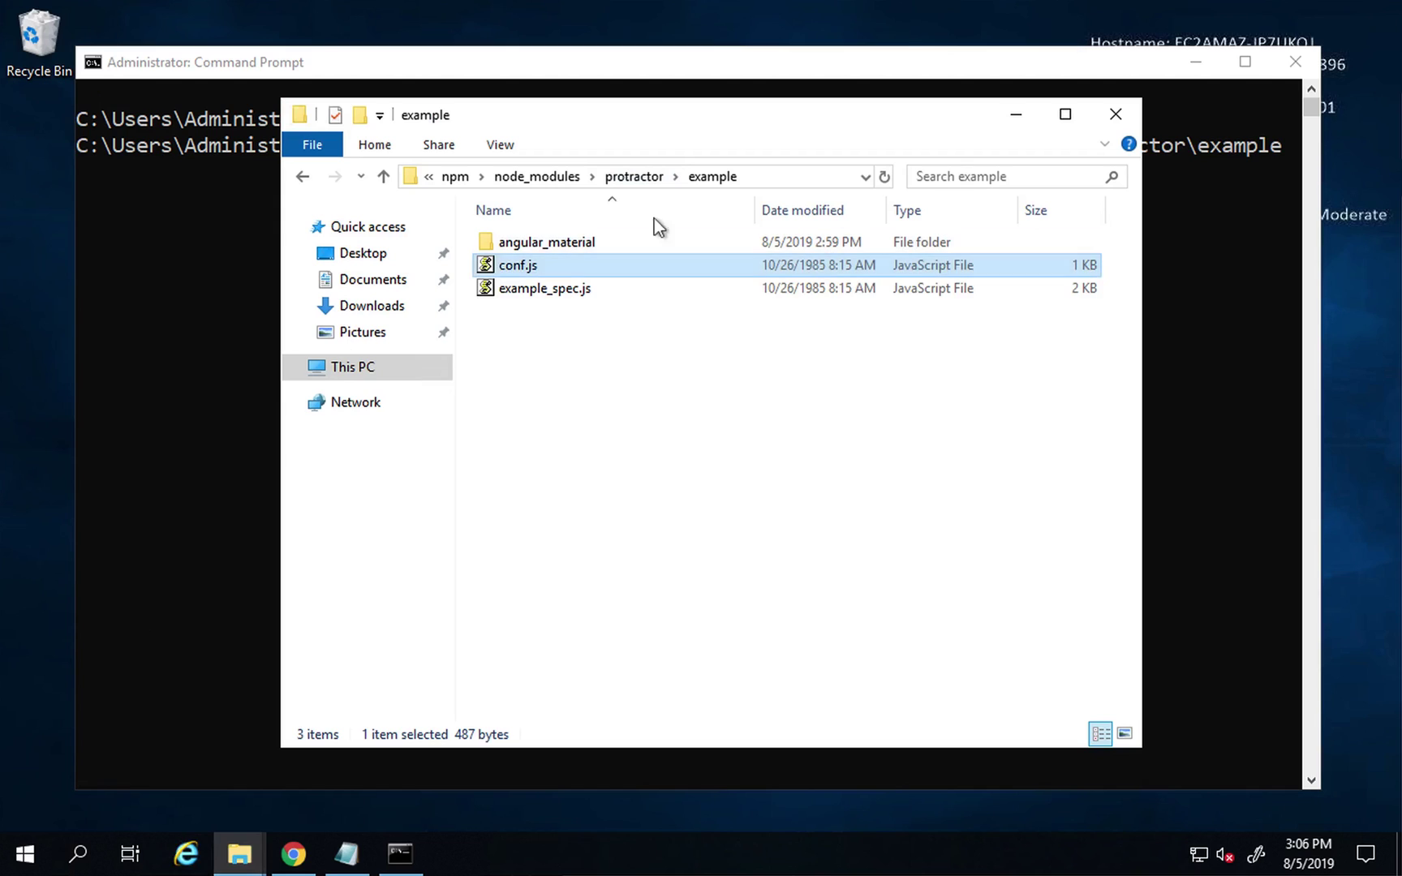
click(769, 180)
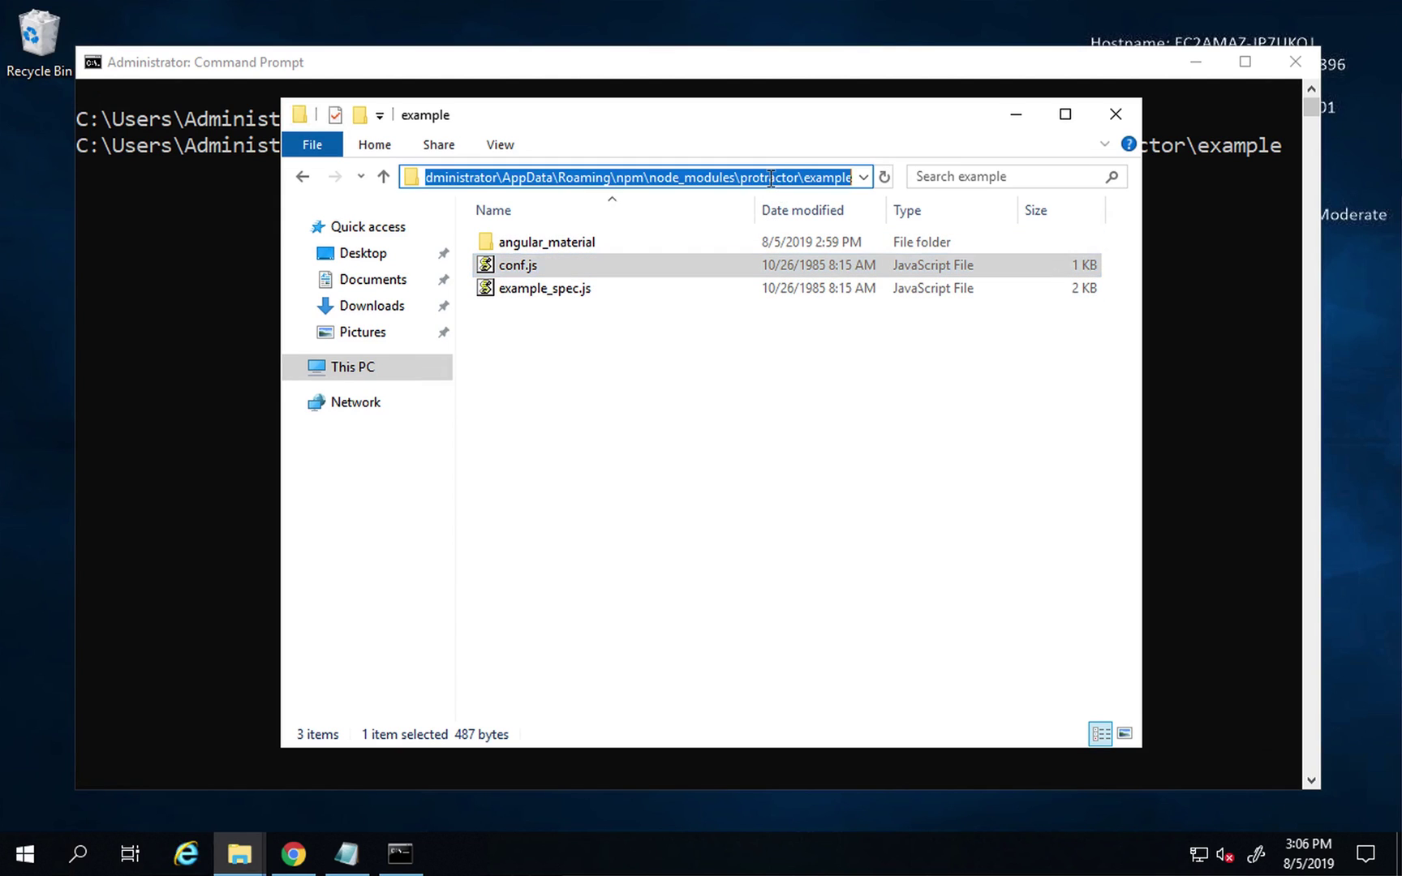
key(alt)
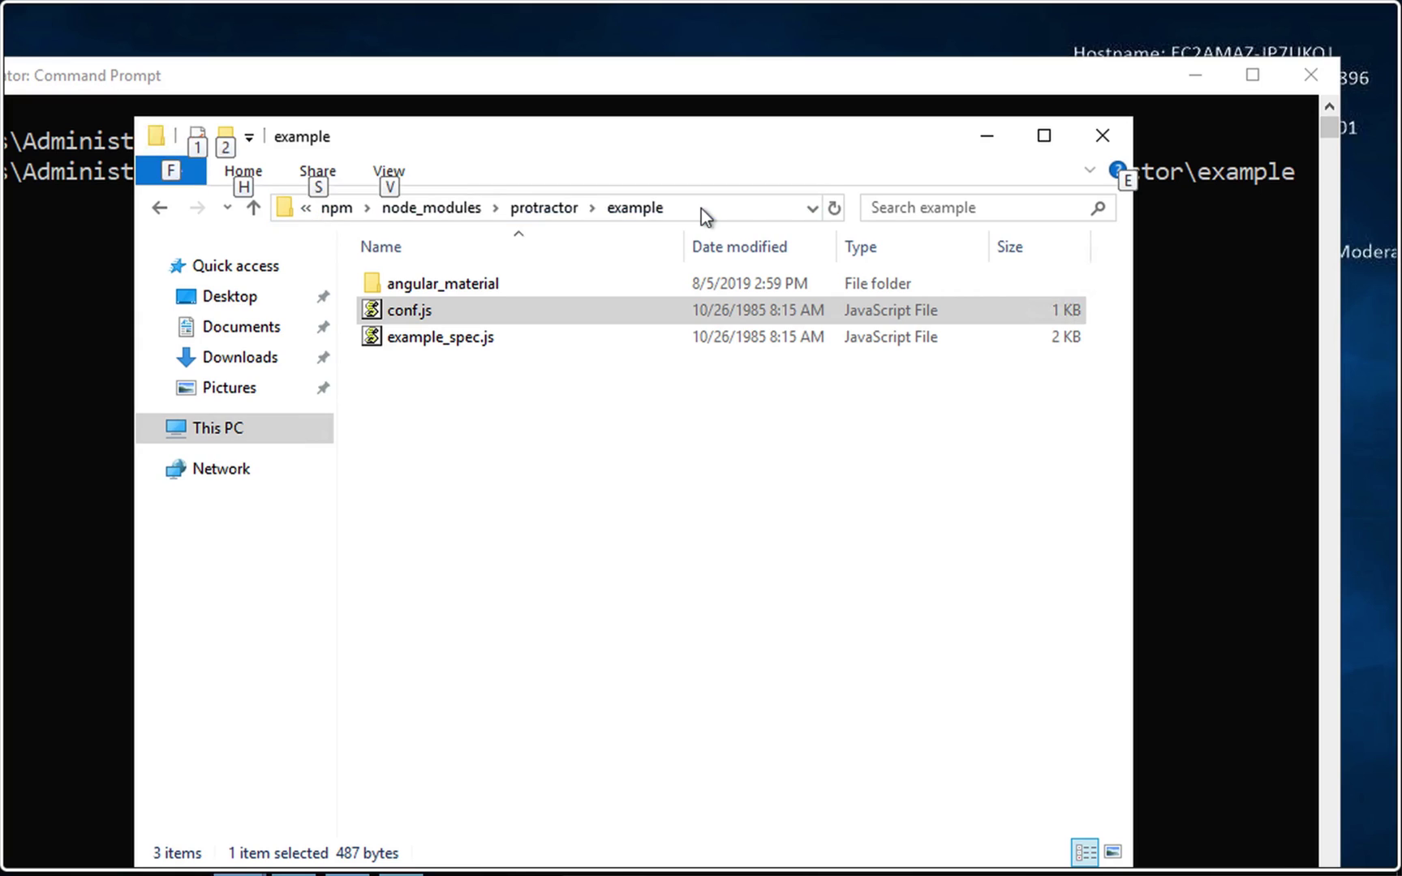
click(701, 208)
text(cmd)
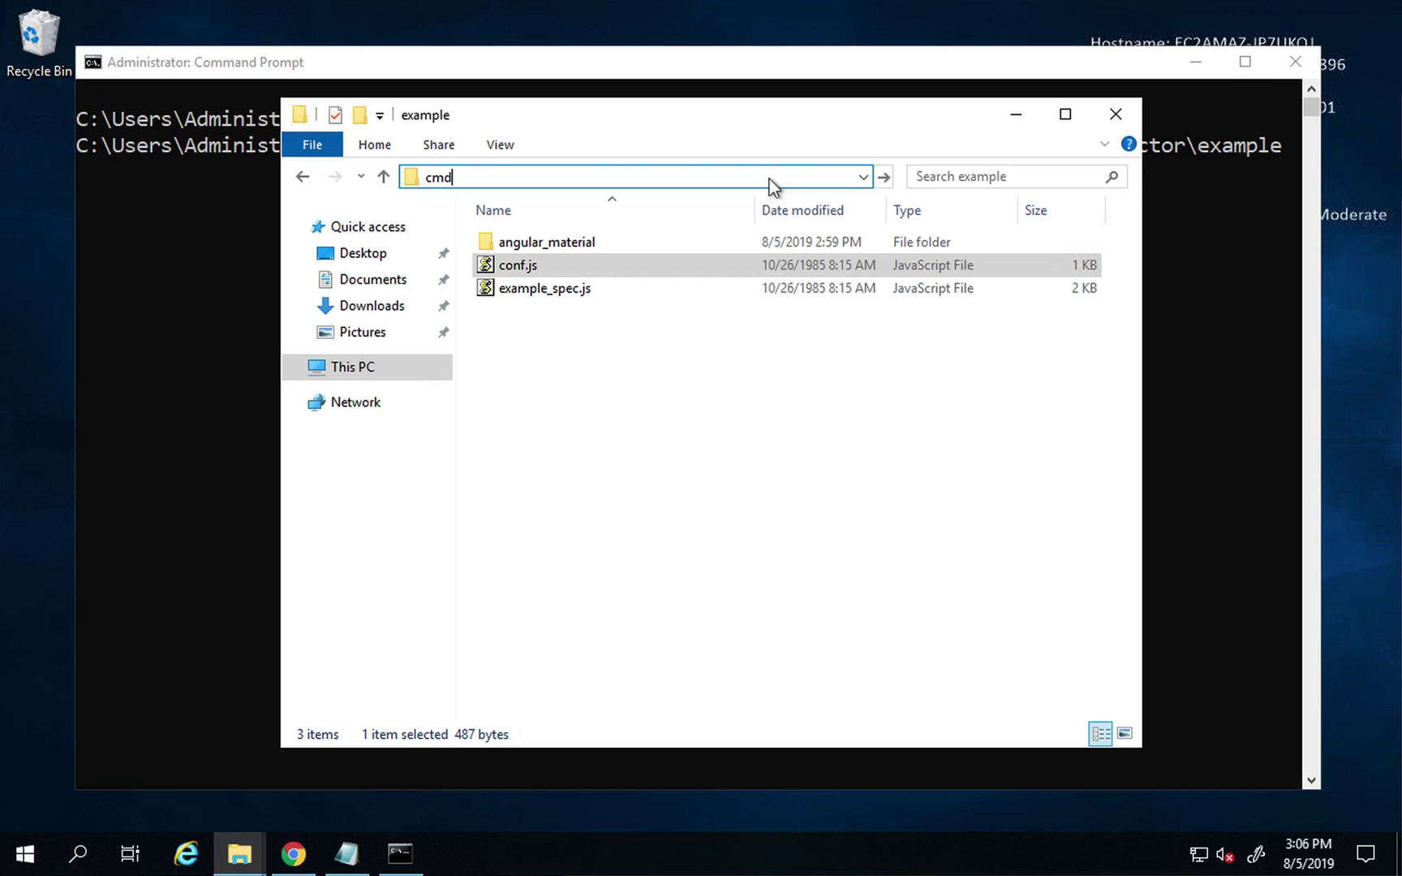
key(alt)
key(f)
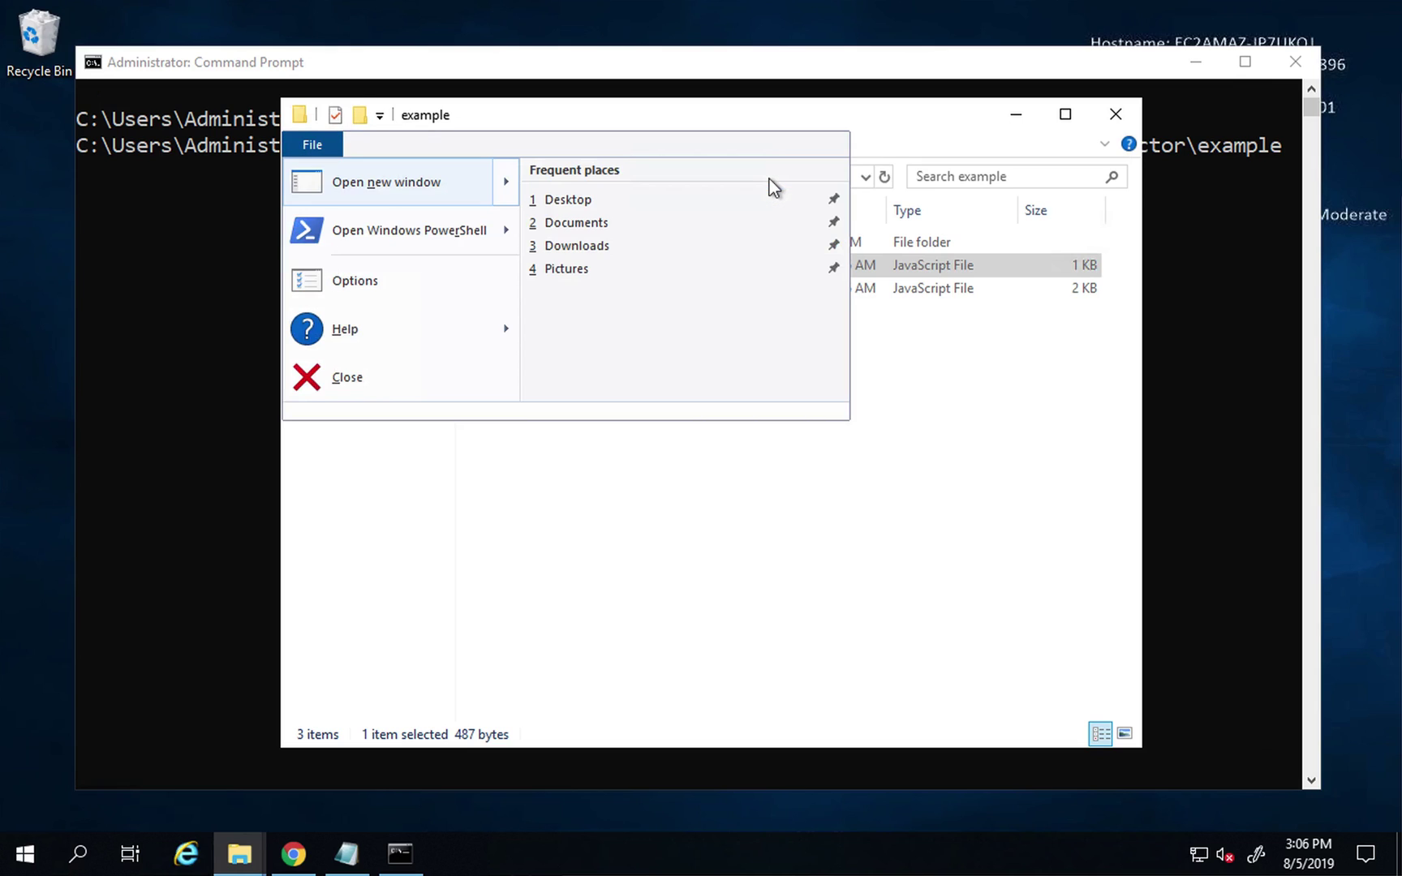
key(Escape)
click(760, 171)
text(cmd)
key(Return)
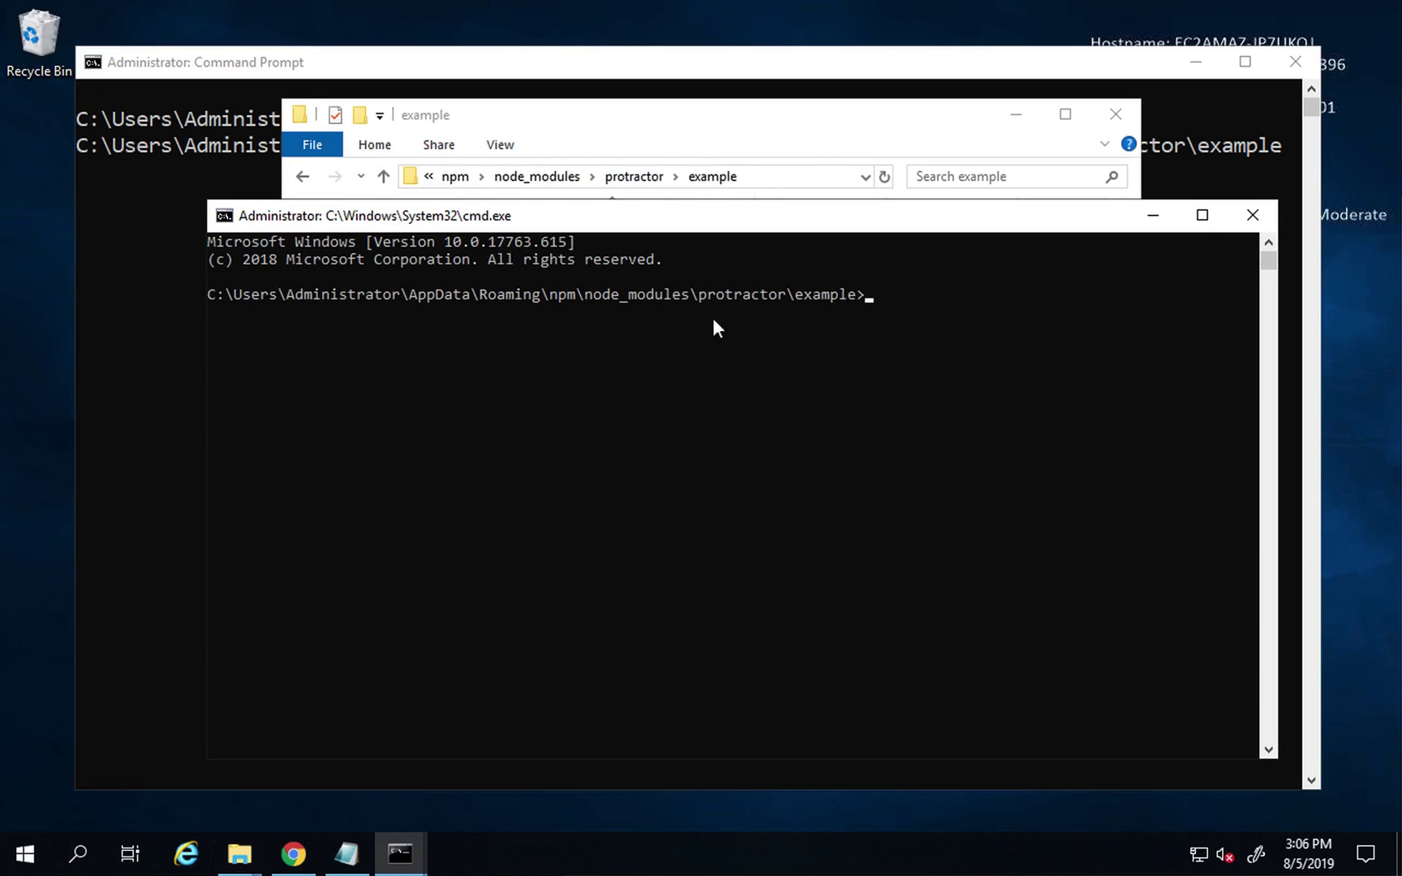
Step: Run protractor conf.js from the example folder in the new command prompt
drag(329, 300, 844, 299)
click(888, 295)
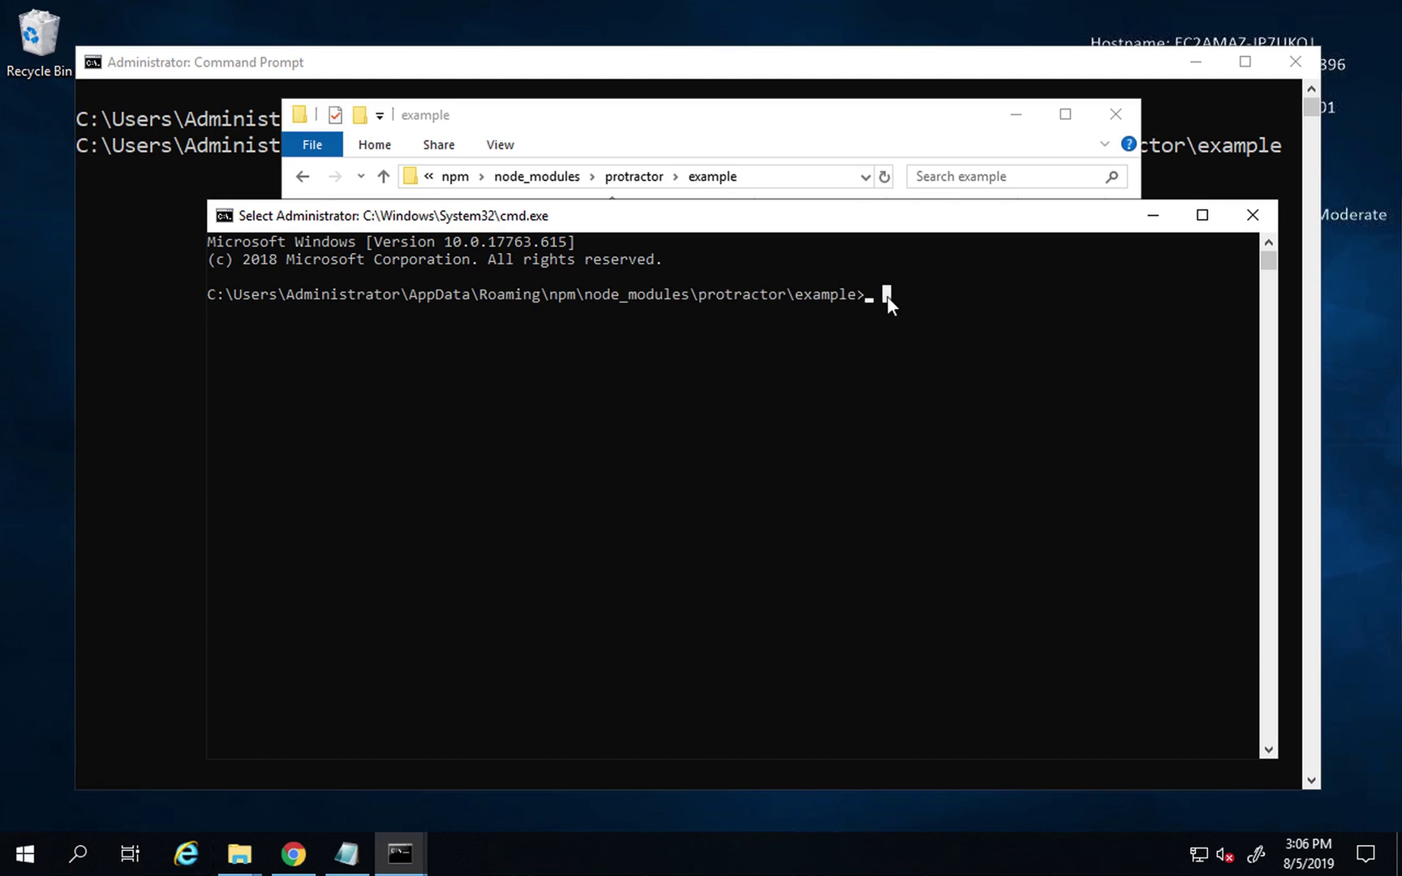
right_click(888, 296)
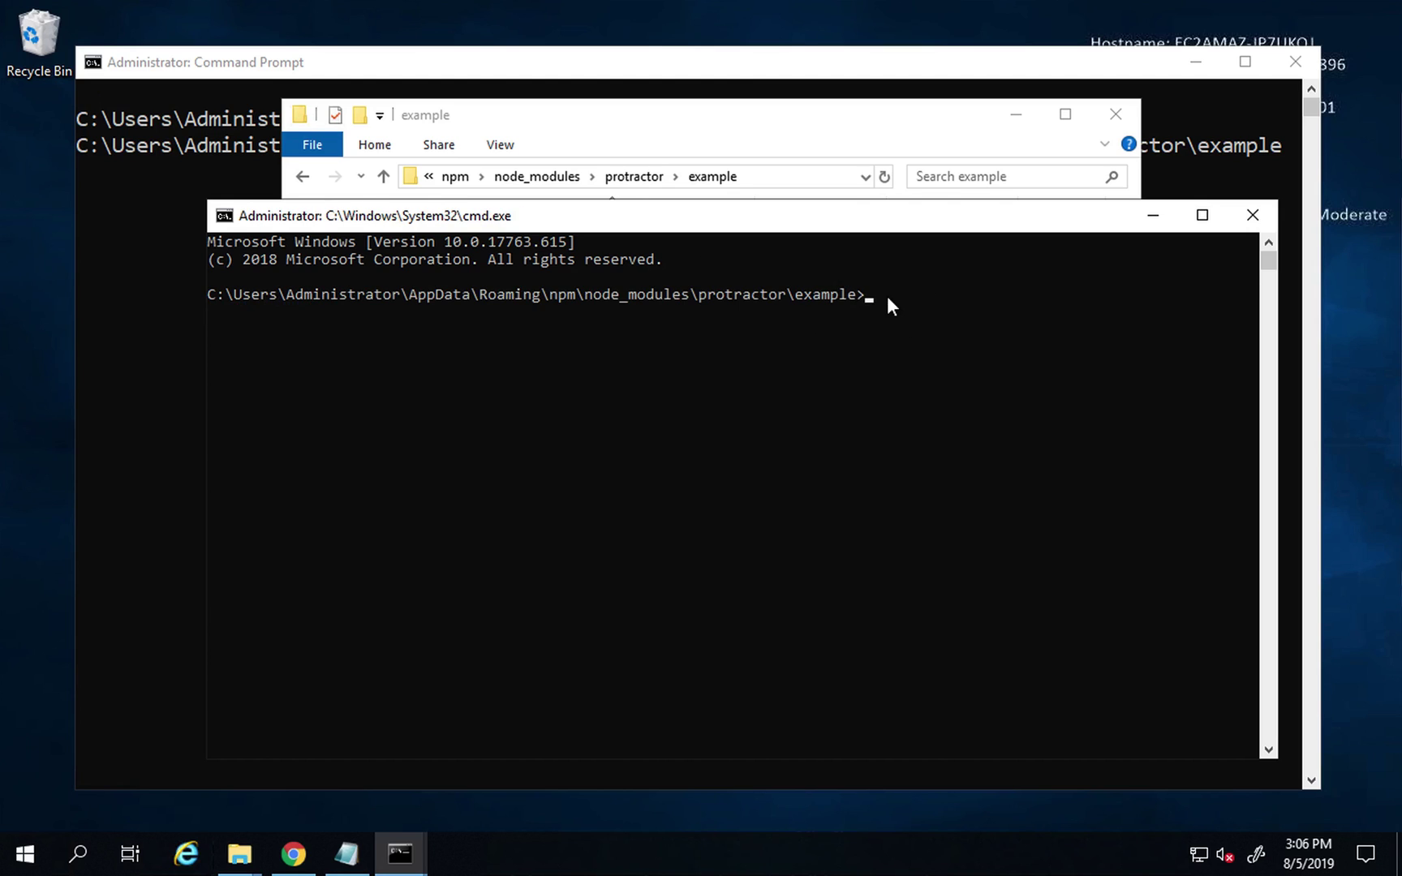
click(887, 295)
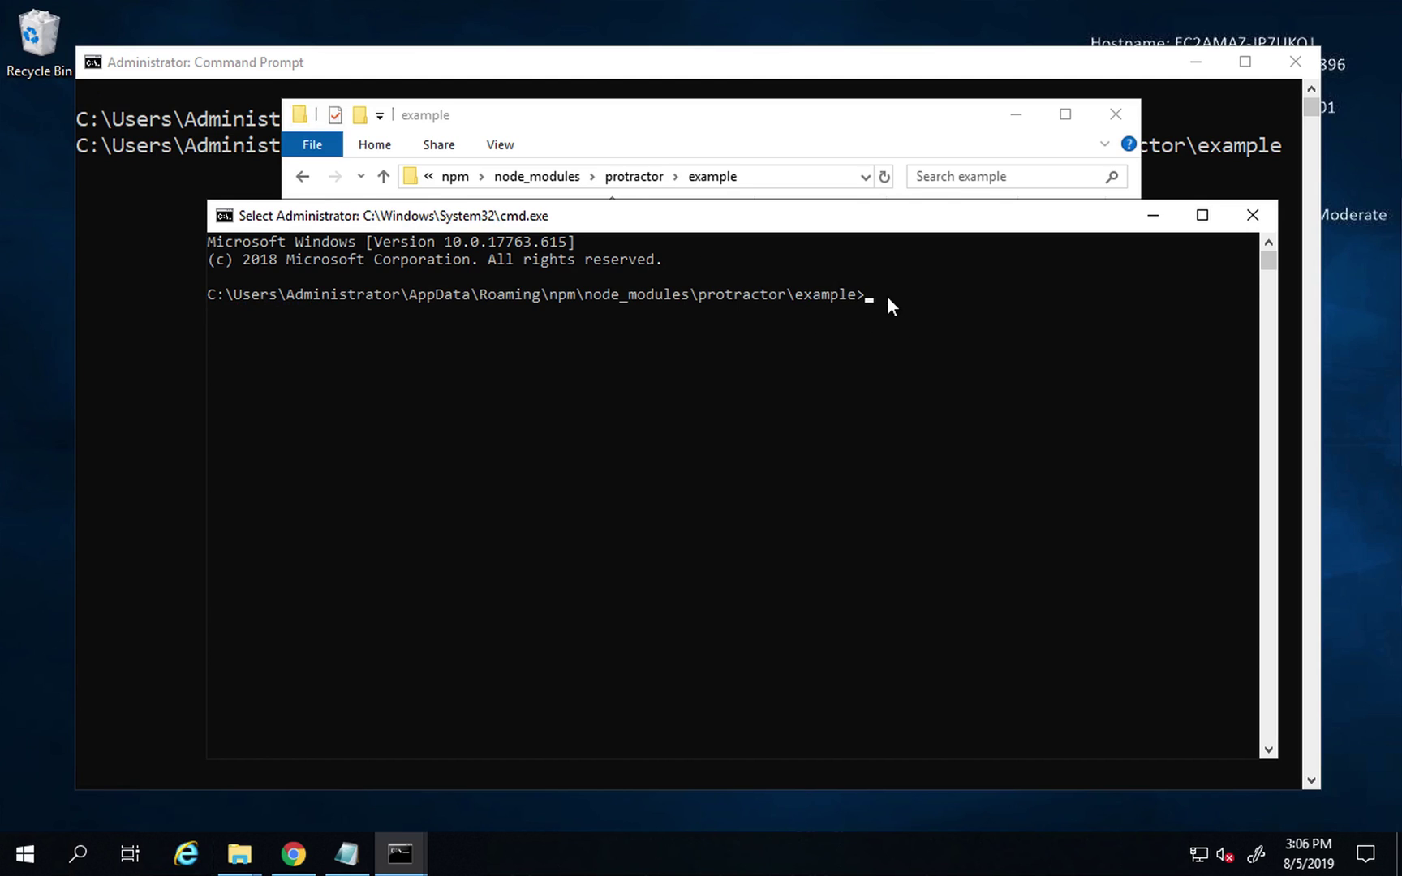
text(p)
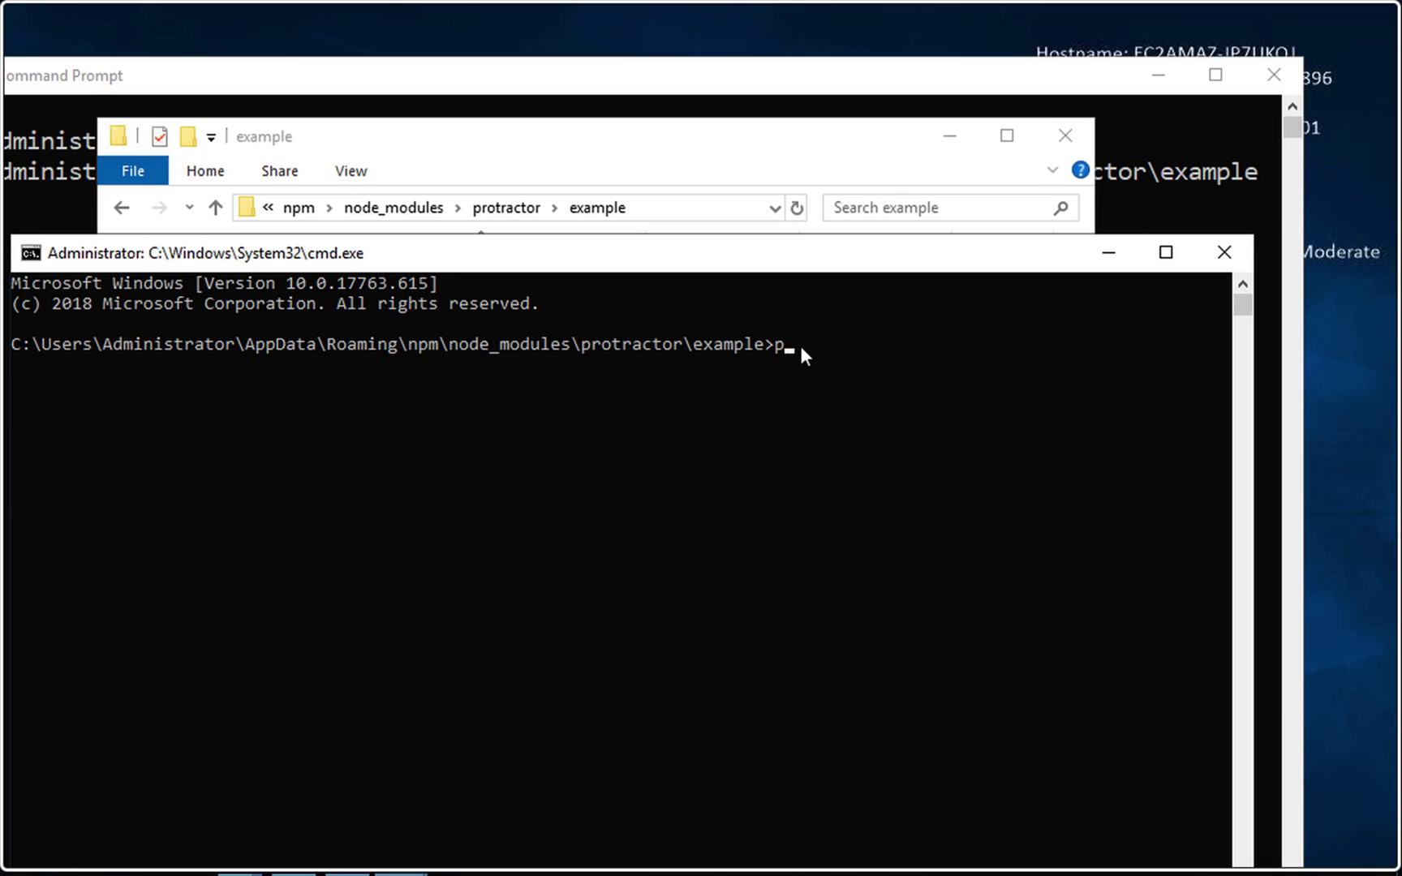
text(rotractor conf.js)
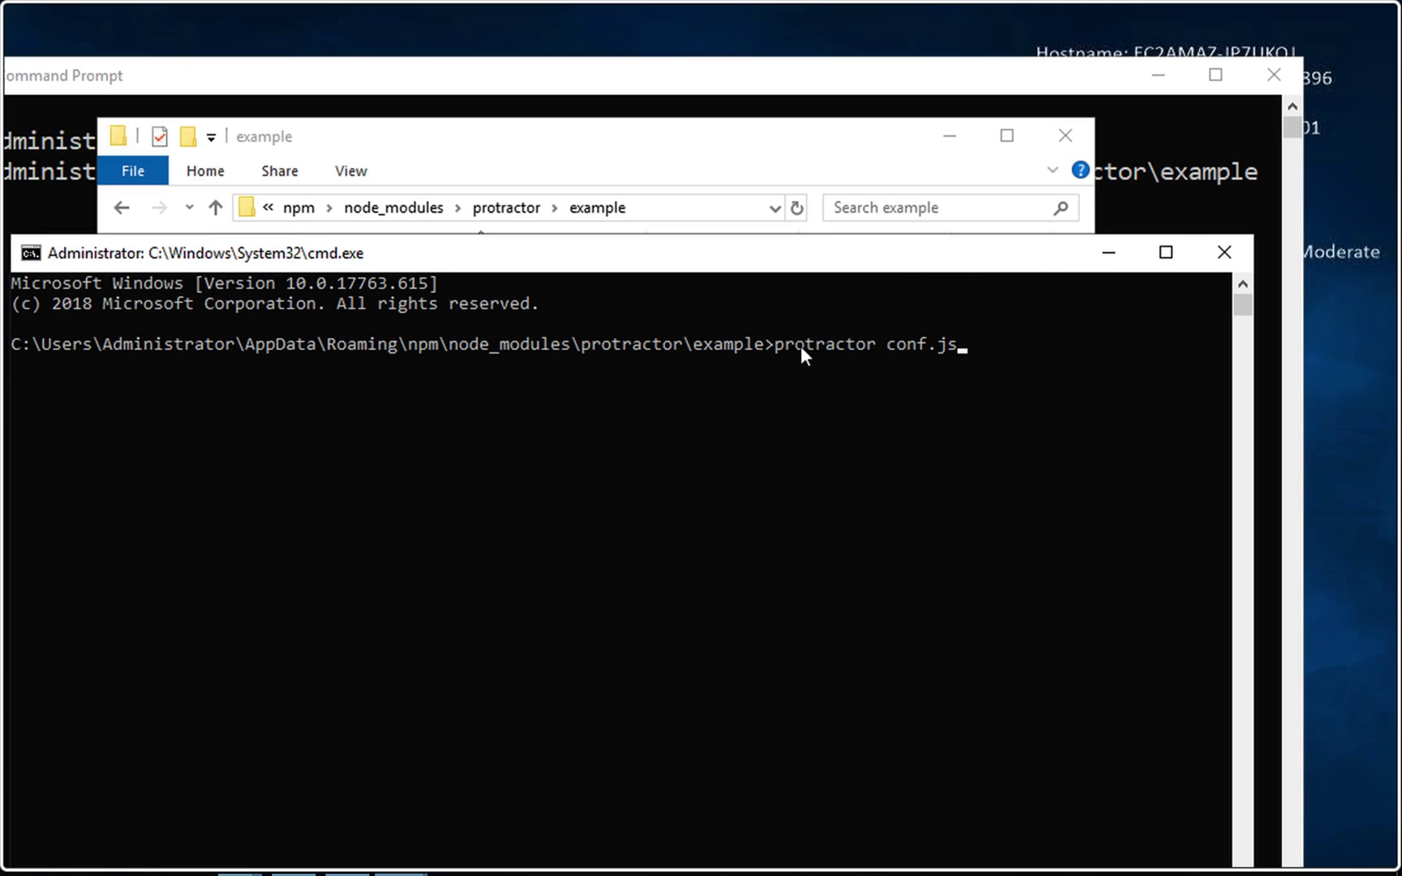
key(Return)
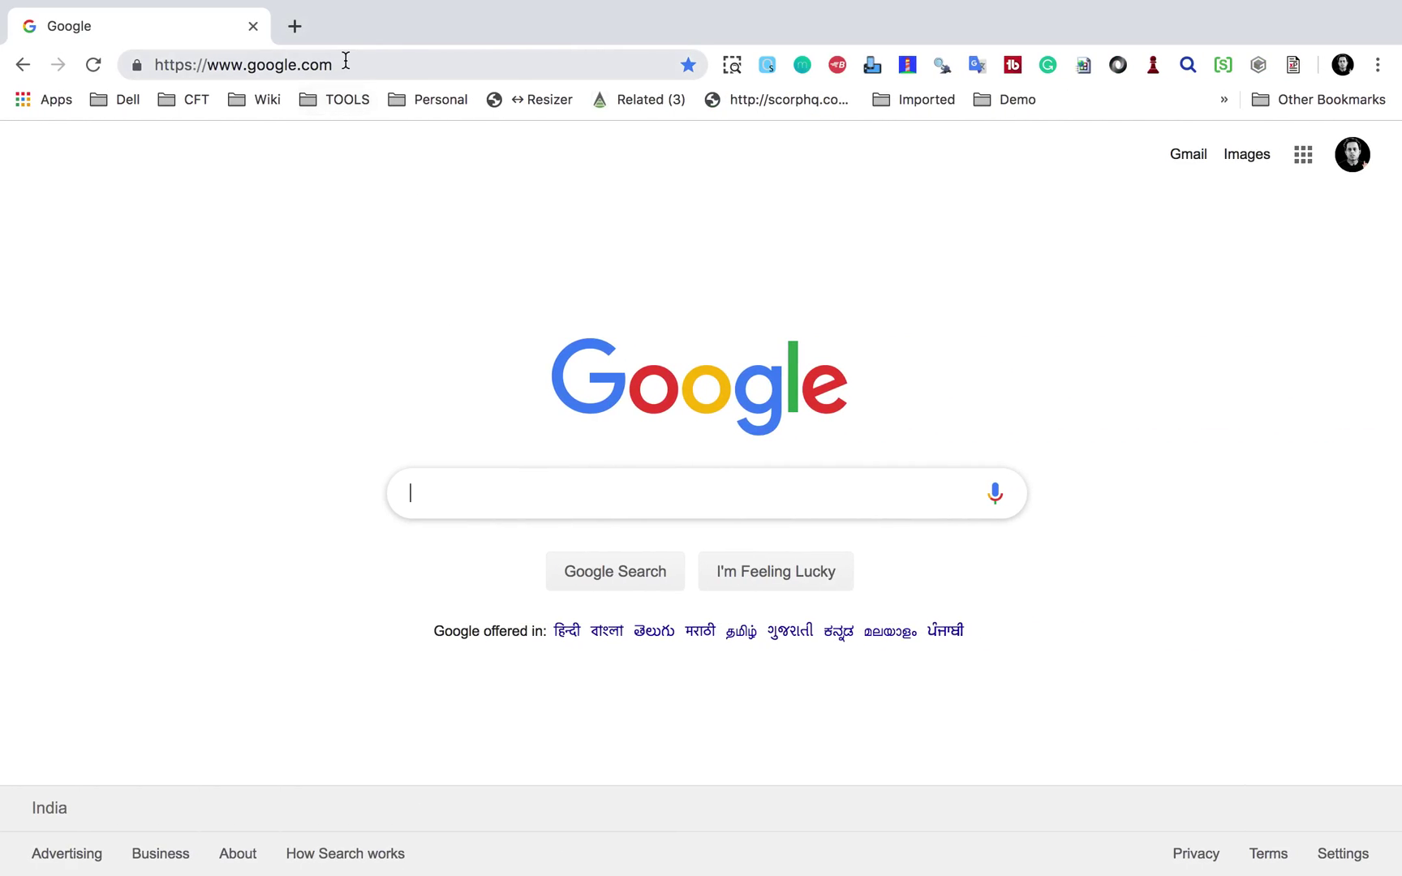
Step: Search Google in Chrome for protractor and open the Protractor website, protractortest.org
click(408, 491)
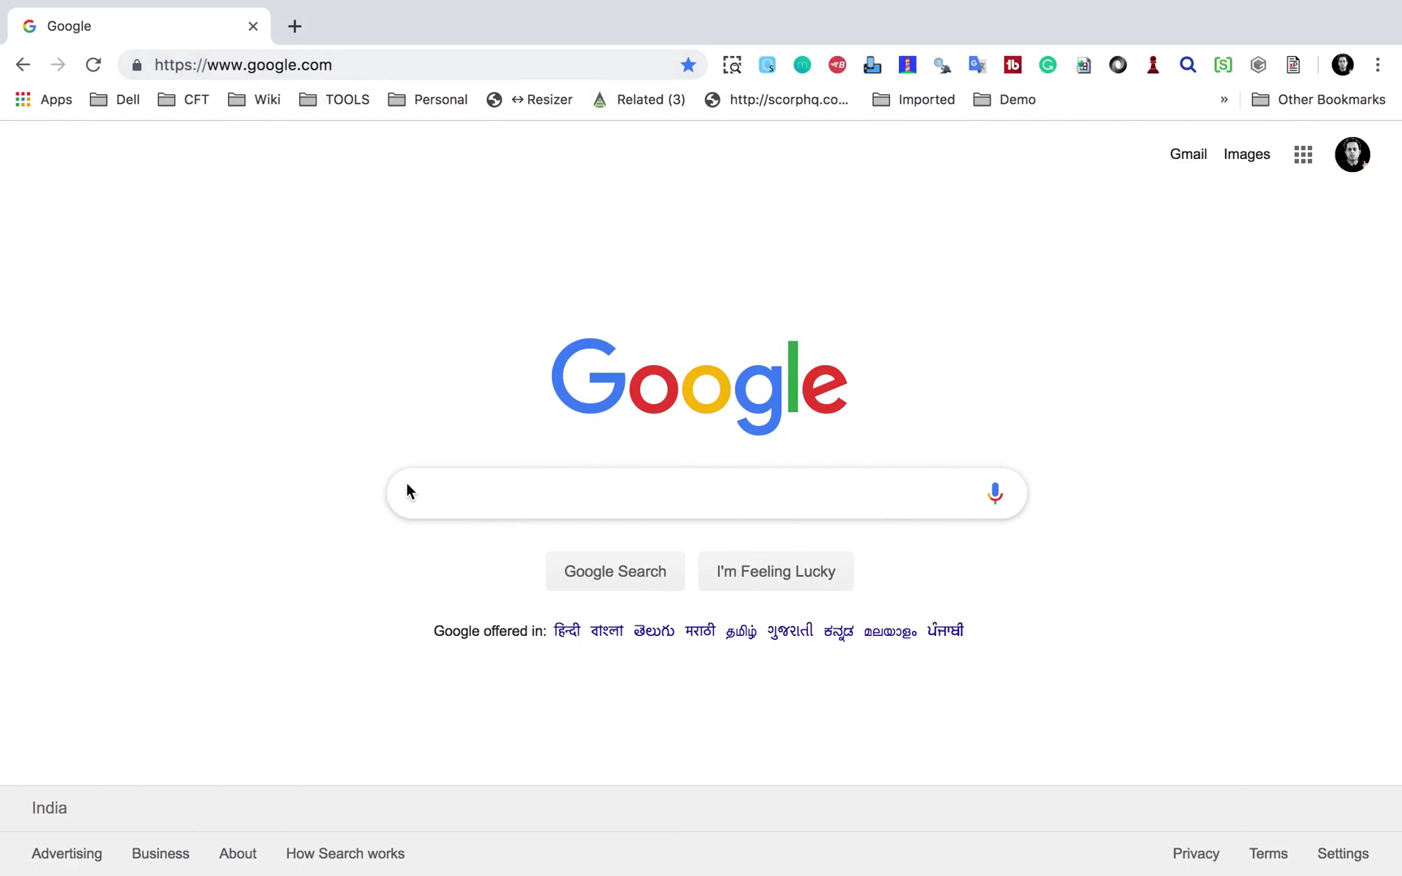
click(438, 492)
text(pr)
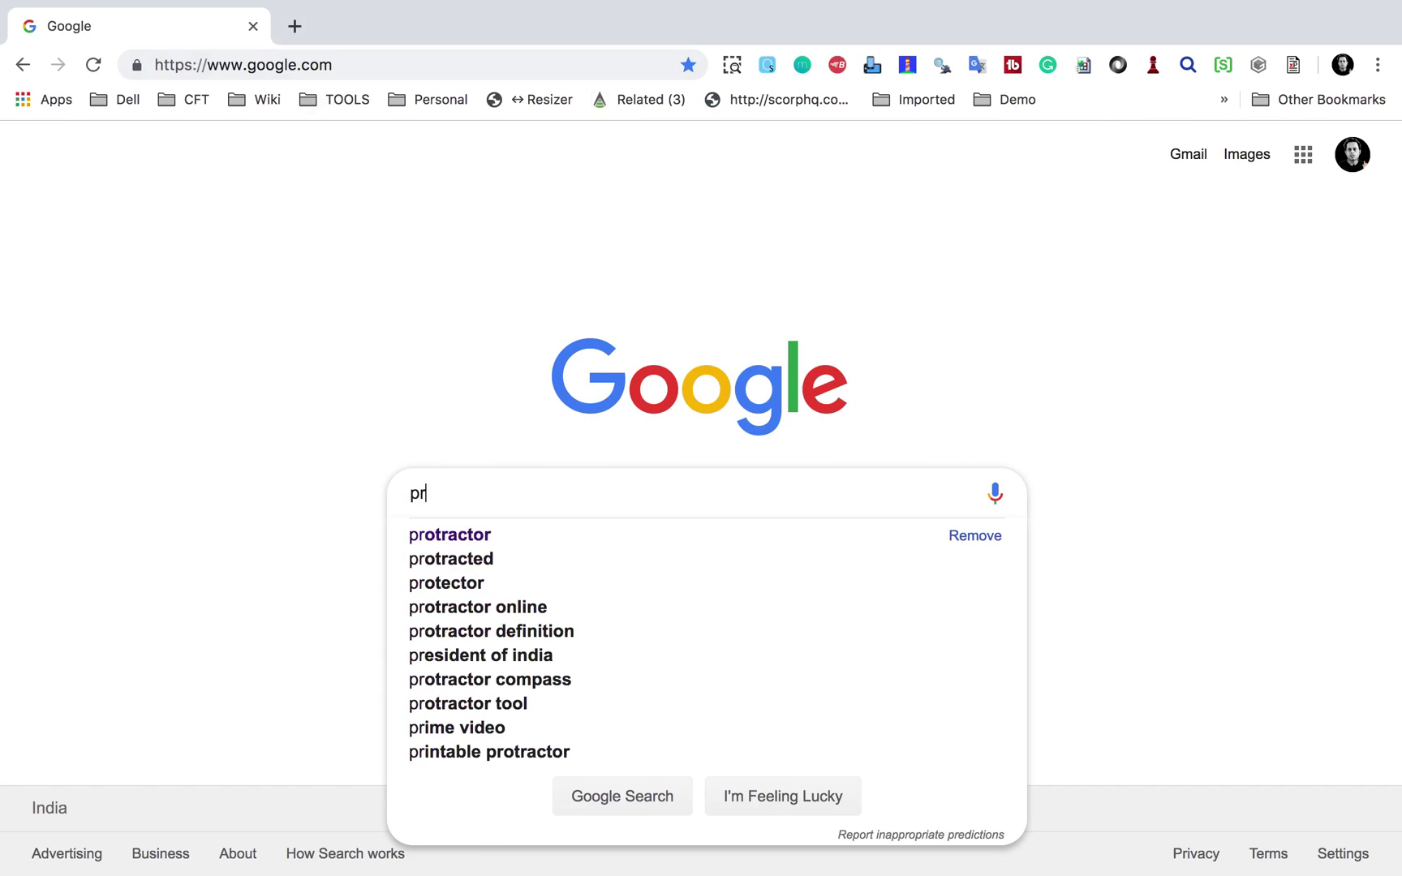
key(Down)
key(Return)
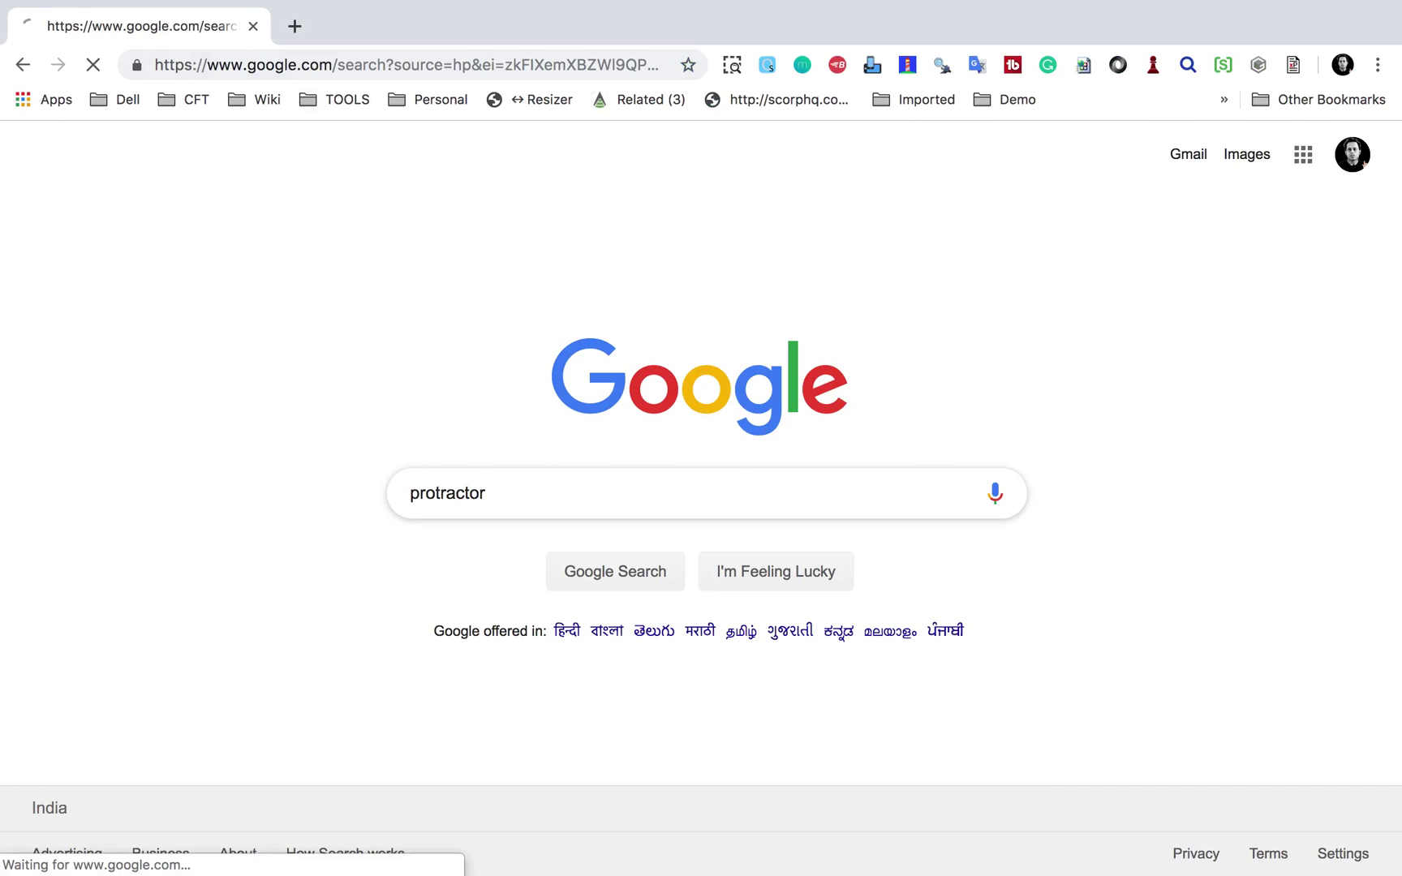
click(332, 322)
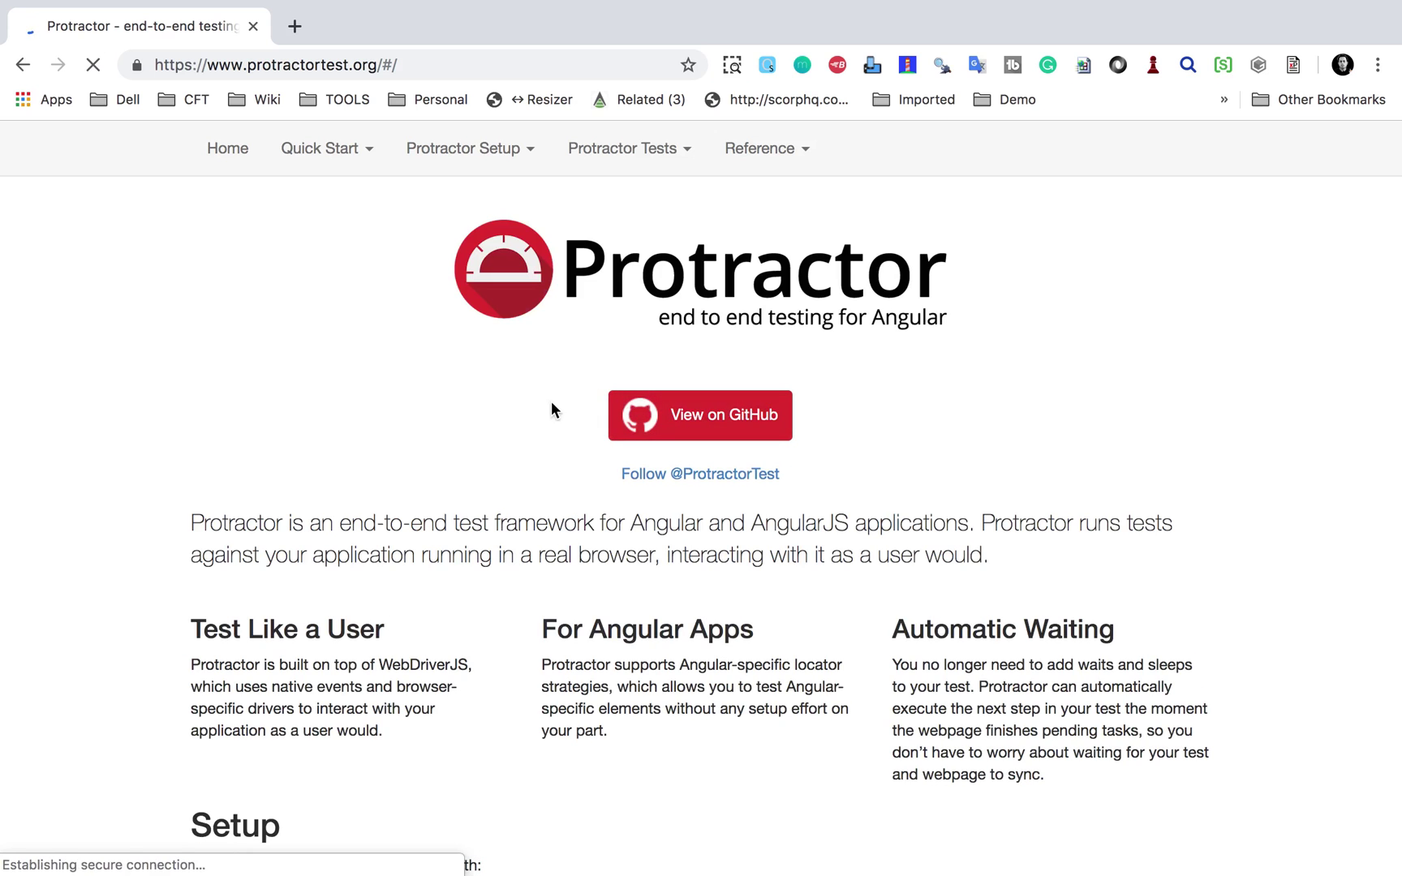
Step: Examine the Setup section's npm install -g protractor and webdriver-manager update commands on the Protractor website
scroll(516, 521, down, 6)
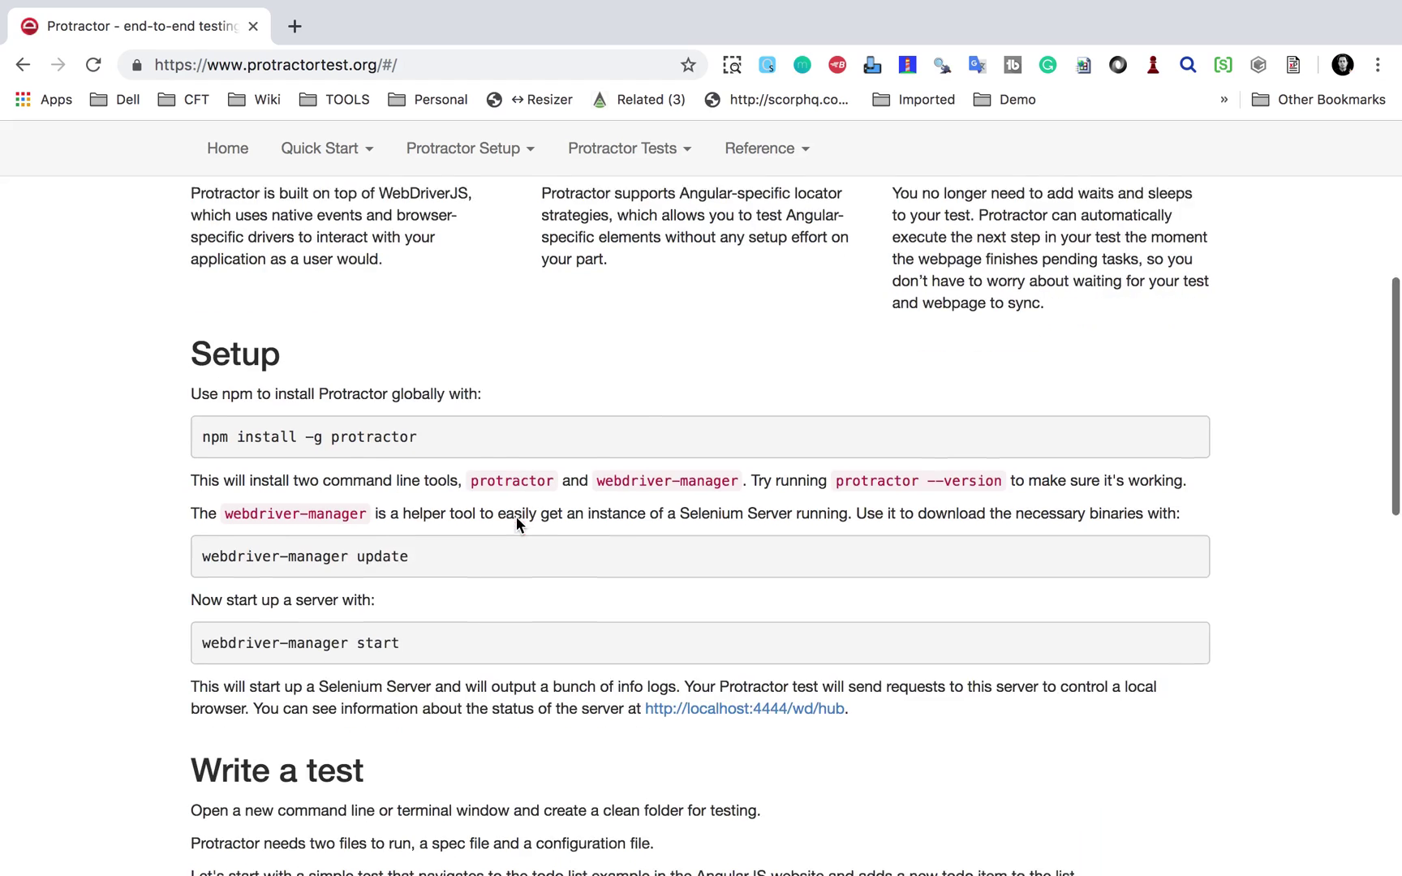
scroll(516, 521, down, 1)
drag(442, 412, 199, 424)
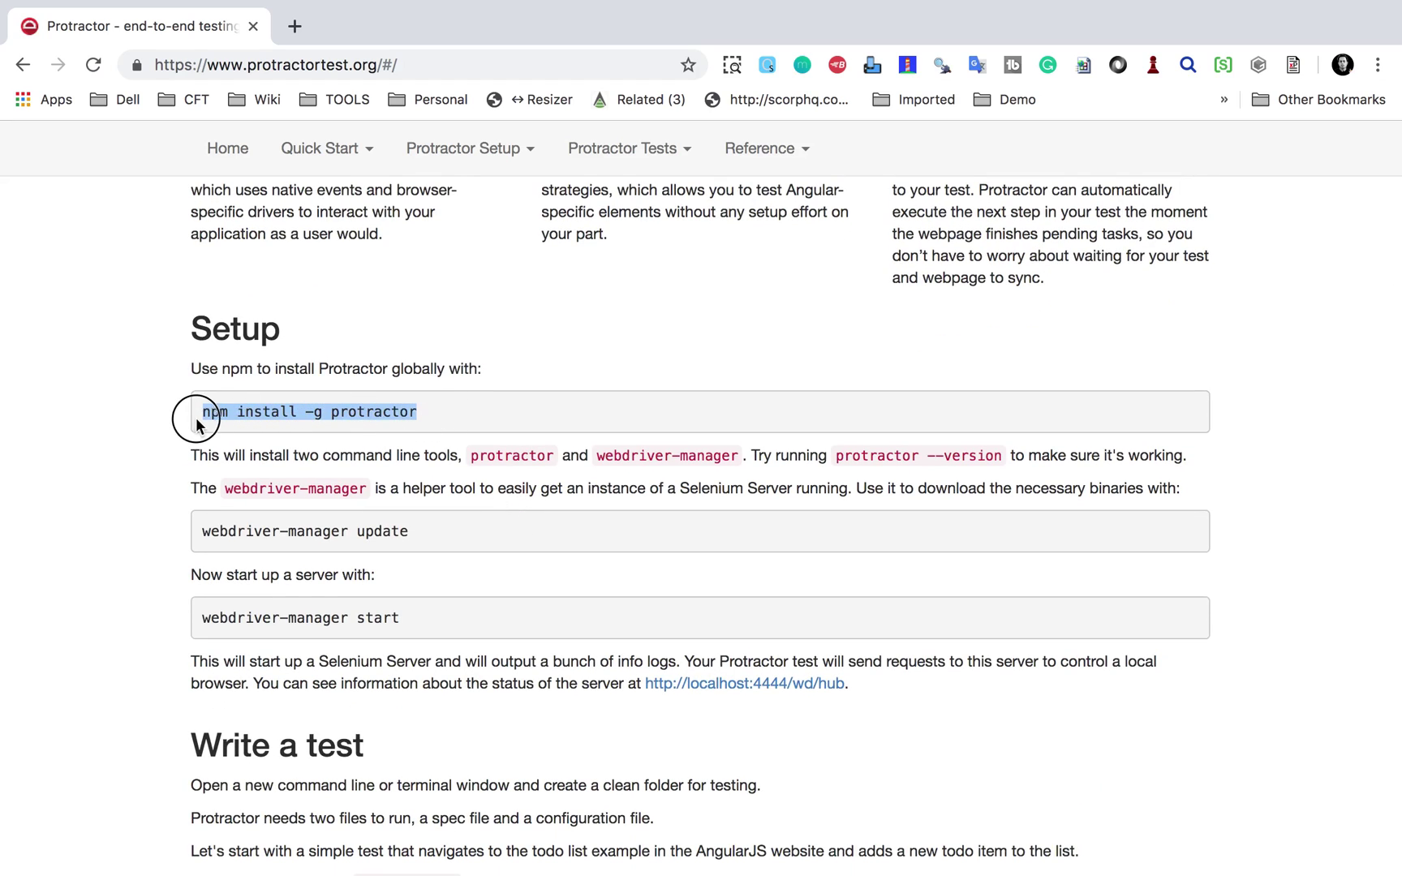
scroll(340, 421, down, 1)
drag(426, 460, 180, 457)
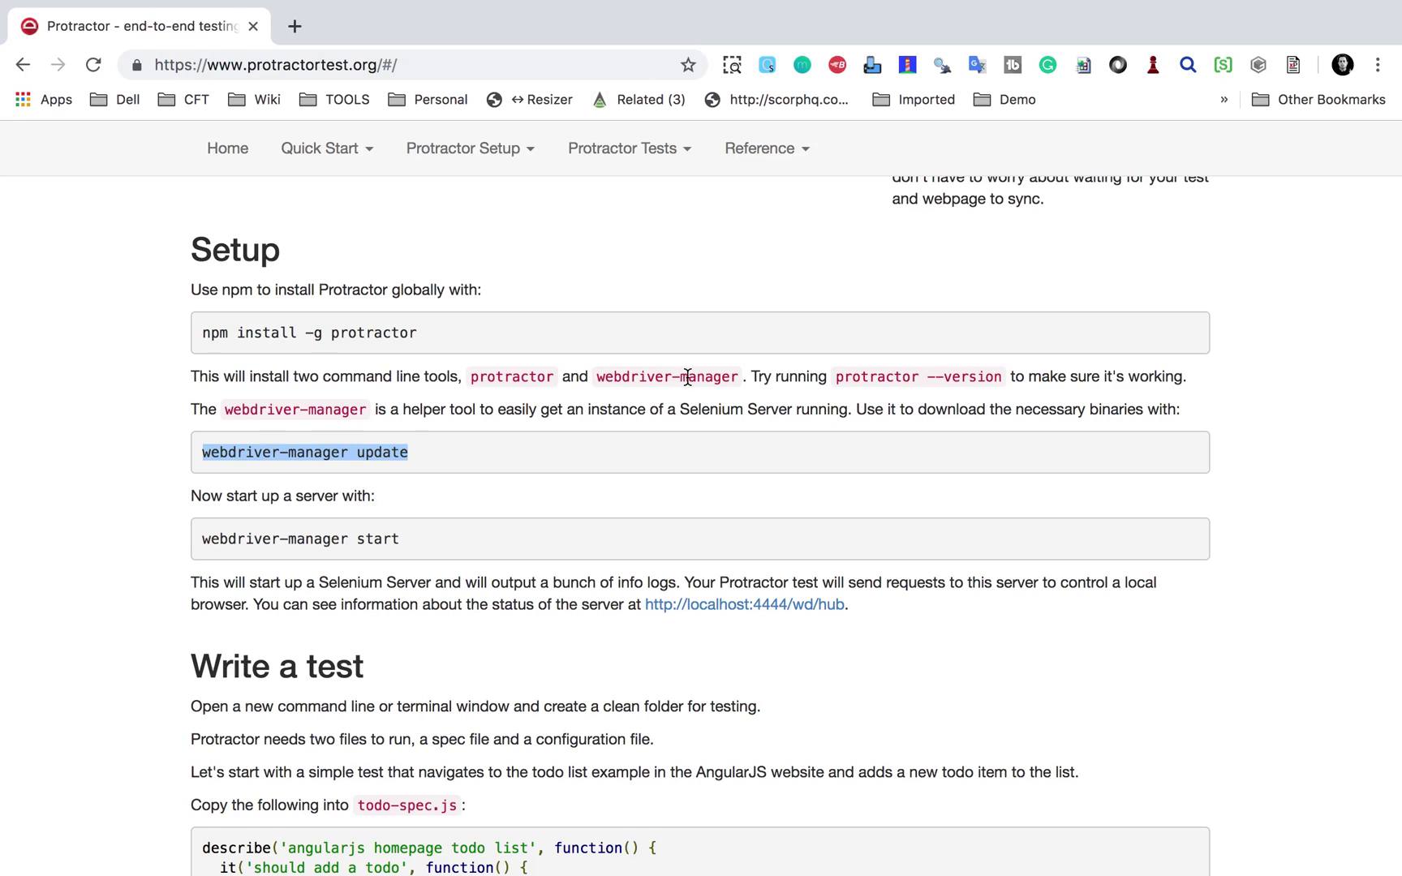
Step: Examine the webdriver-manager update and webdriver-manager start commands in the Protractor website's Setup section
click(345, 441)
drag(428, 448, 179, 451)
scroll(374, 460, down, 2)
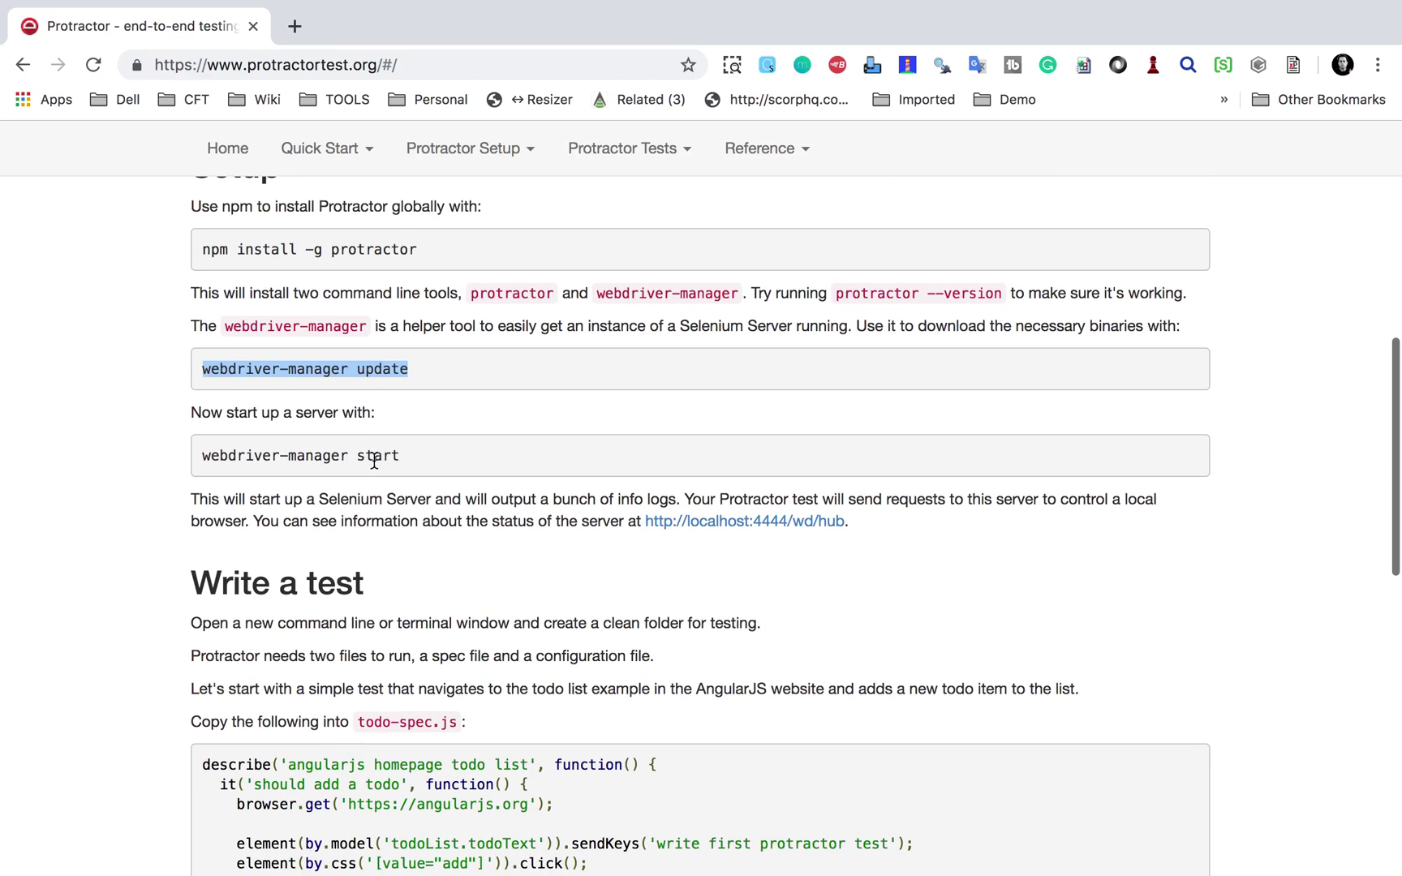
scroll(374, 460, down, 3)
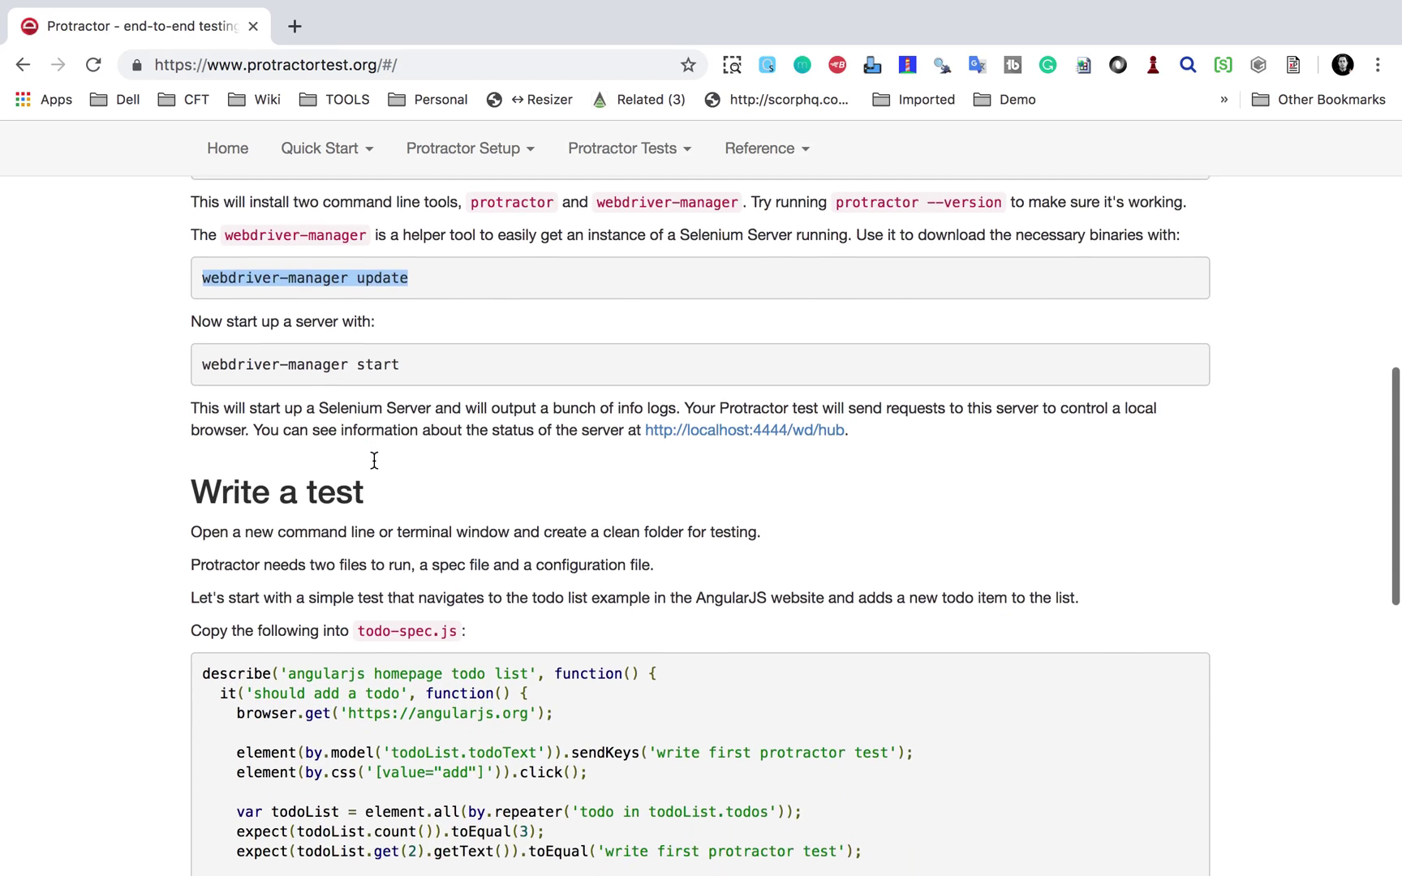
drag(412, 350, 205, 357)
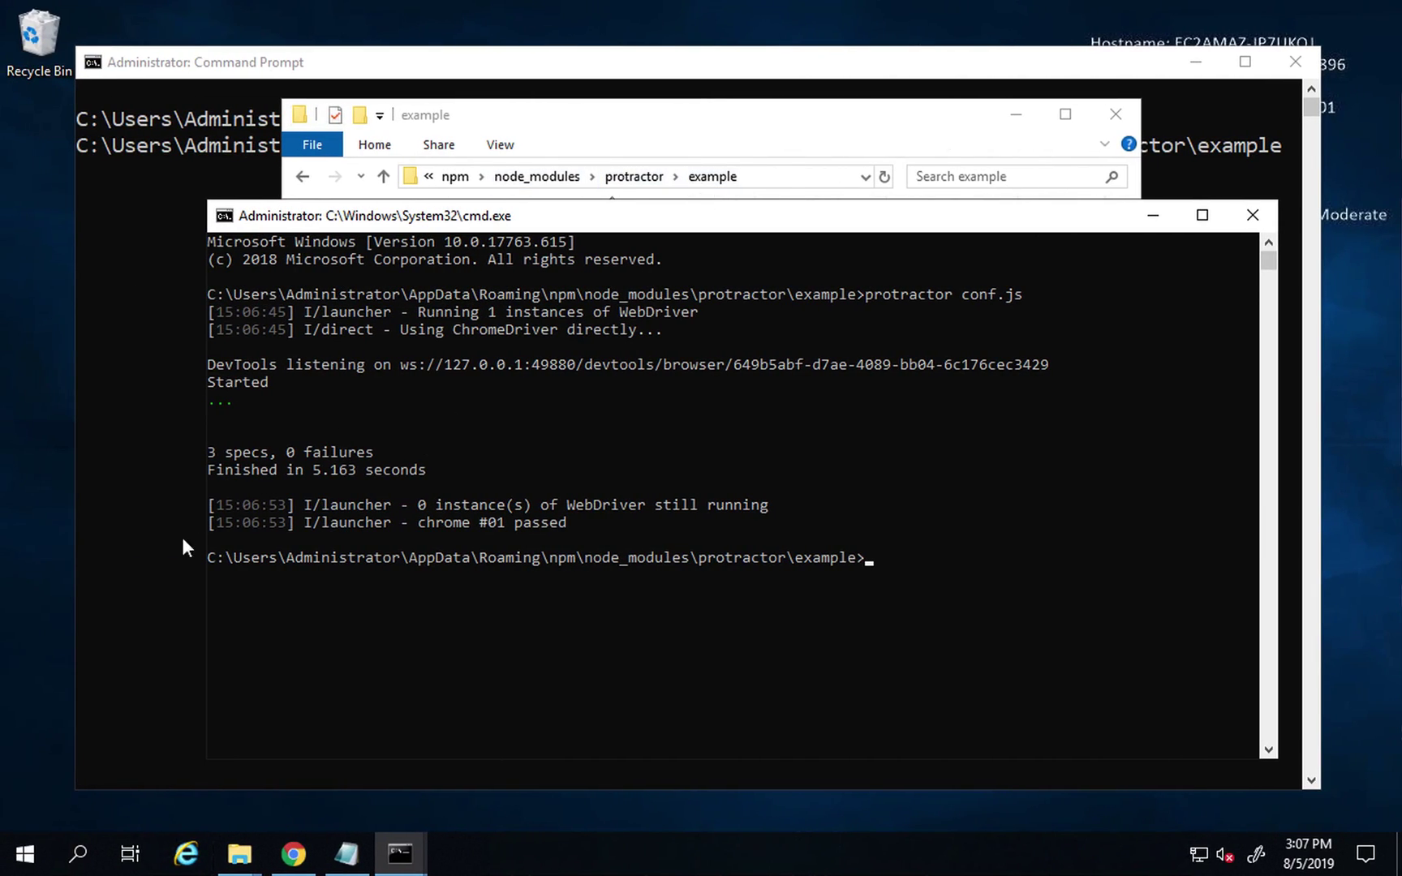
Step: Switch to File Explorer and open example_spec.js from the example folder for editing in Notepad
click(585, 132)
click(548, 292)
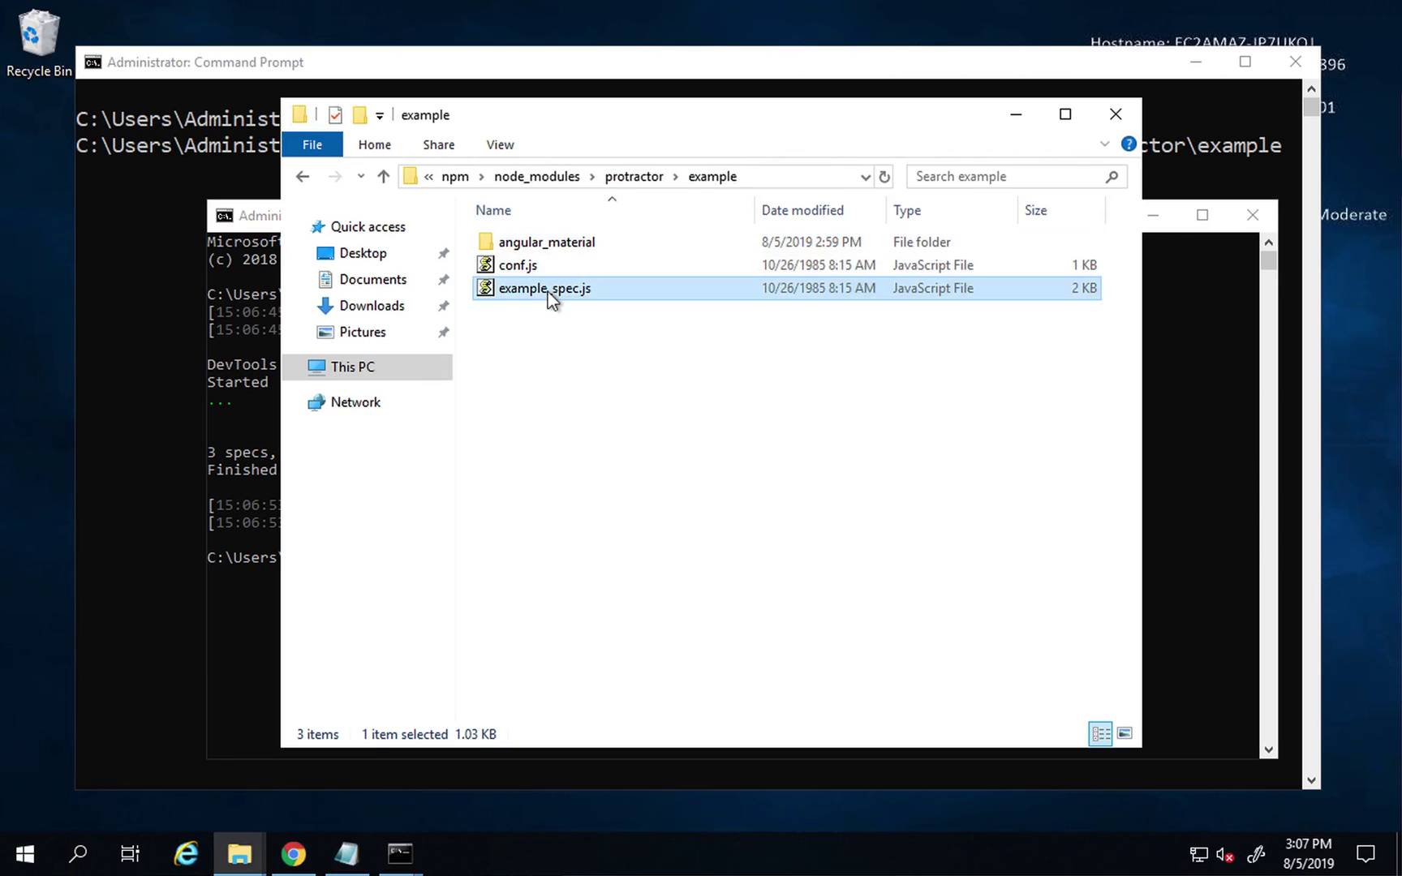
right_click(548, 292)
click(394, 331)
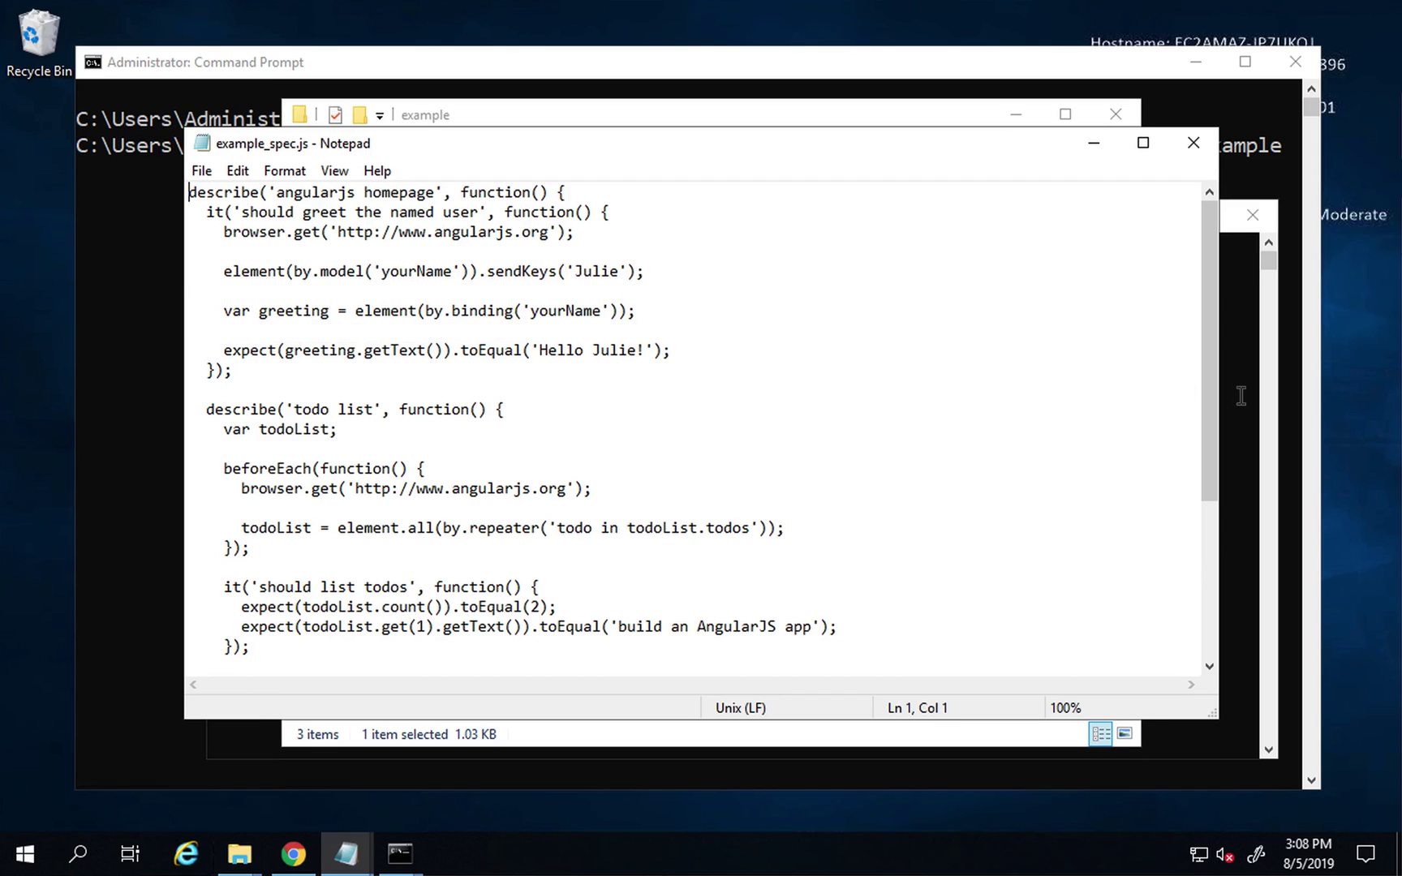
Step: Open conf.js from the example folder in Notepad and examine its directConnect setting
click(964, 120)
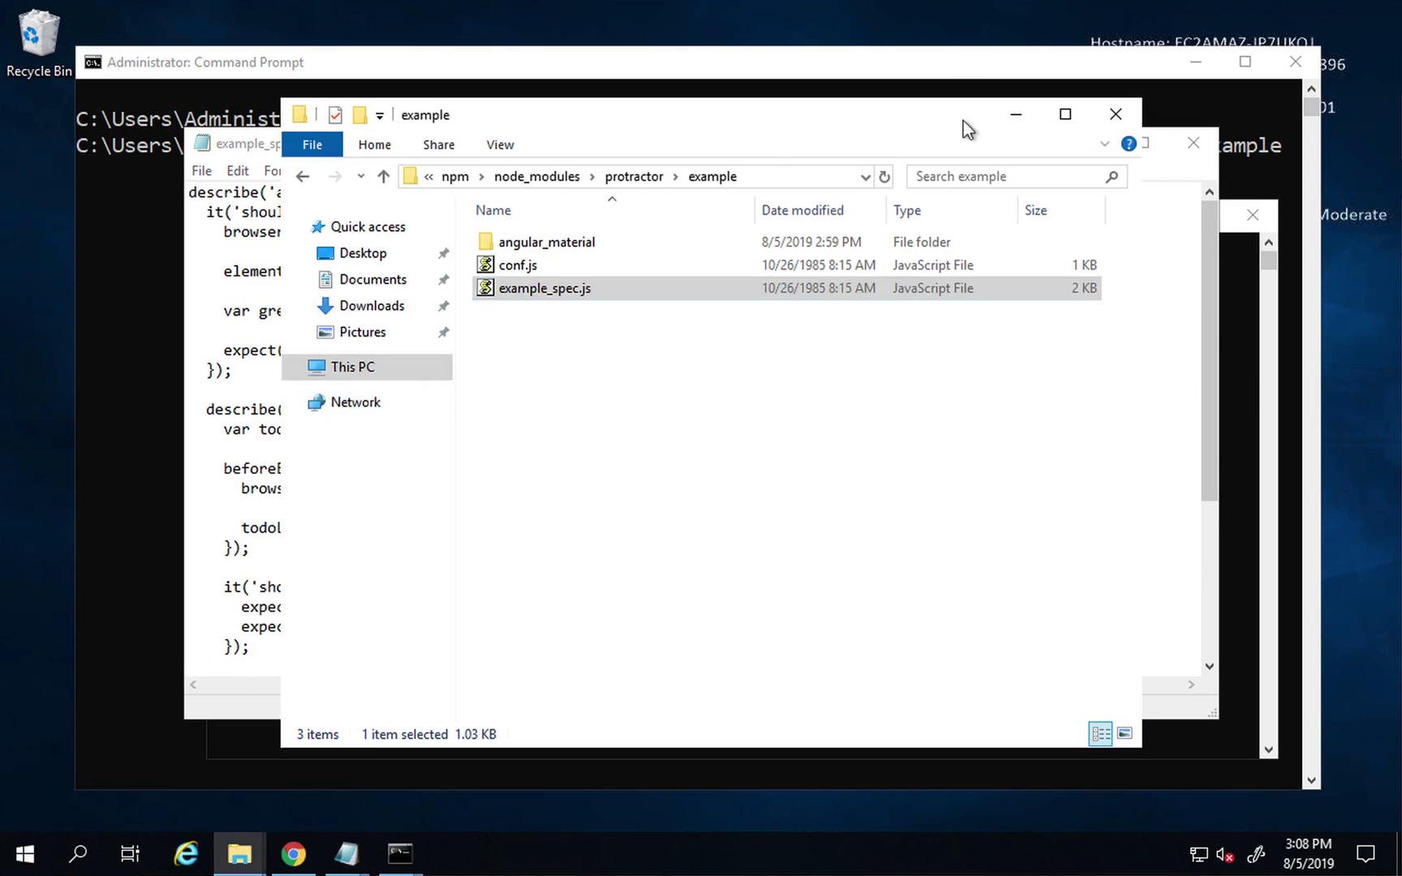
right_click(542, 265)
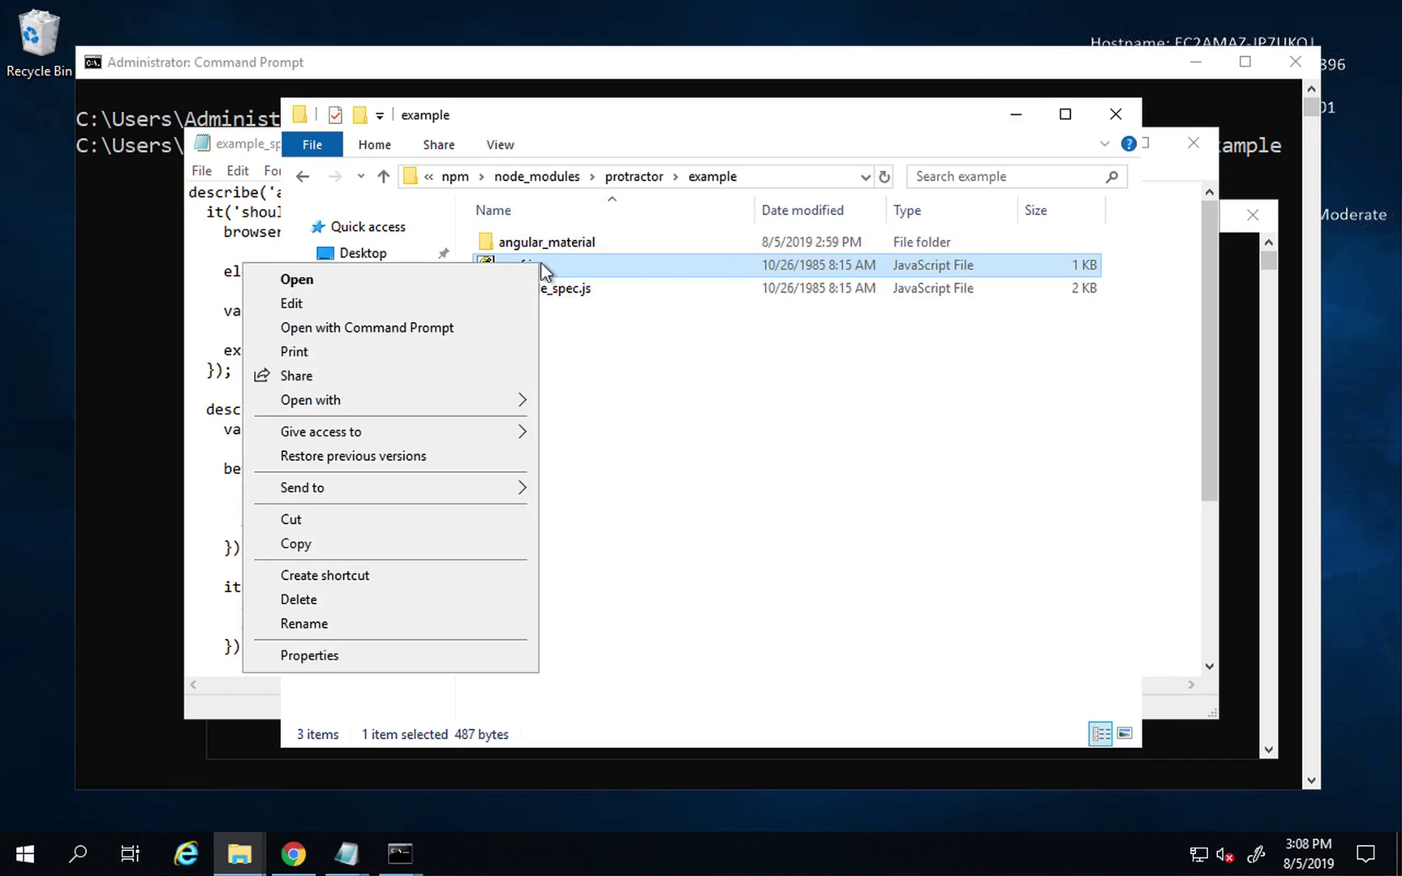
click(423, 305)
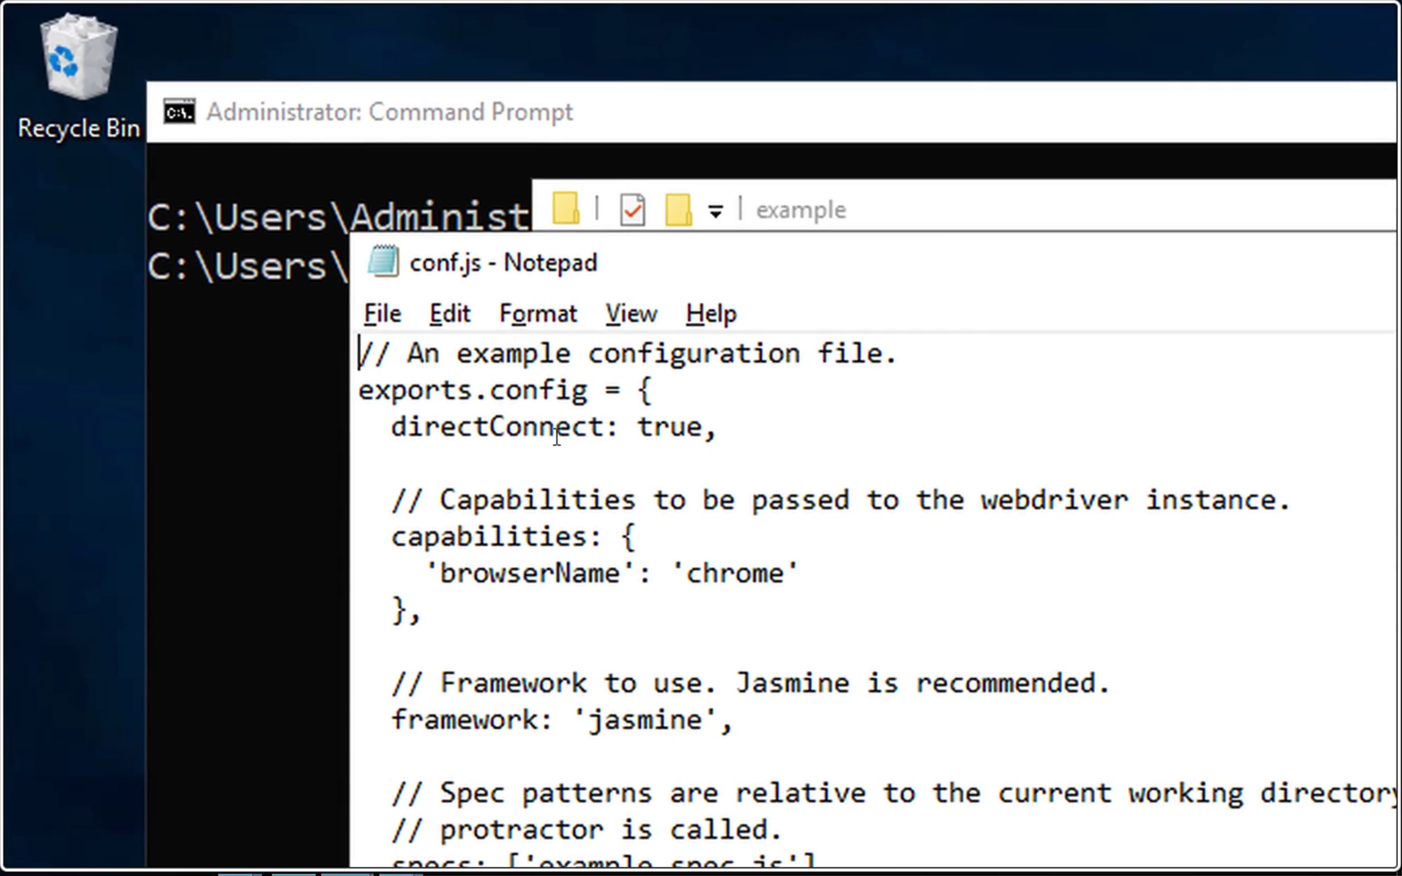
key(alt)
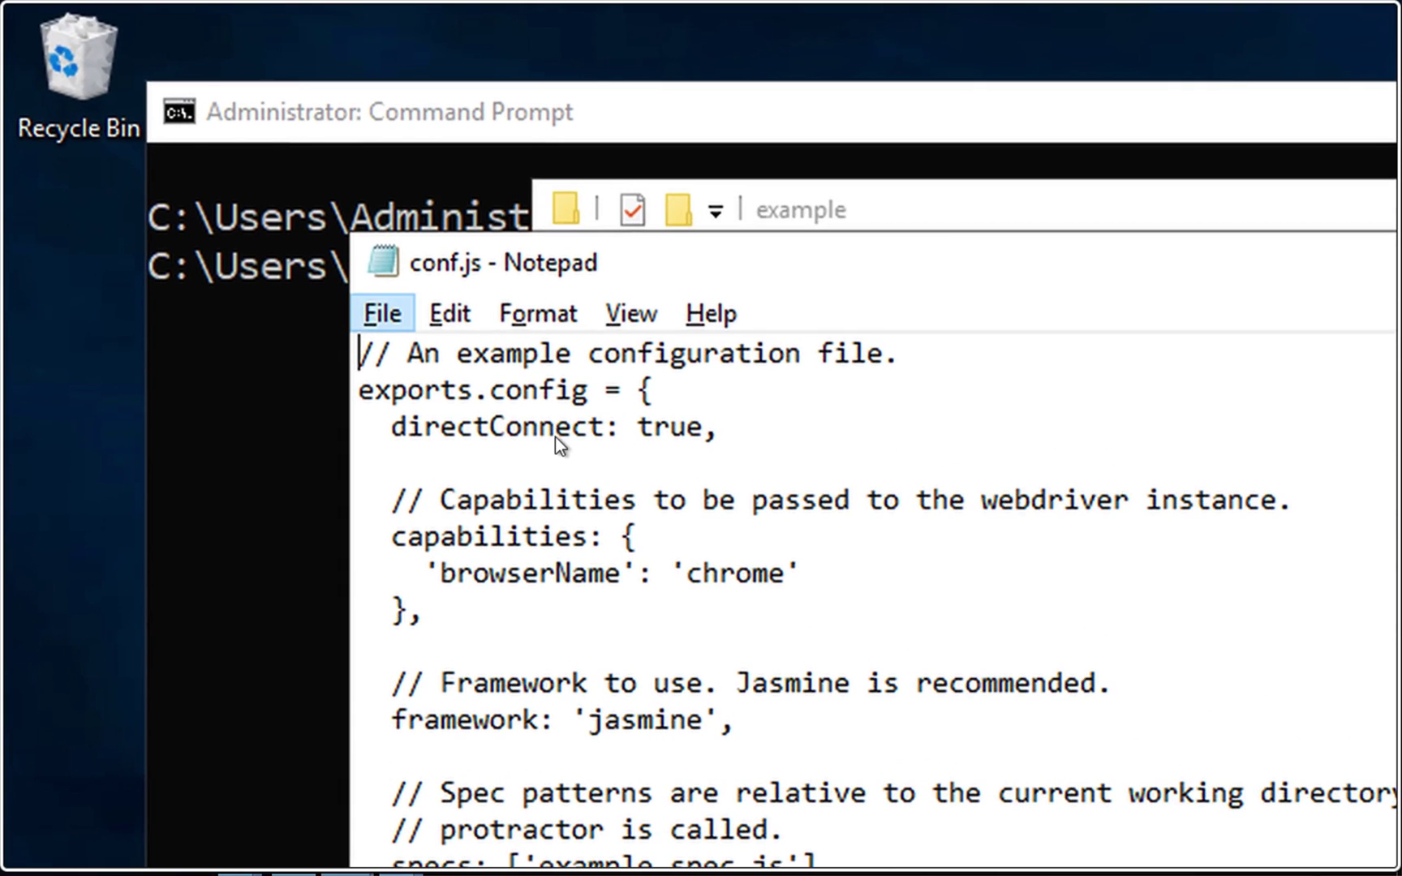
key(alt)
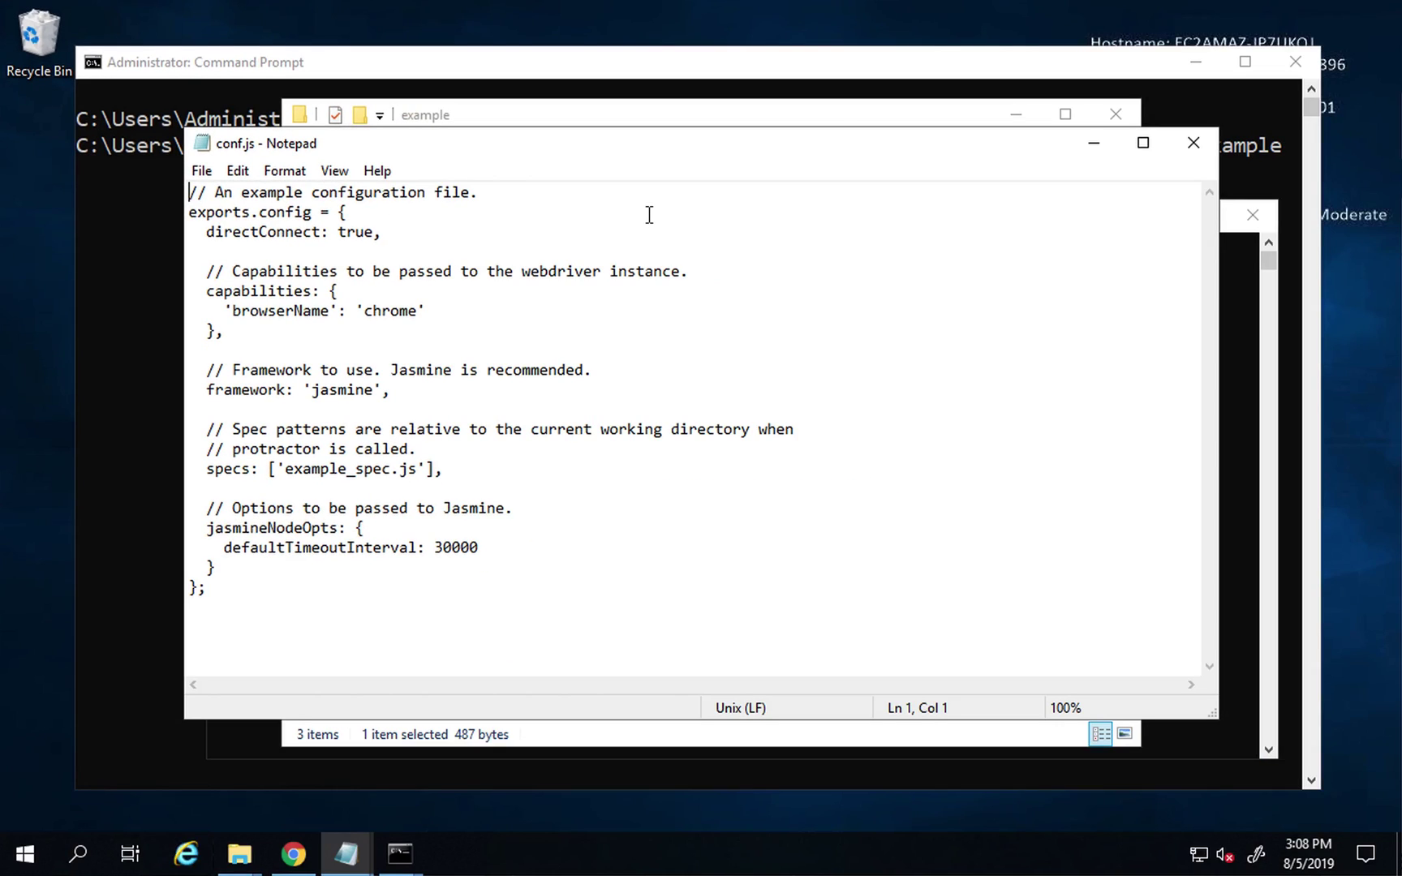
Step: Return to the Protractor website in Chrome and review webdriver-manager start, the sample test, the configuration and the protractor conf.js run command
key(ctrl+Right)
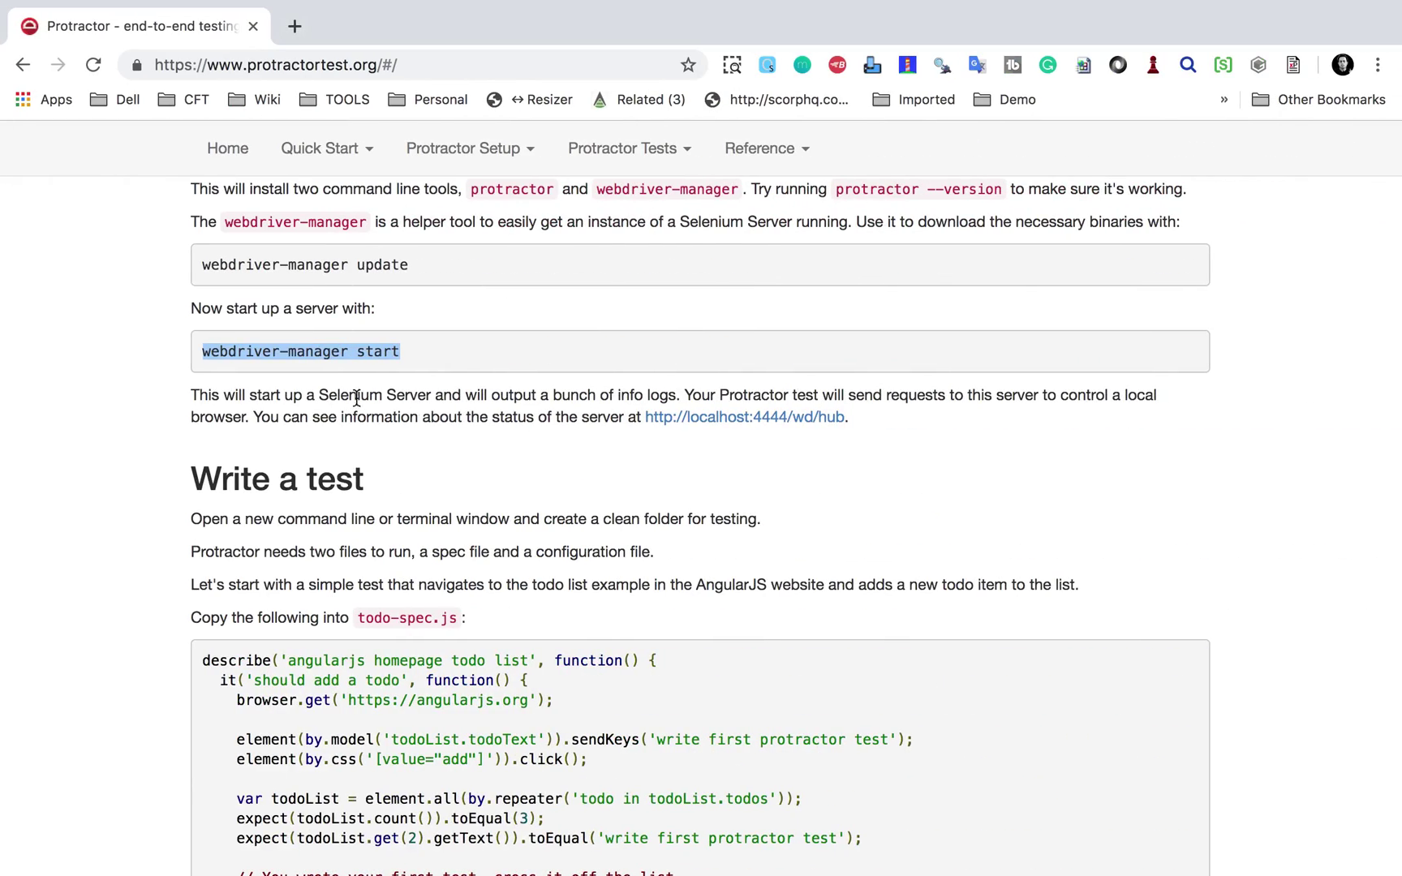
click(330, 357)
drag(418, 357, 204, 351)
scroll(304, 411, down, 3)
scroll(304, 411, down, 3)
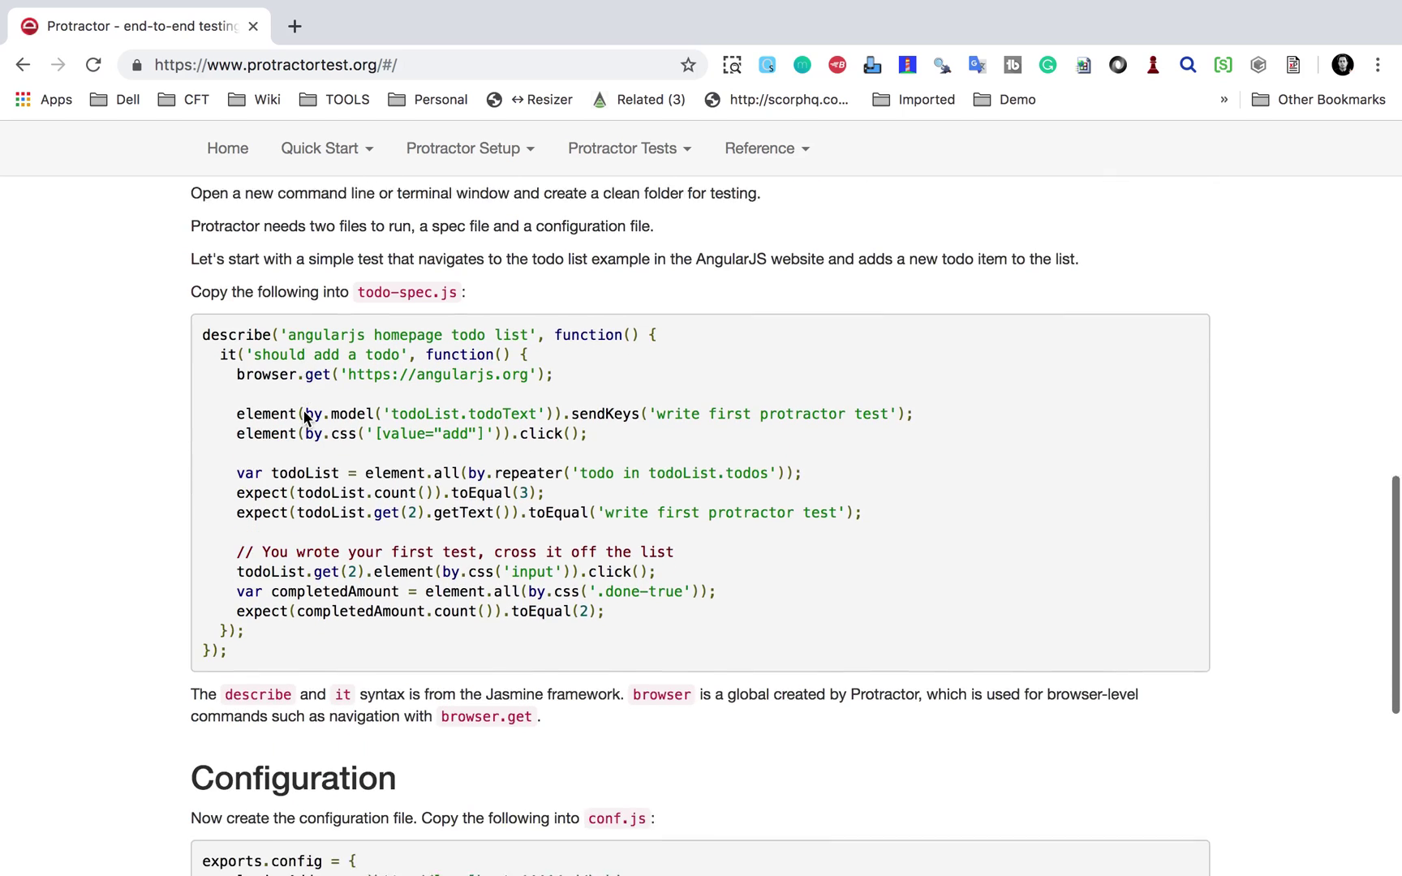
scroll(304, 410, down, 3)
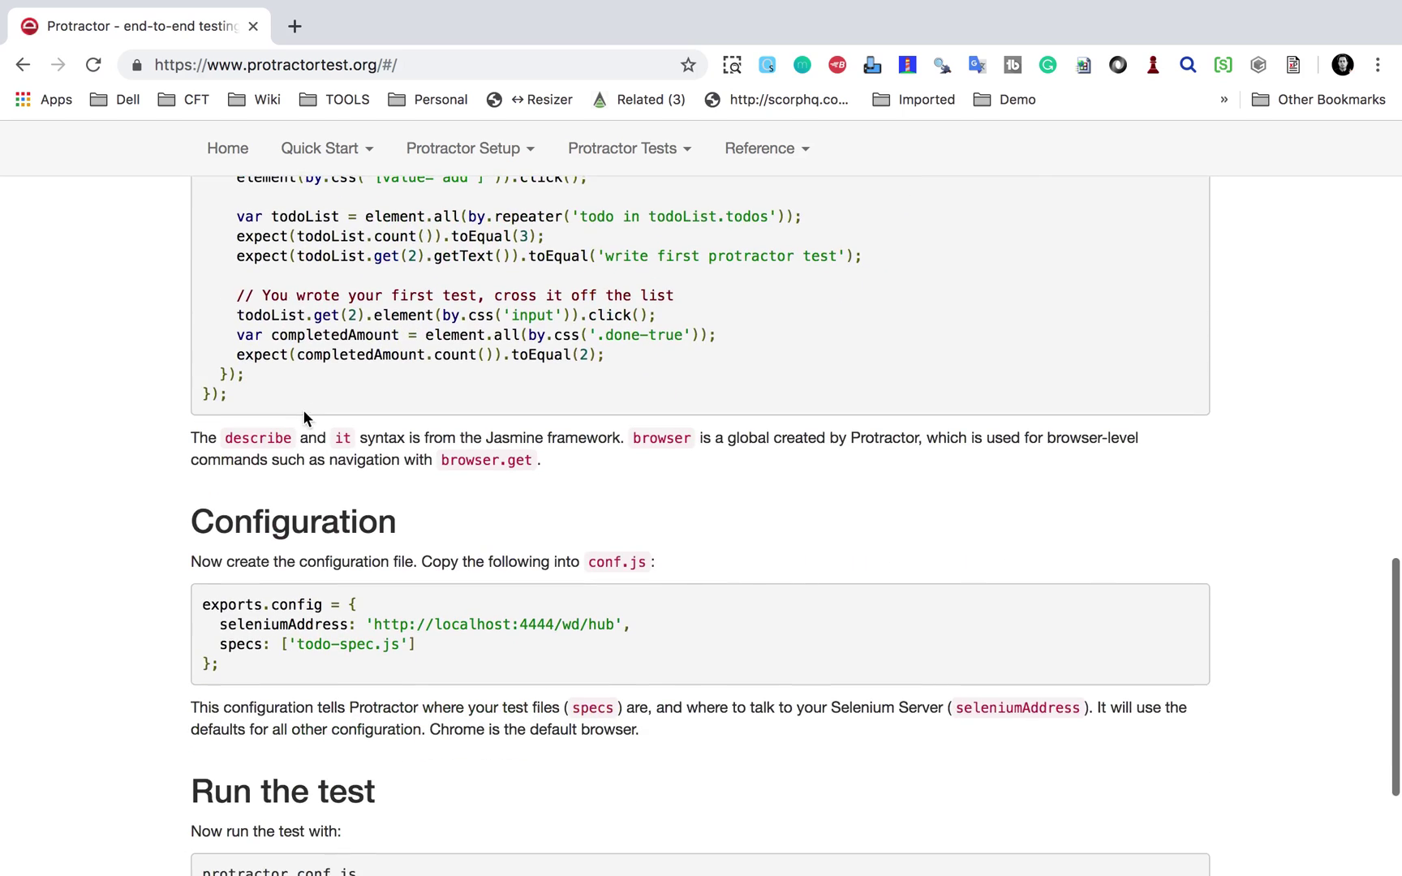
scroll(333, 621, down, 3)
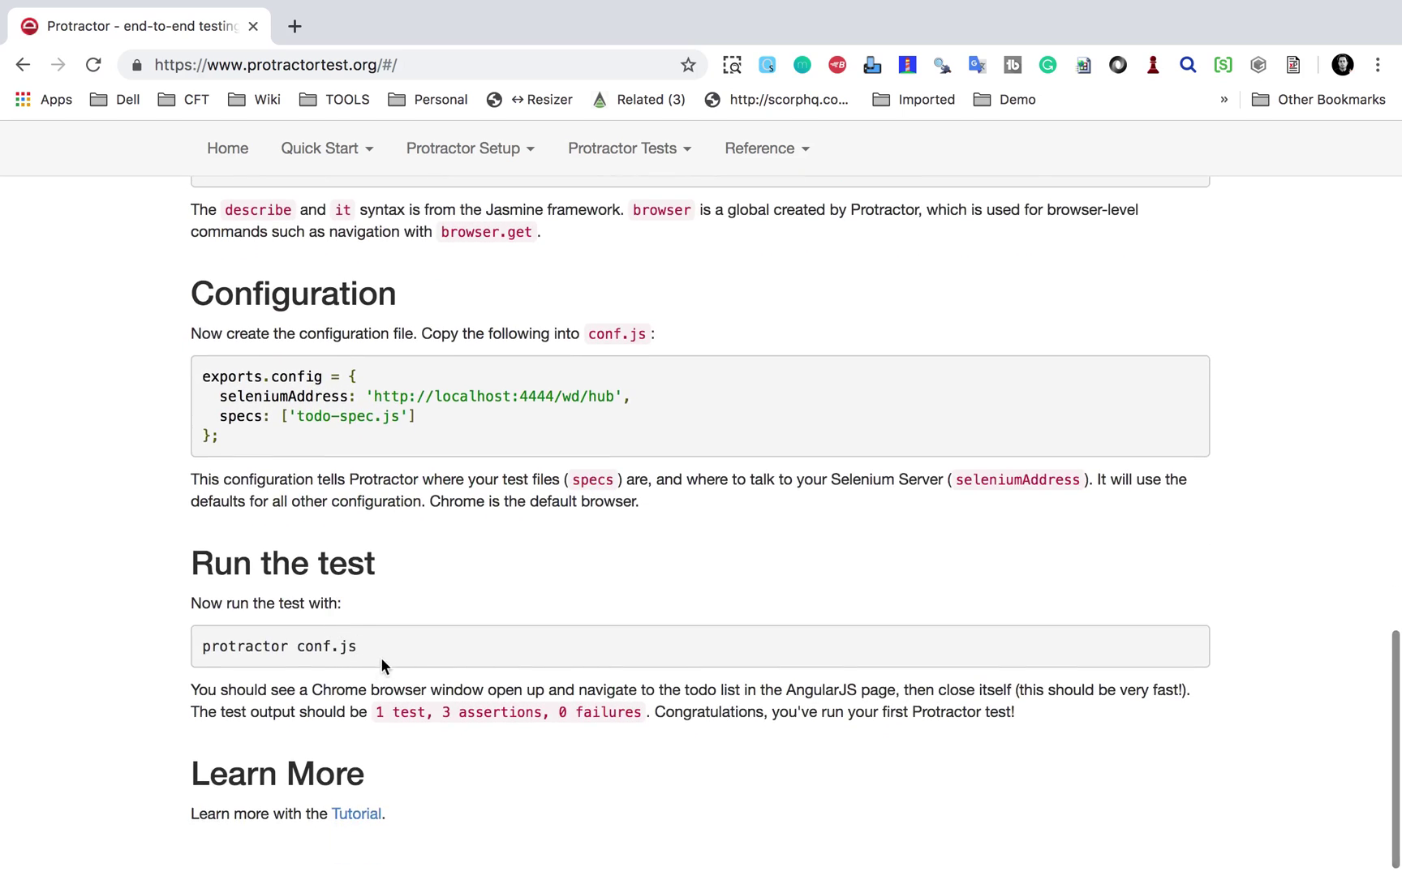
drag(381, 653, 169, 650)
Step: Switch back to the untitled Notepad setup notes and review the steps from the beginning
key(ctrl+Left)
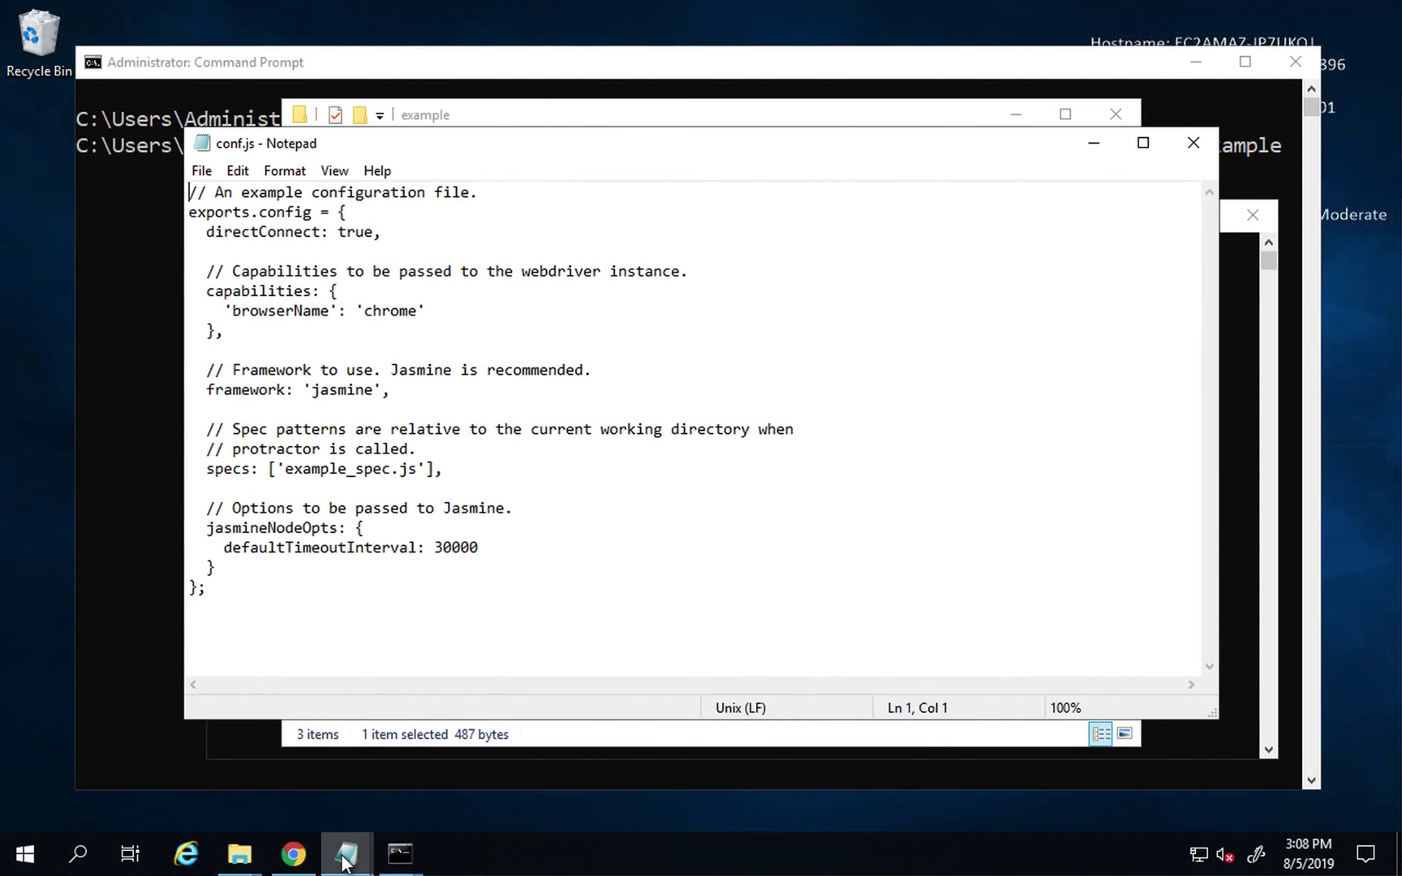
click(347, 858)
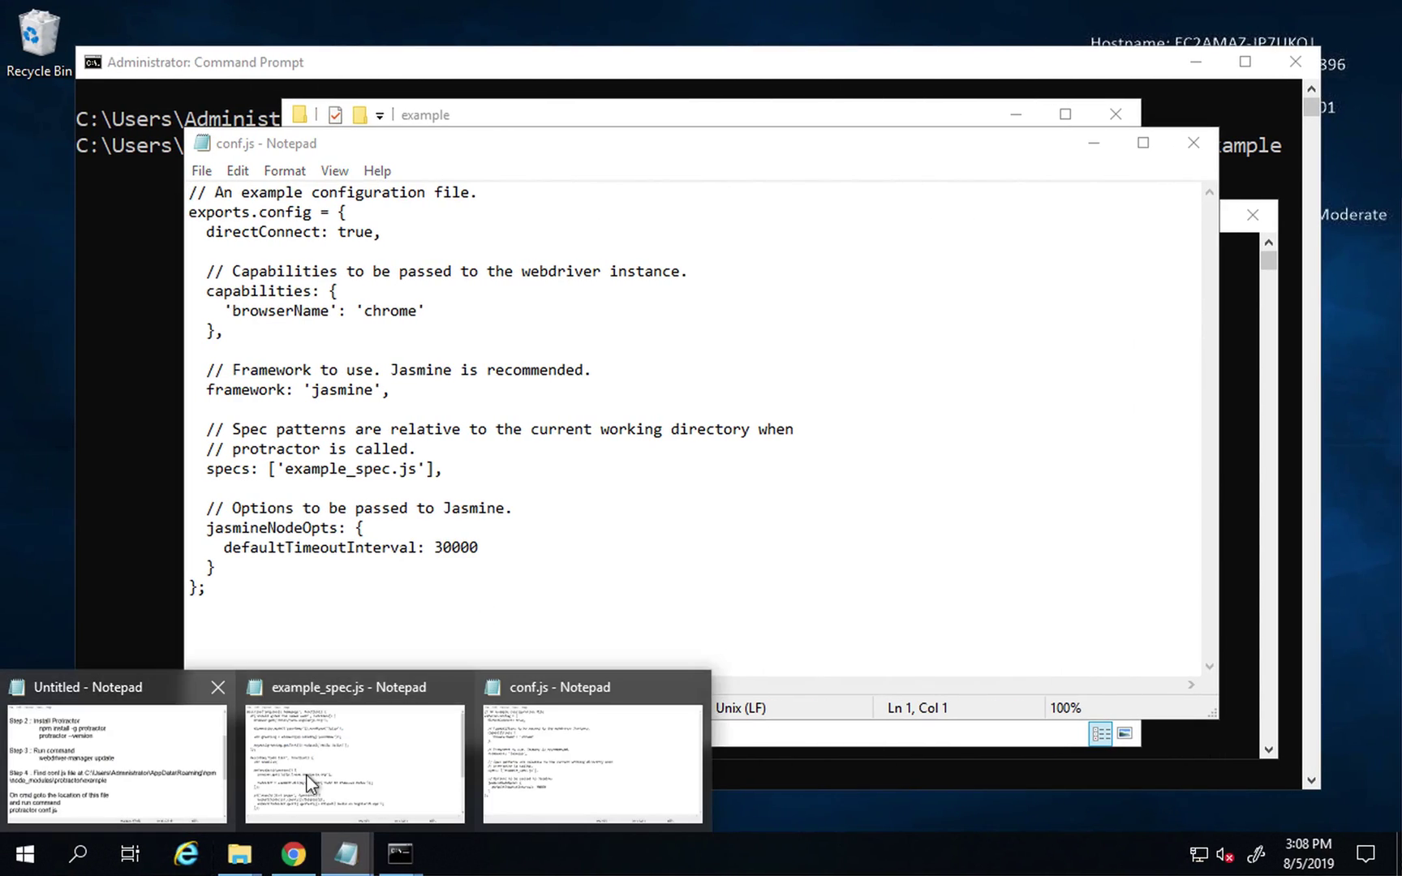
click(173, 745)
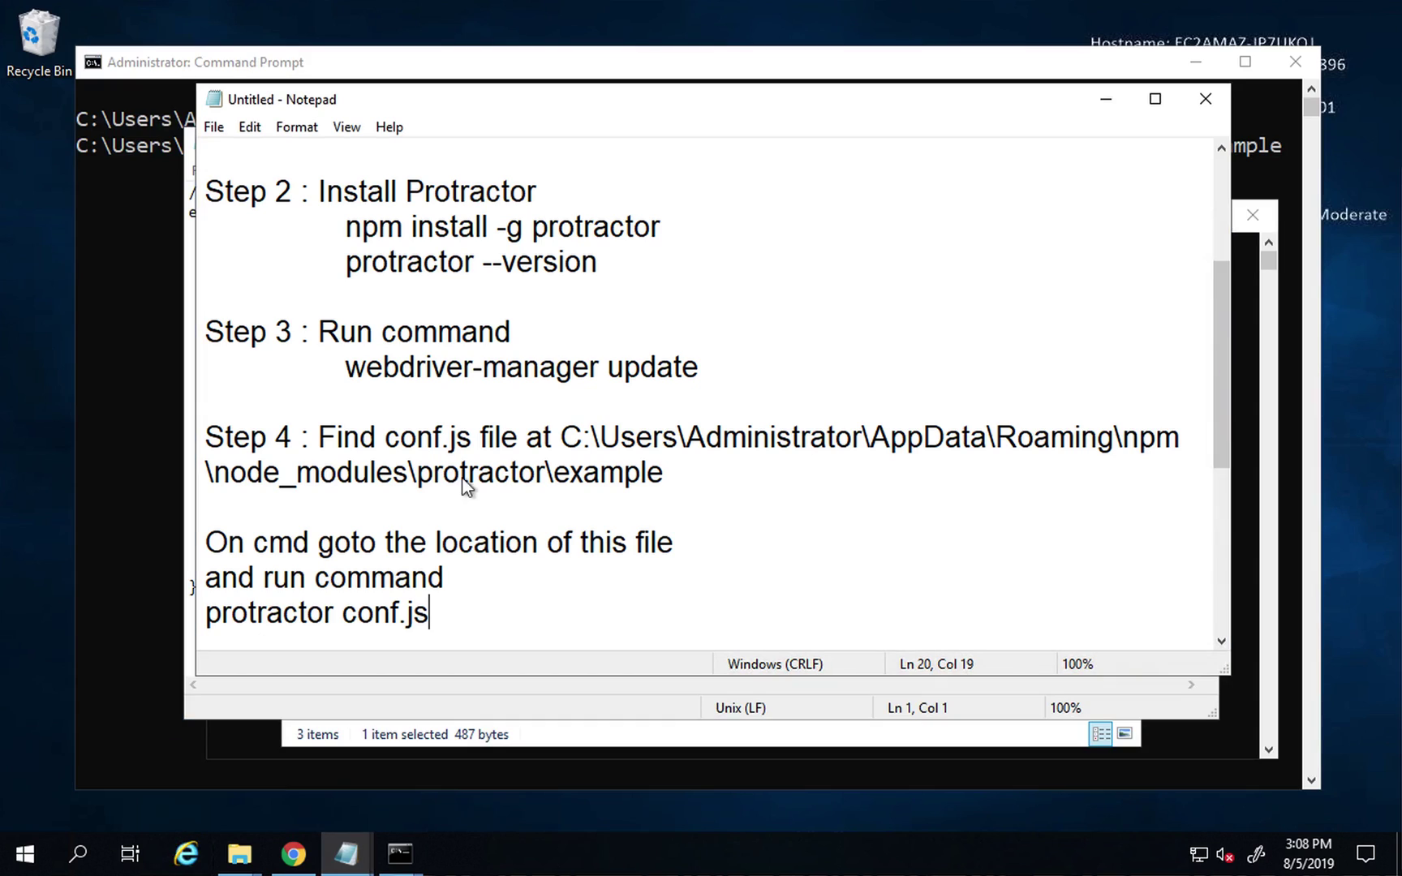
scroll(464, 479, up, 3)
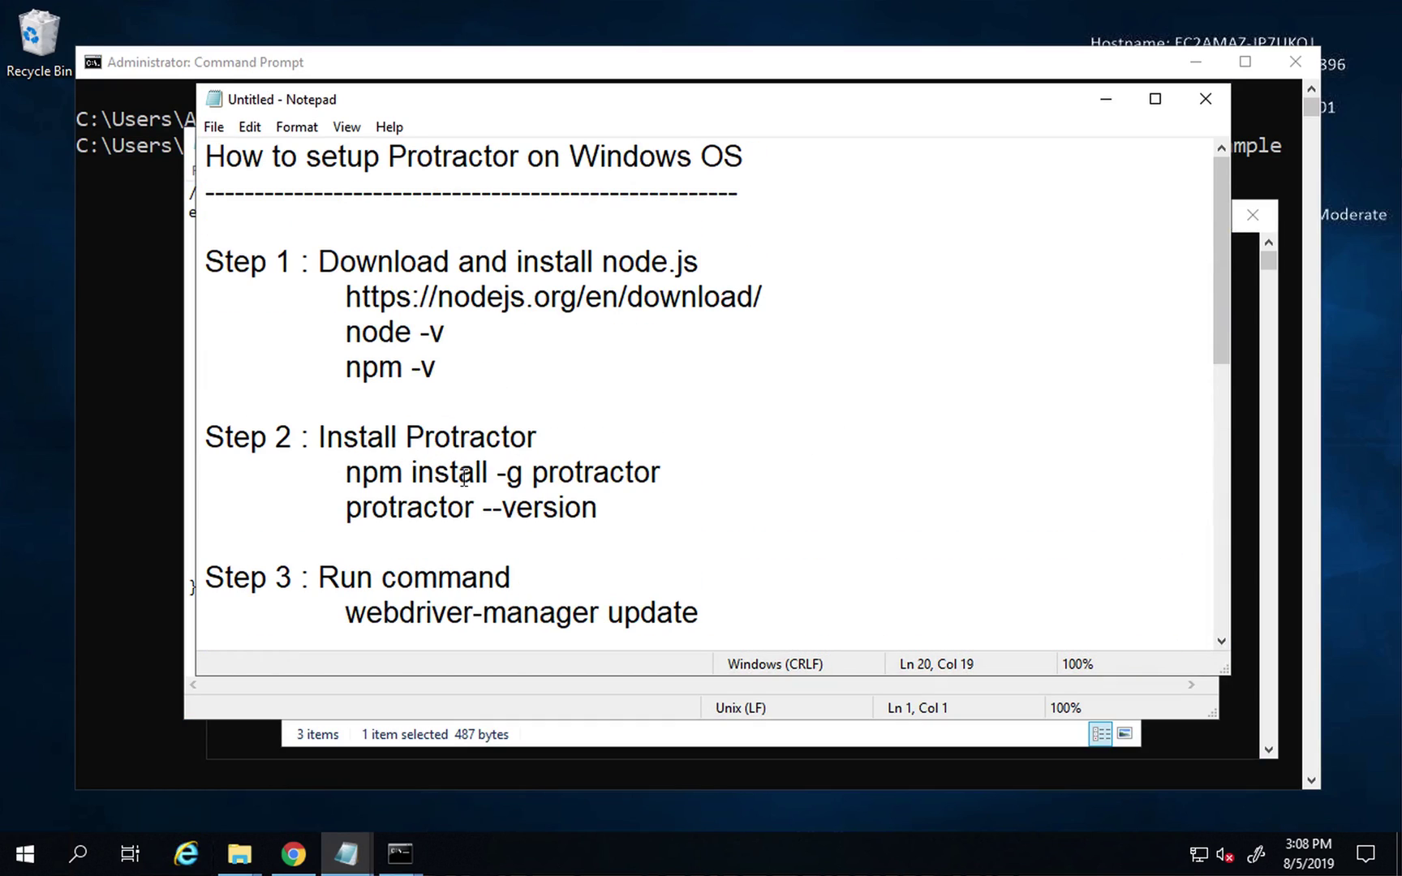